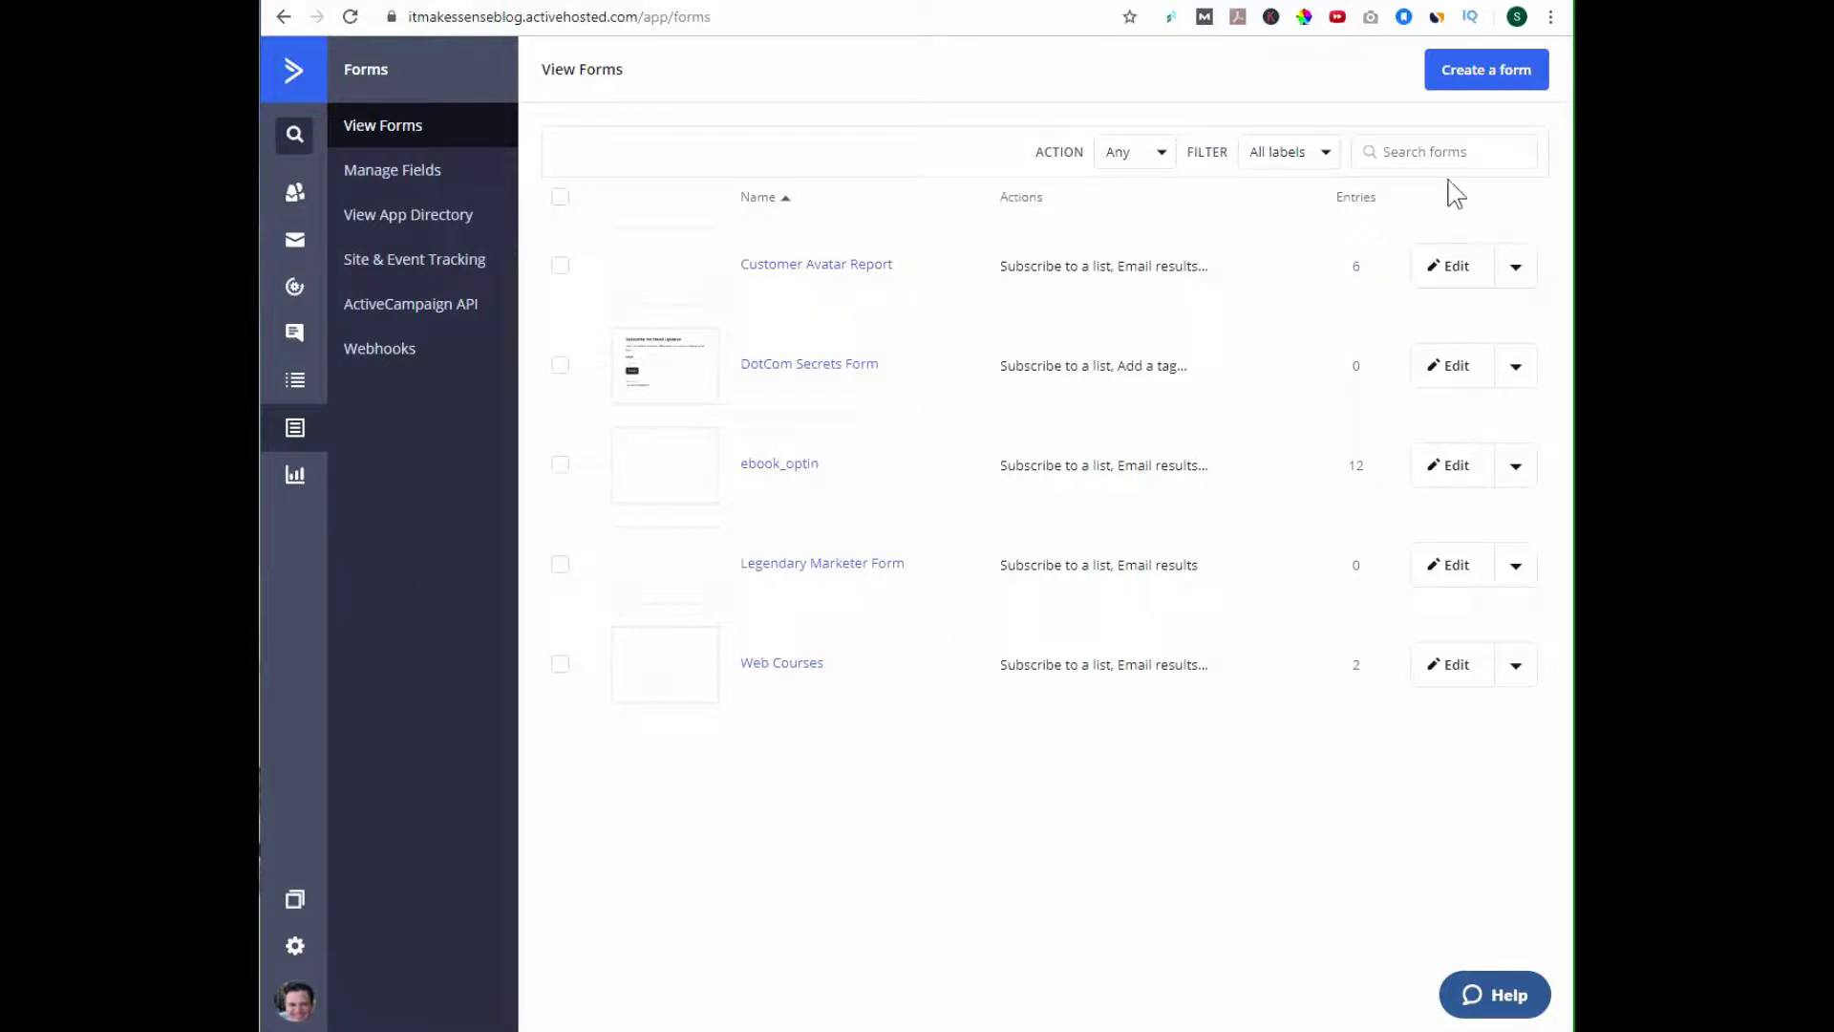
Create a new inline form called 'Podcast List Opt-in' subscribing to the Affiliate Products Opt In list.
left_click(1473, 70)
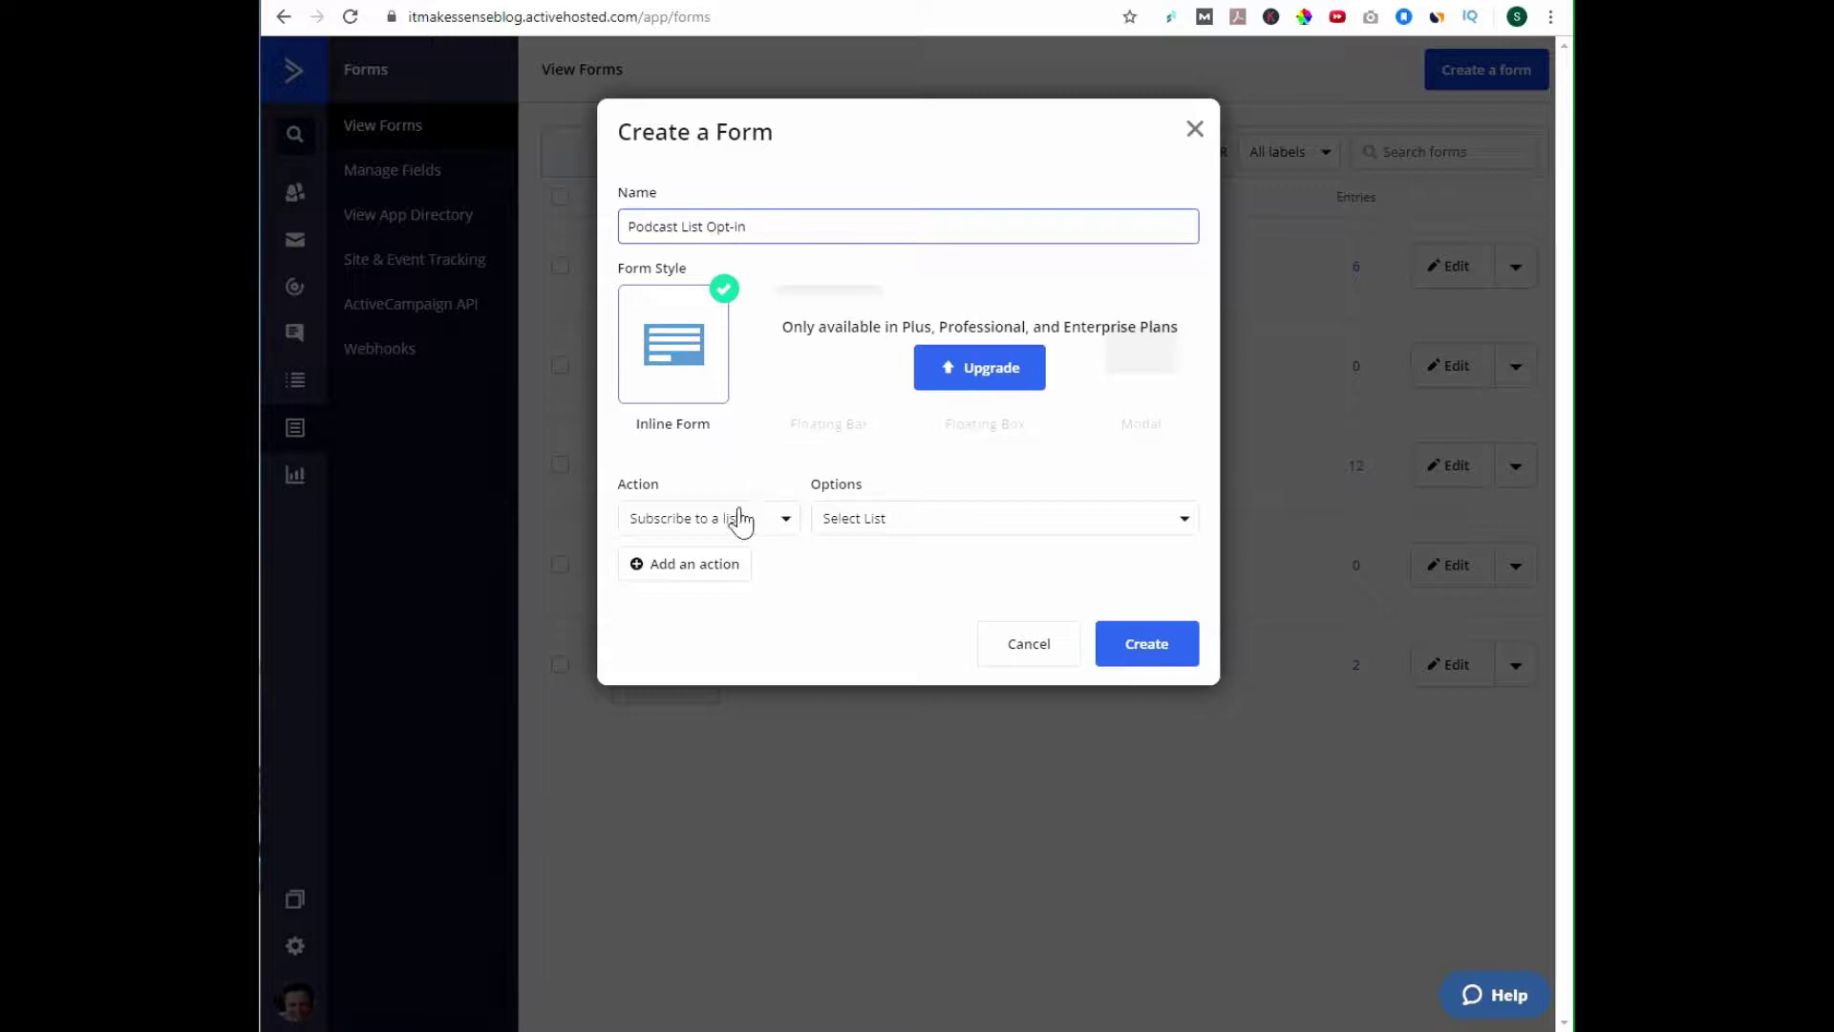
left_click(1176, 522)
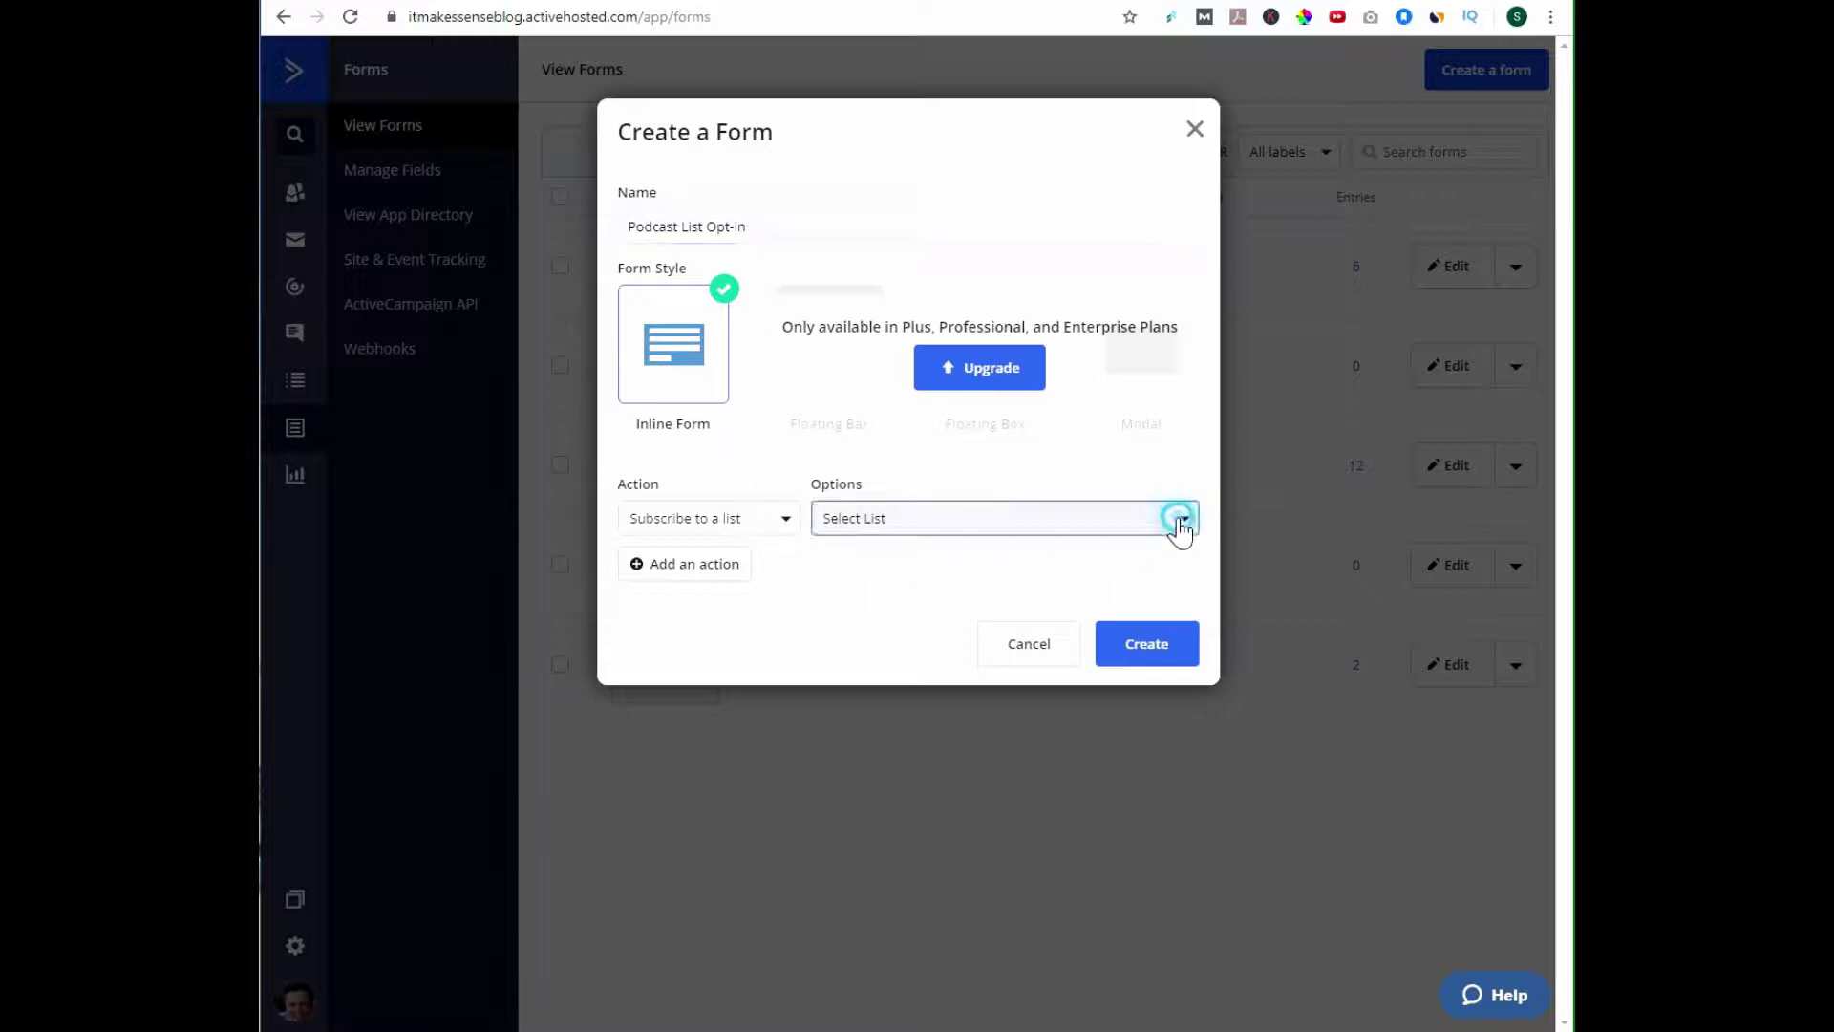
left_click(981, 631)
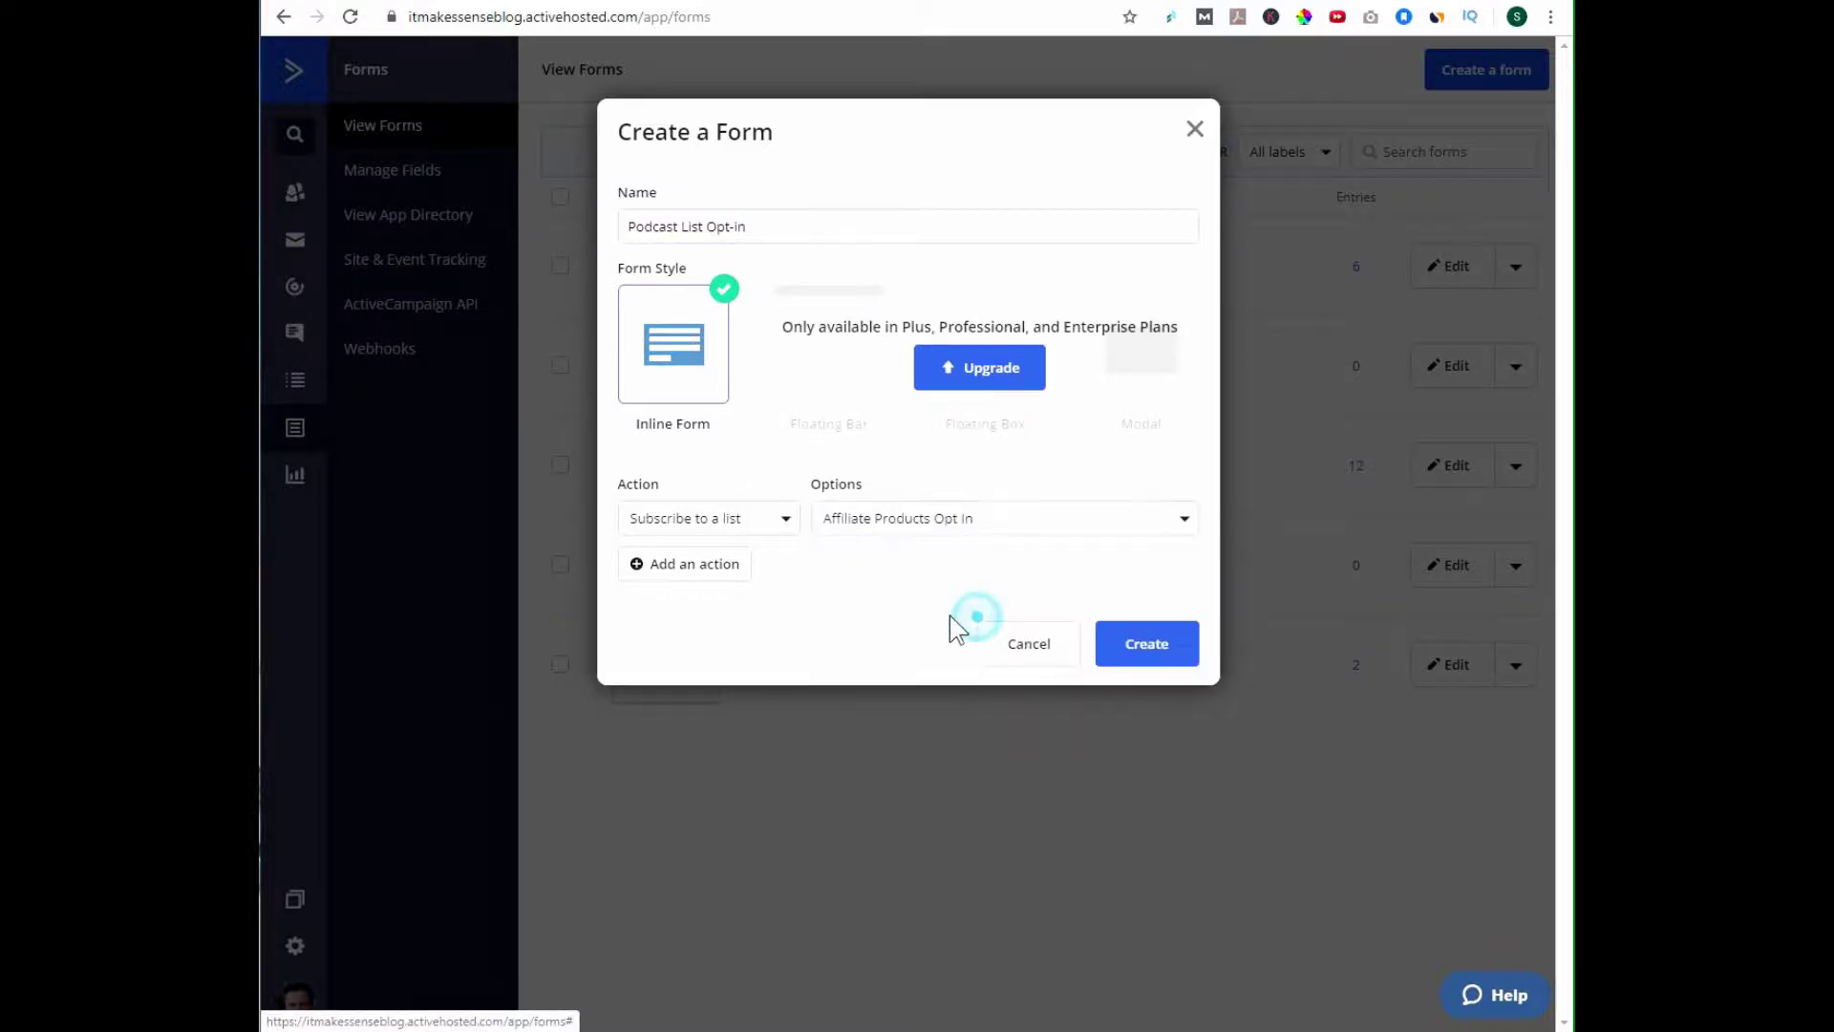
left_click(1144, 646)
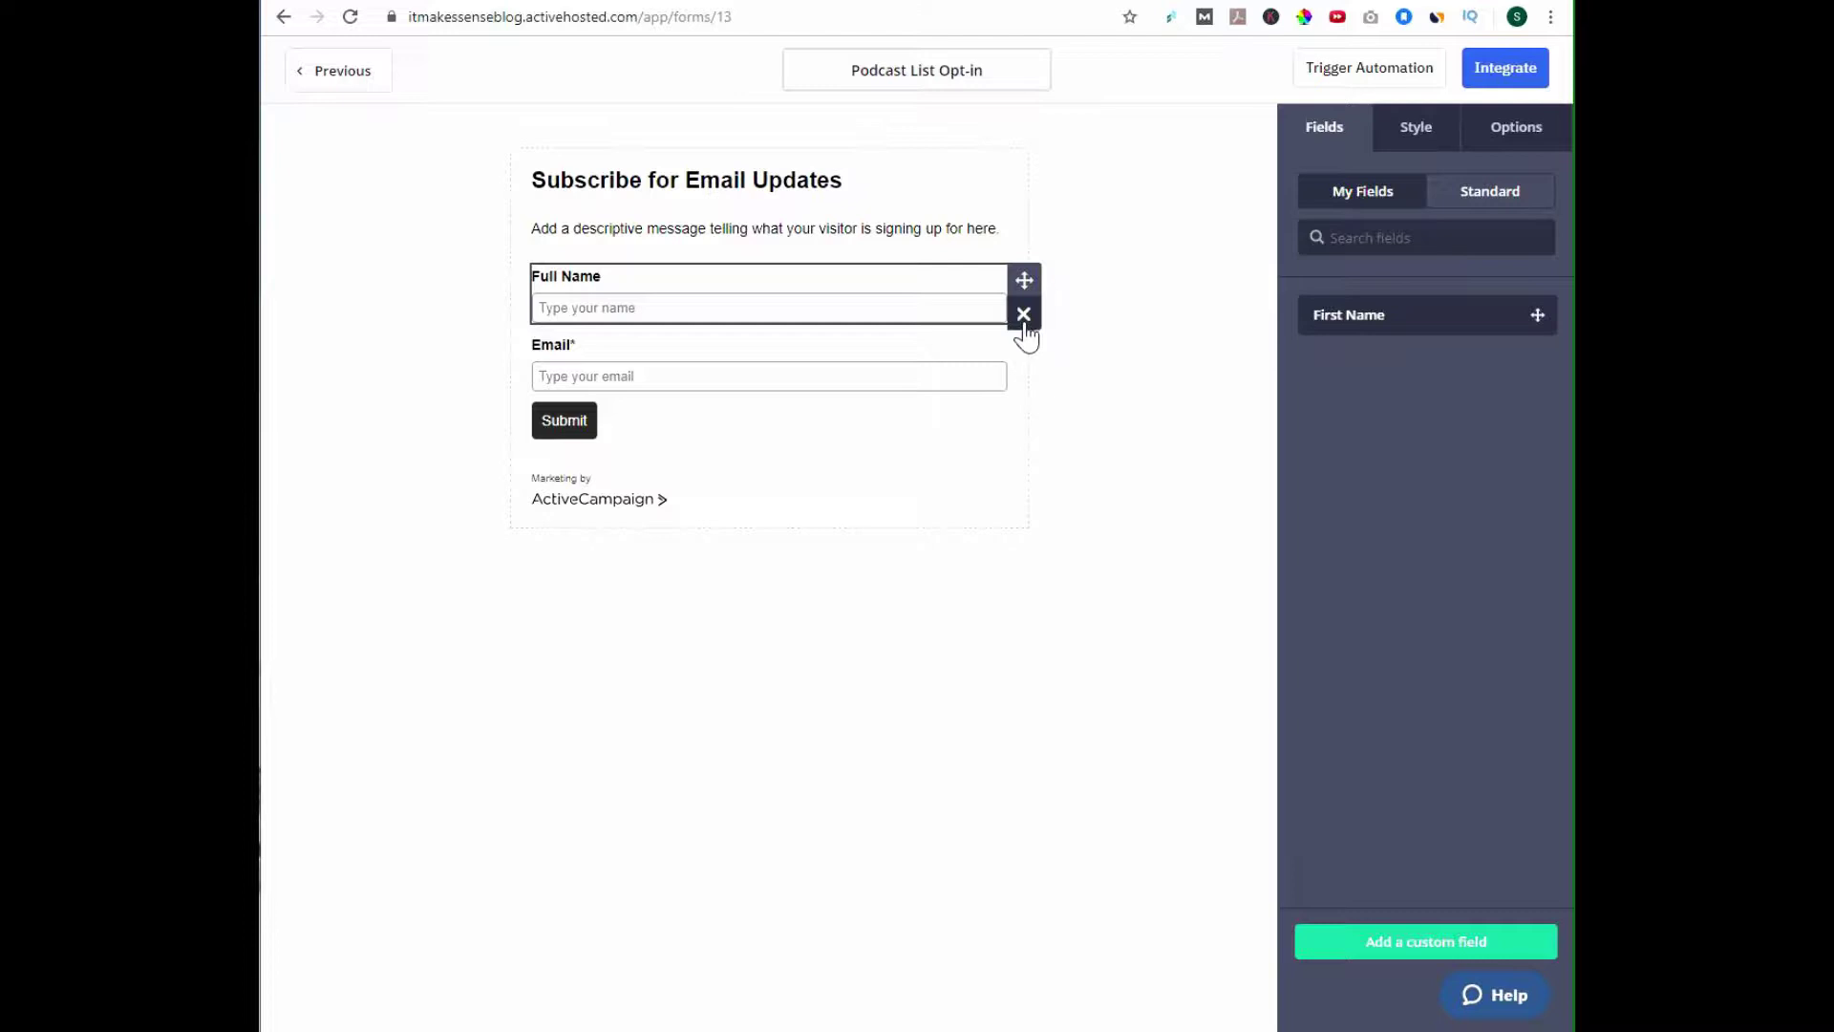
Delete the Full Name field so only Email remains, and bring up the form's Options panel.
left_click(1024, 321)
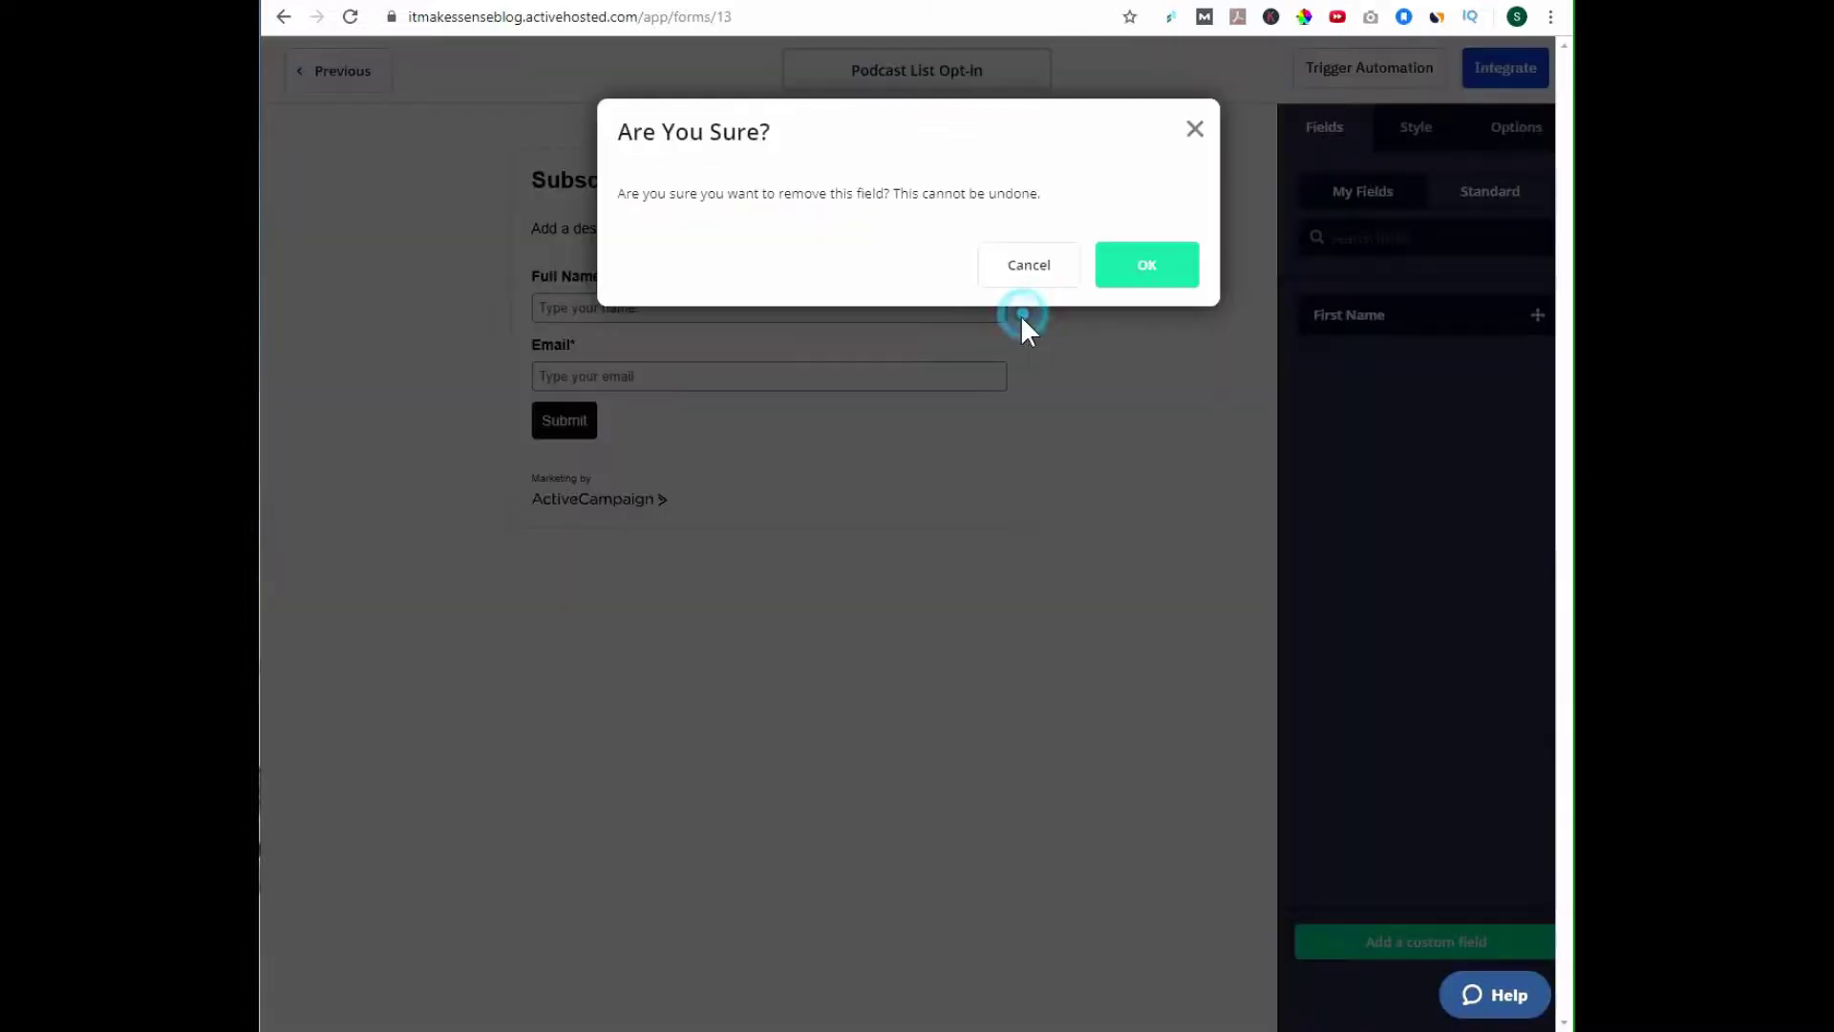
left_click(1155, 267)
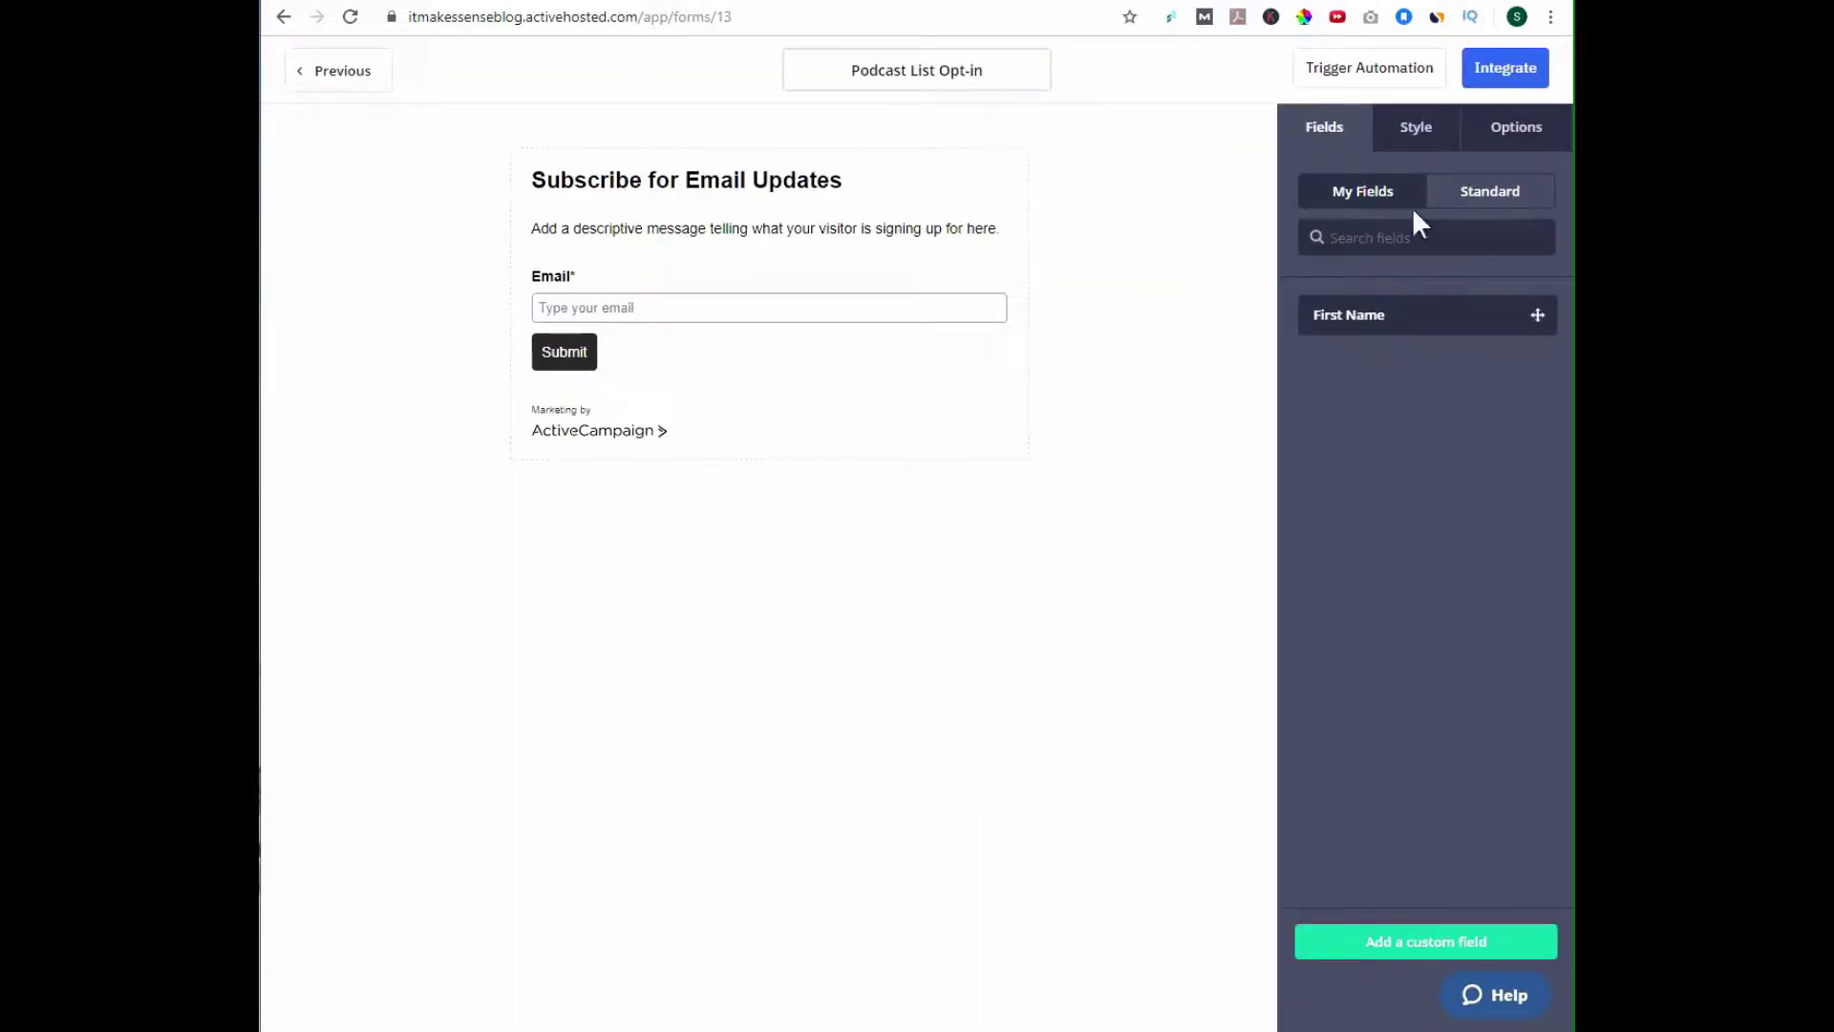
left_click(1510, 132)
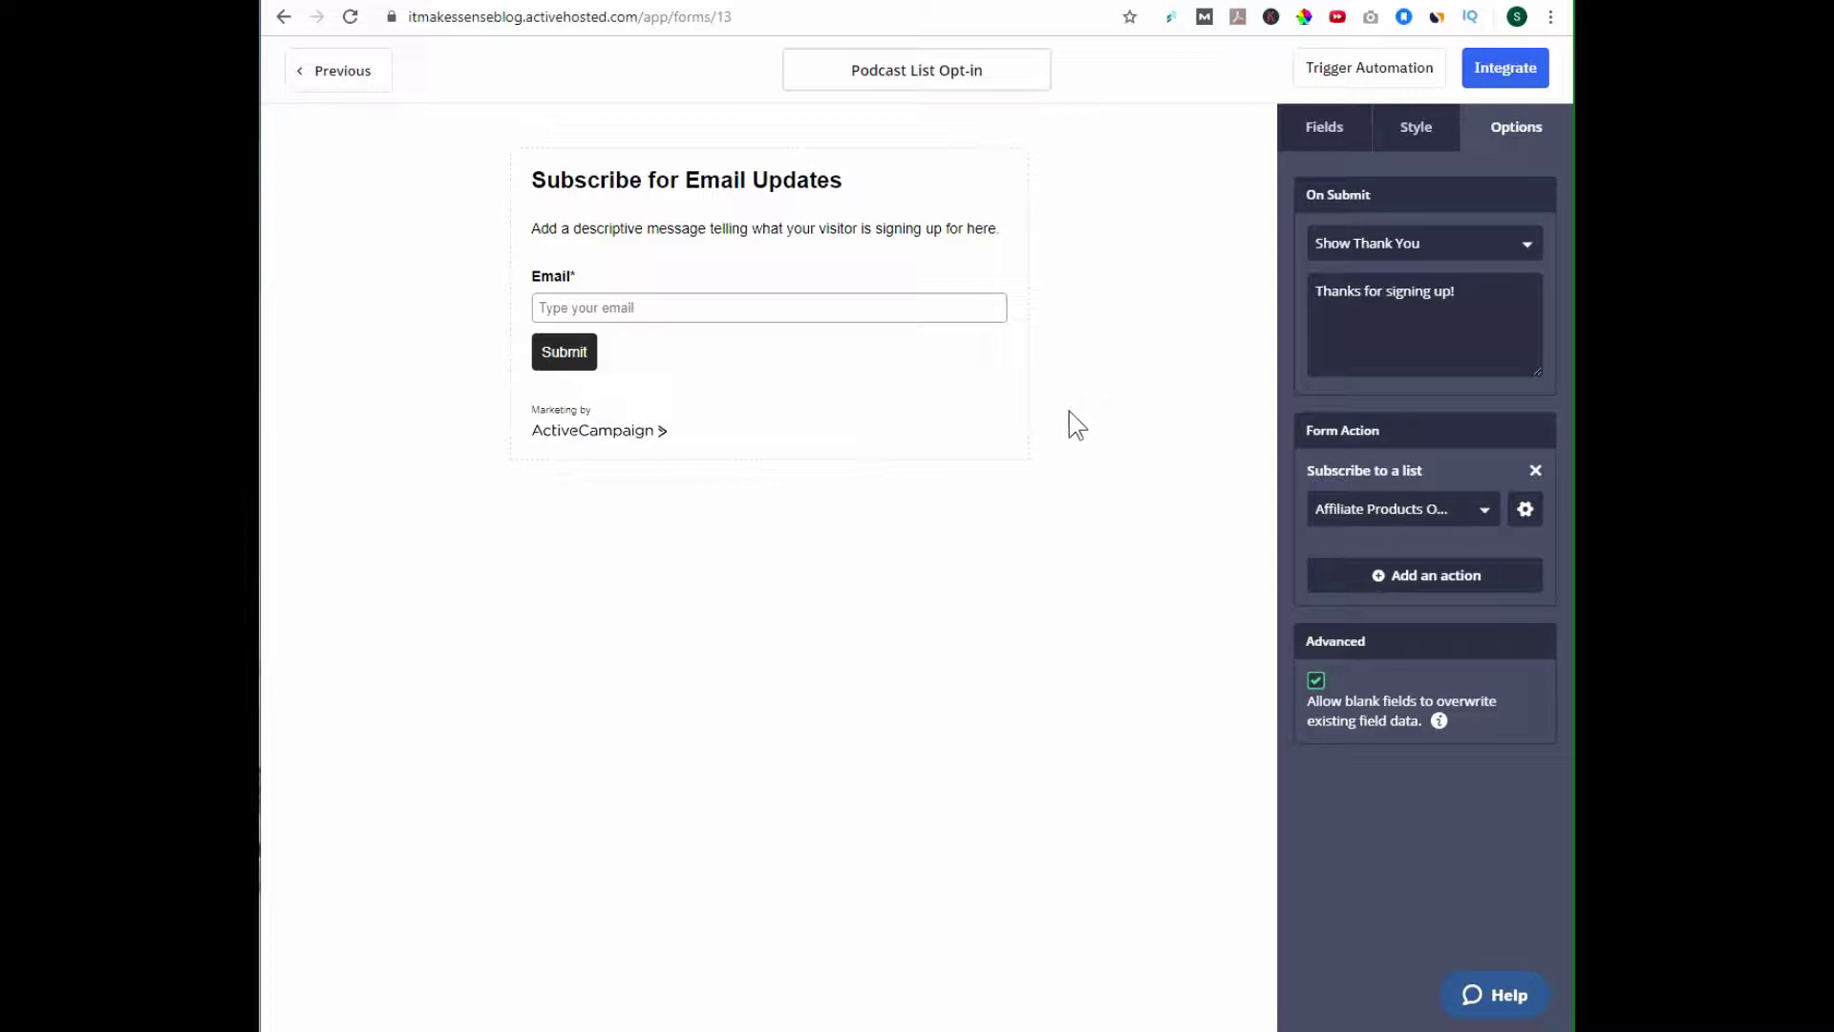
Toggle Opt-in Confirmation off and back on, then edit the opt-in confirmation email.
left_click(1526, 509)
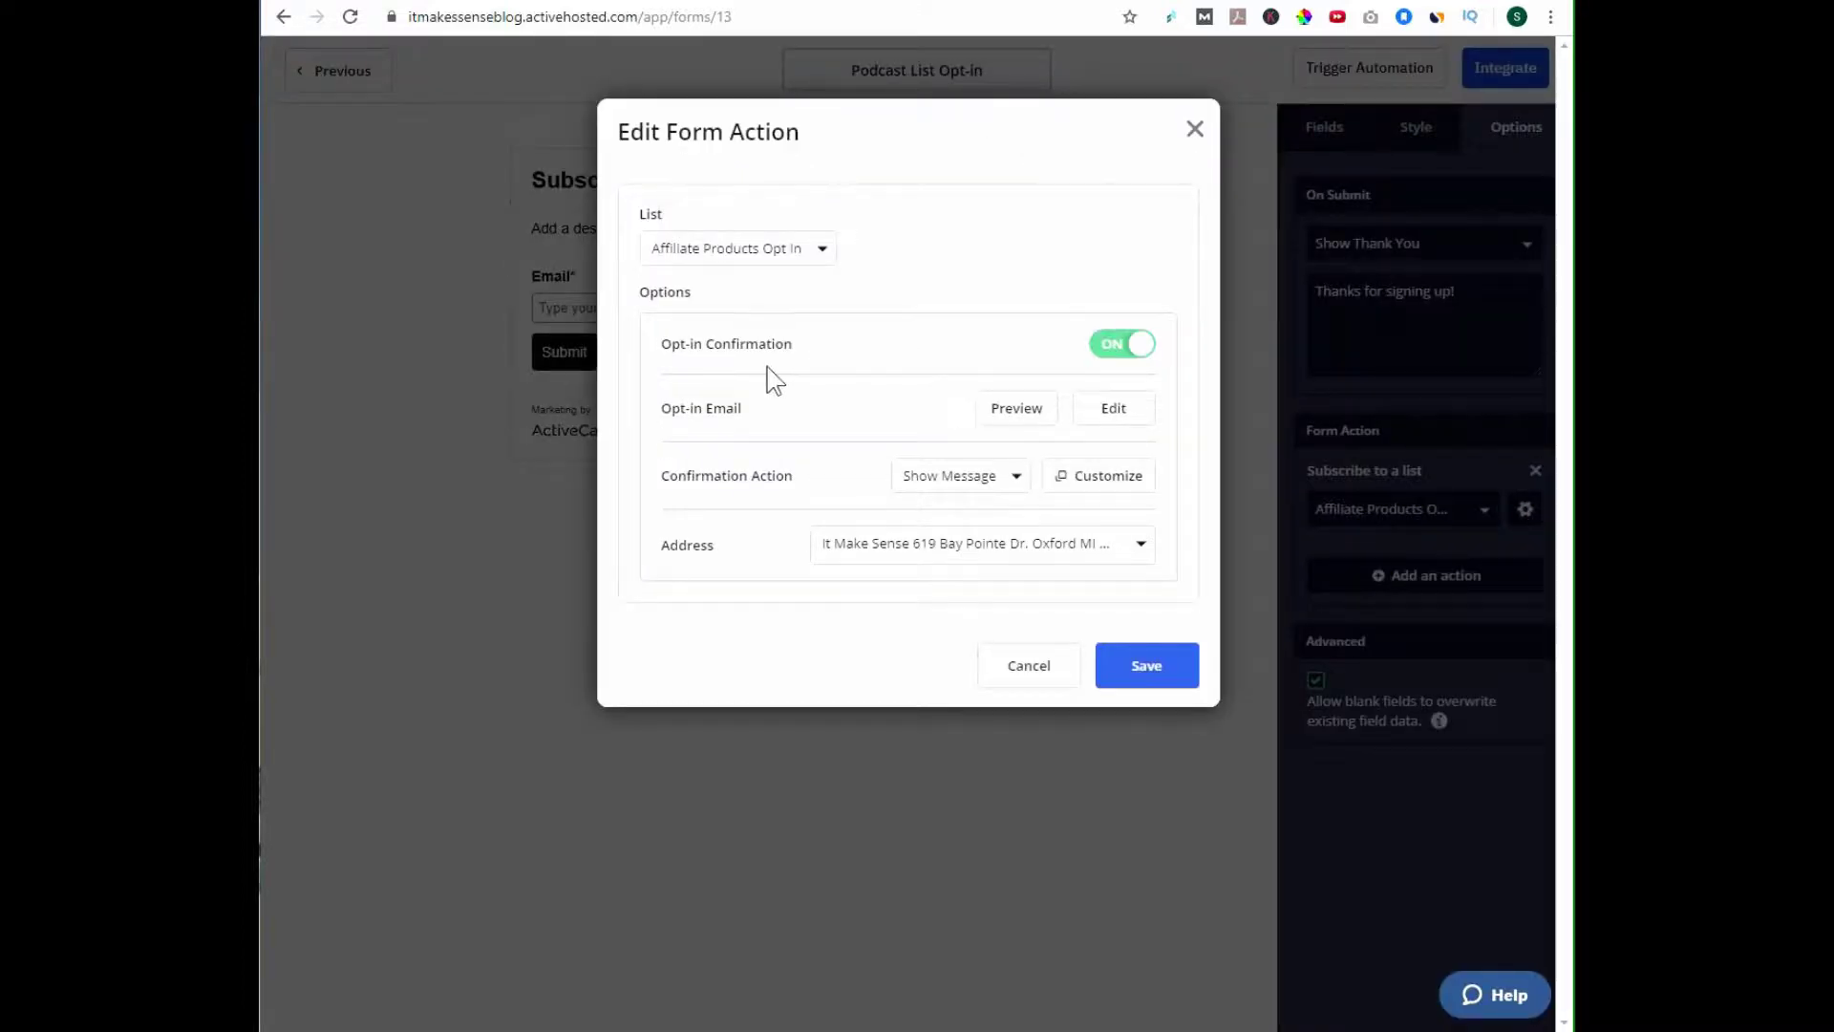
left_click(1115, 346)
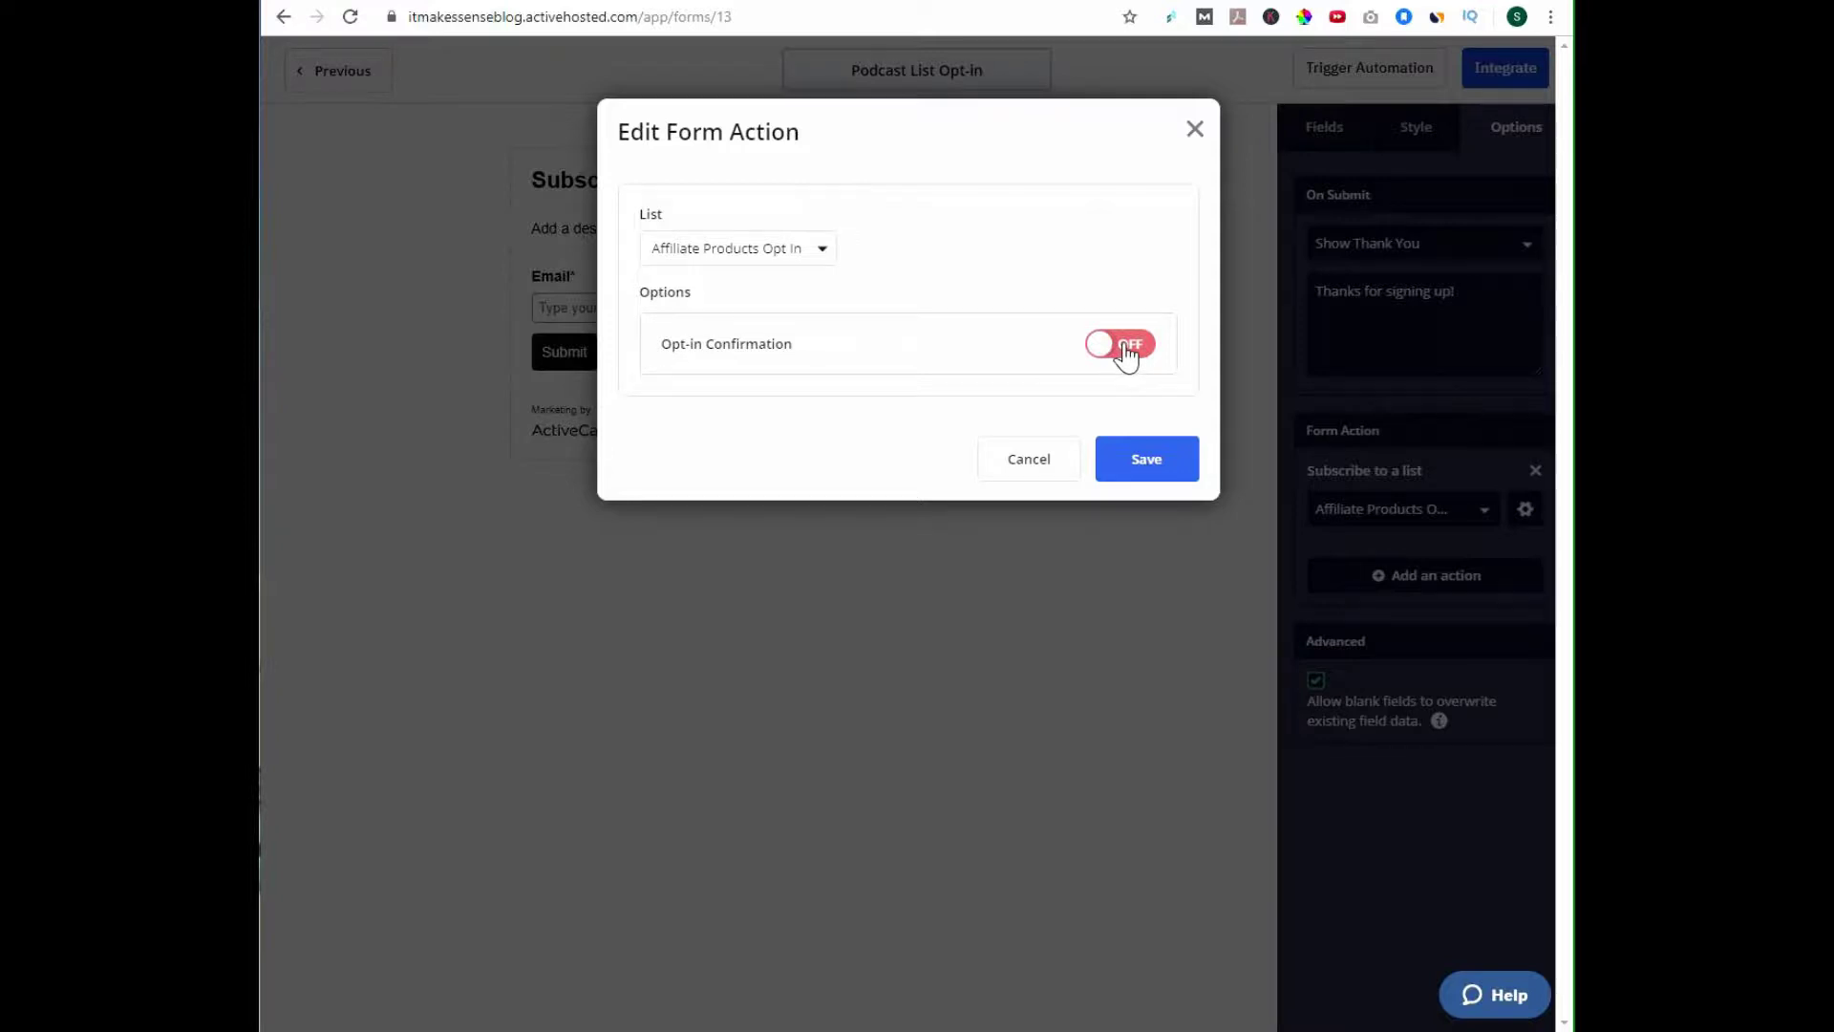
left_click(1128, 346)
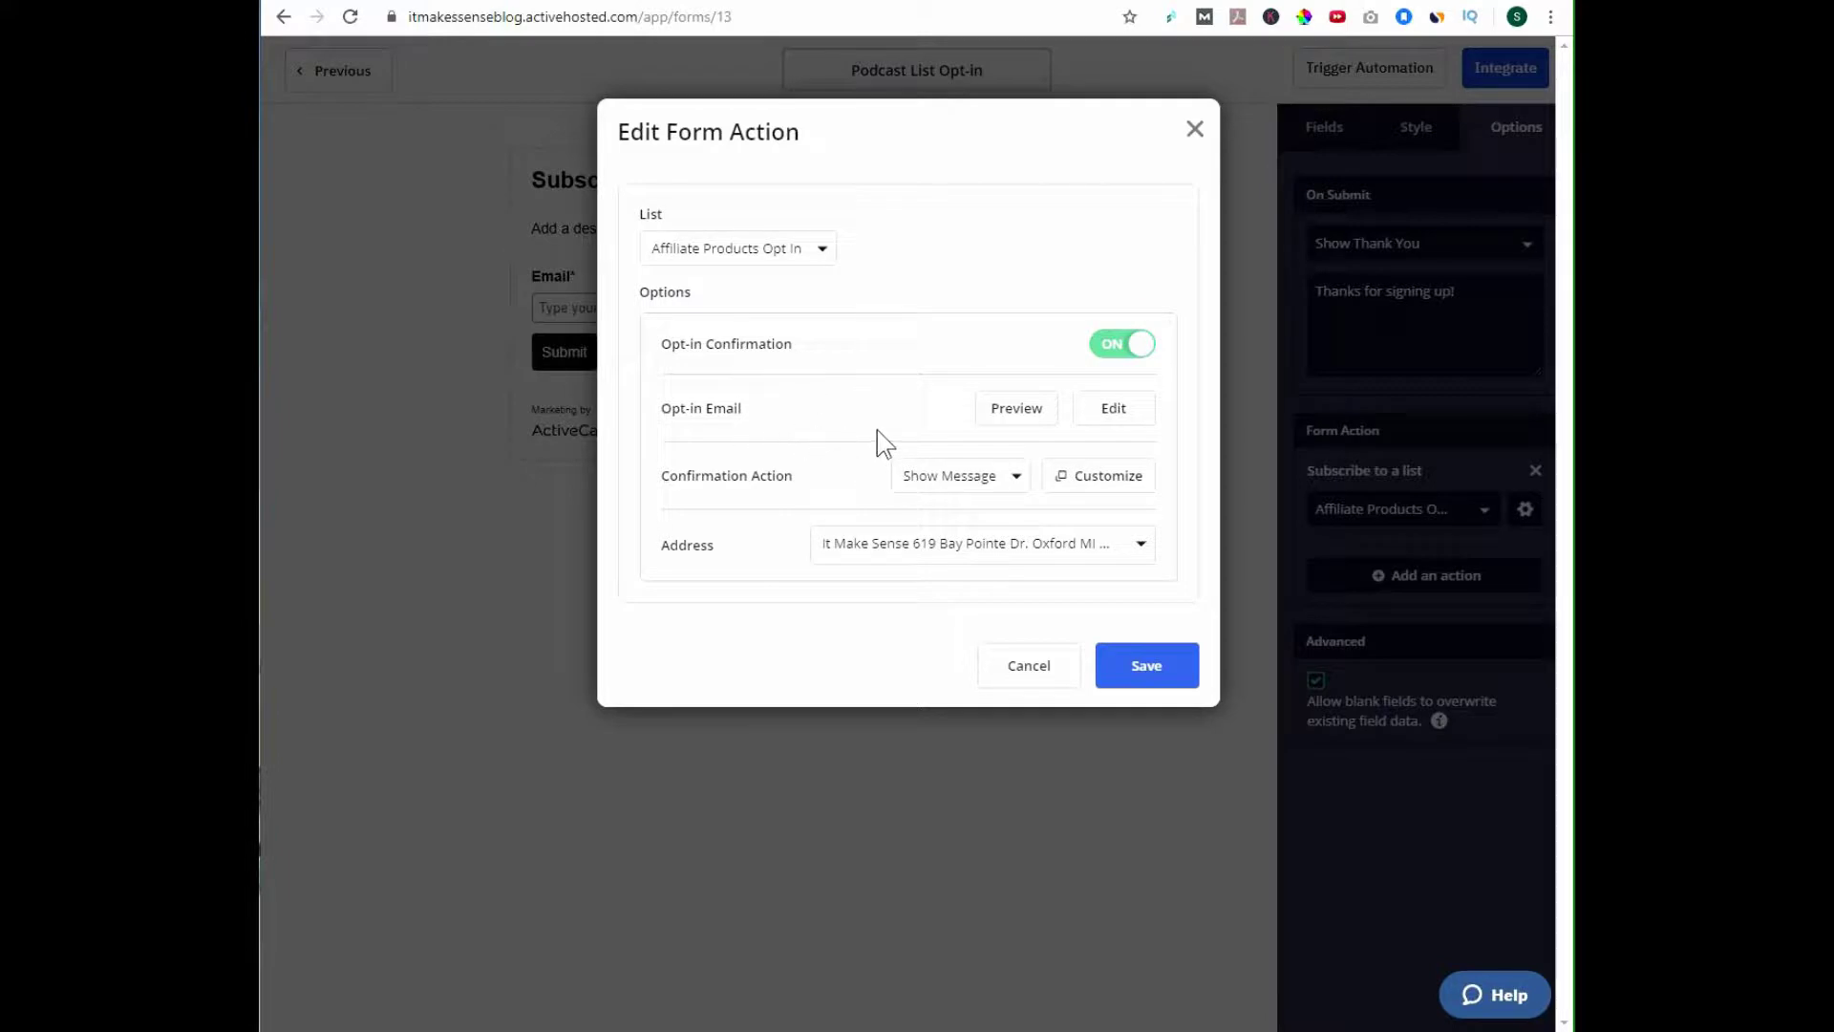
left_click(1114, 408)
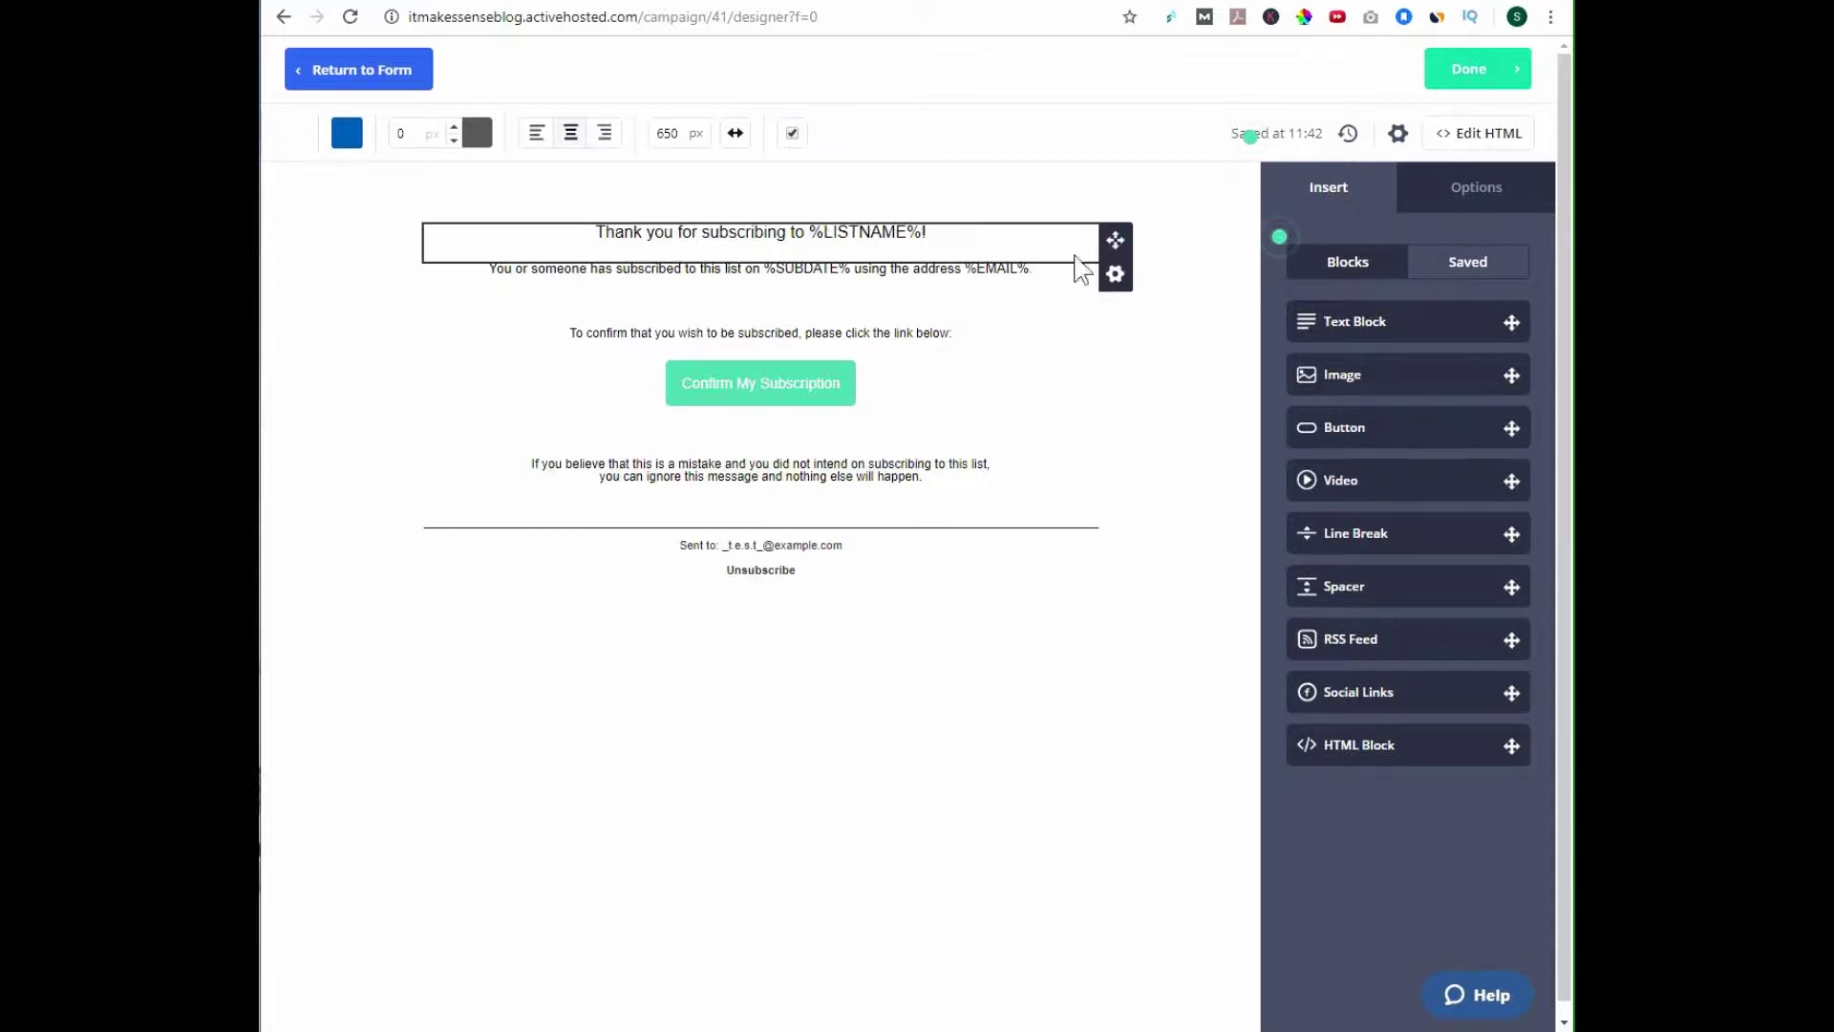
Delete the 'Thank you for subscribing' heading and the subscription date text blocks.
left_click(1114, 274)
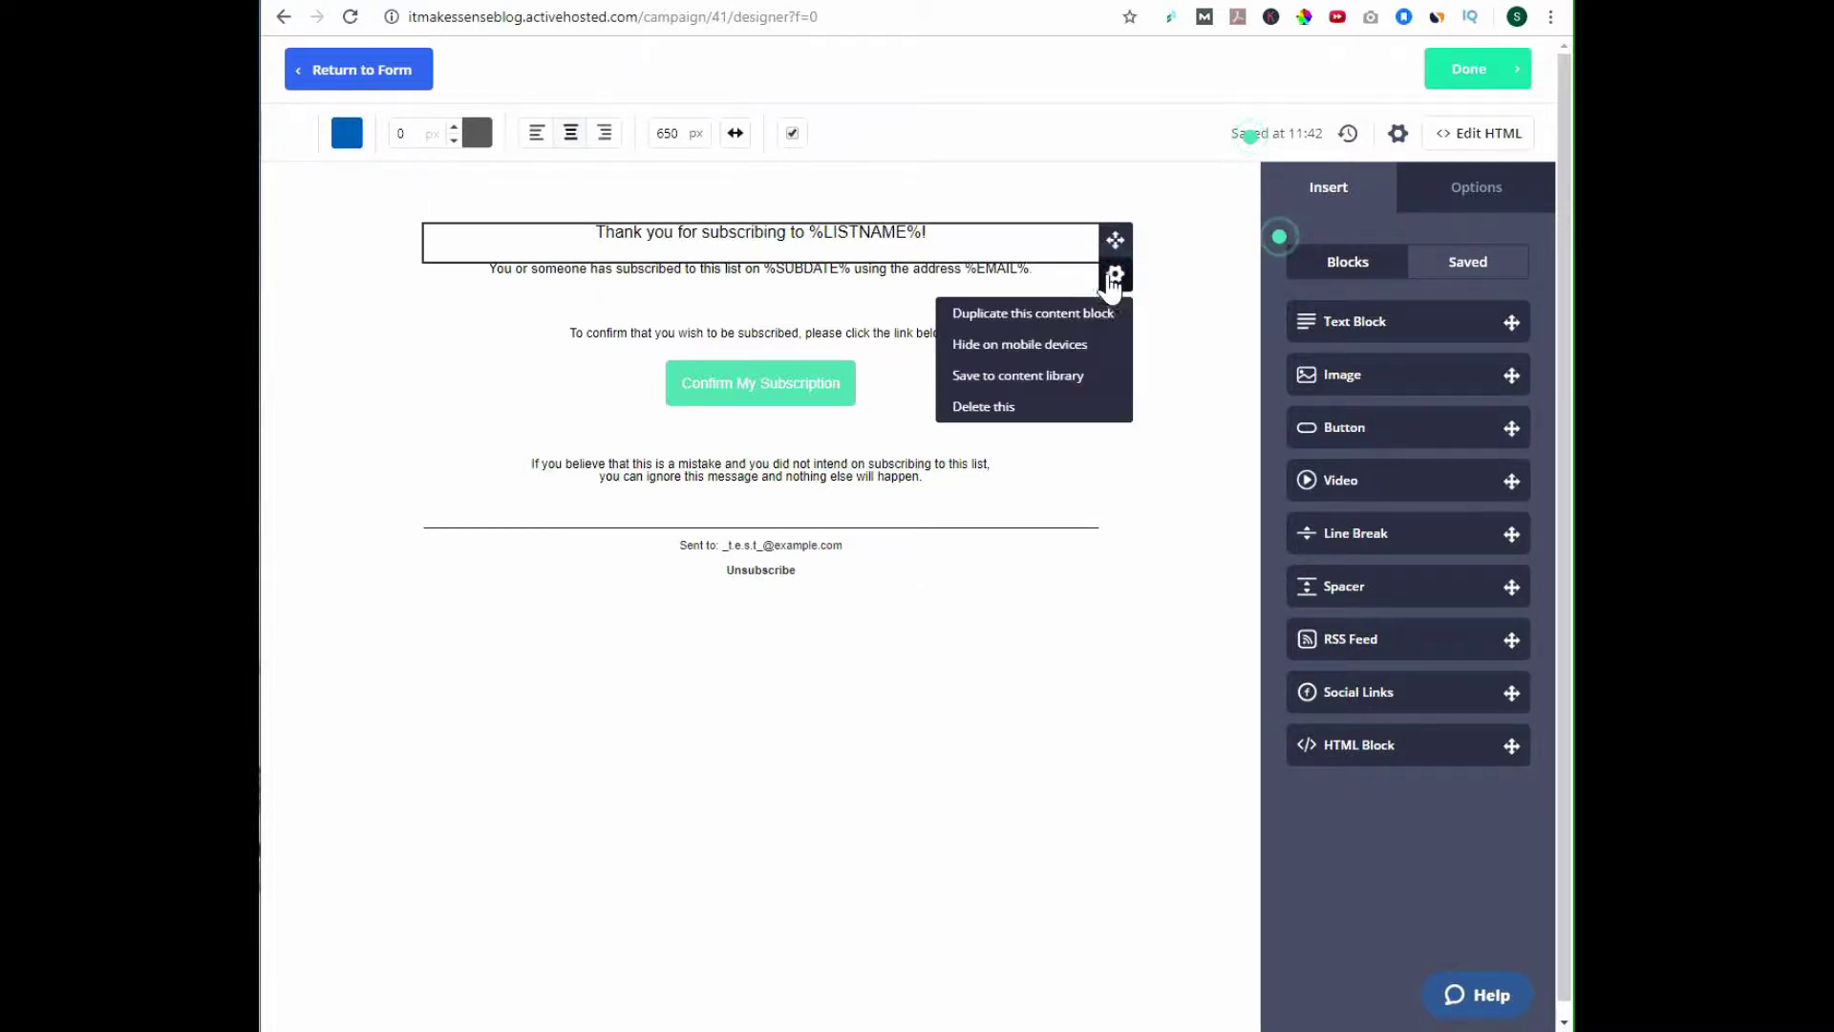
left_click(1081, 406)
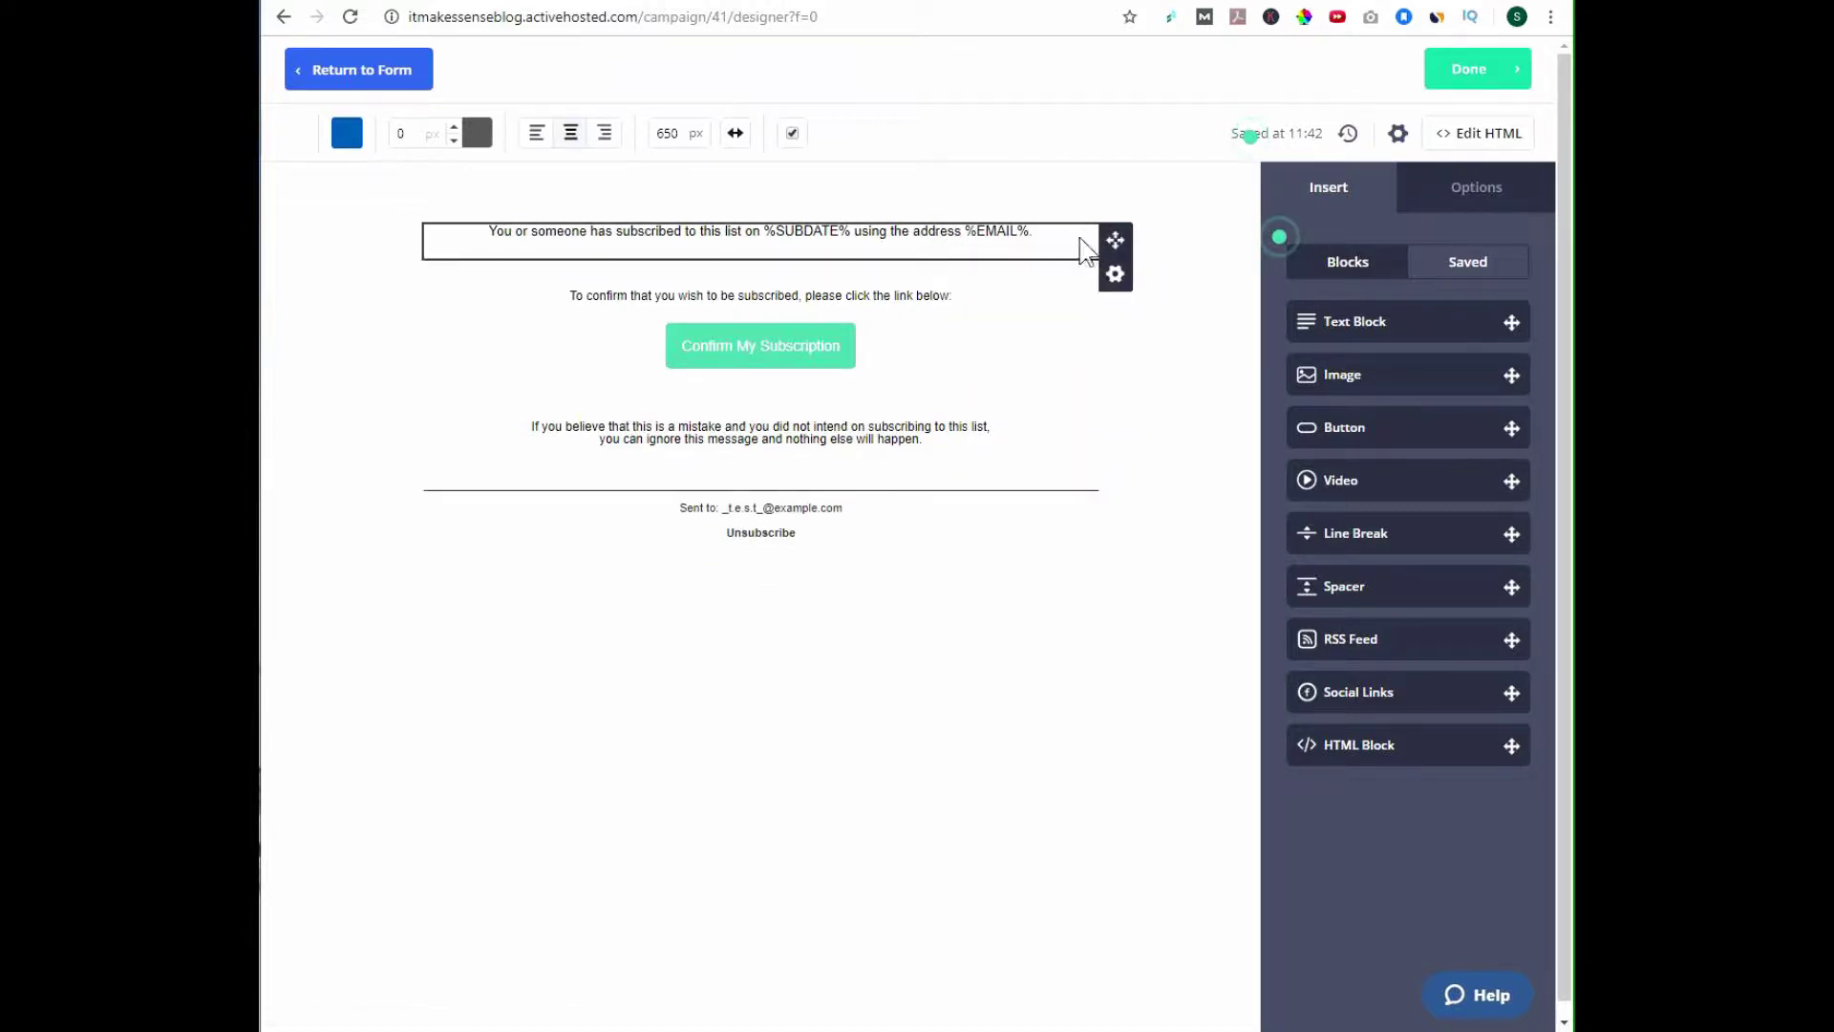
left_click(1115, 276)
left_click(1003, 406)
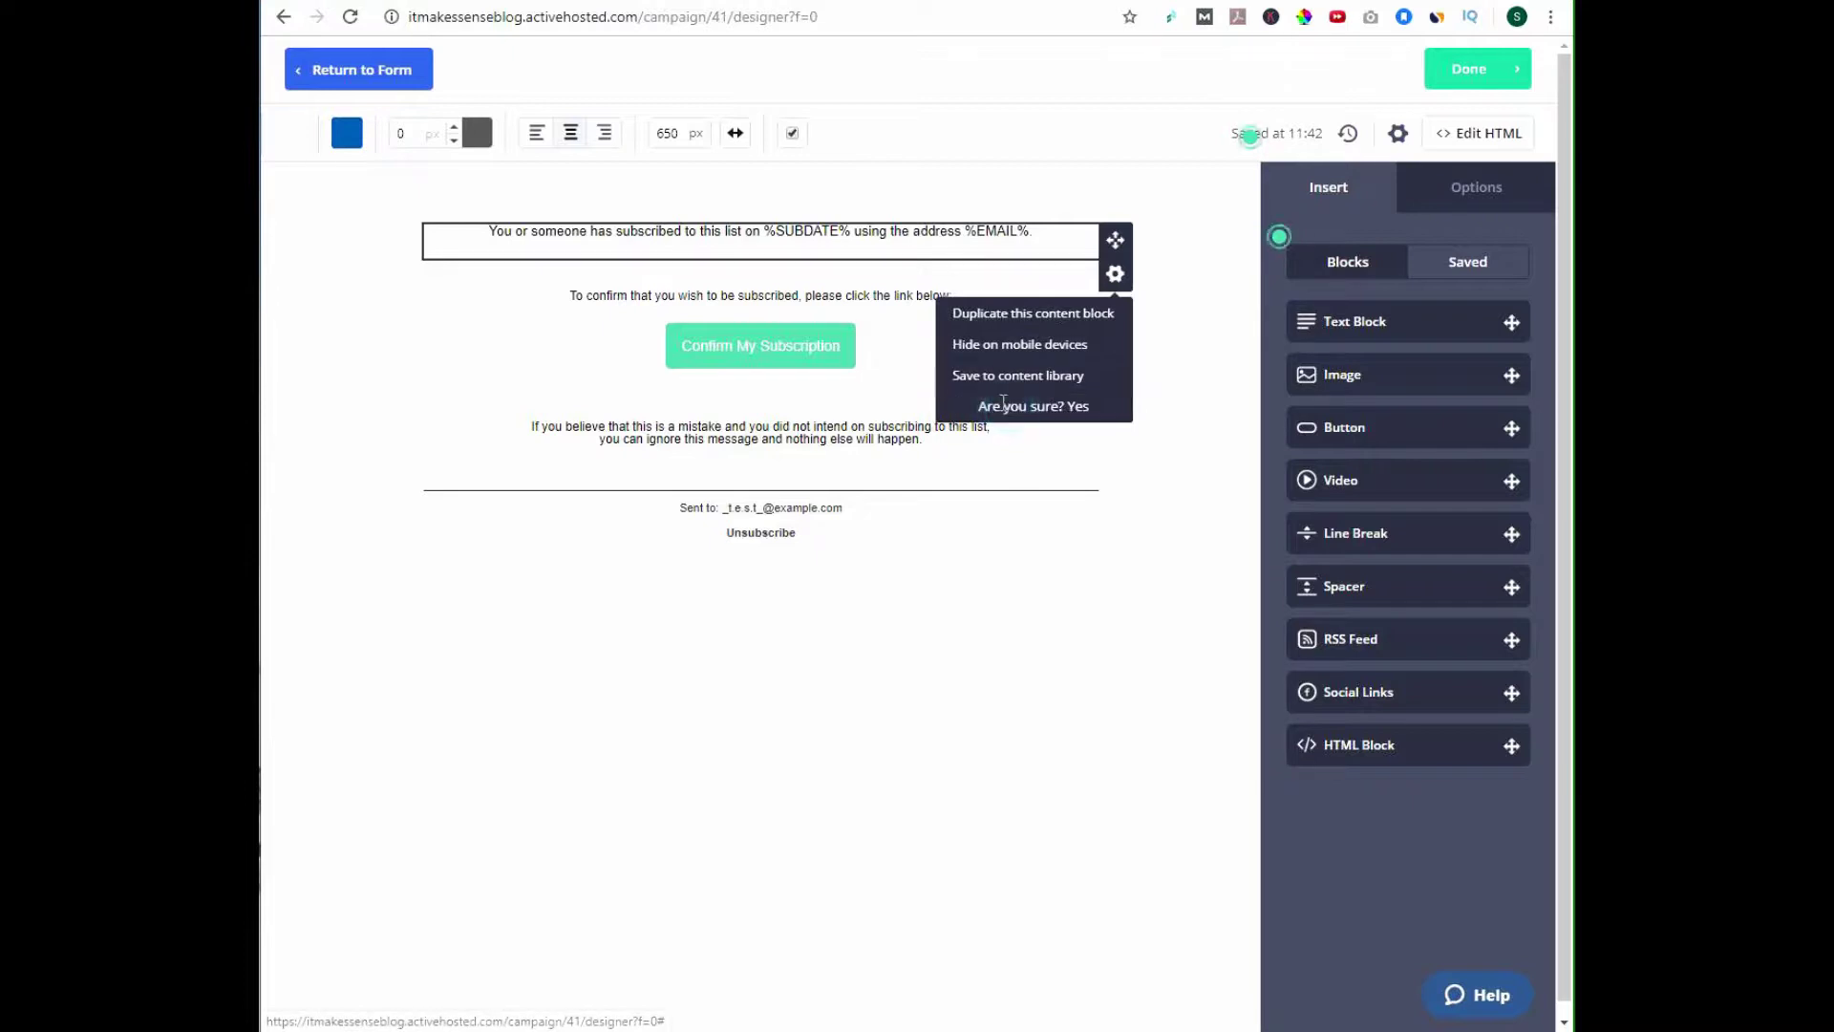
left_click(1070, 409)
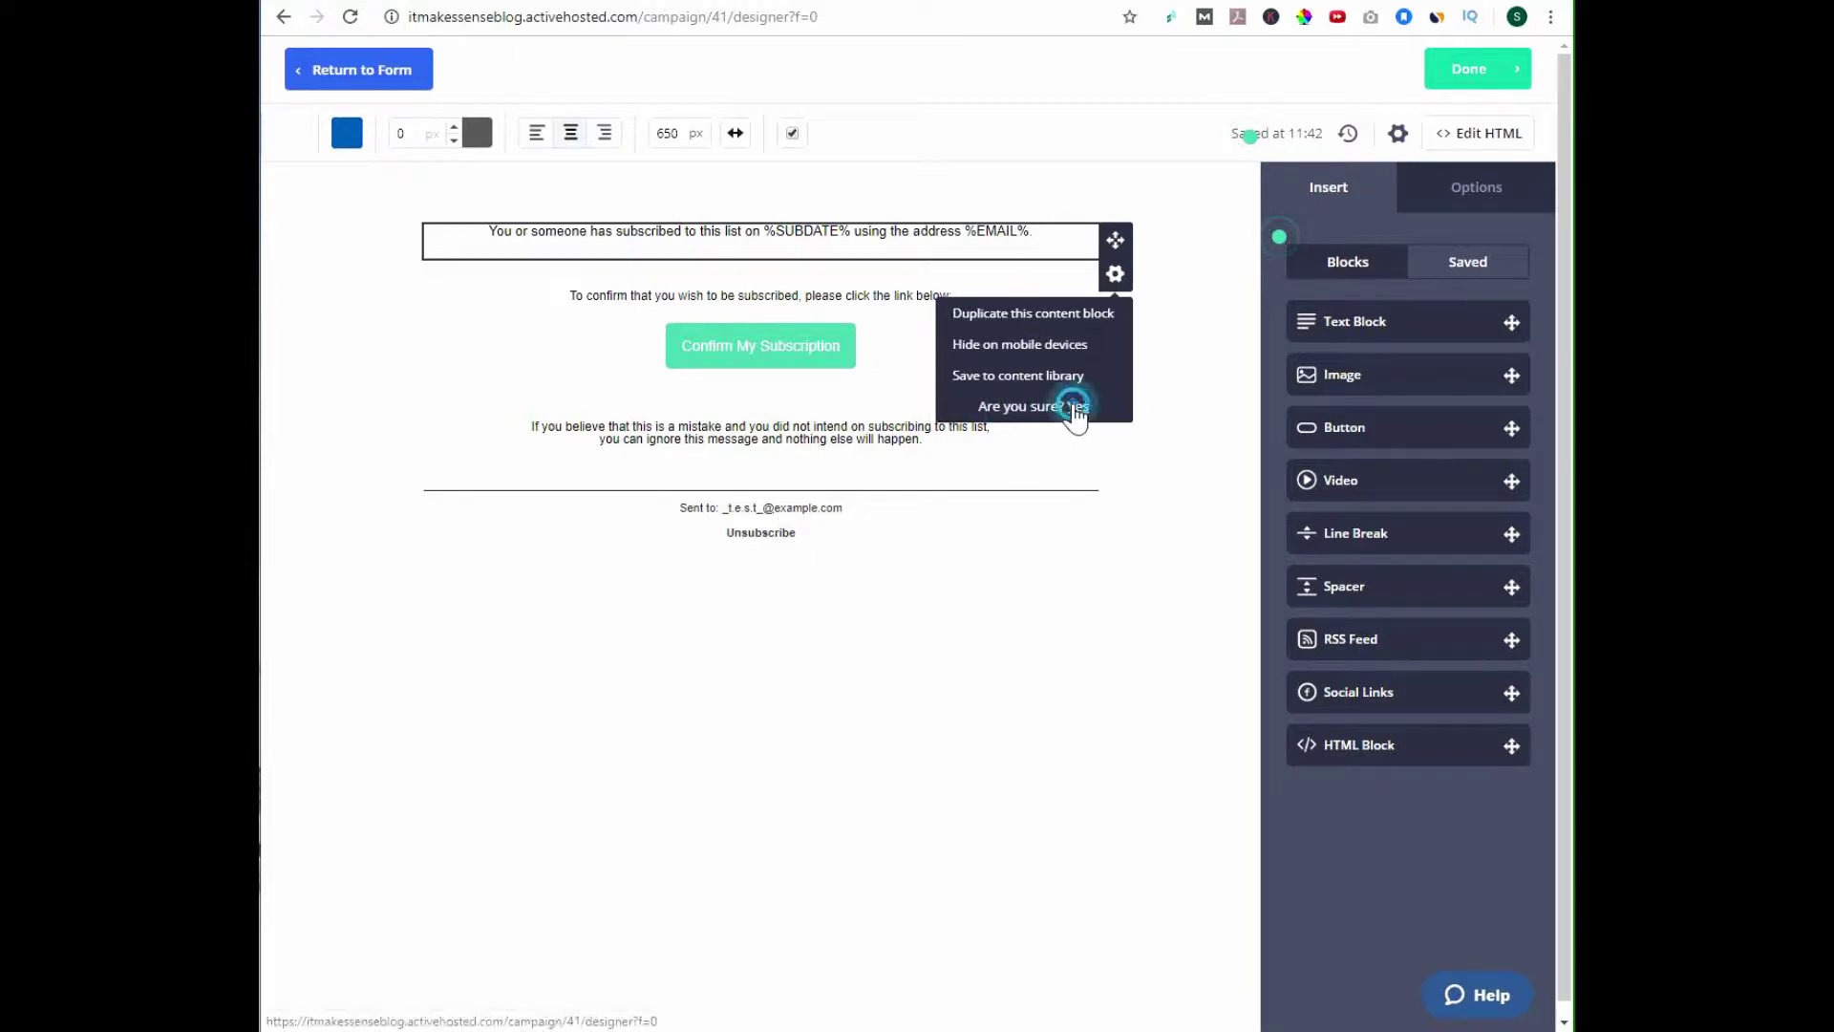
Paste the prepared welcome paragraphs on a new line above 'To confirm'.
left_click(844, 319)
left_click(782, 300)
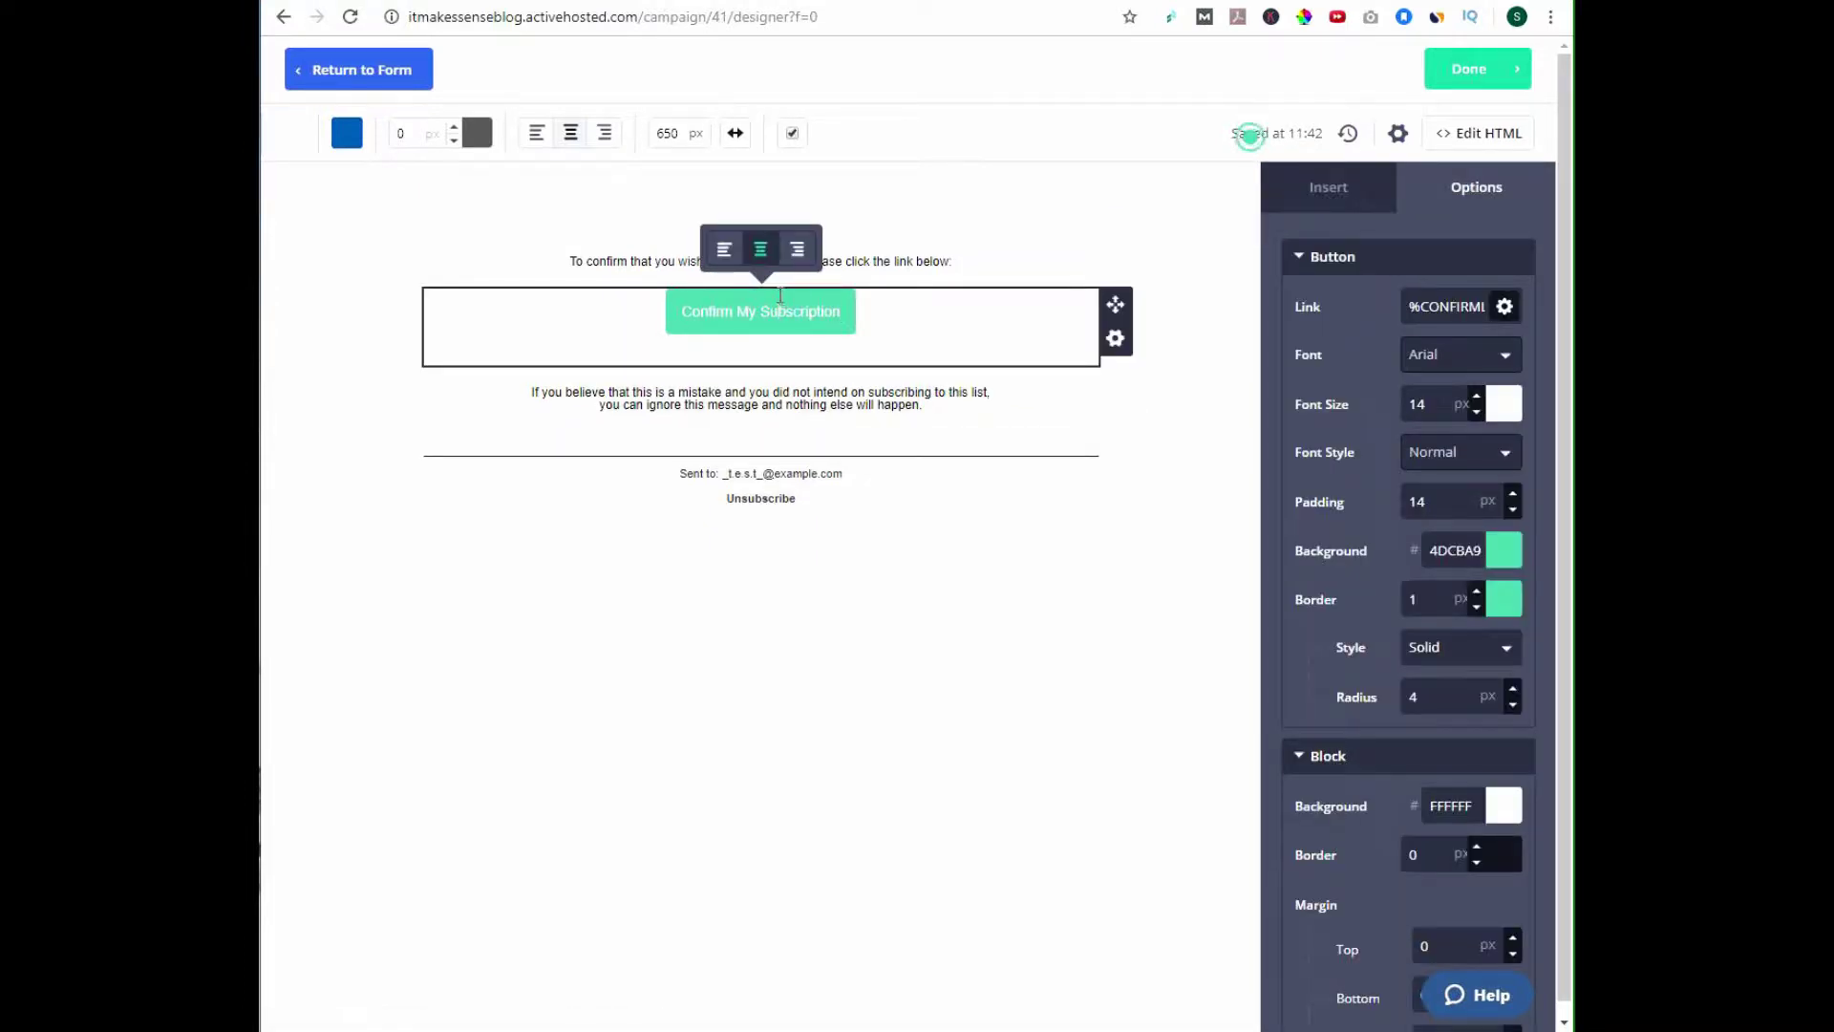
left_click(970, 256)
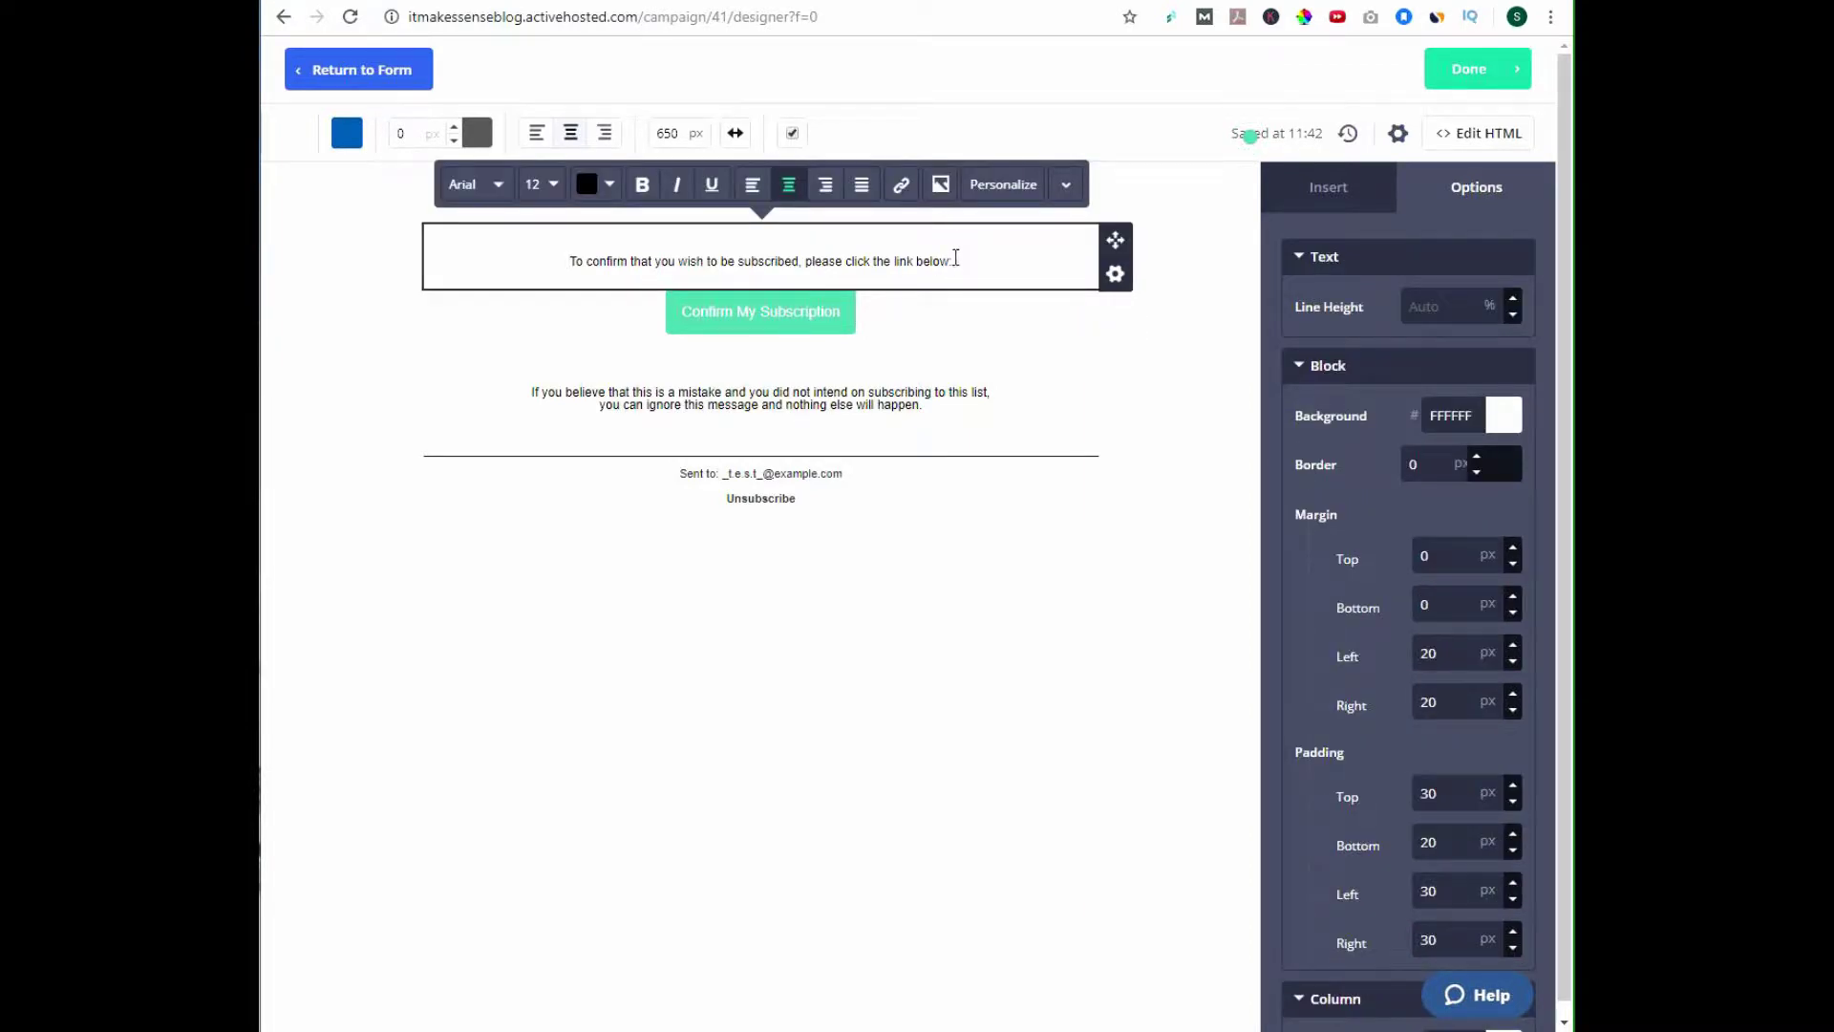
left_click(571, 263)
key("Return")
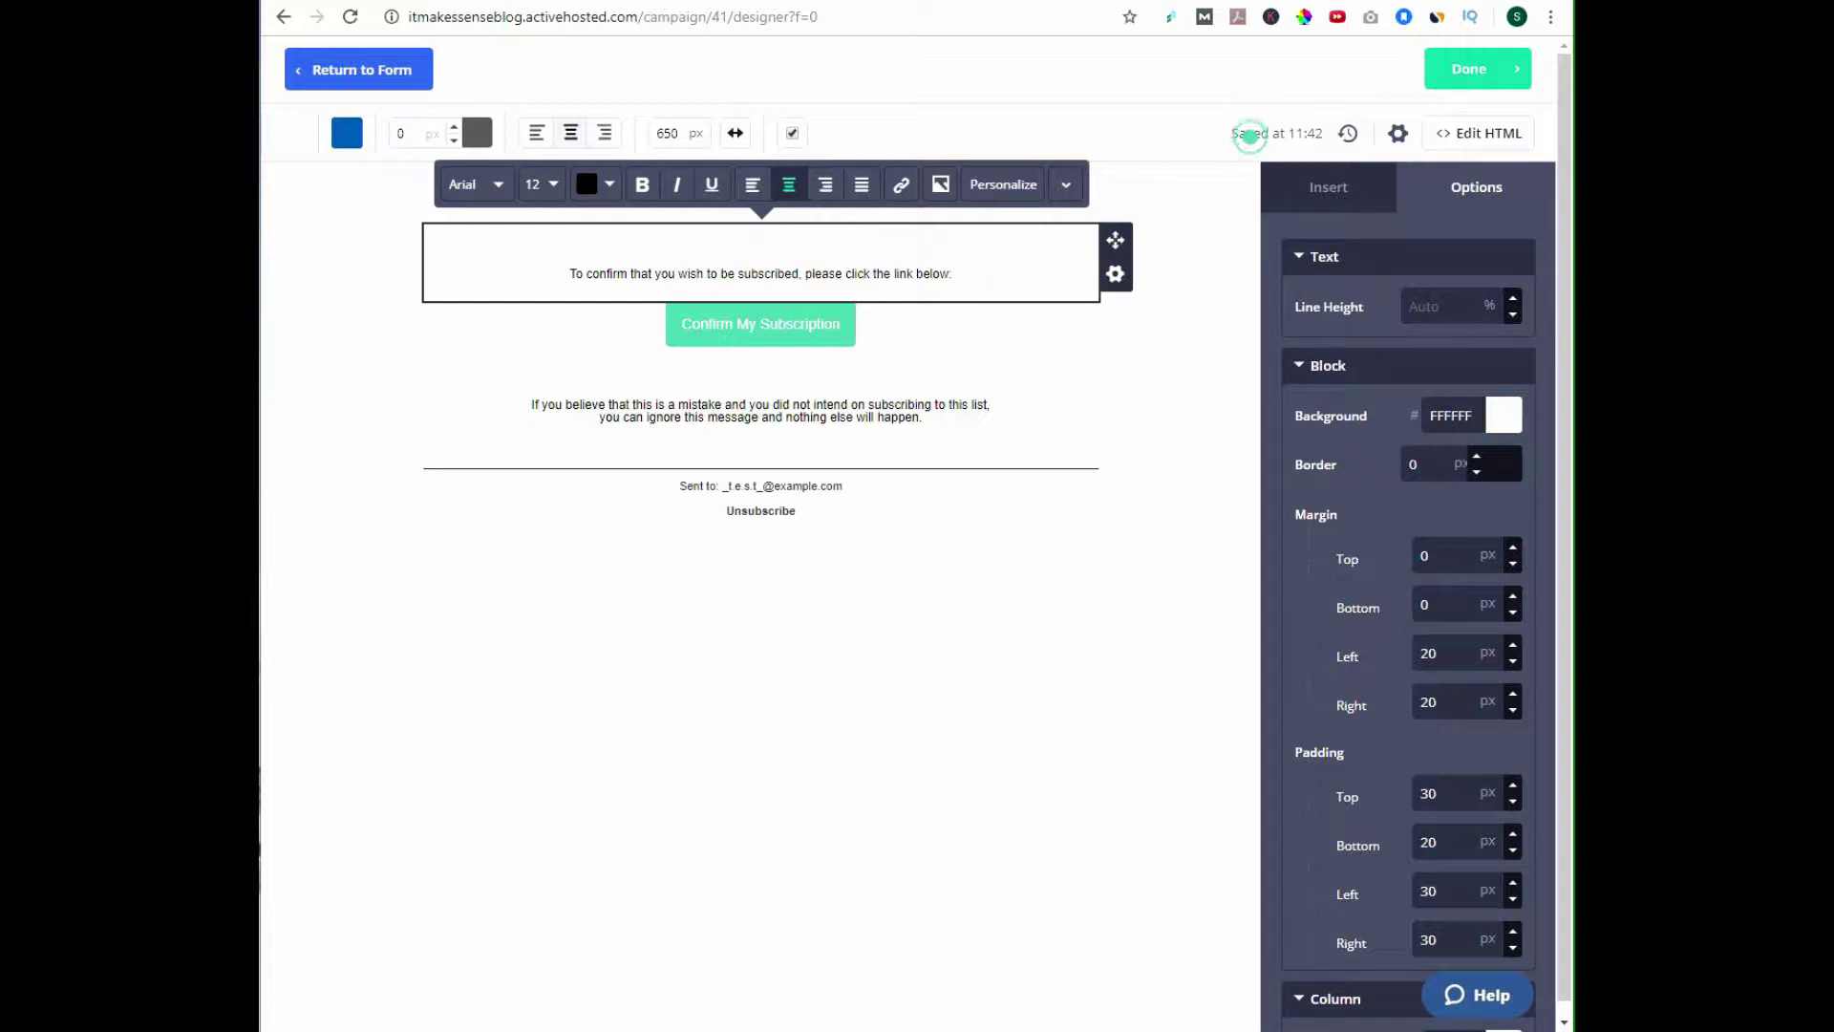
left_click(742, 239)
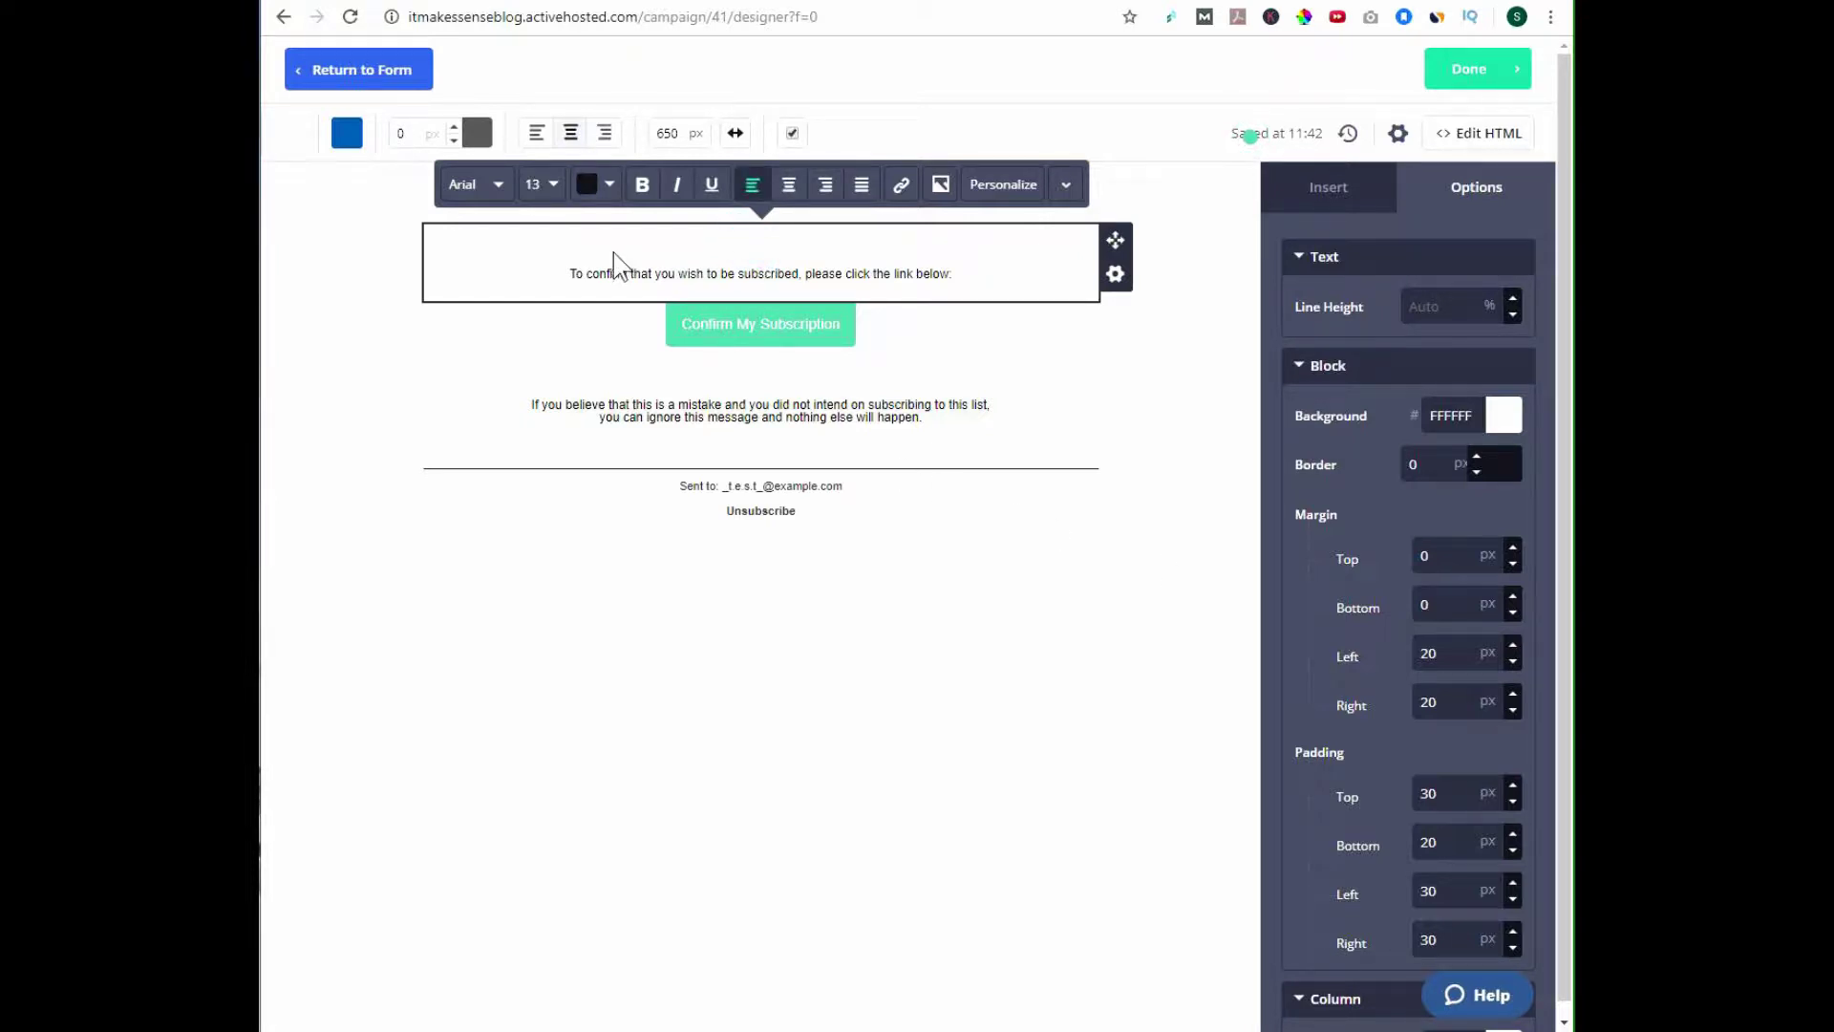
left_click(919, 252)
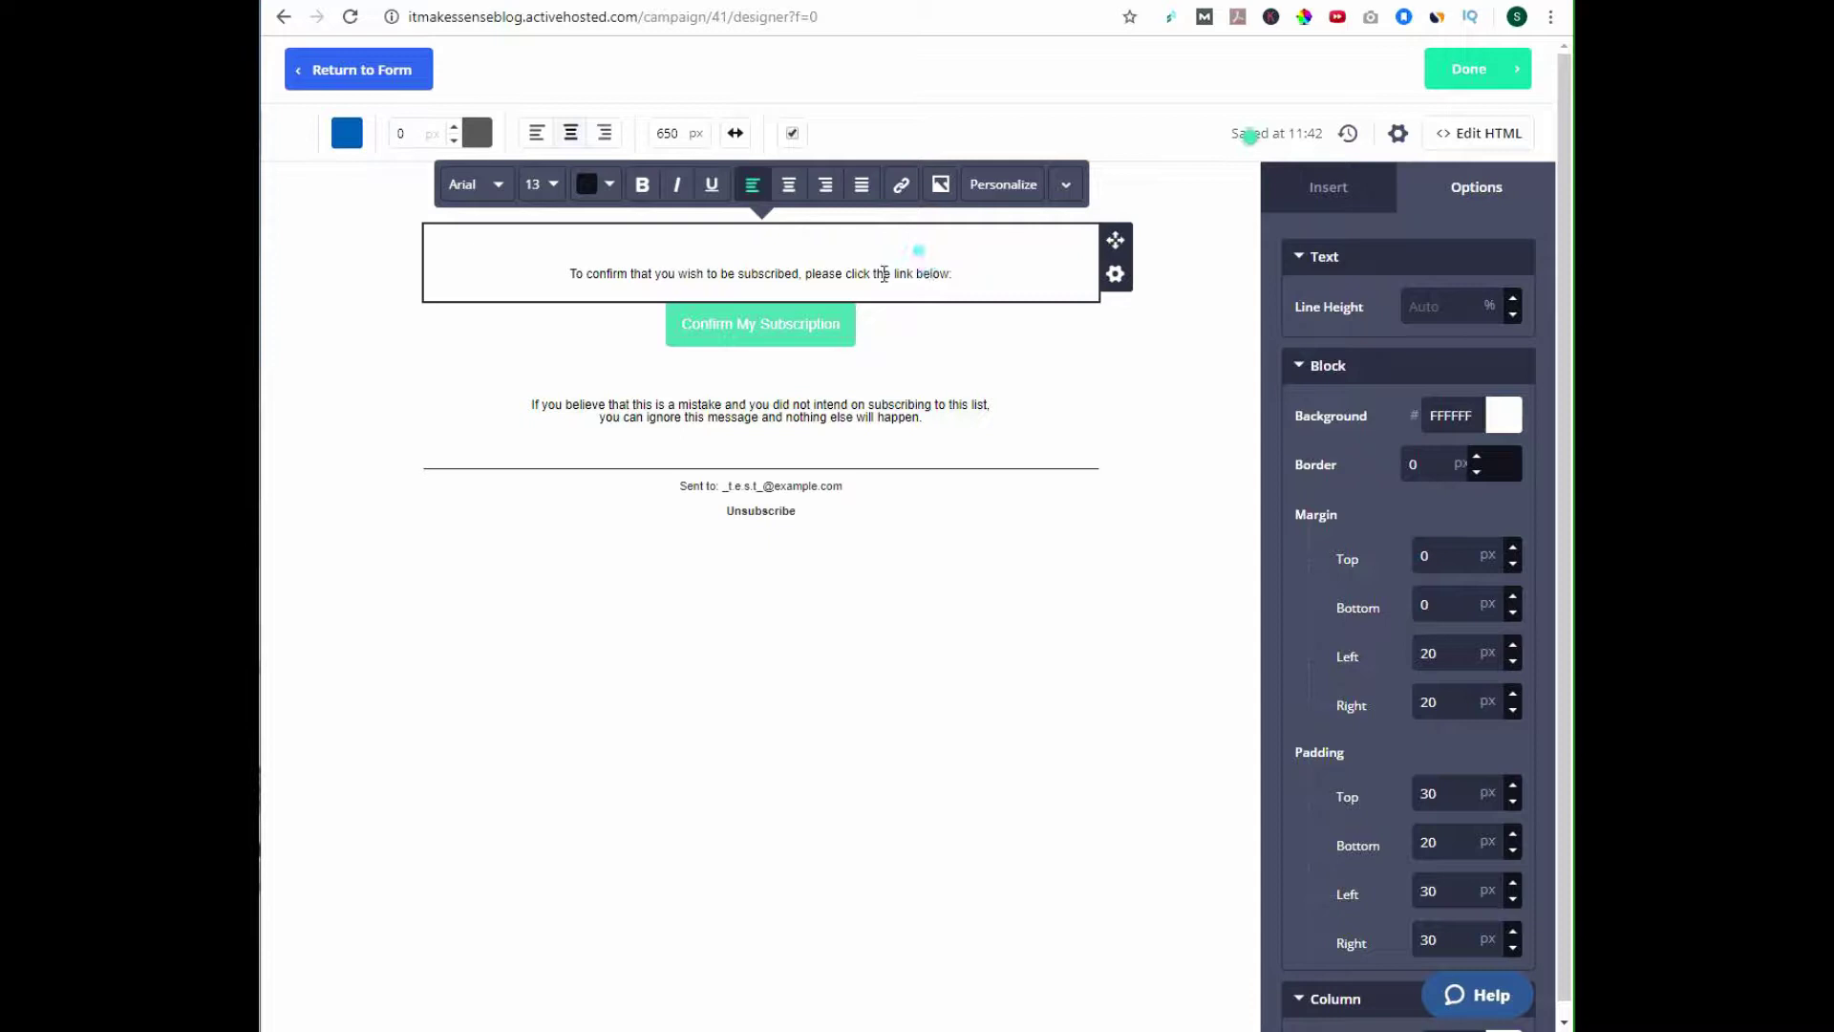
left_click(566, 273)
key("Return")
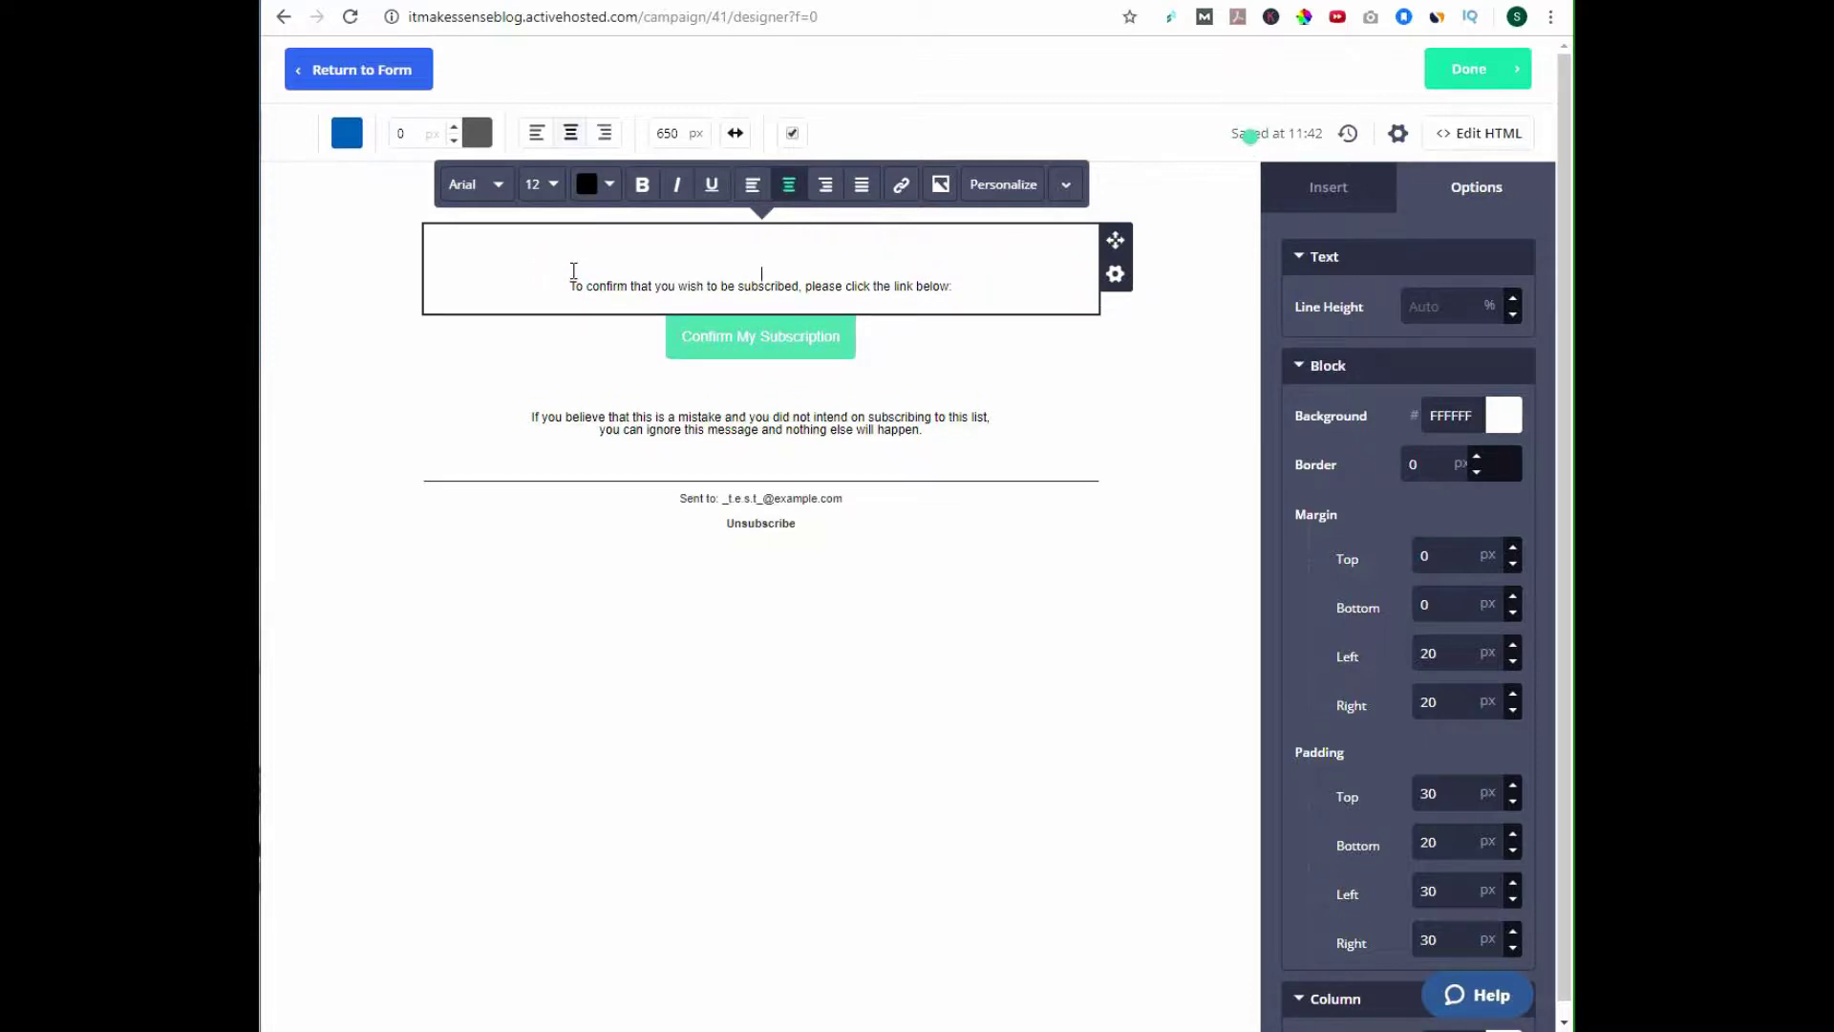
type("You're almost setup to receive your Free Customer Avatar Worksheet.  Please click the confirmation button below to officially join my list!  By clicking the button, you will also receive my weekly newsletter with FREE affiliate marketing tips. The newsletter goes out every Friday!  Thank you for joining the It Makes Sense community!")
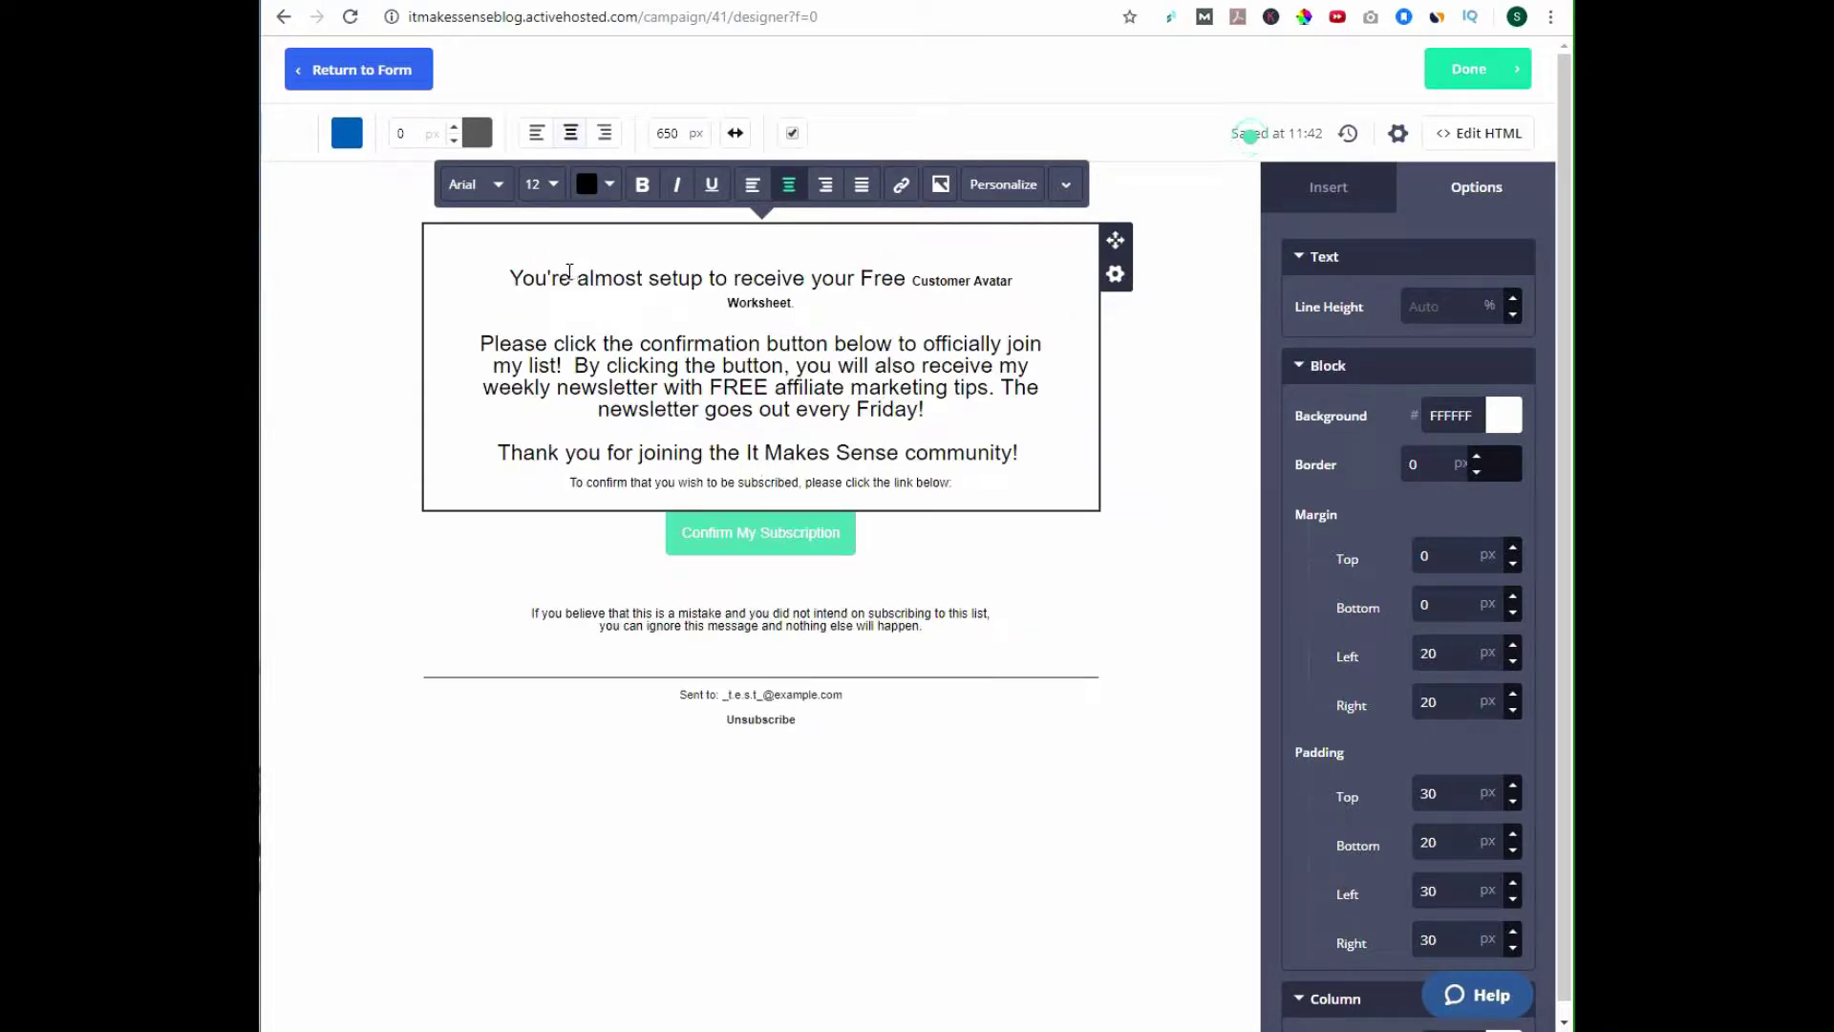
Replace 'Customer Avatar Worksheet' with 'Top 50 Podcast List' in the free offer line.
left_click(913, 287)
left_click_drag(811, 310, 915, 284)
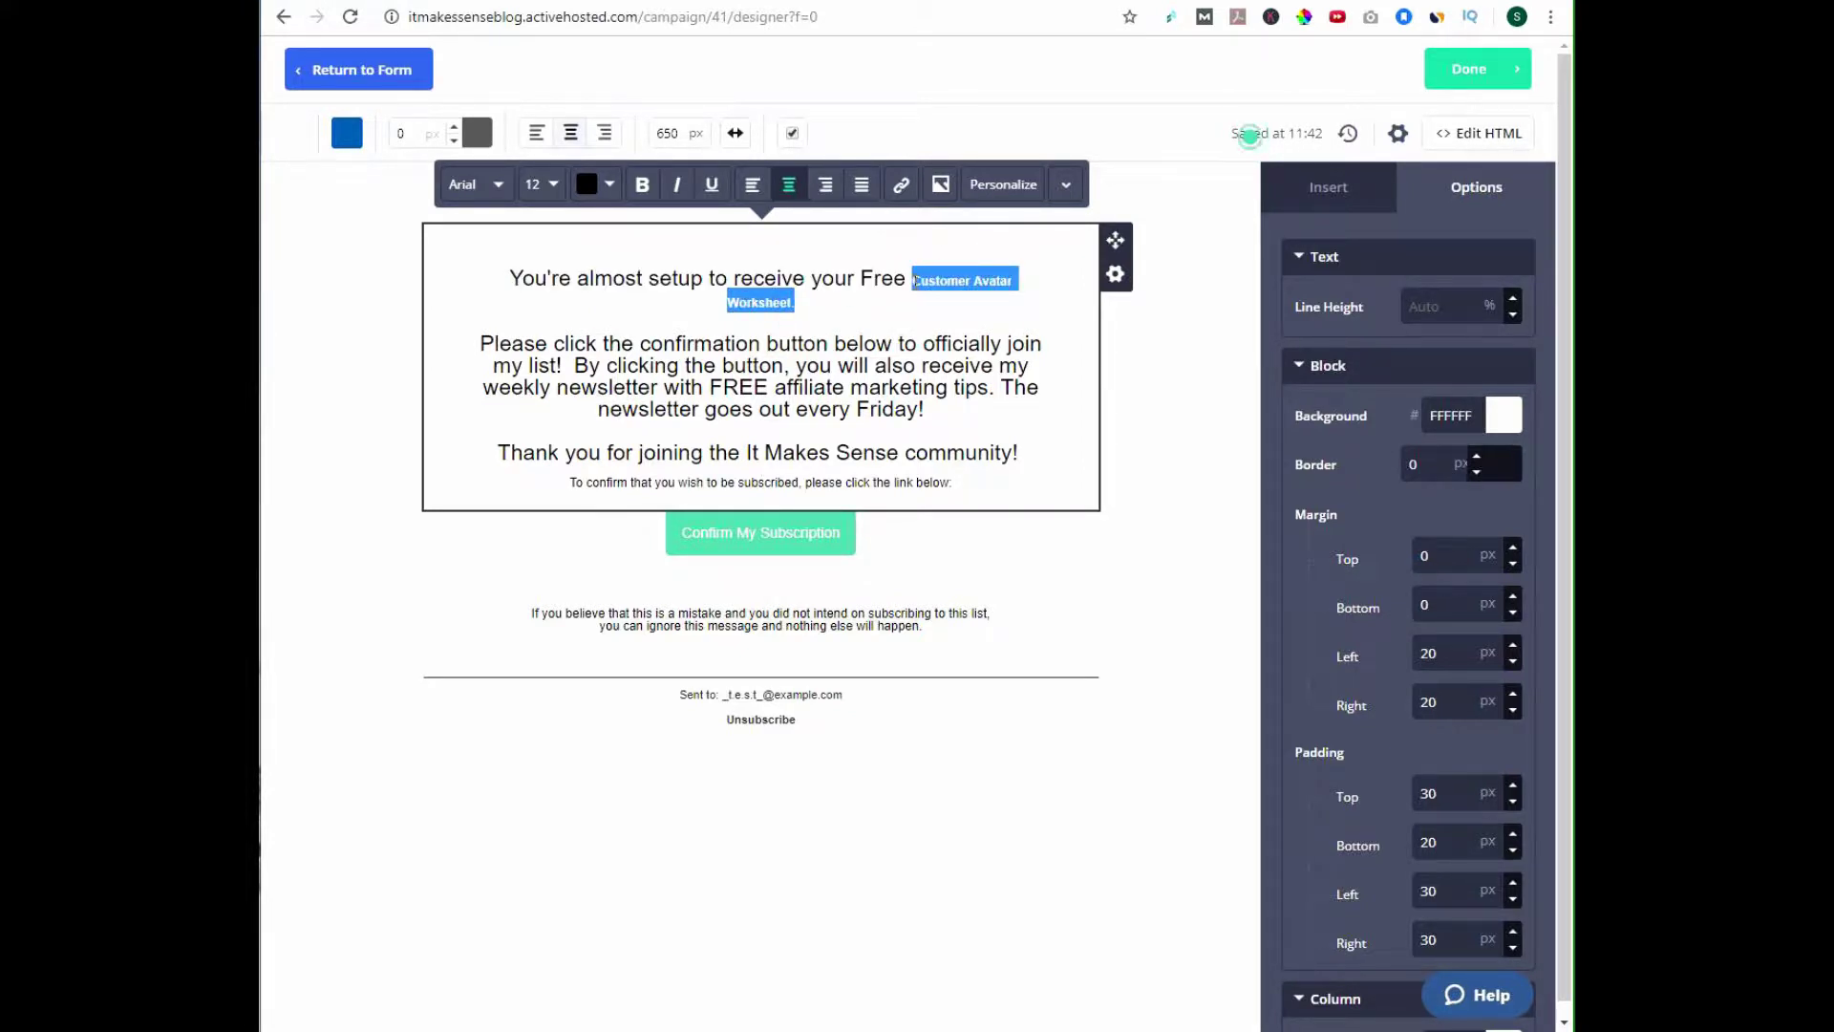
key("BackSpace")
type("Top ")
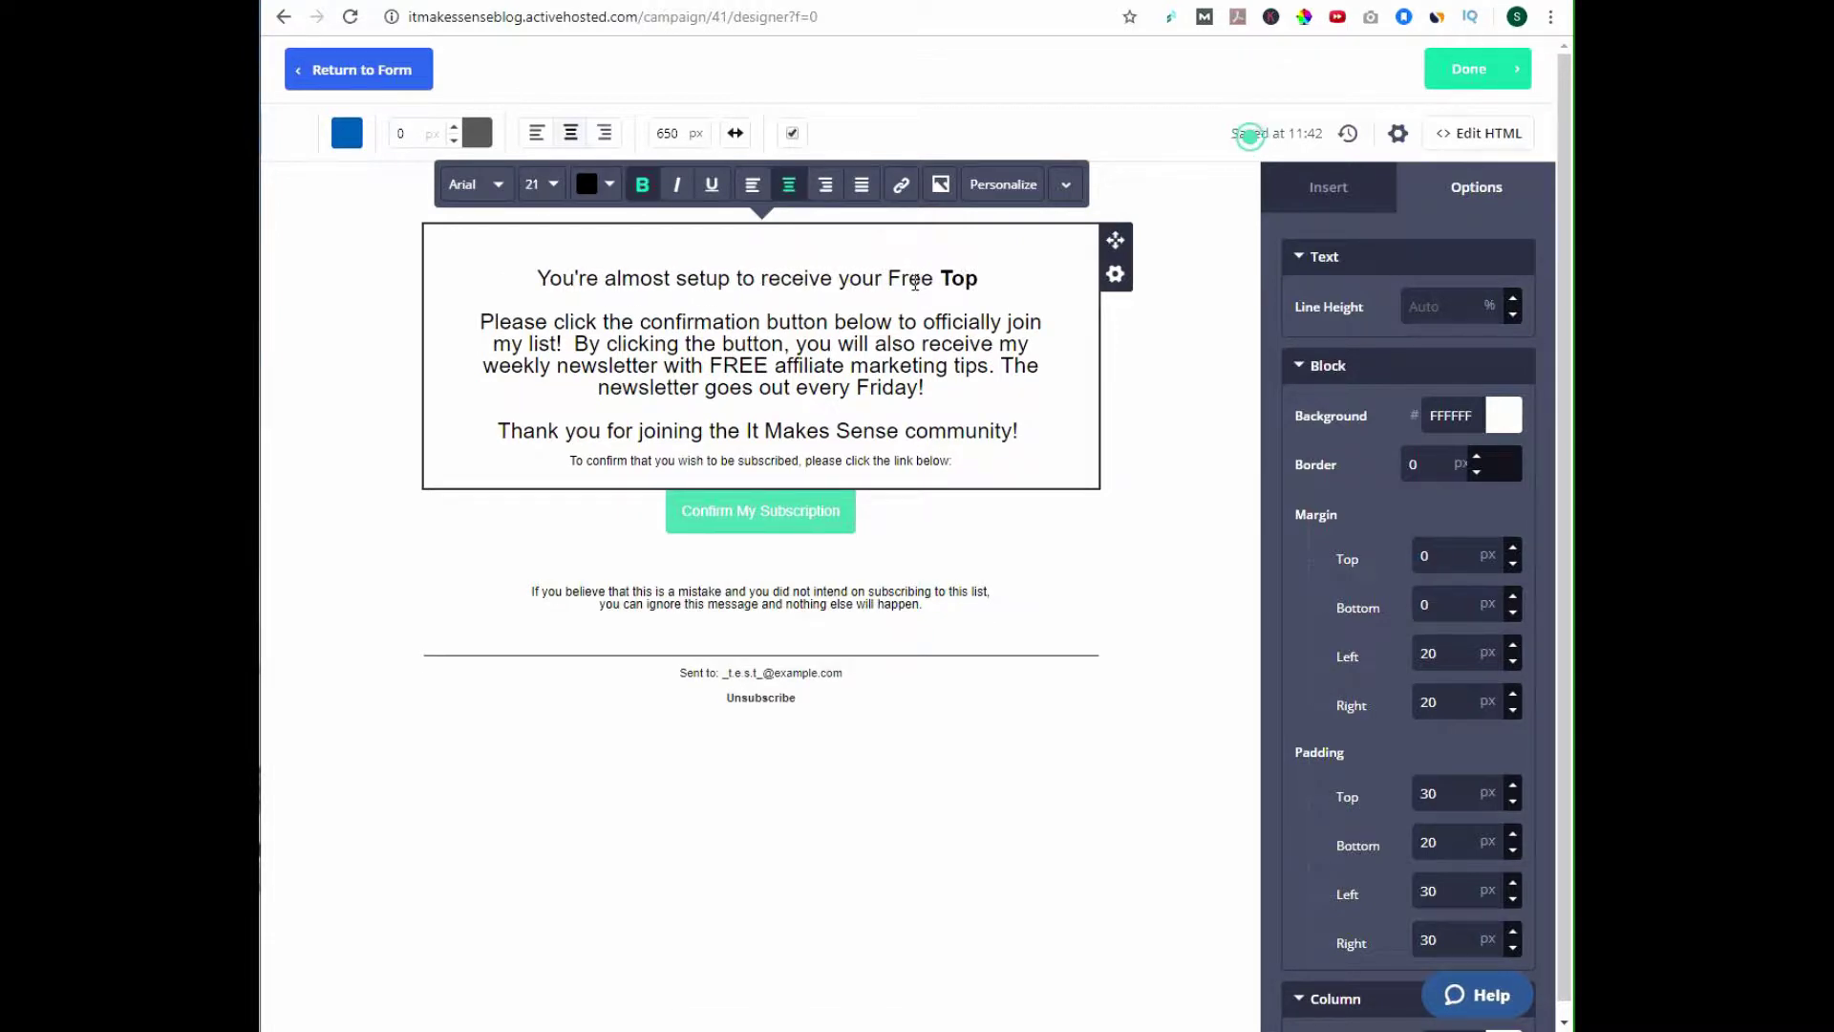
type("50 P")
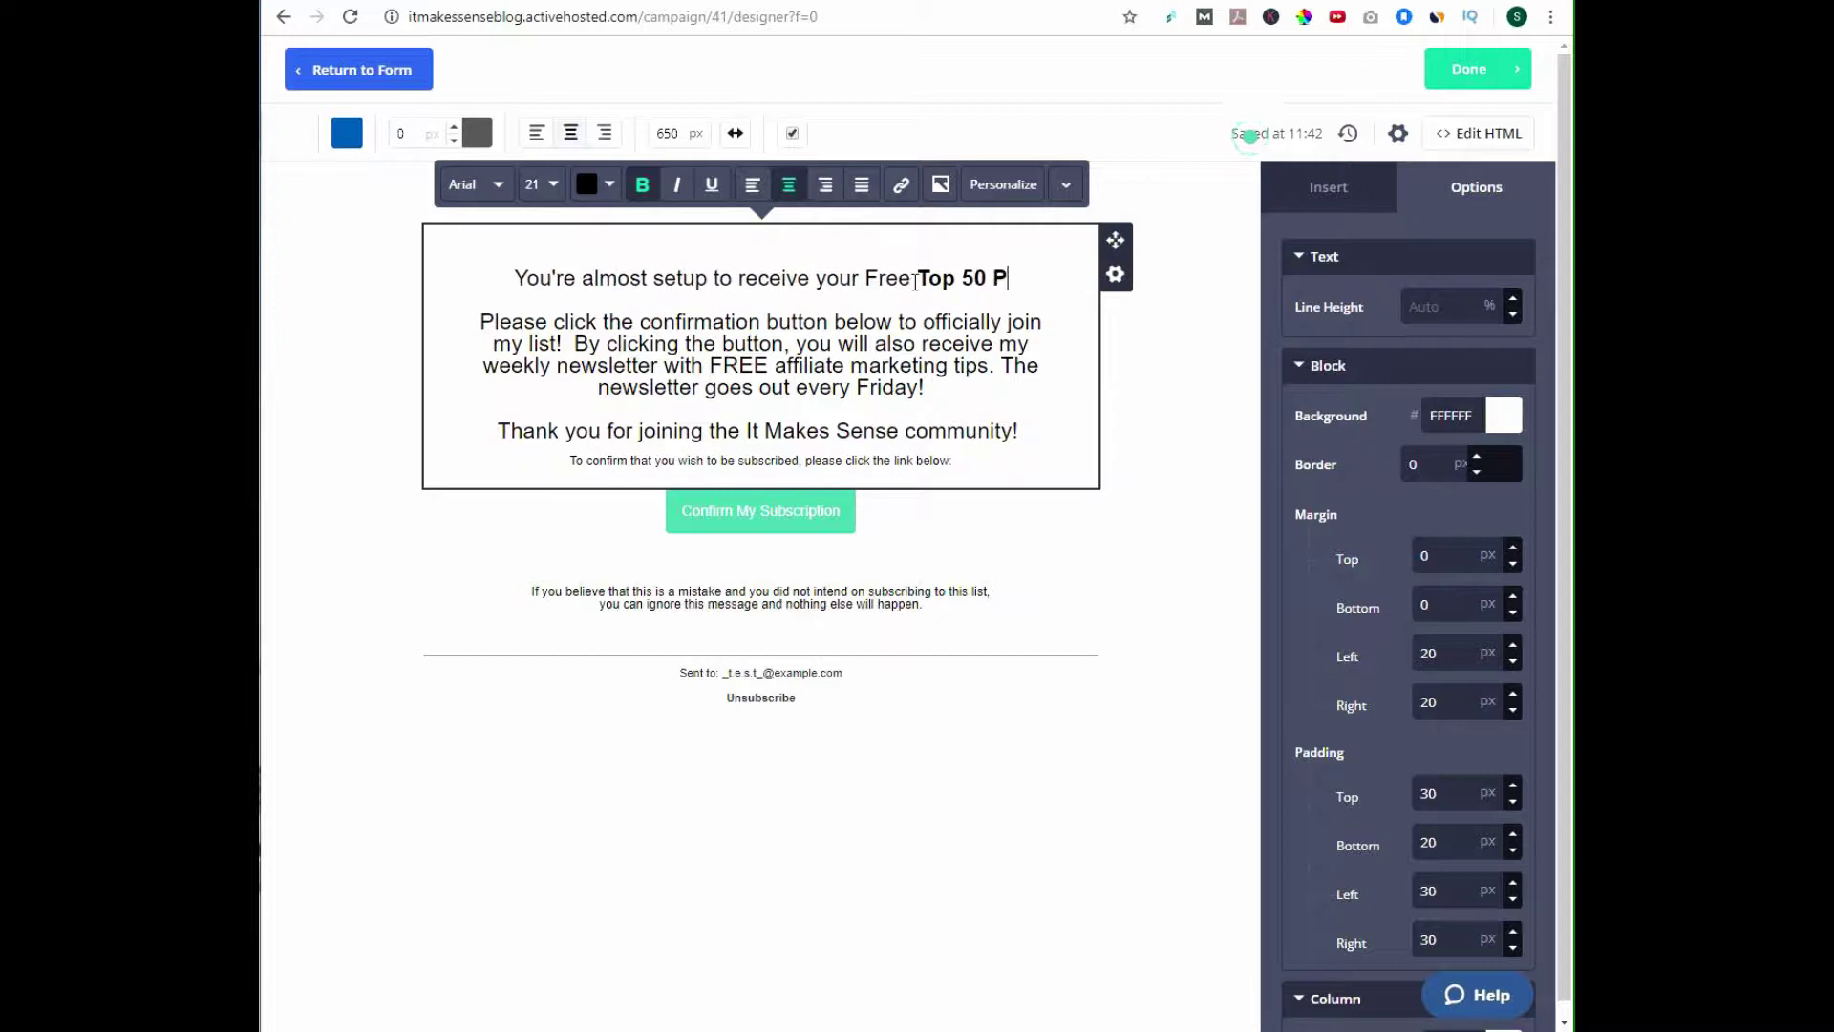
type("odcast List")
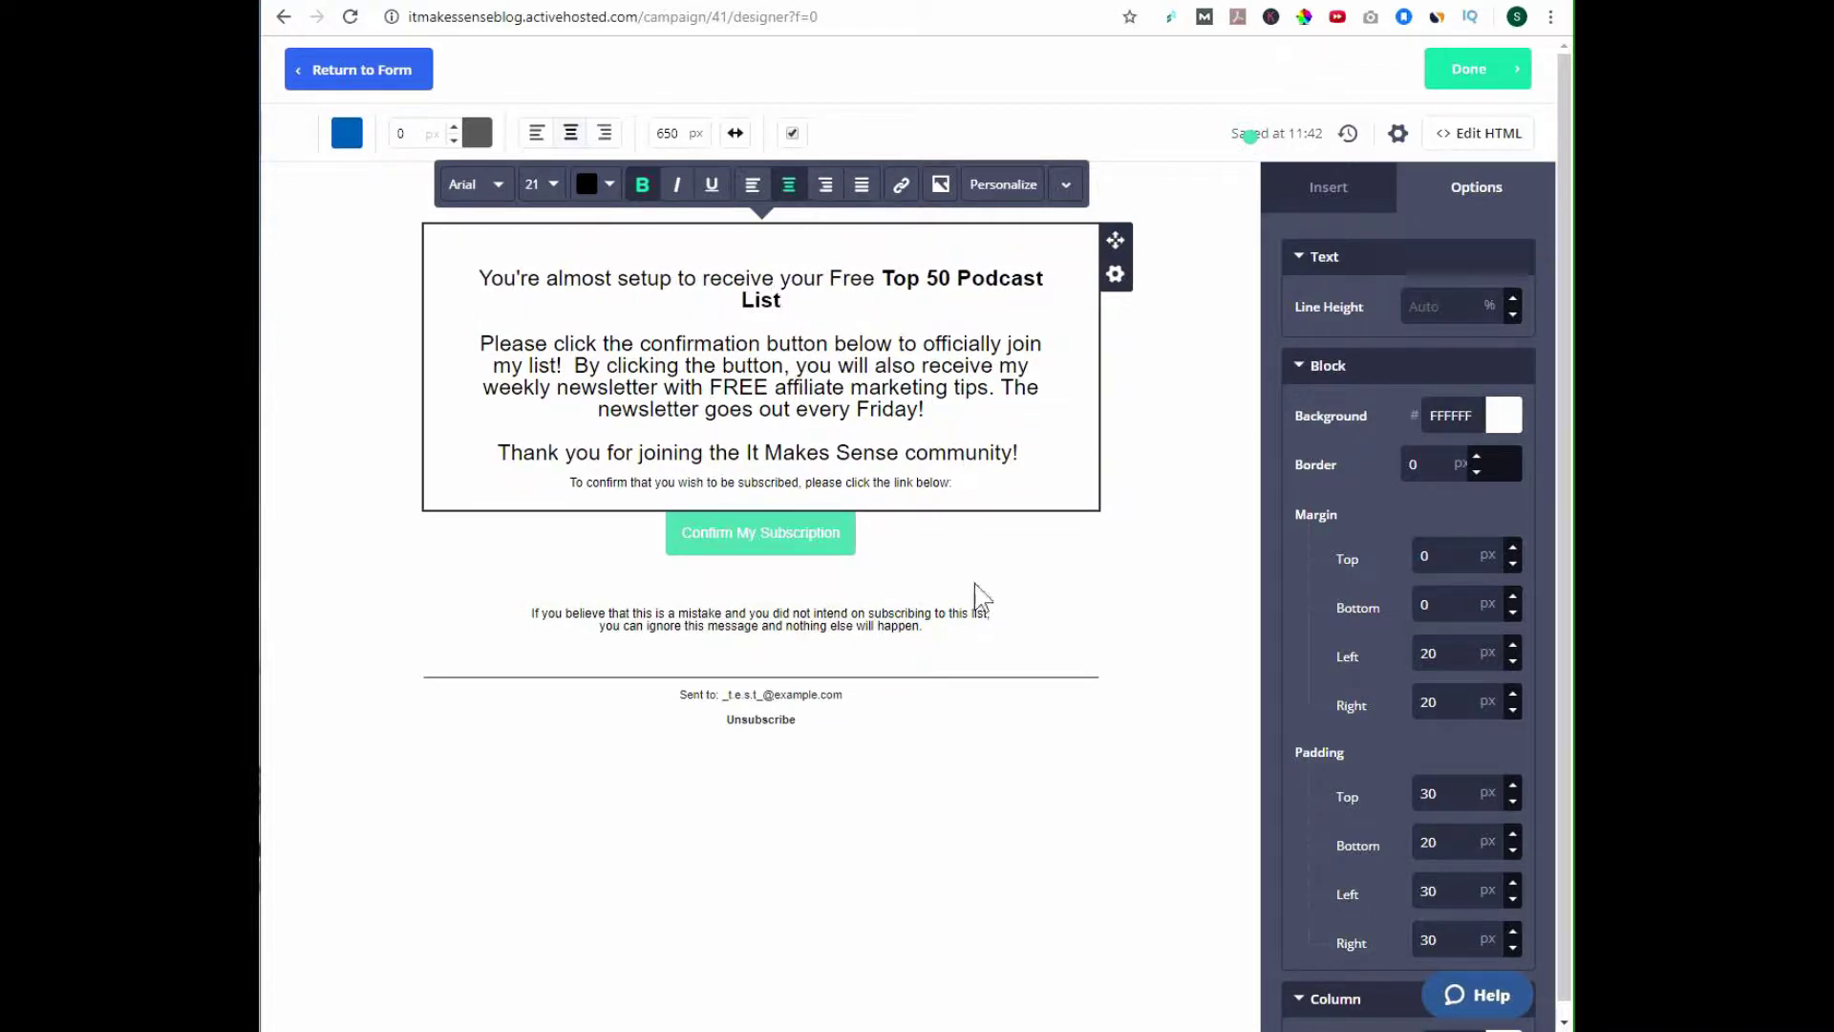
left_click(1072, 788)
Insert an Image block above the welcome text and choose the site logo from the Image Manager.
left_click_drag(1462, 375, 759, 244)
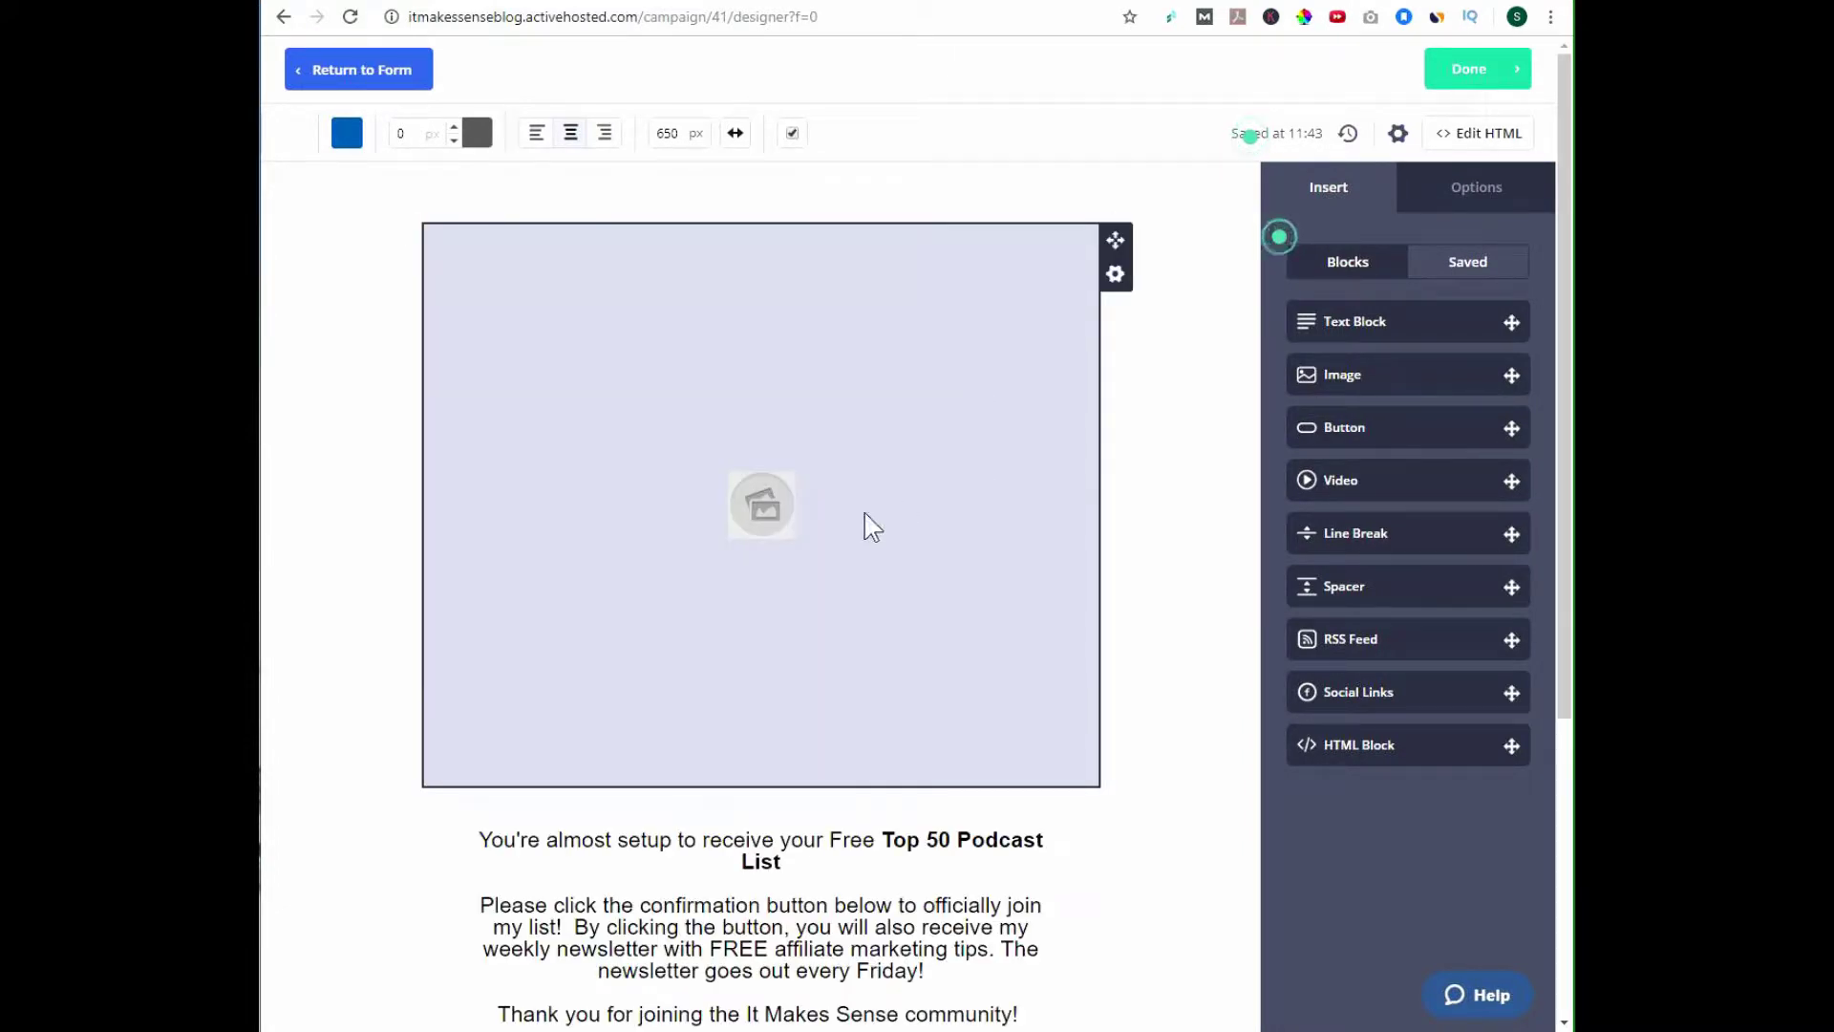
left_click(772, 508)
left_click(571, 220)
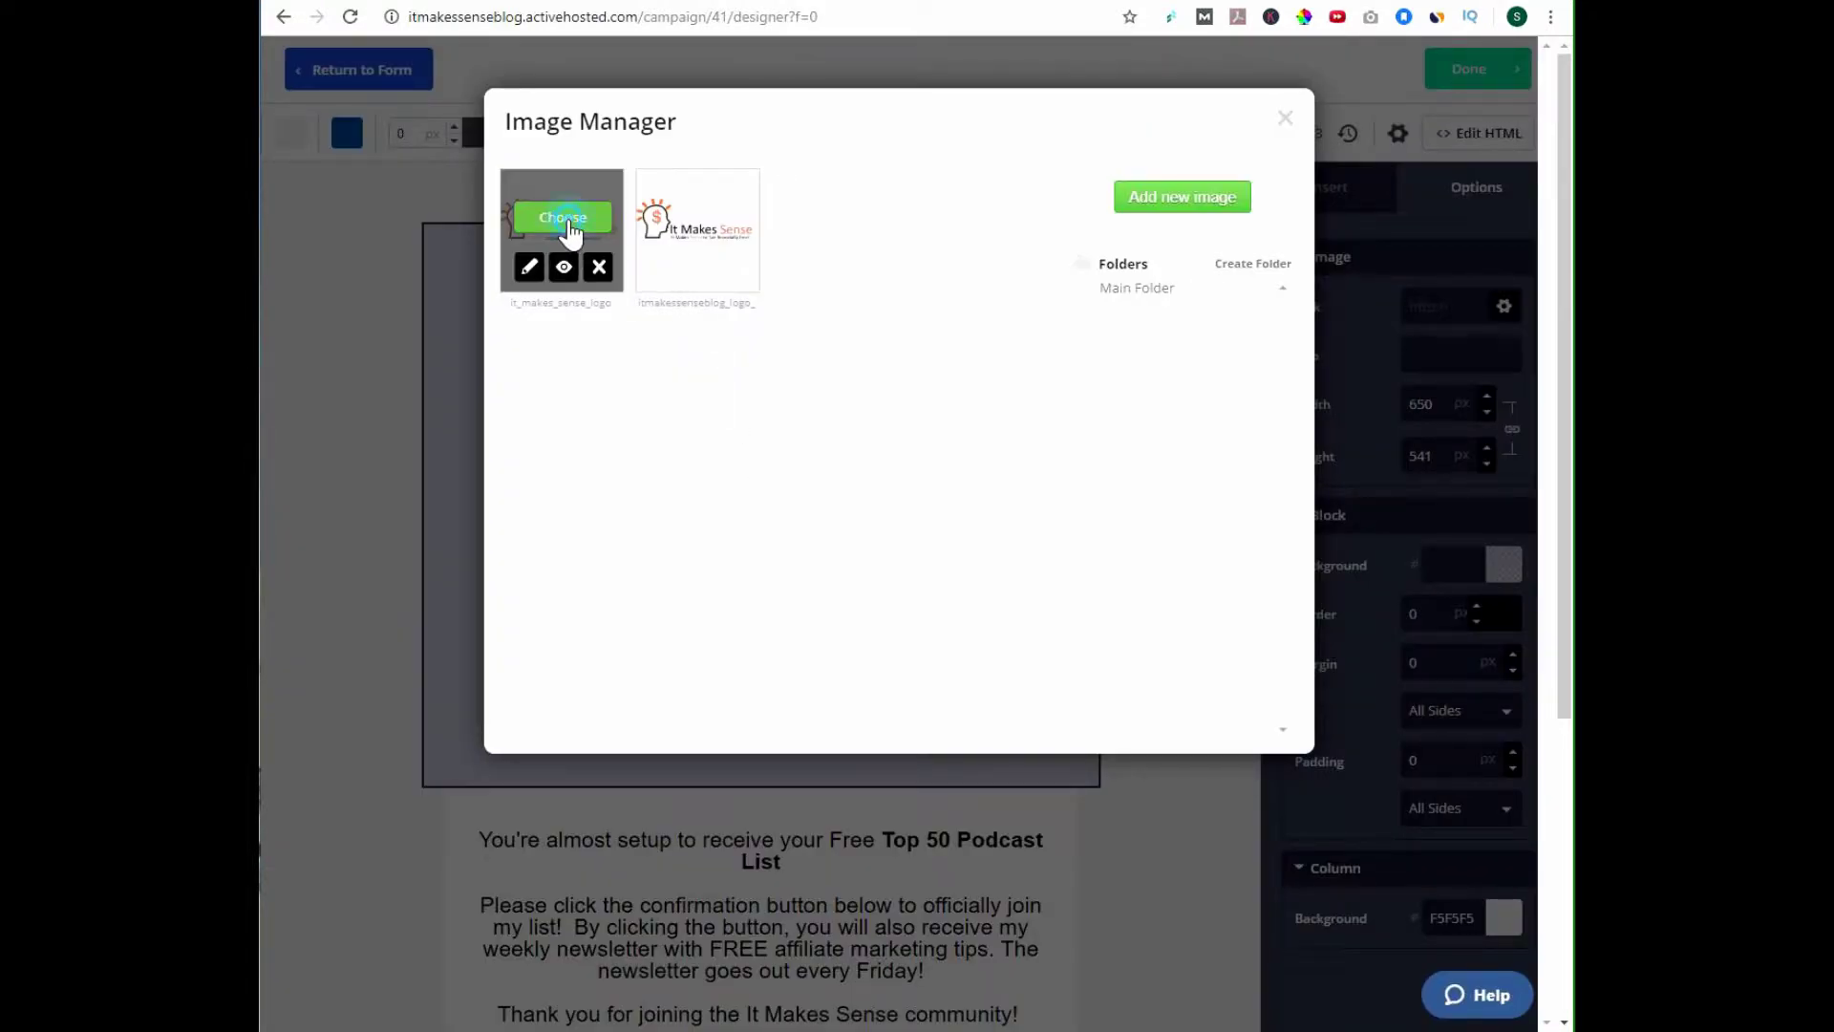
Resize the logo to 311 px wide and centre it in its block.
left_click_drag(1084, 541, 723, 371)
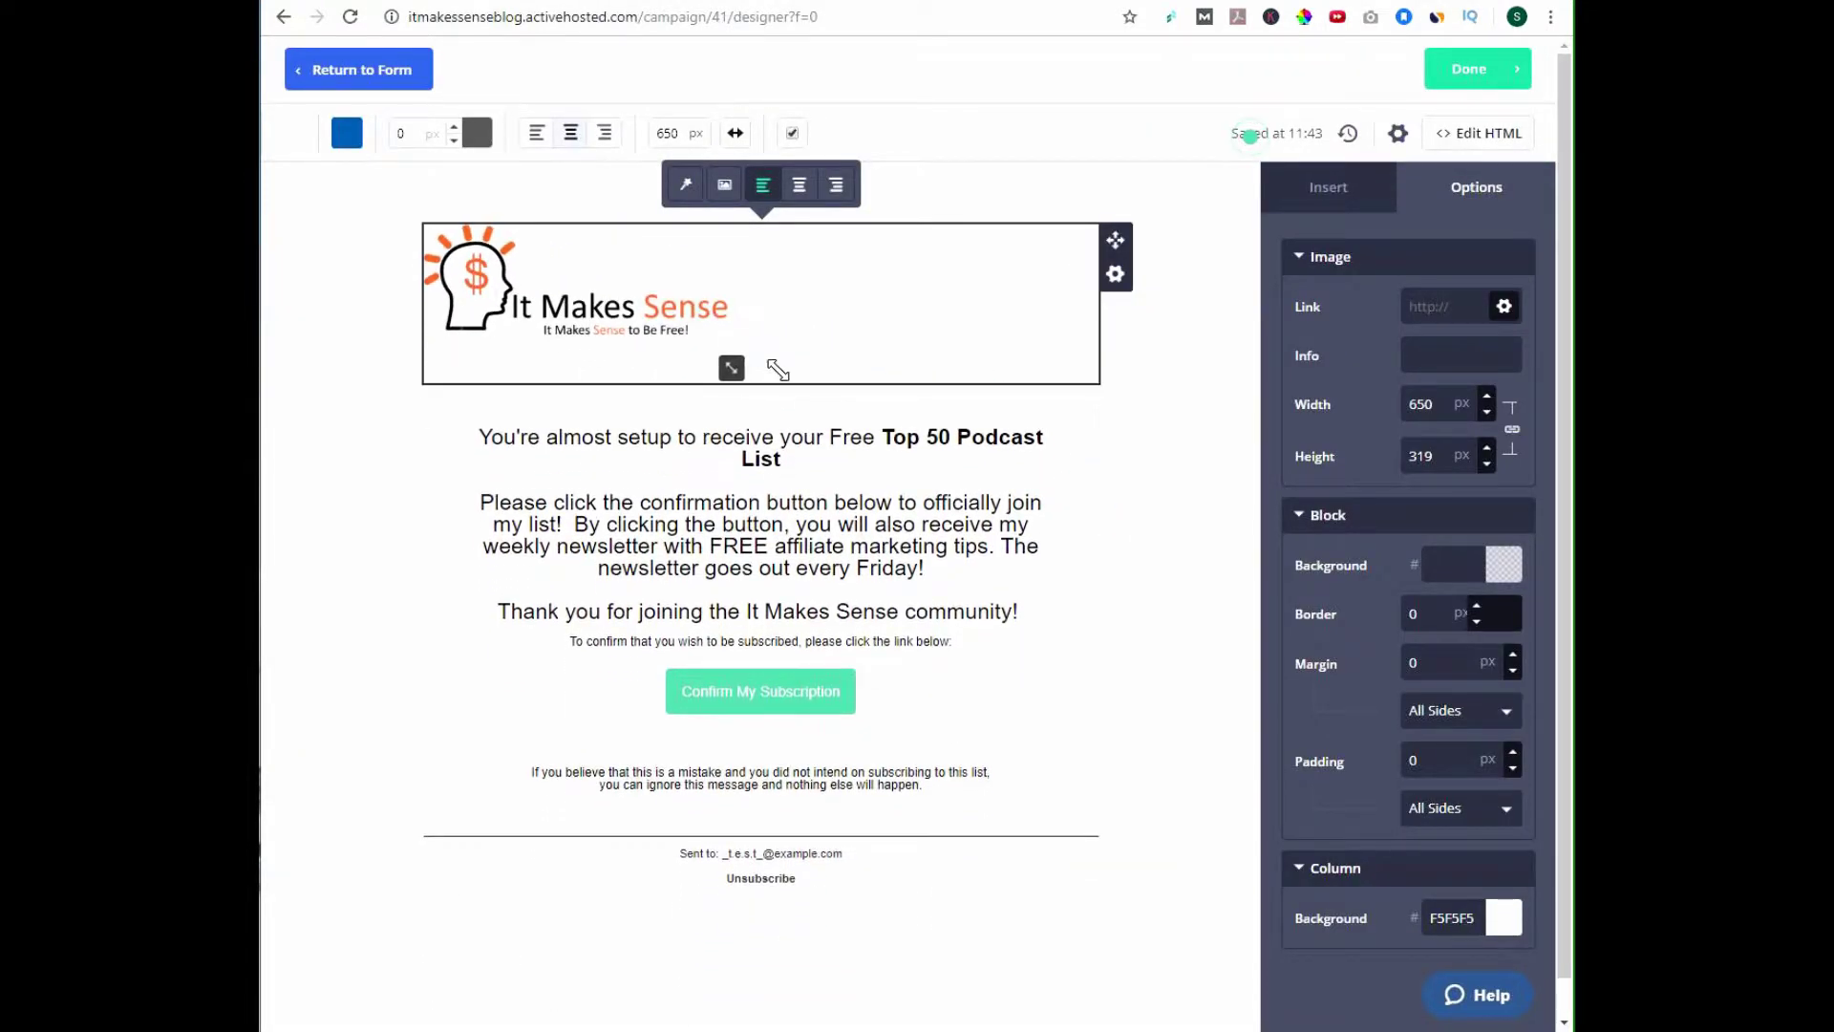
left_click(800, 184)
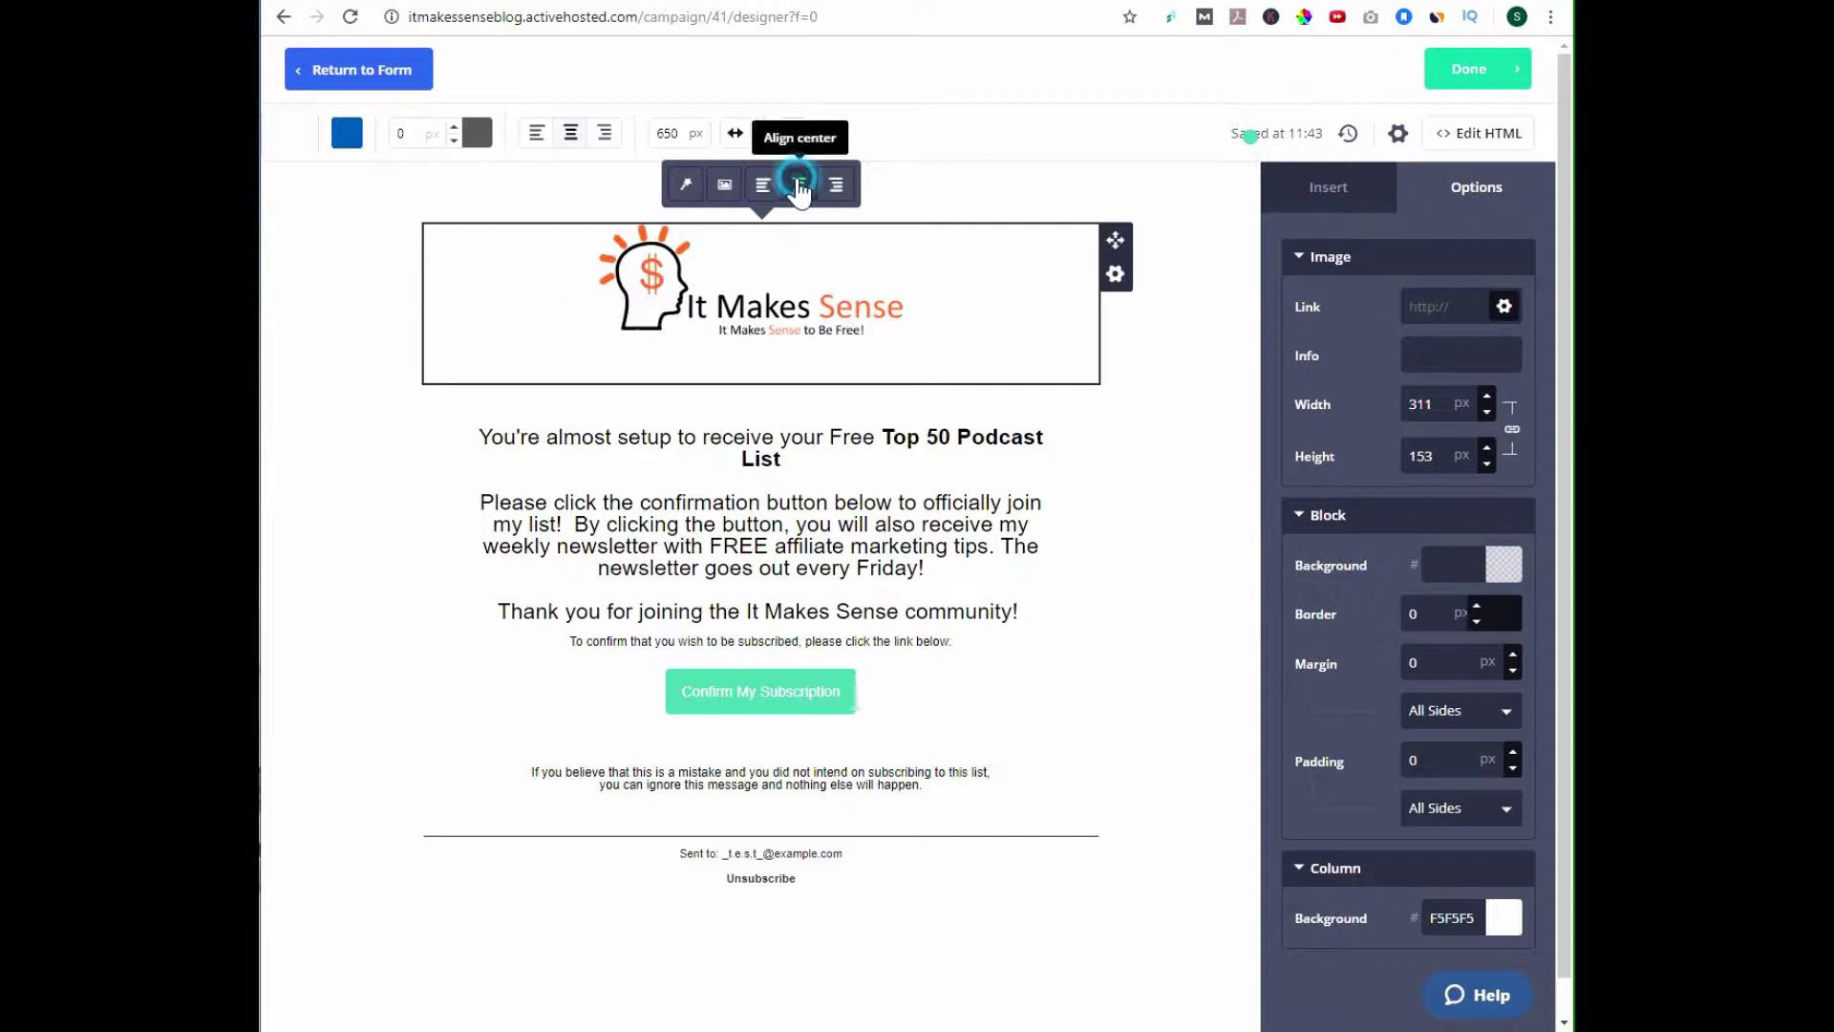
left_click(1133, 602)
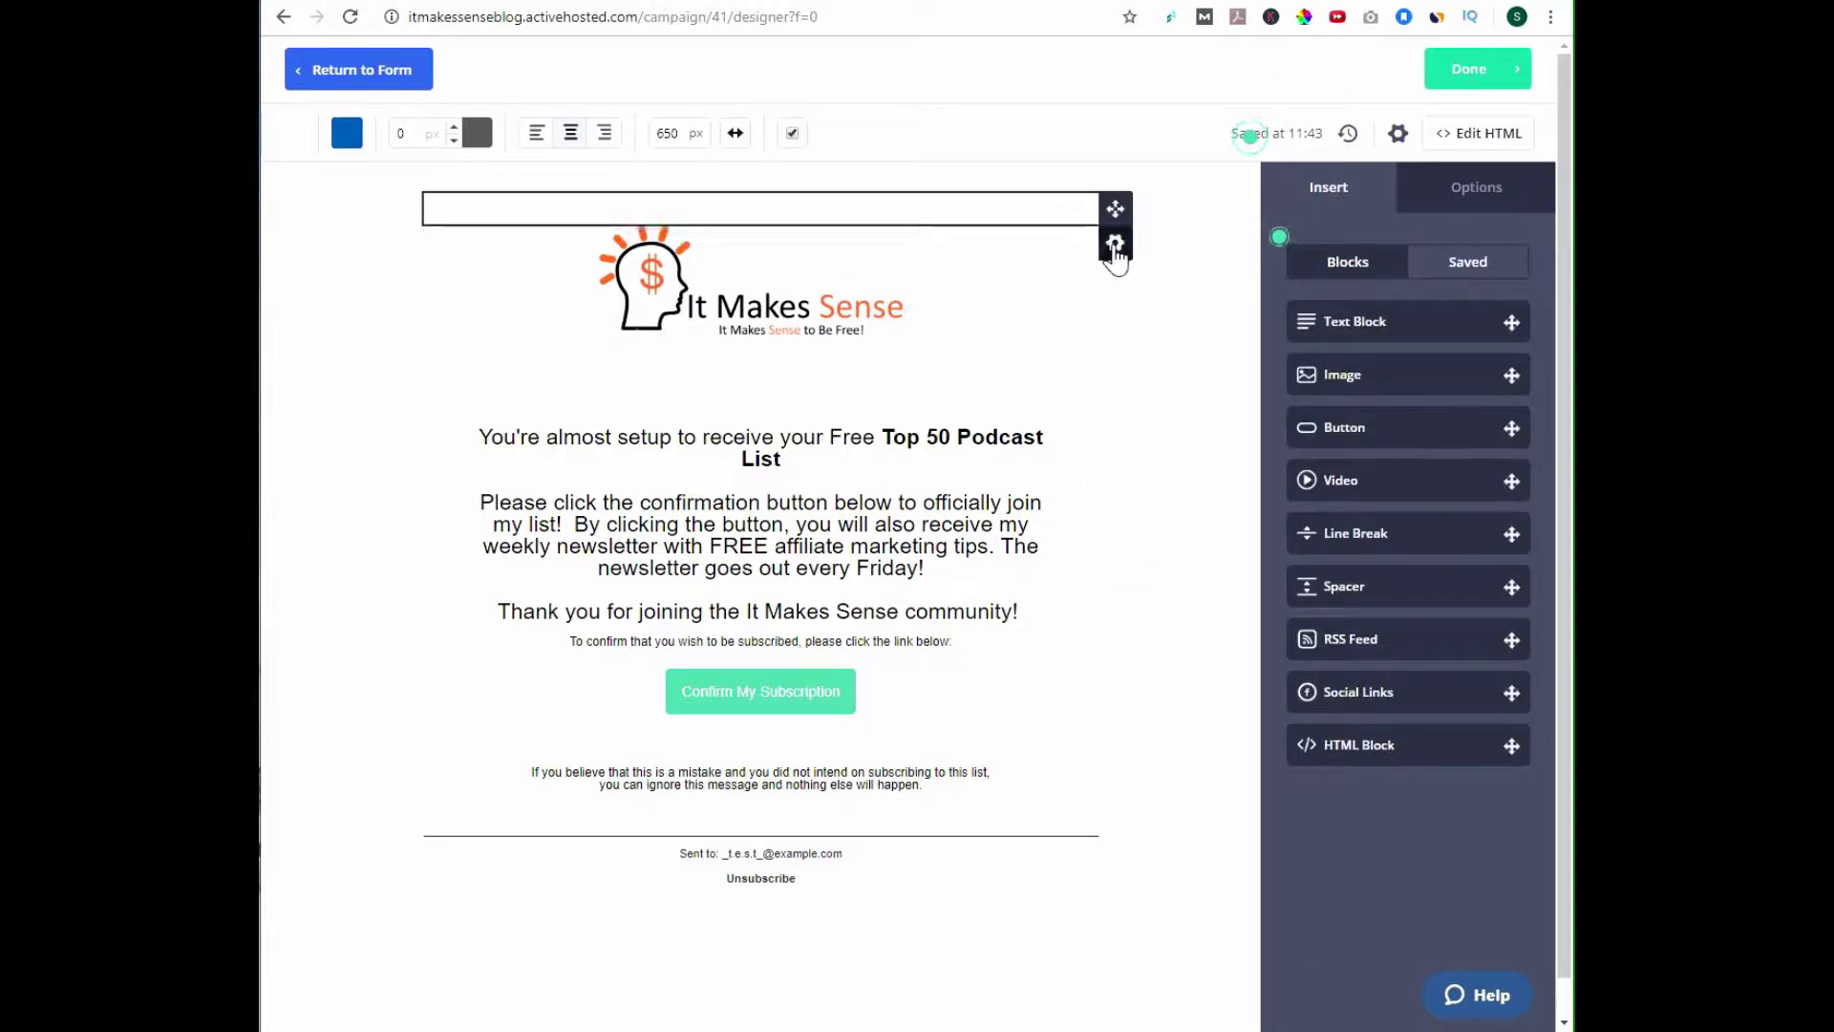
Delete the empty block sitting above the logo.
left_click(1115, 243)
left_click(1001, 376)
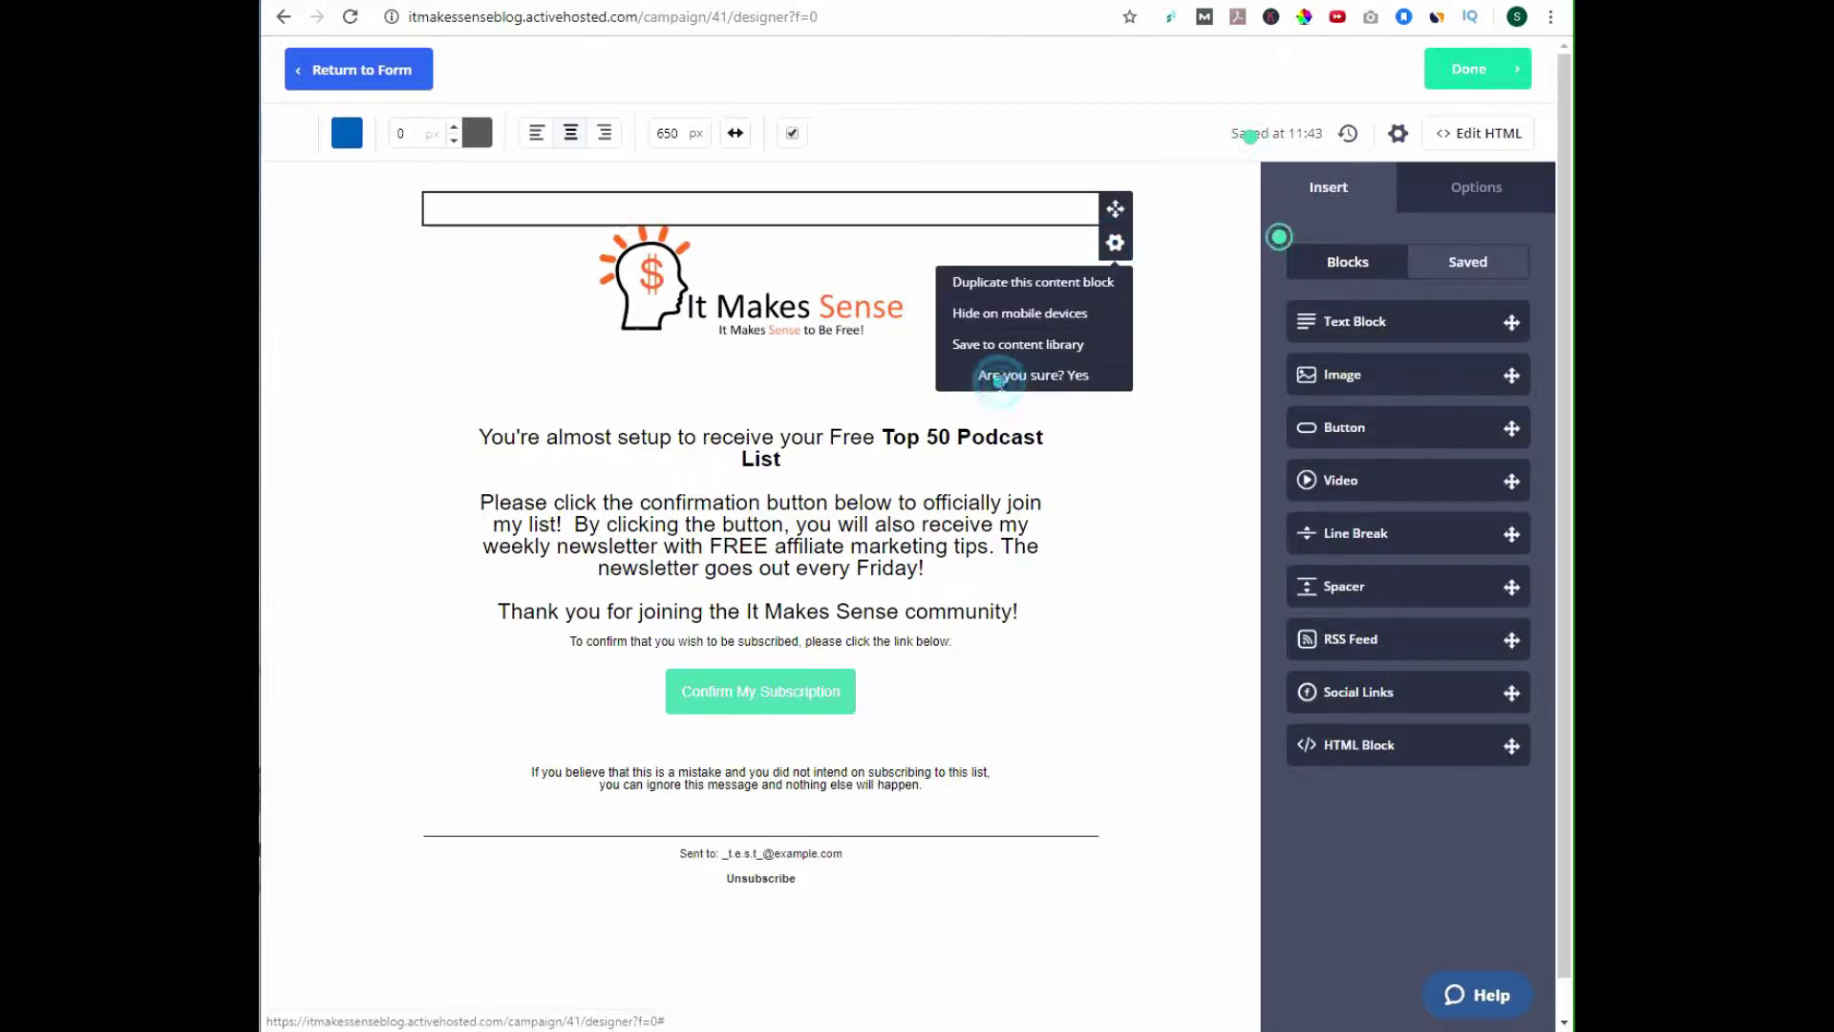
left_click(1075, 377)
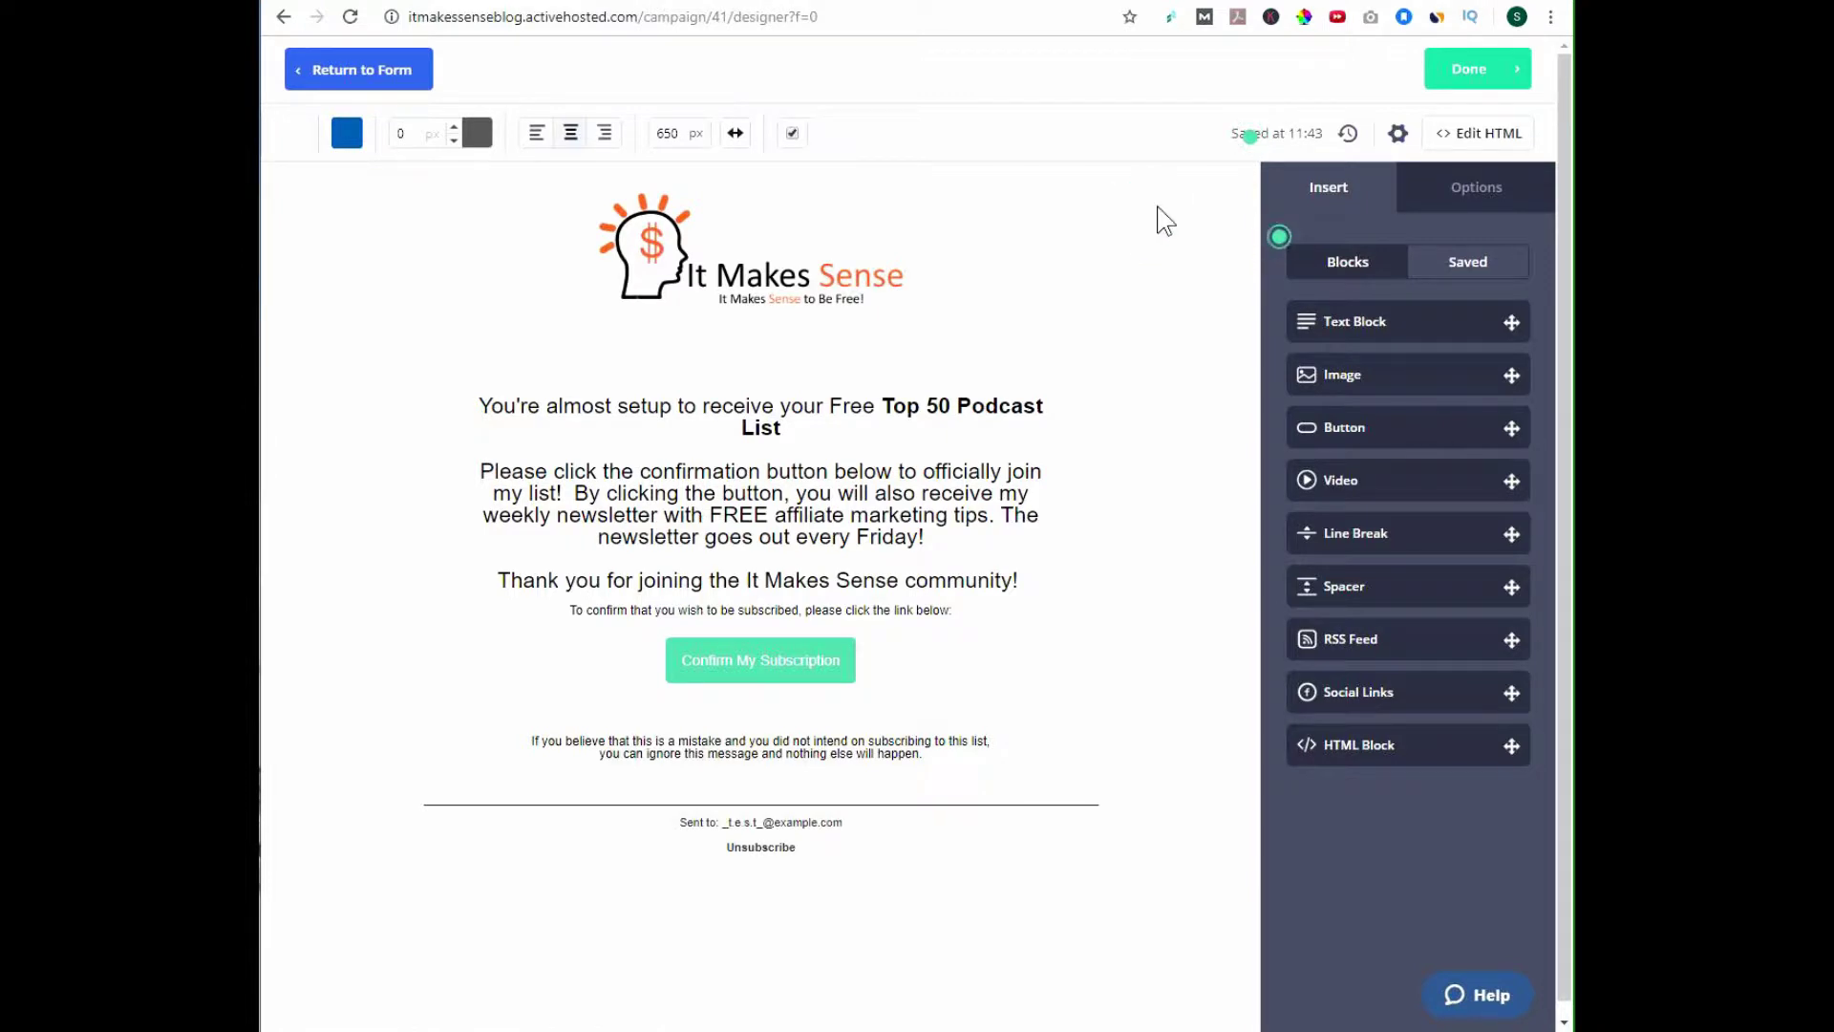
Look through the email border and background colour choices without changing them.
left_click(1462, 189)
left_click(1337, 182)
left_click(477, 133)
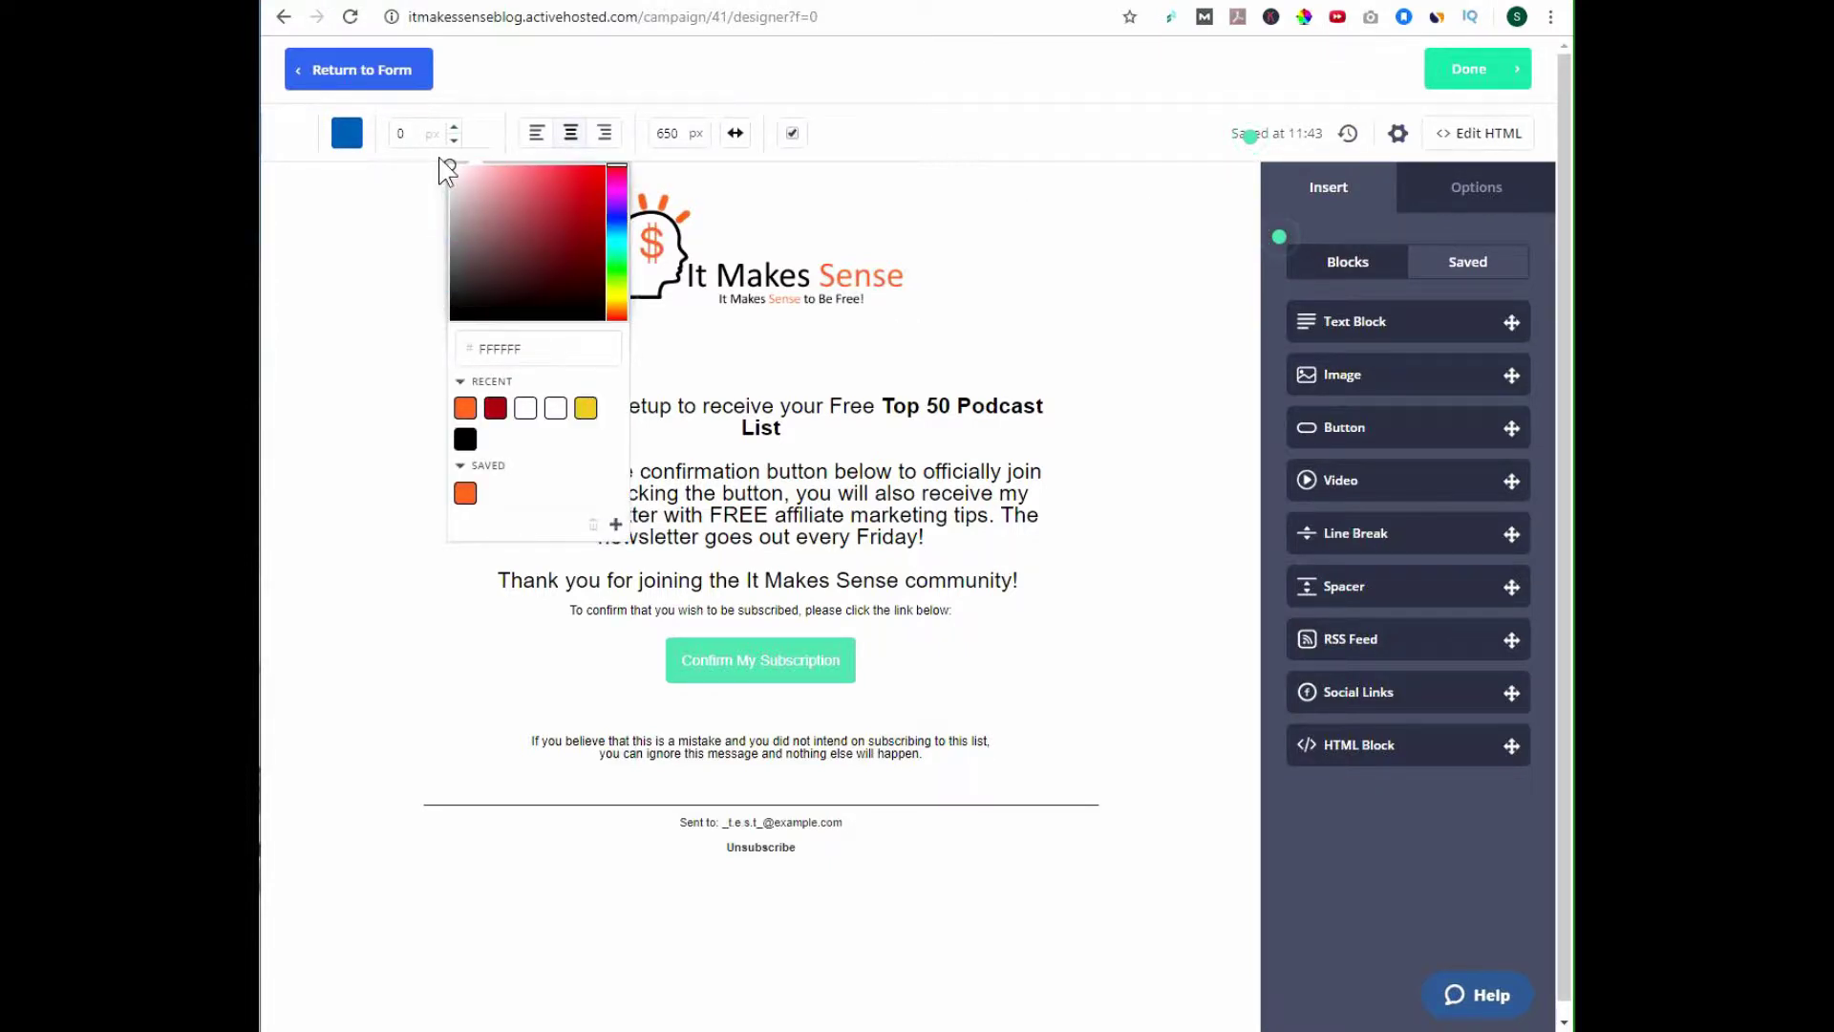
left_click(446, 163)
left_click(1159, 393)
left_click(509, 256)
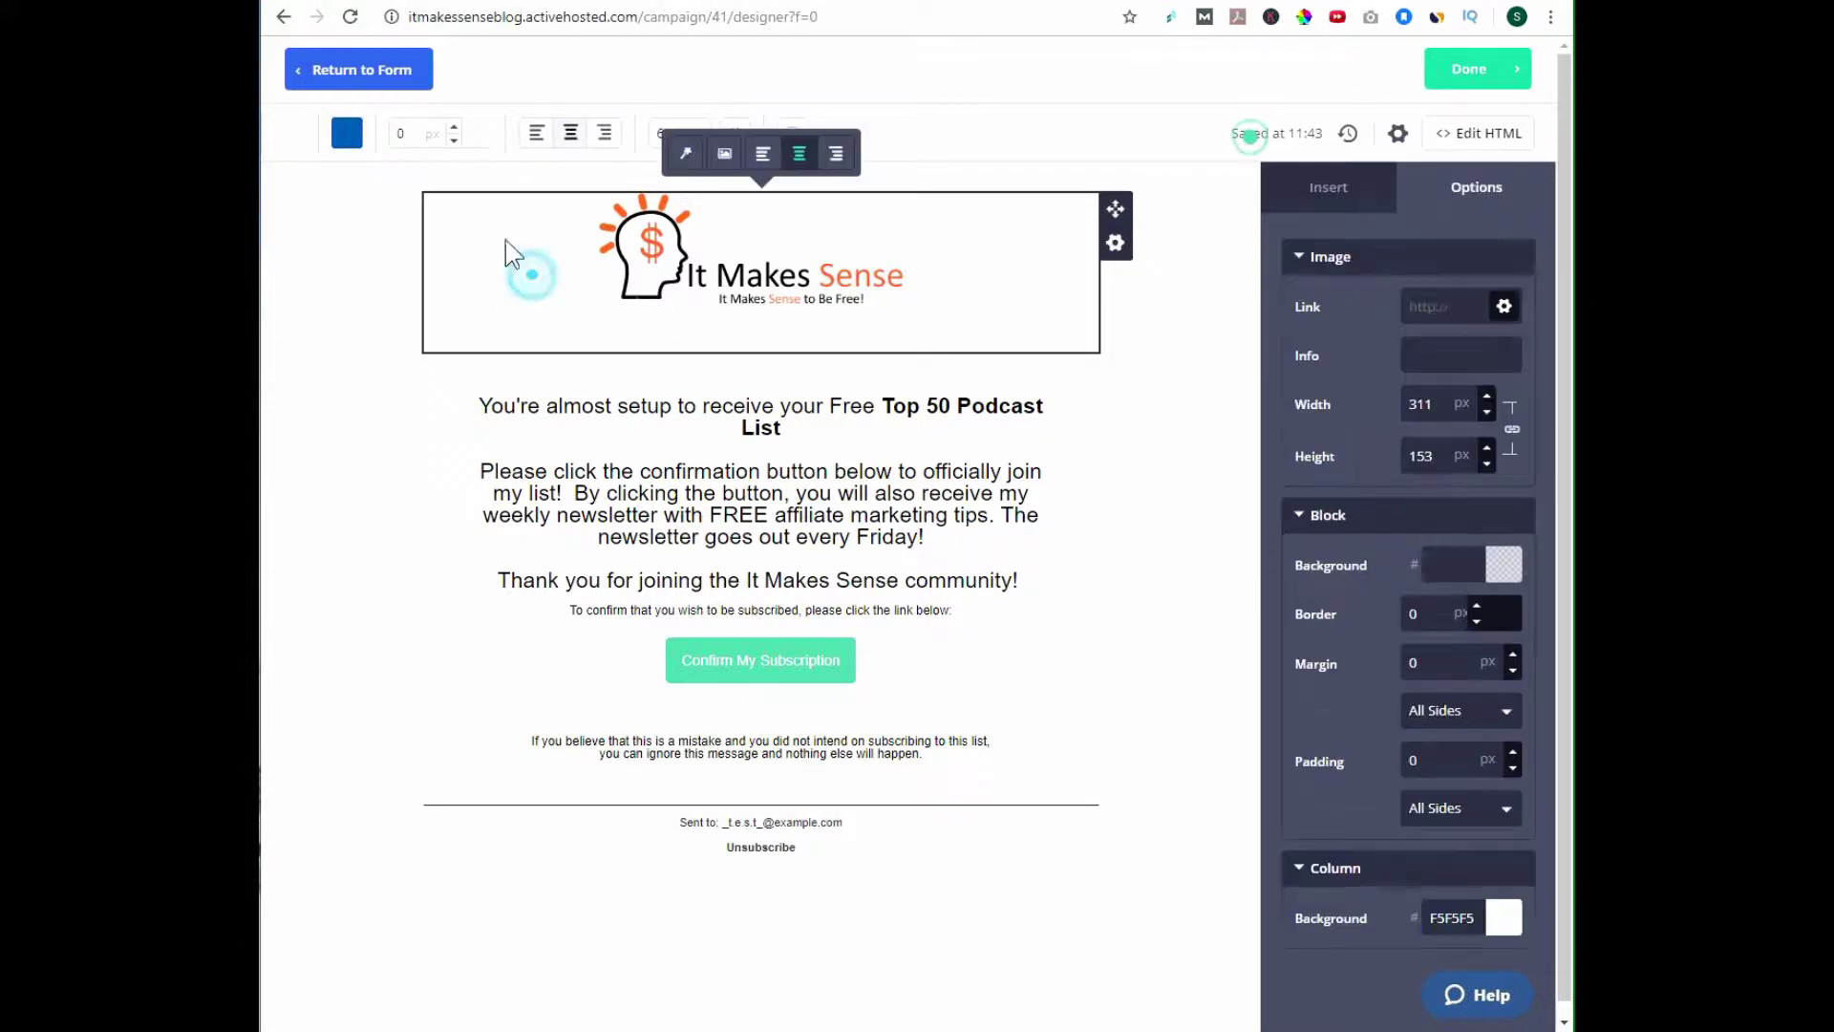
left_click(347, 133)
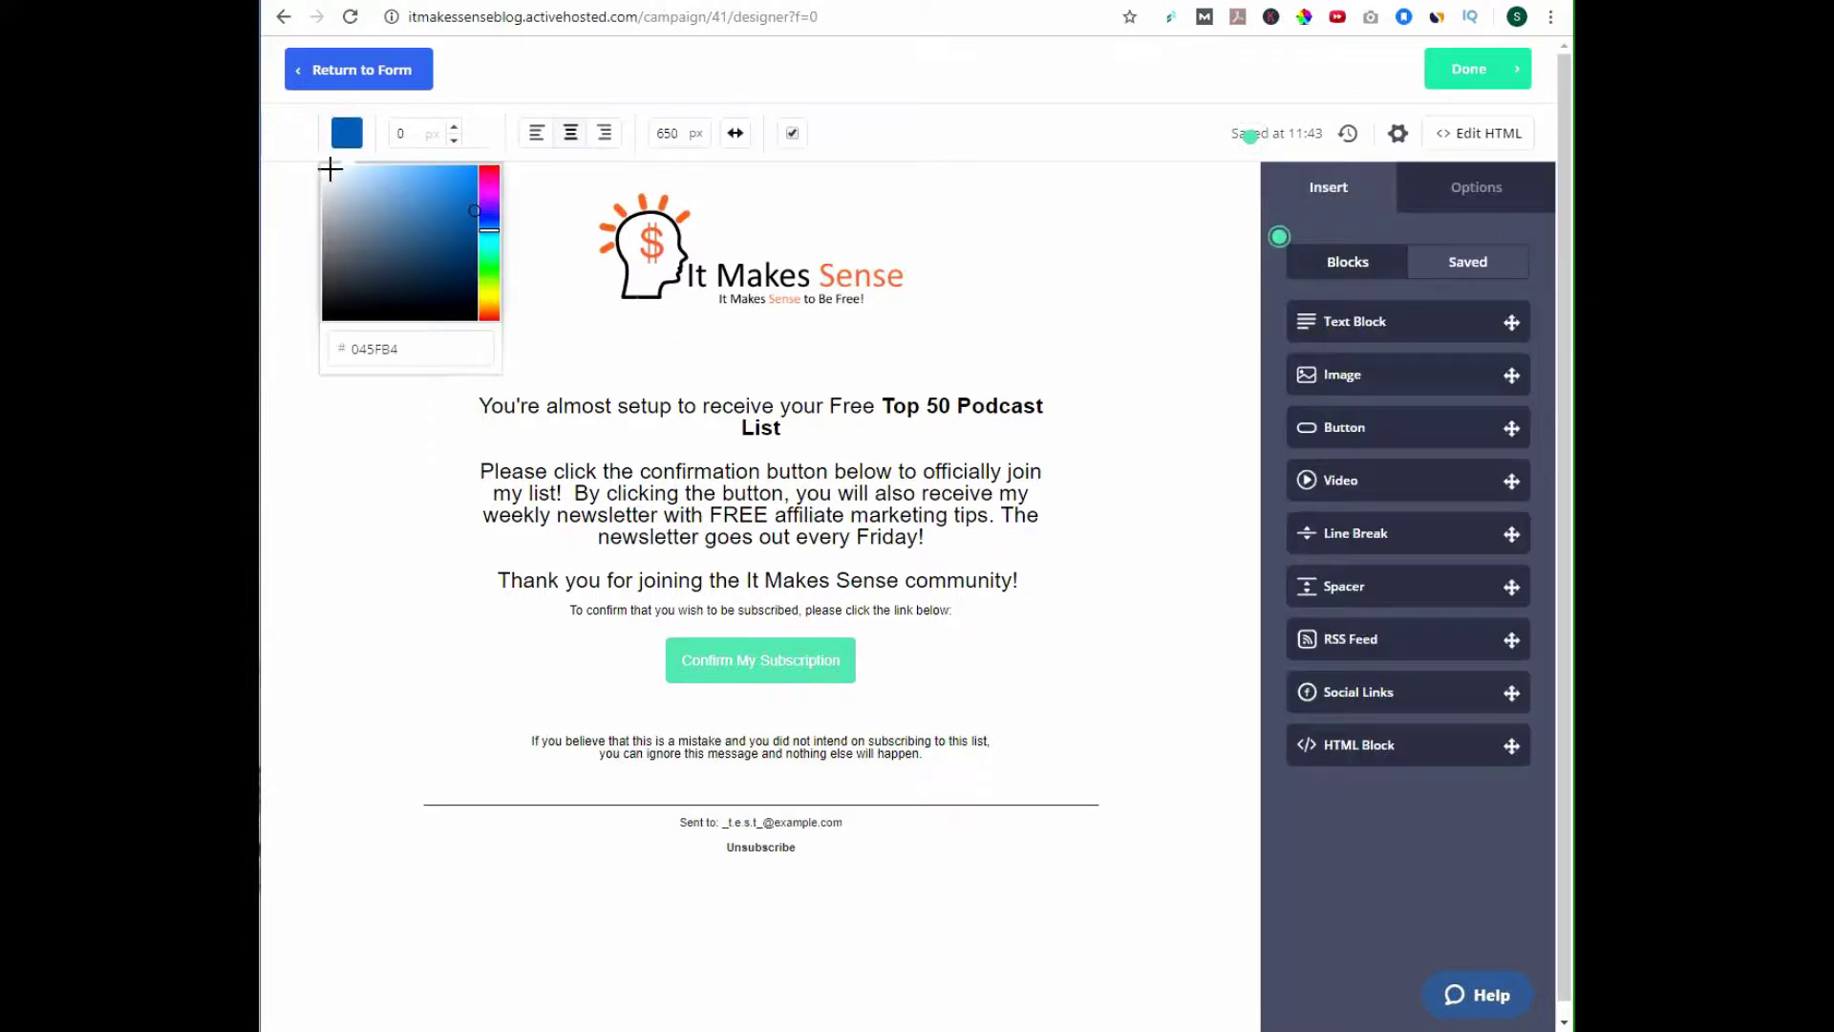
left_click(319, 167)
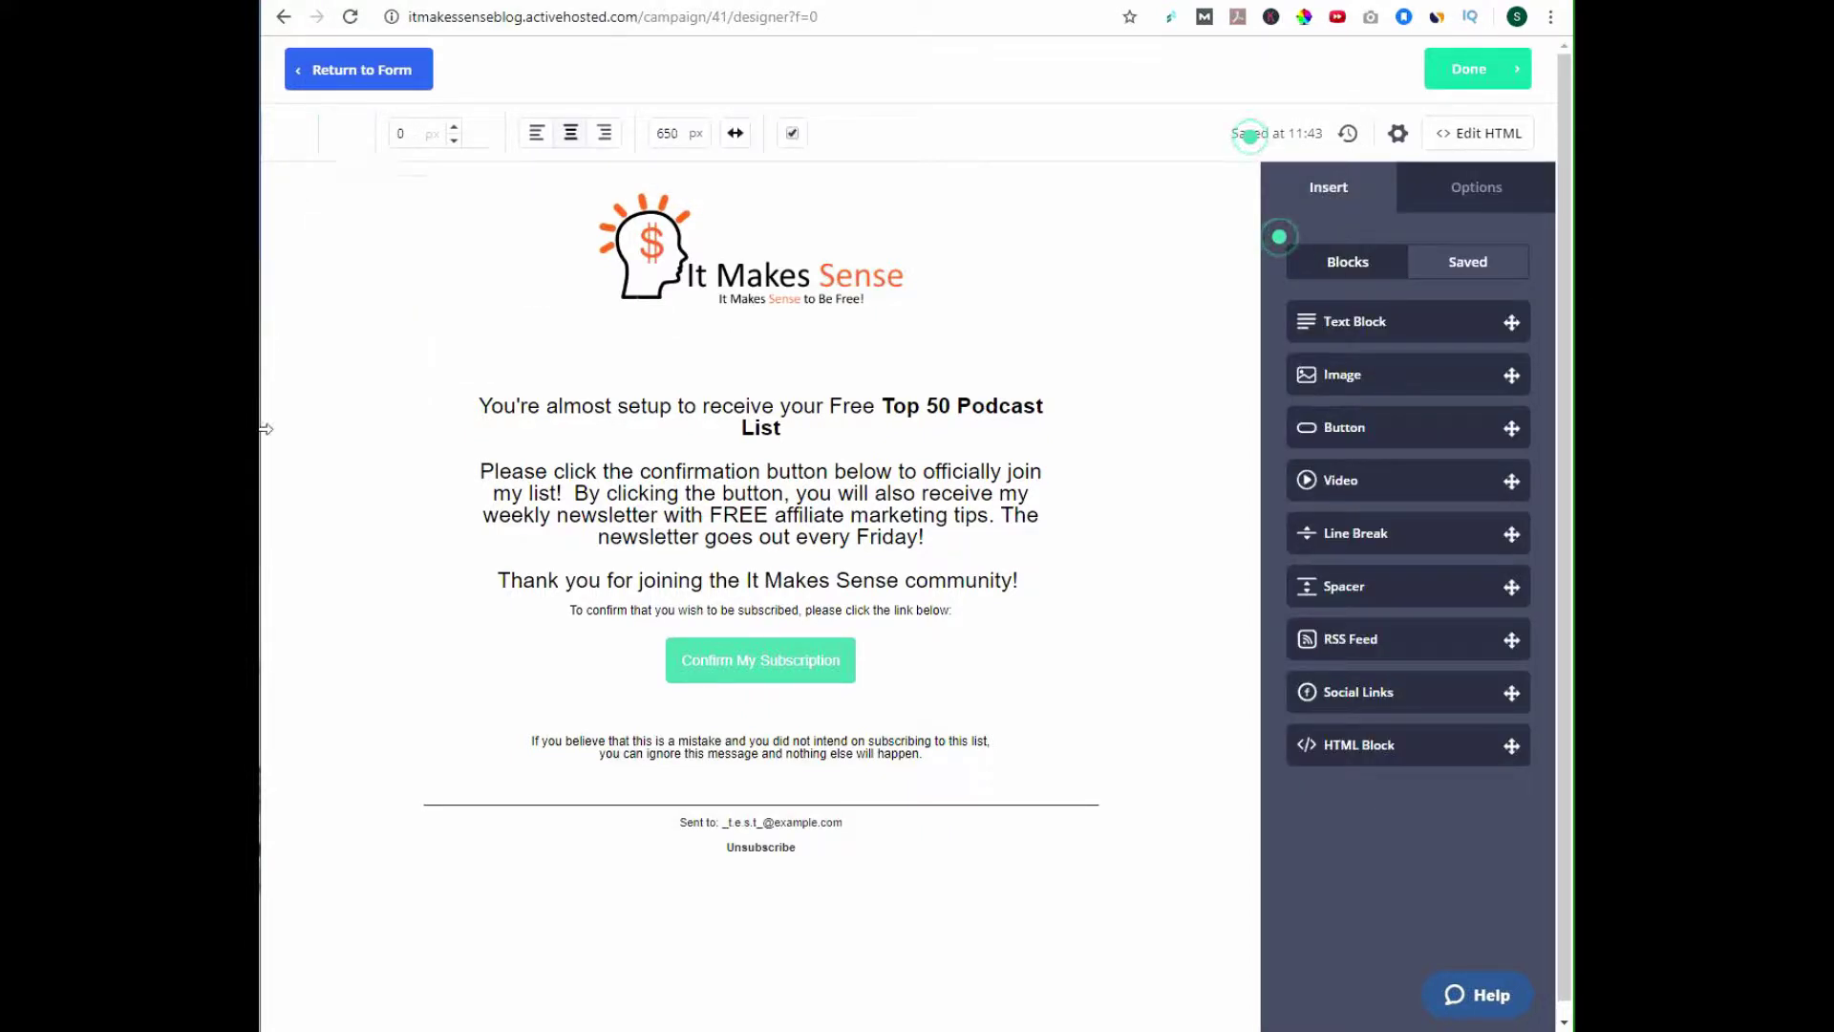
left_click(1032, 273)
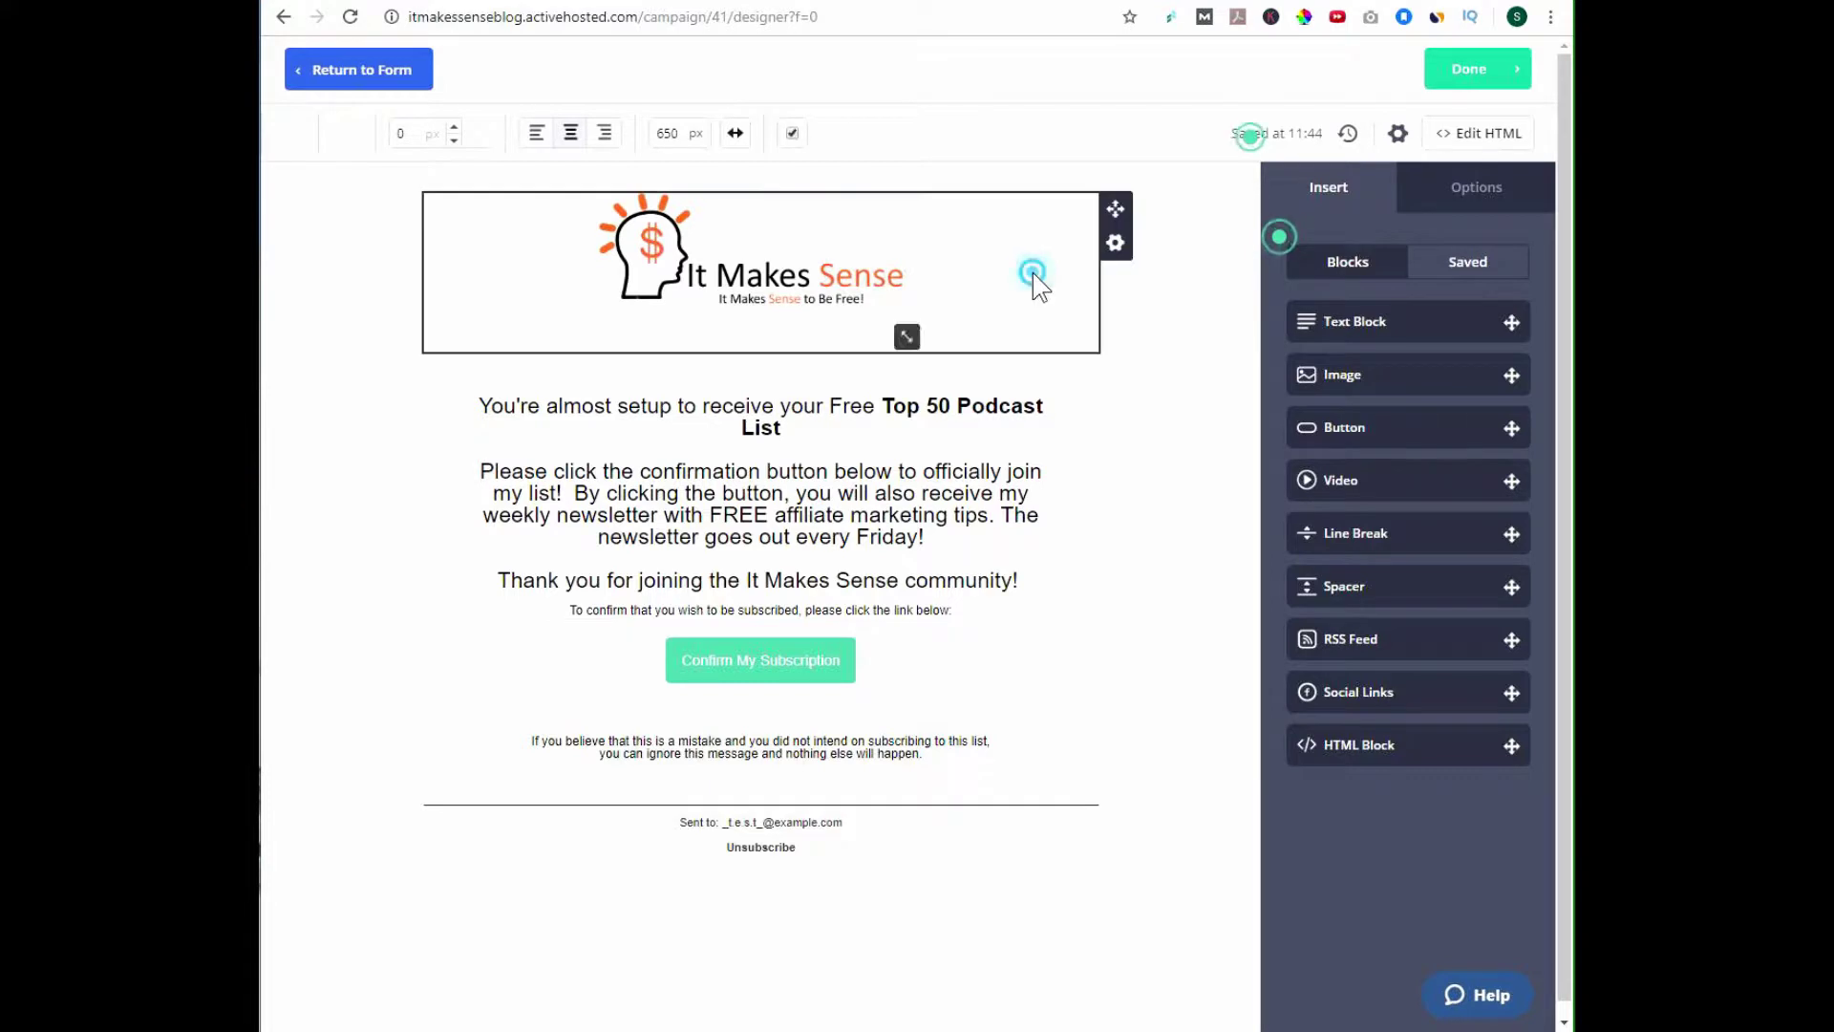
Set the logo block's background colour to white (FFFFFF).
left_click(1115, 243)
left_click(1187, 239)
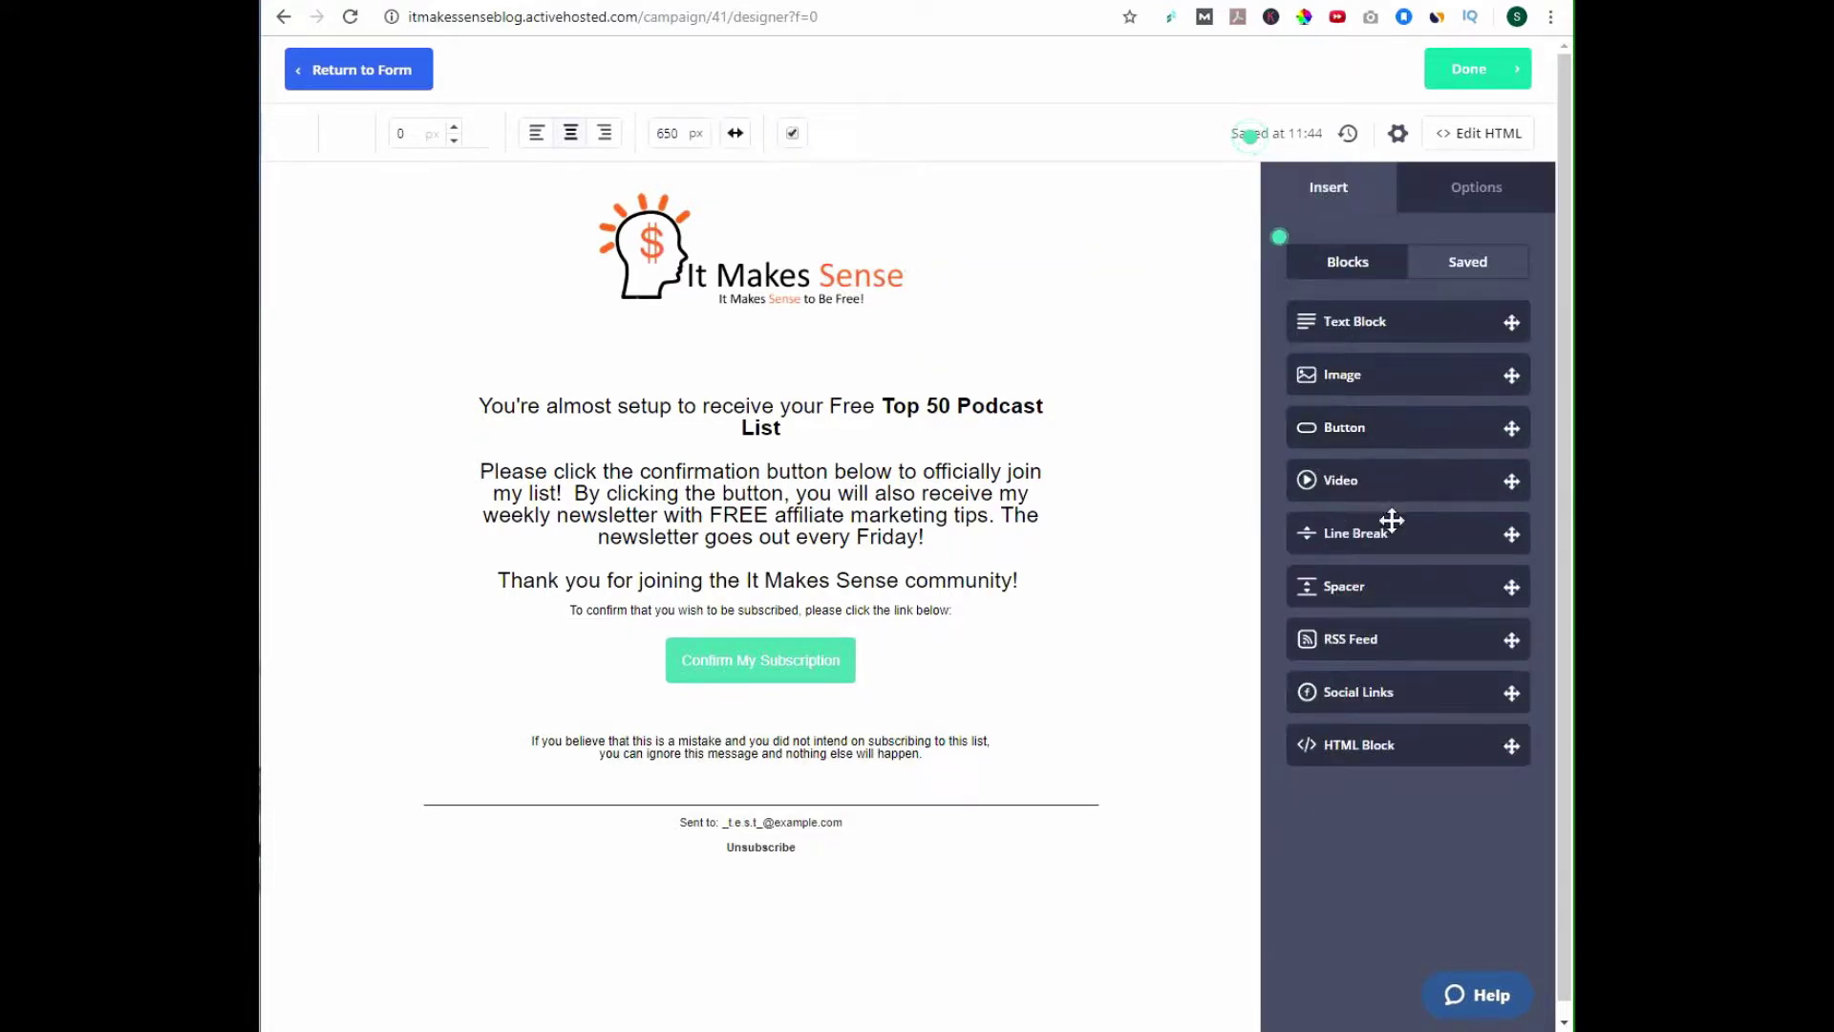
left_click(1016, 221)
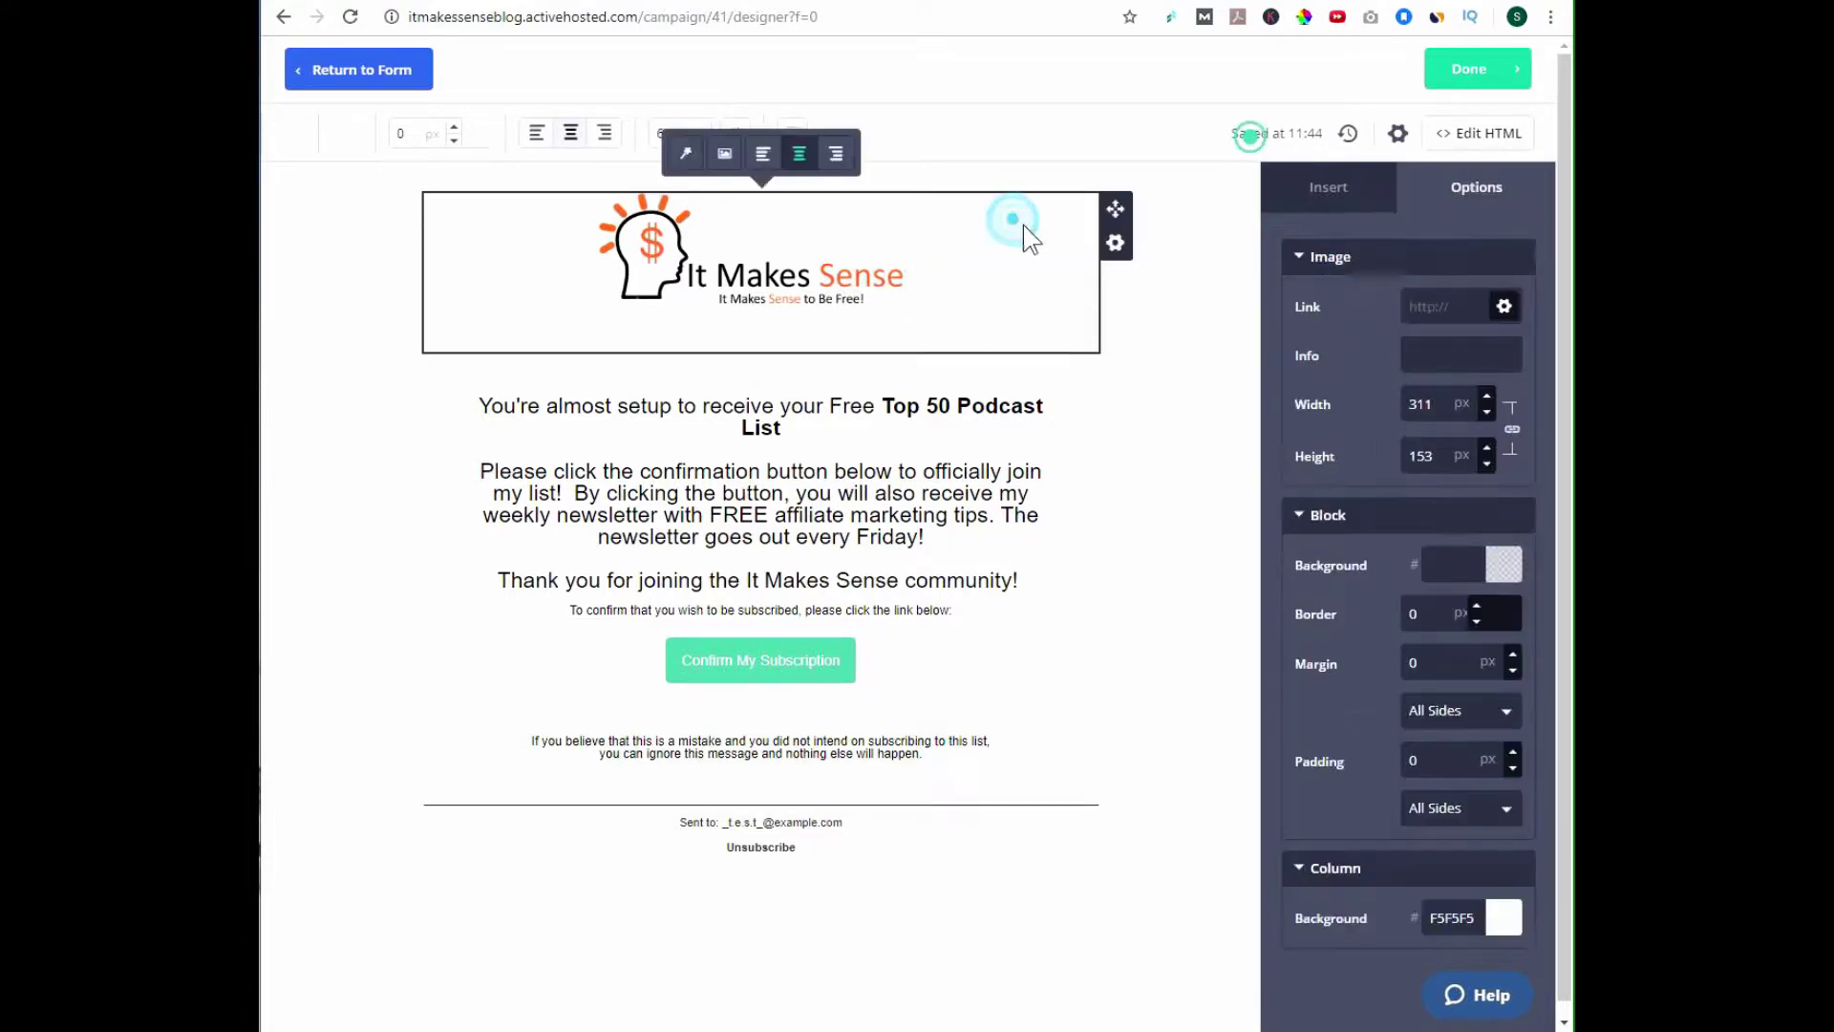
left_click(1503, 566)
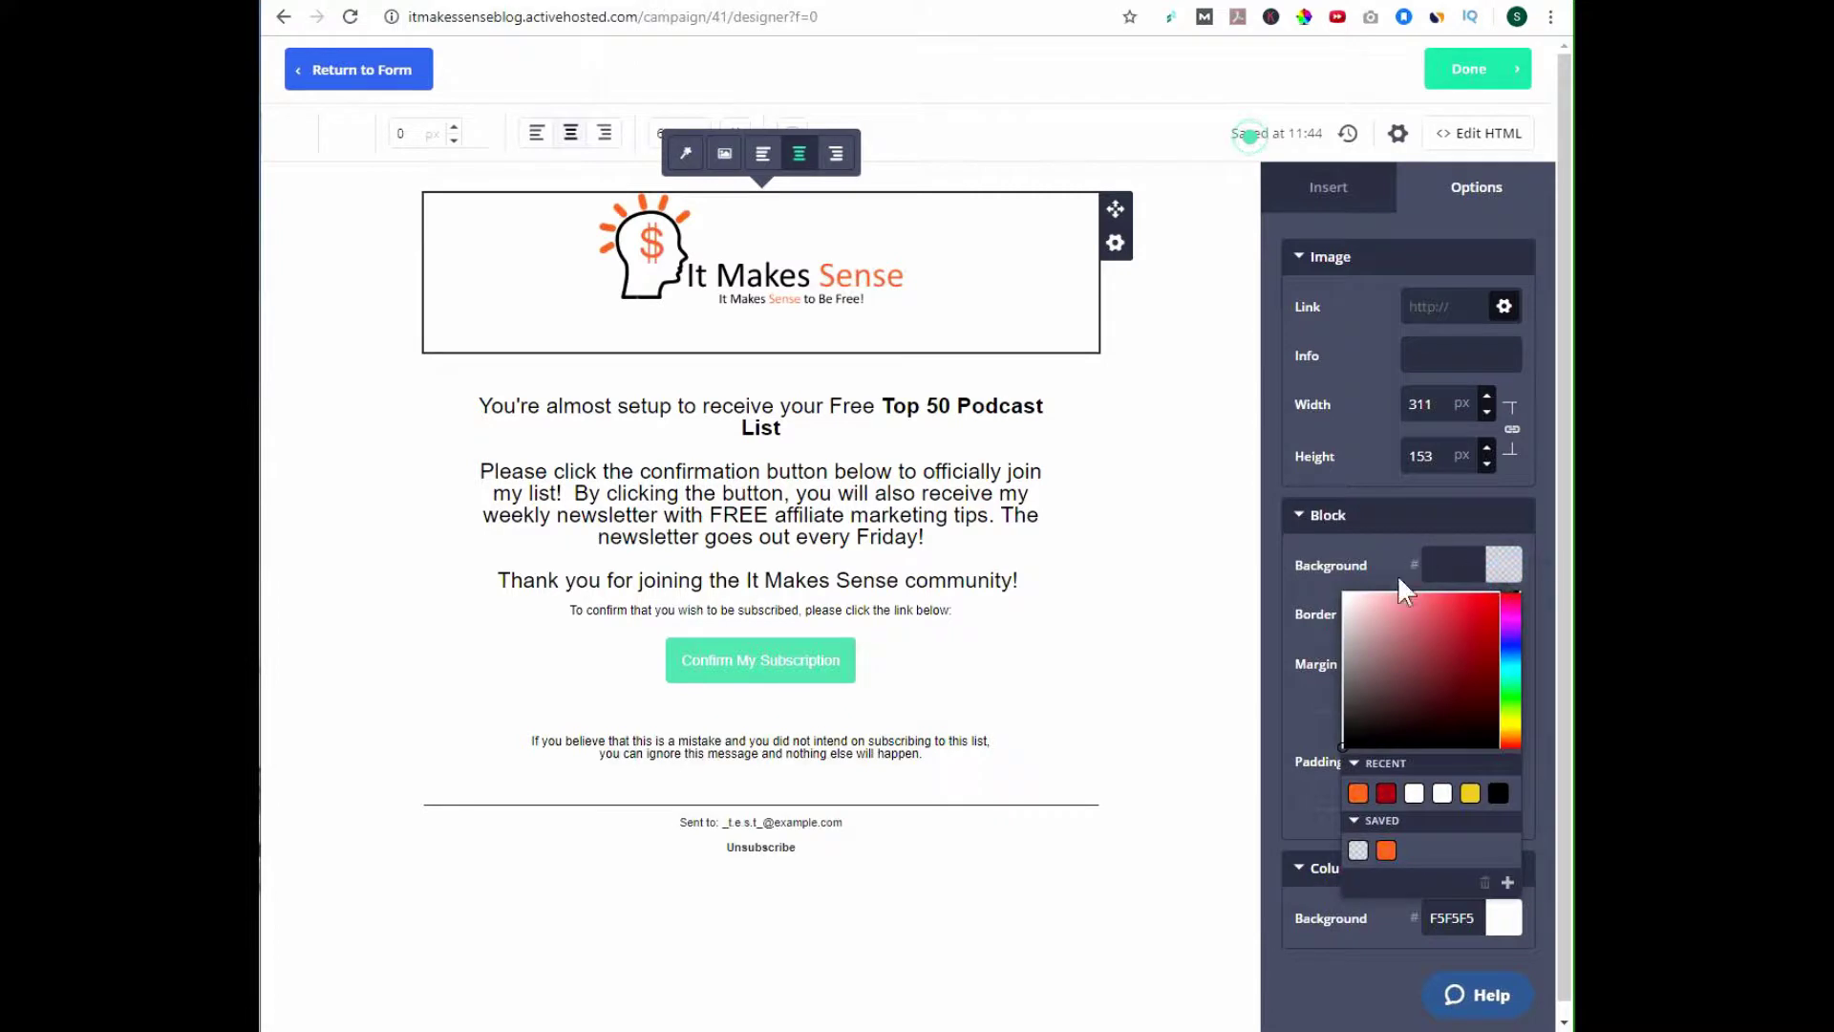
left_click(1343, 592)
left_click(1132, 419)
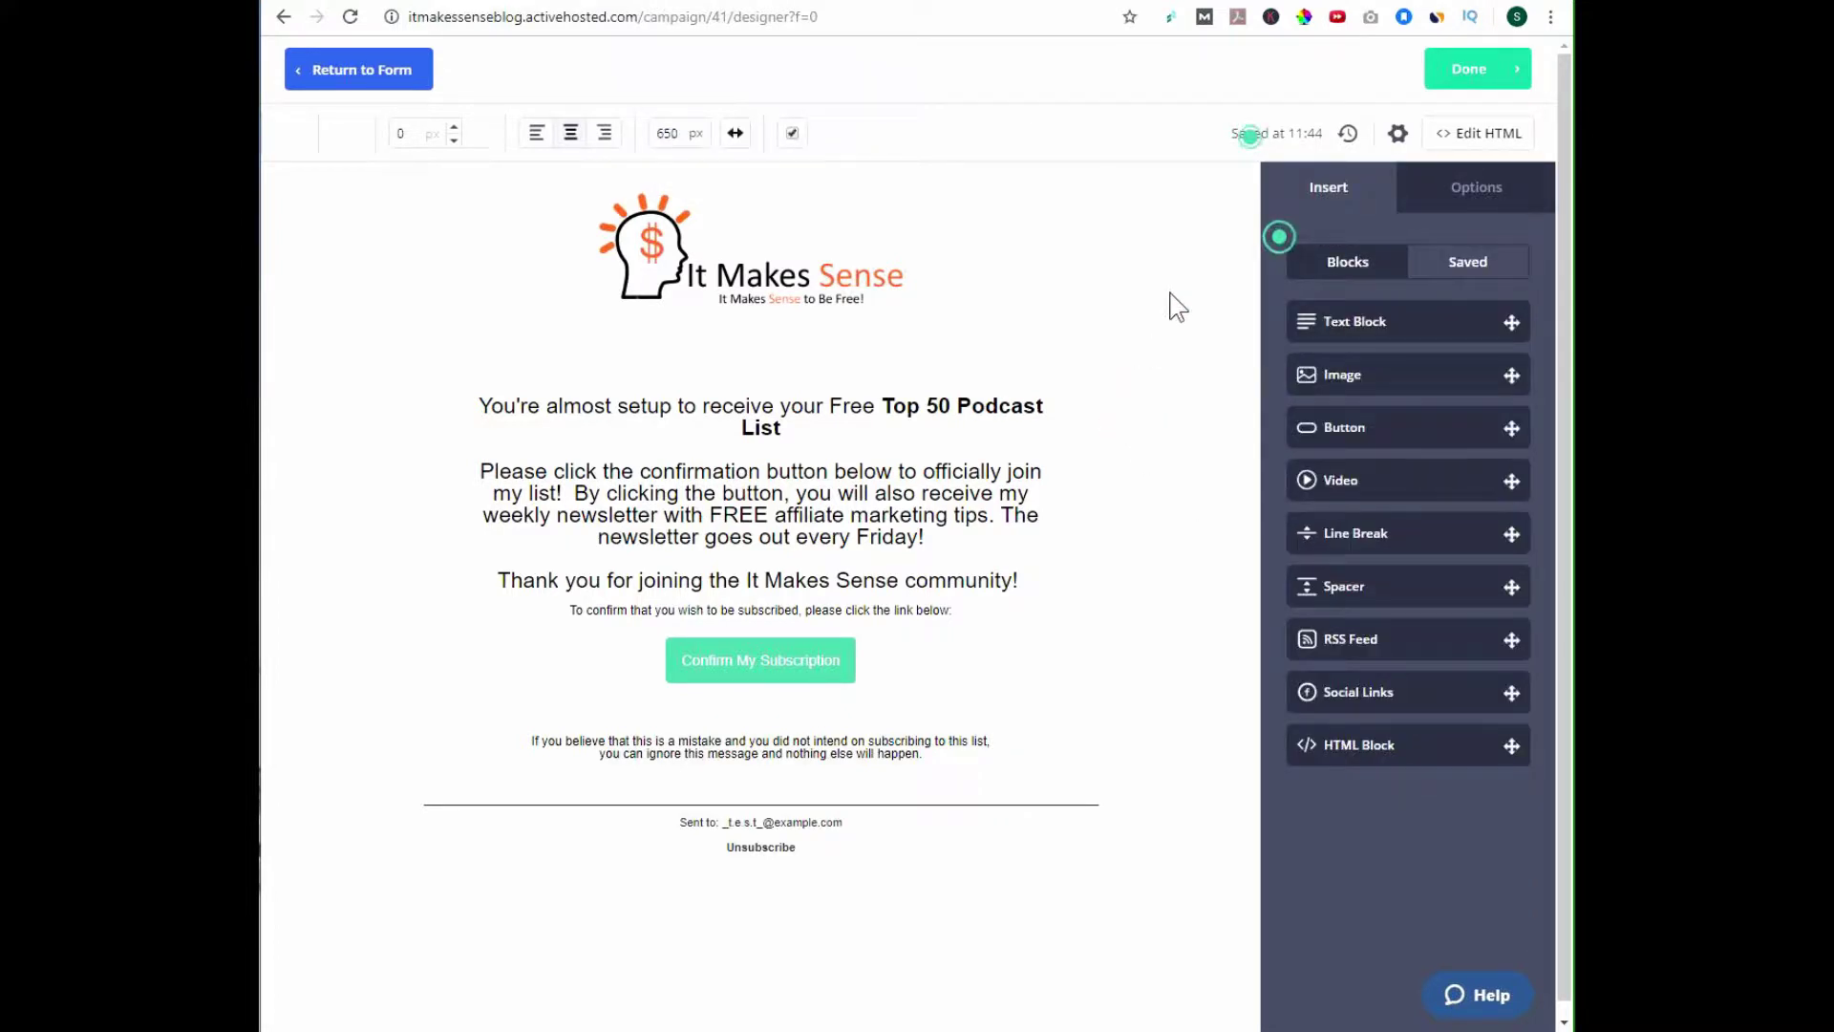
left_click(278, 133)
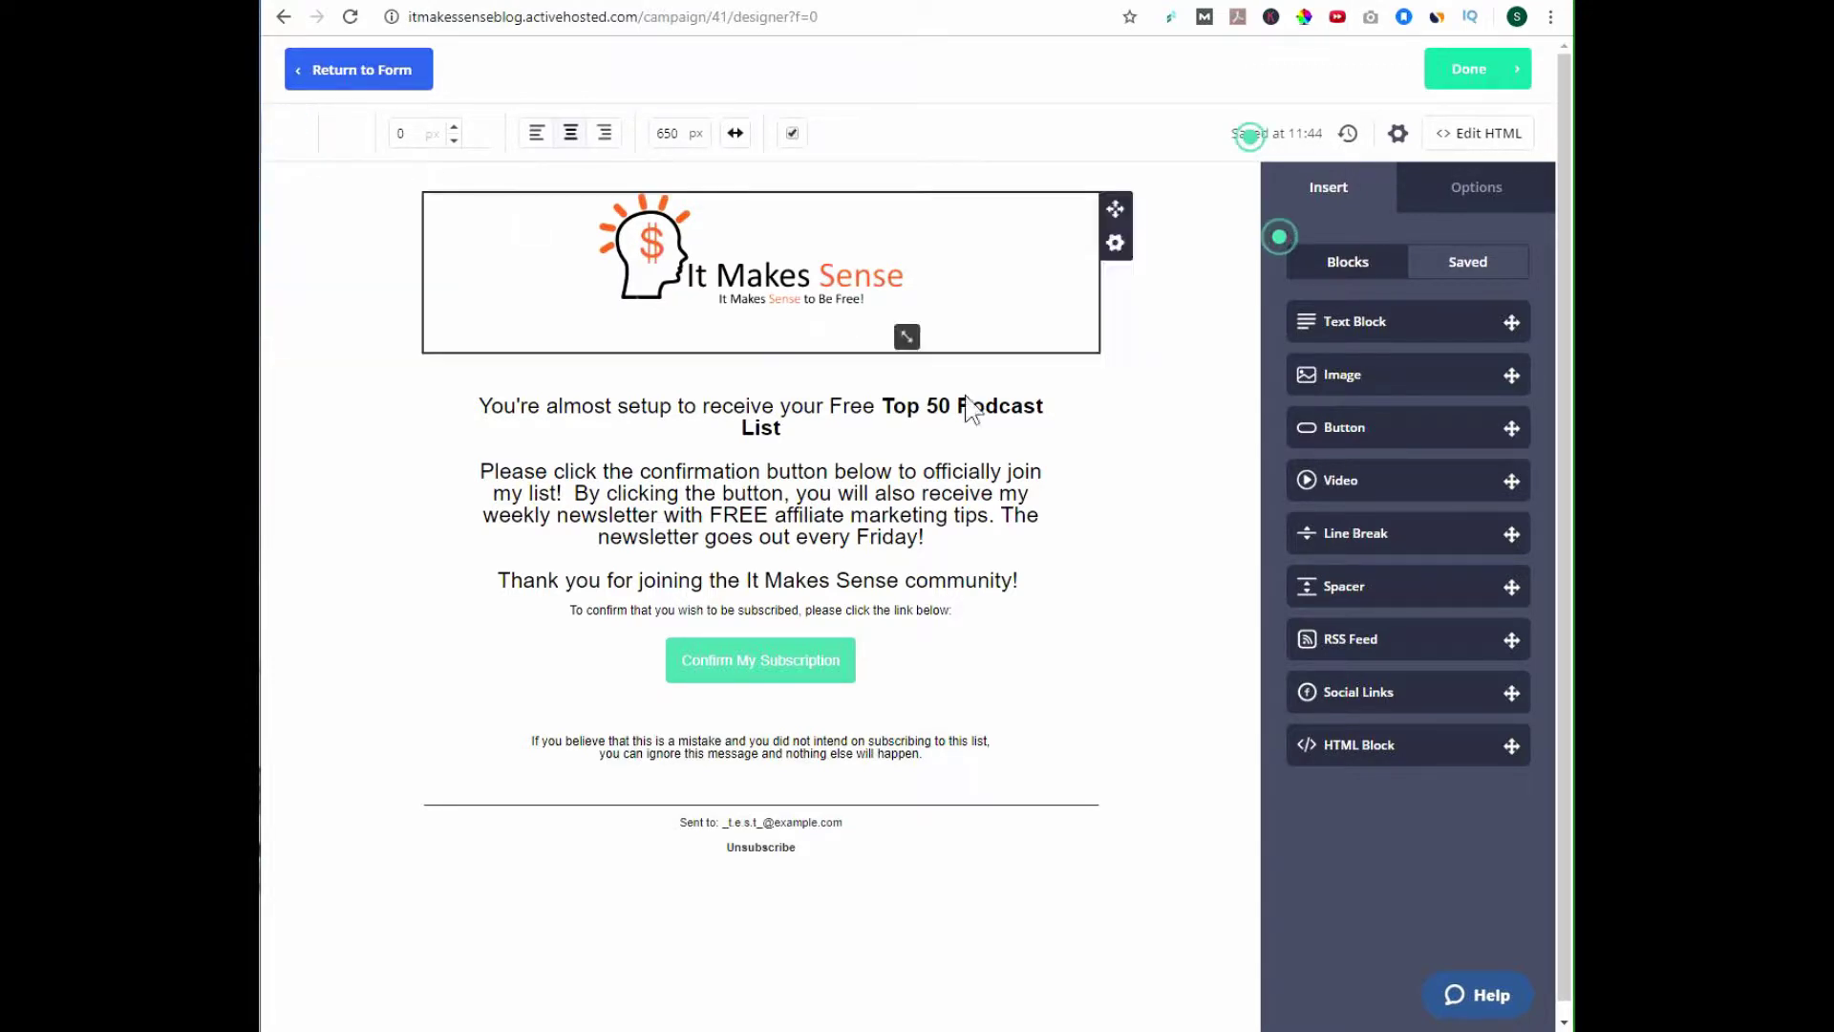
left_click(1085, 518)
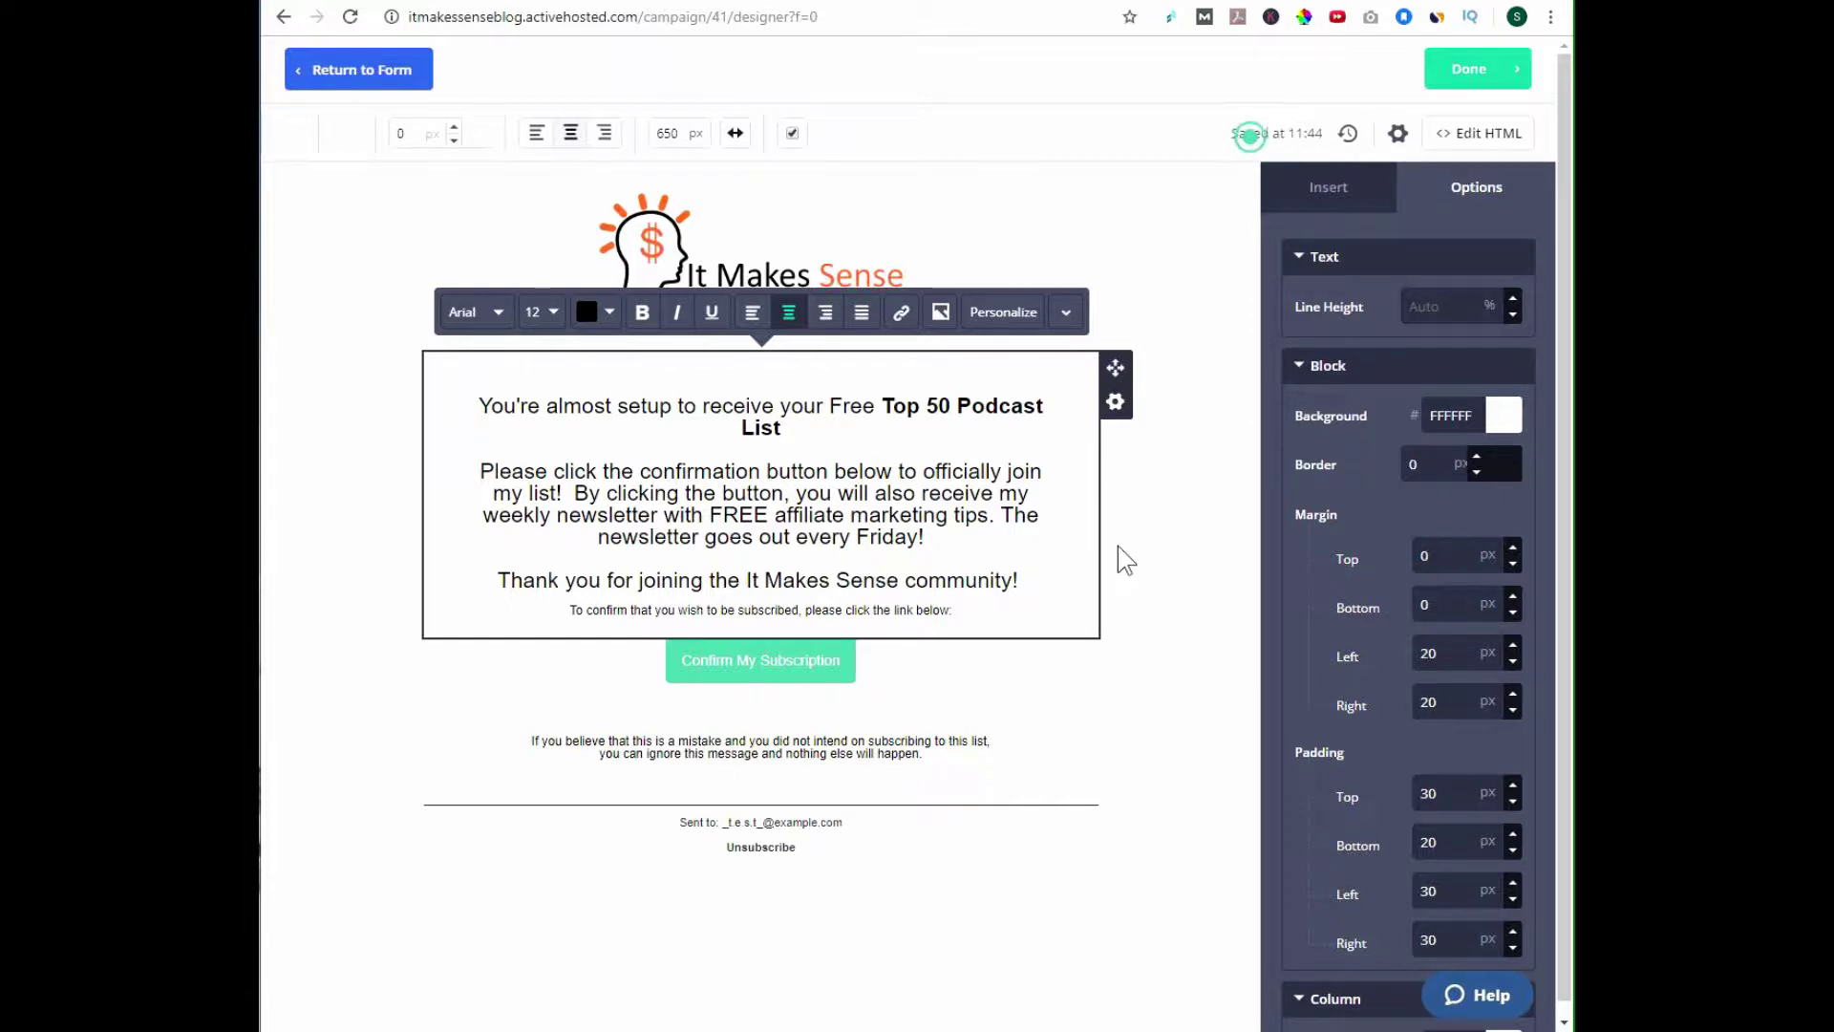
Give the disclaimer text block below the button a white background.
left_click(1080, 685)
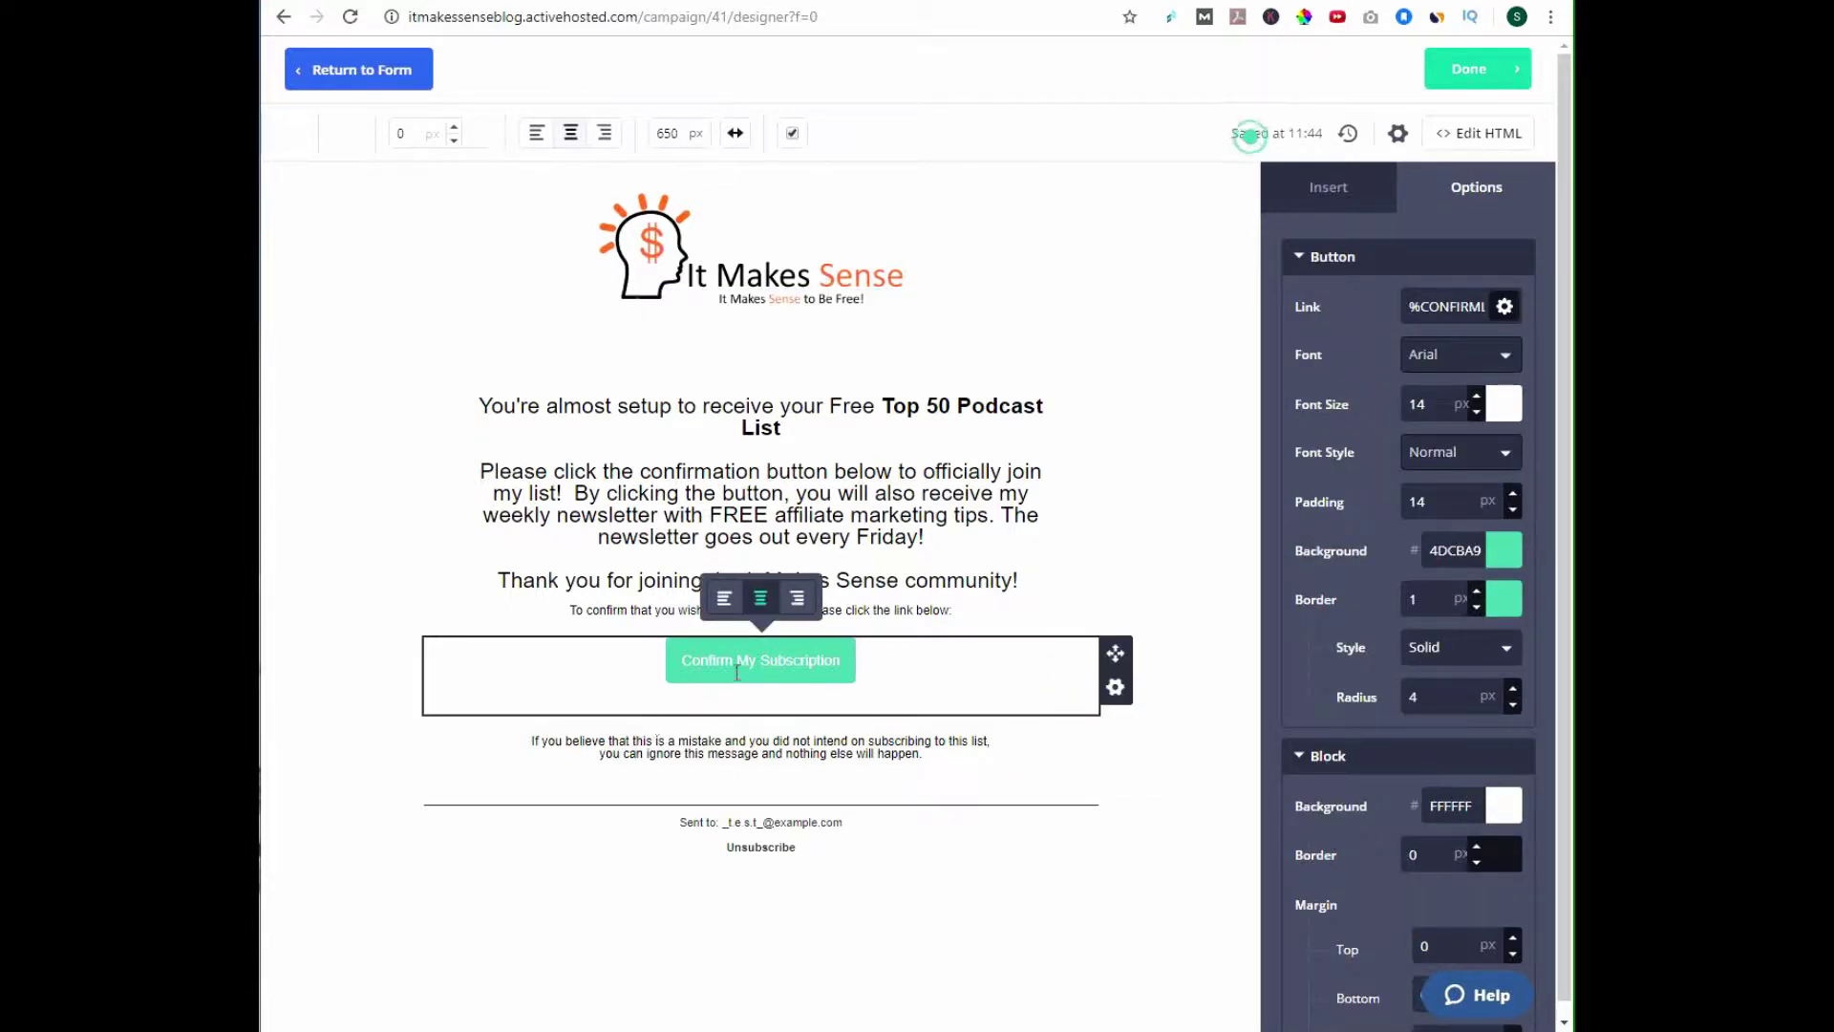
left_click(524, 764)
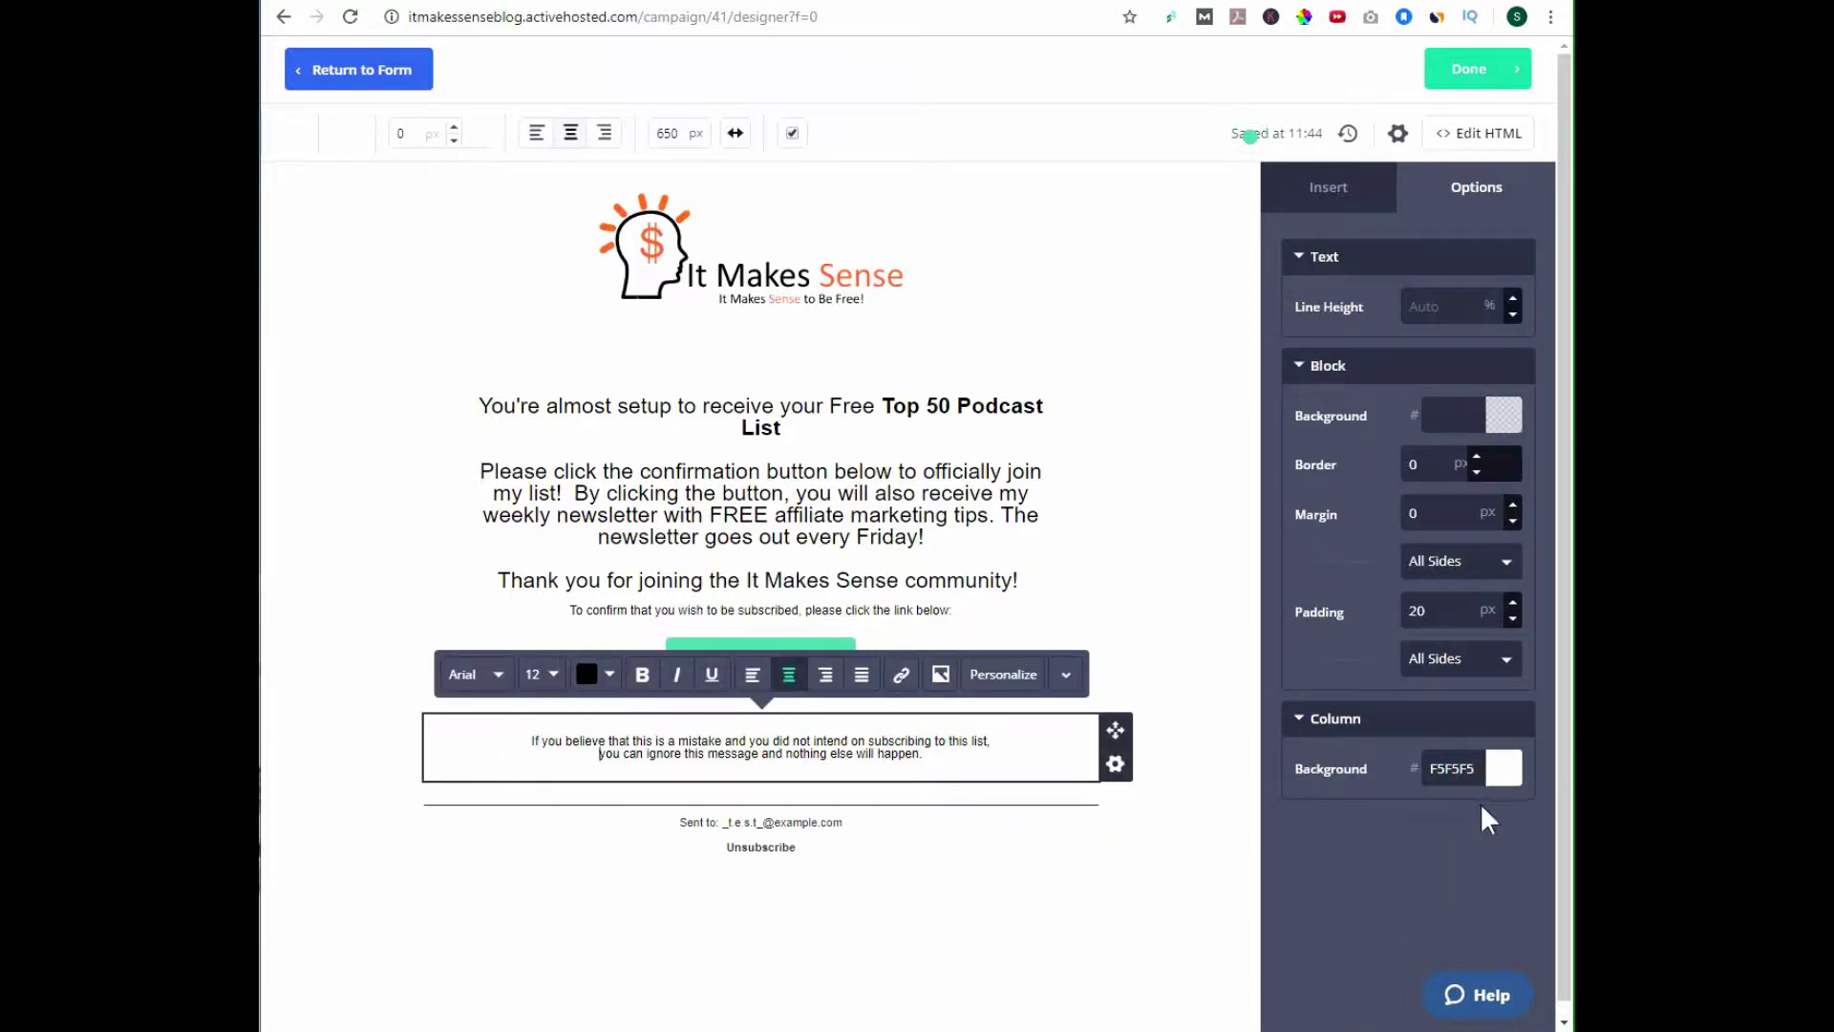
left_click(1504, 415)
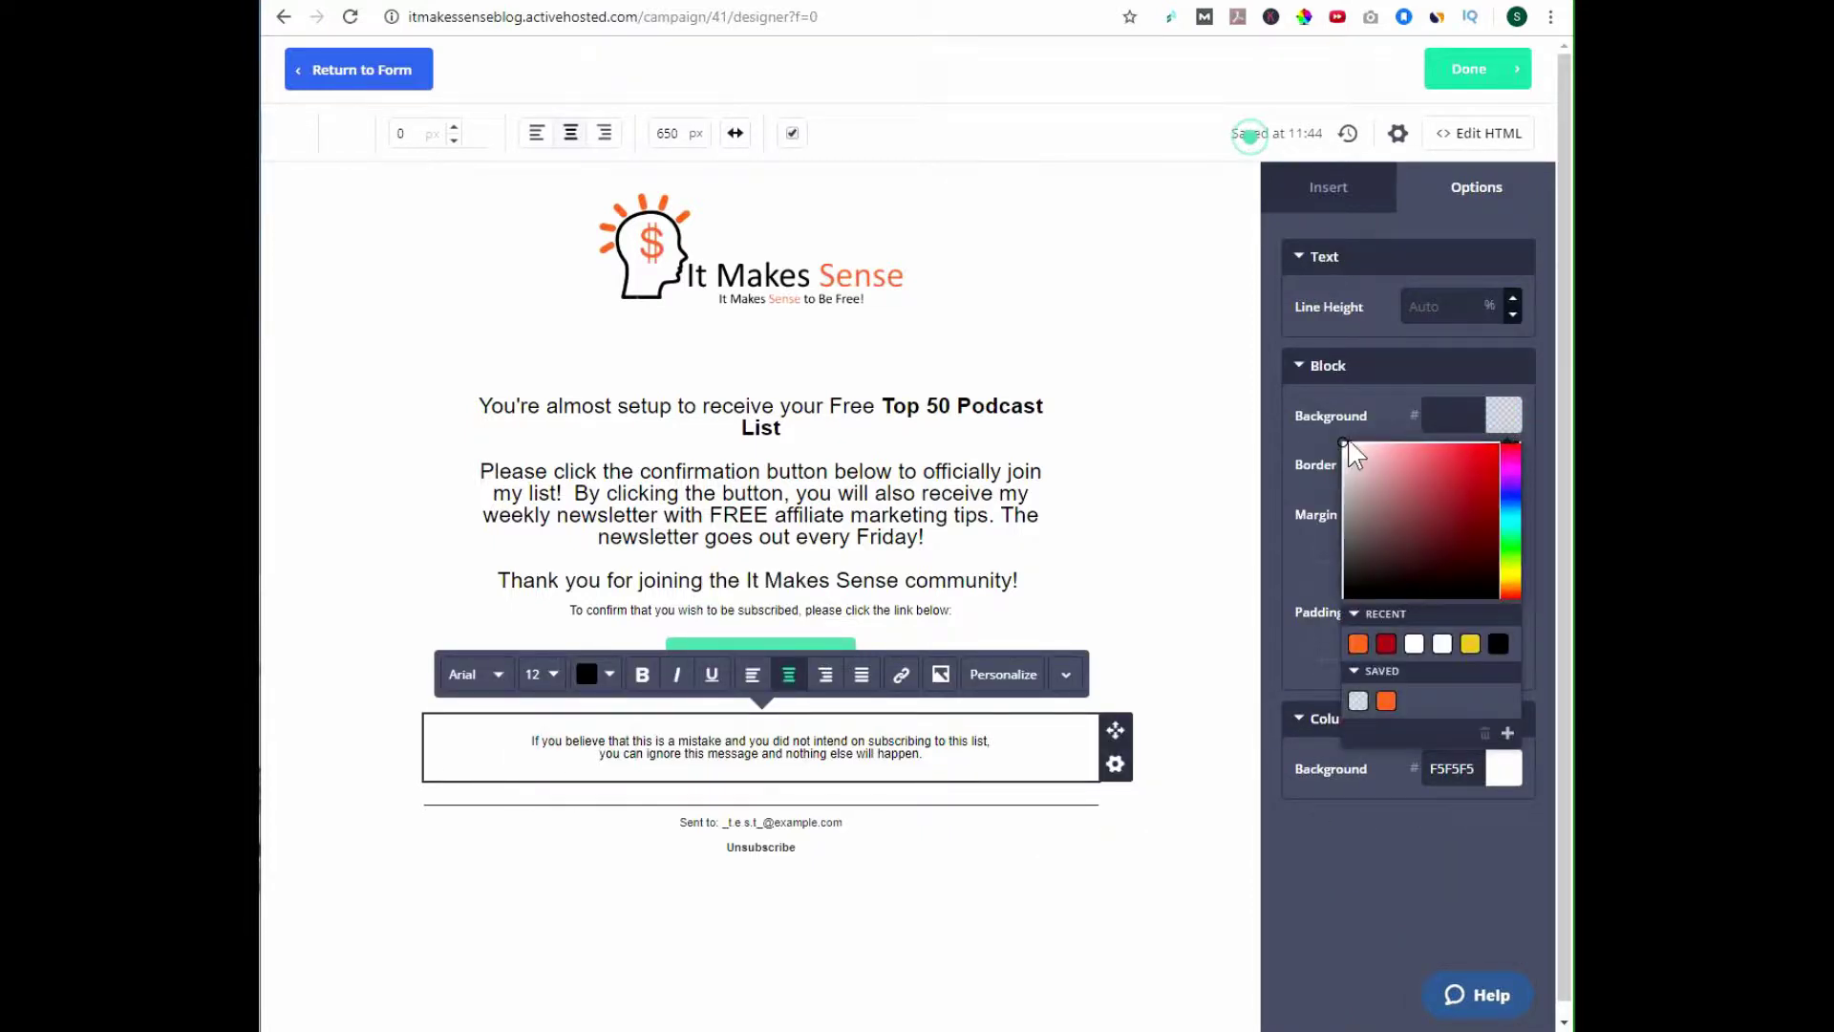
left_click(1346, 442)
left_click(1183, 521)
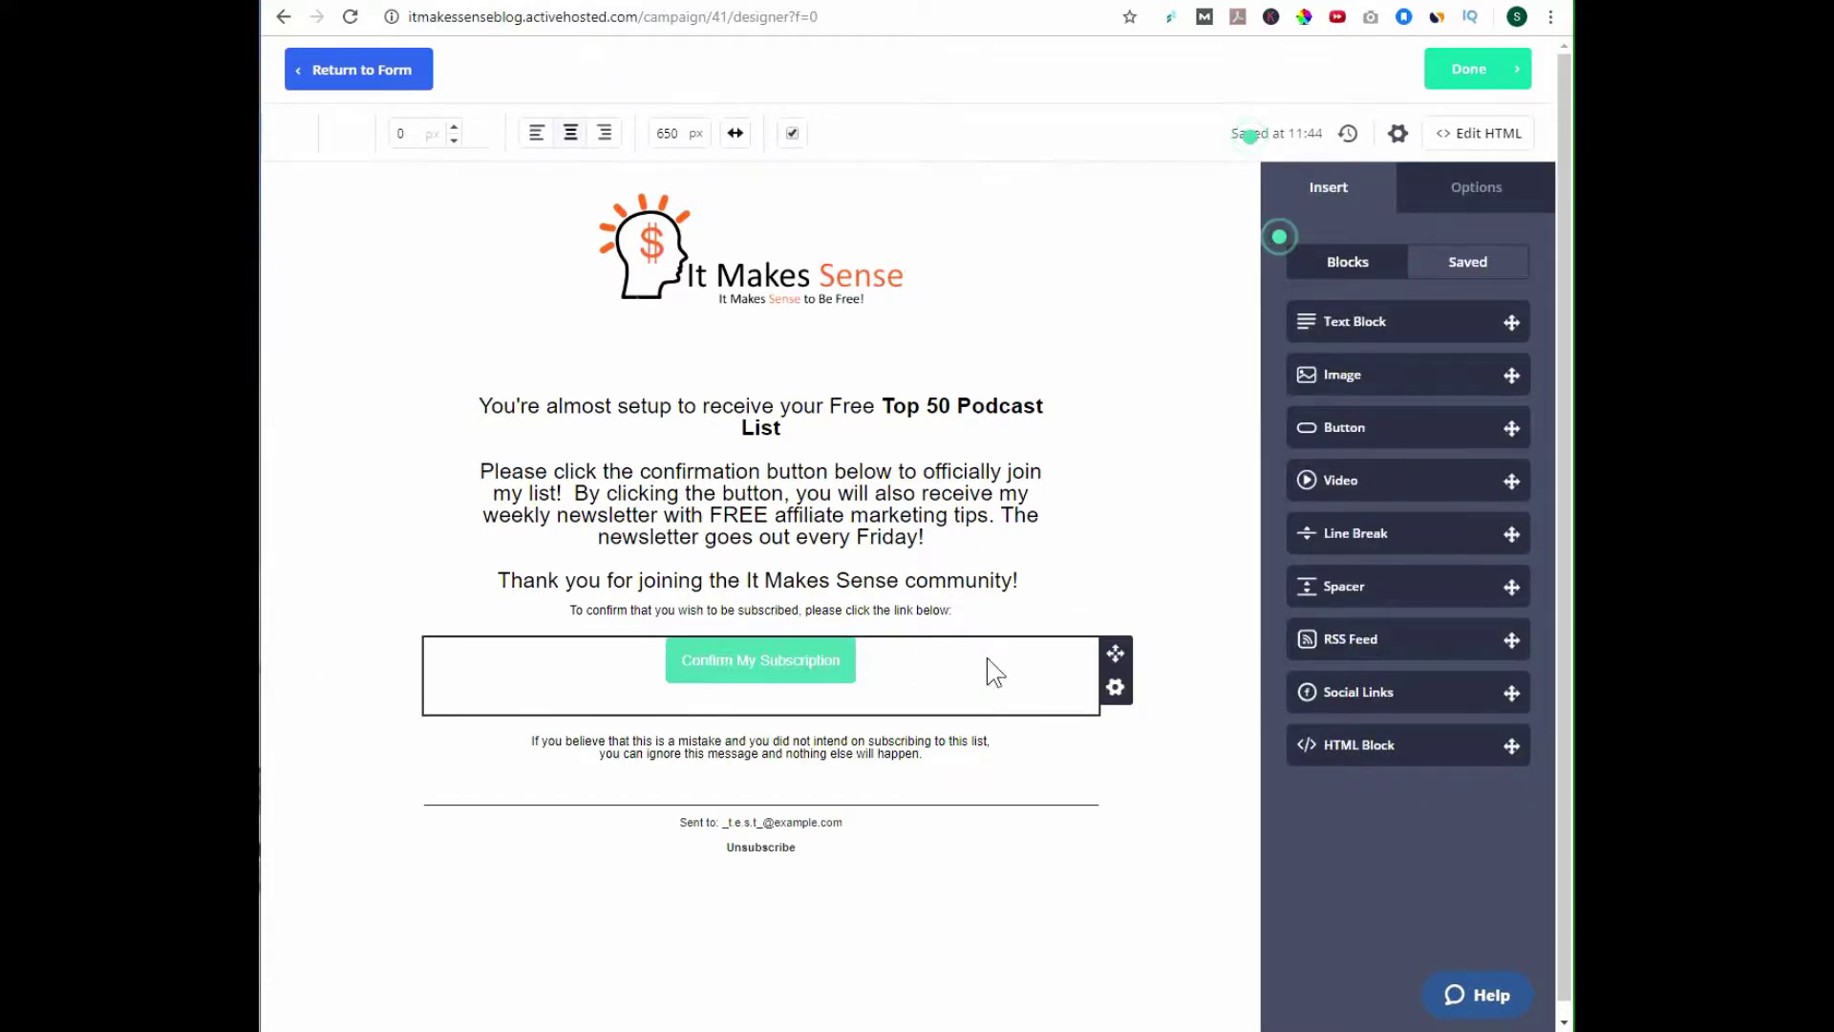
Change the Confirm My Subscription button background to the saved orange colour.
left_click(773, 657)
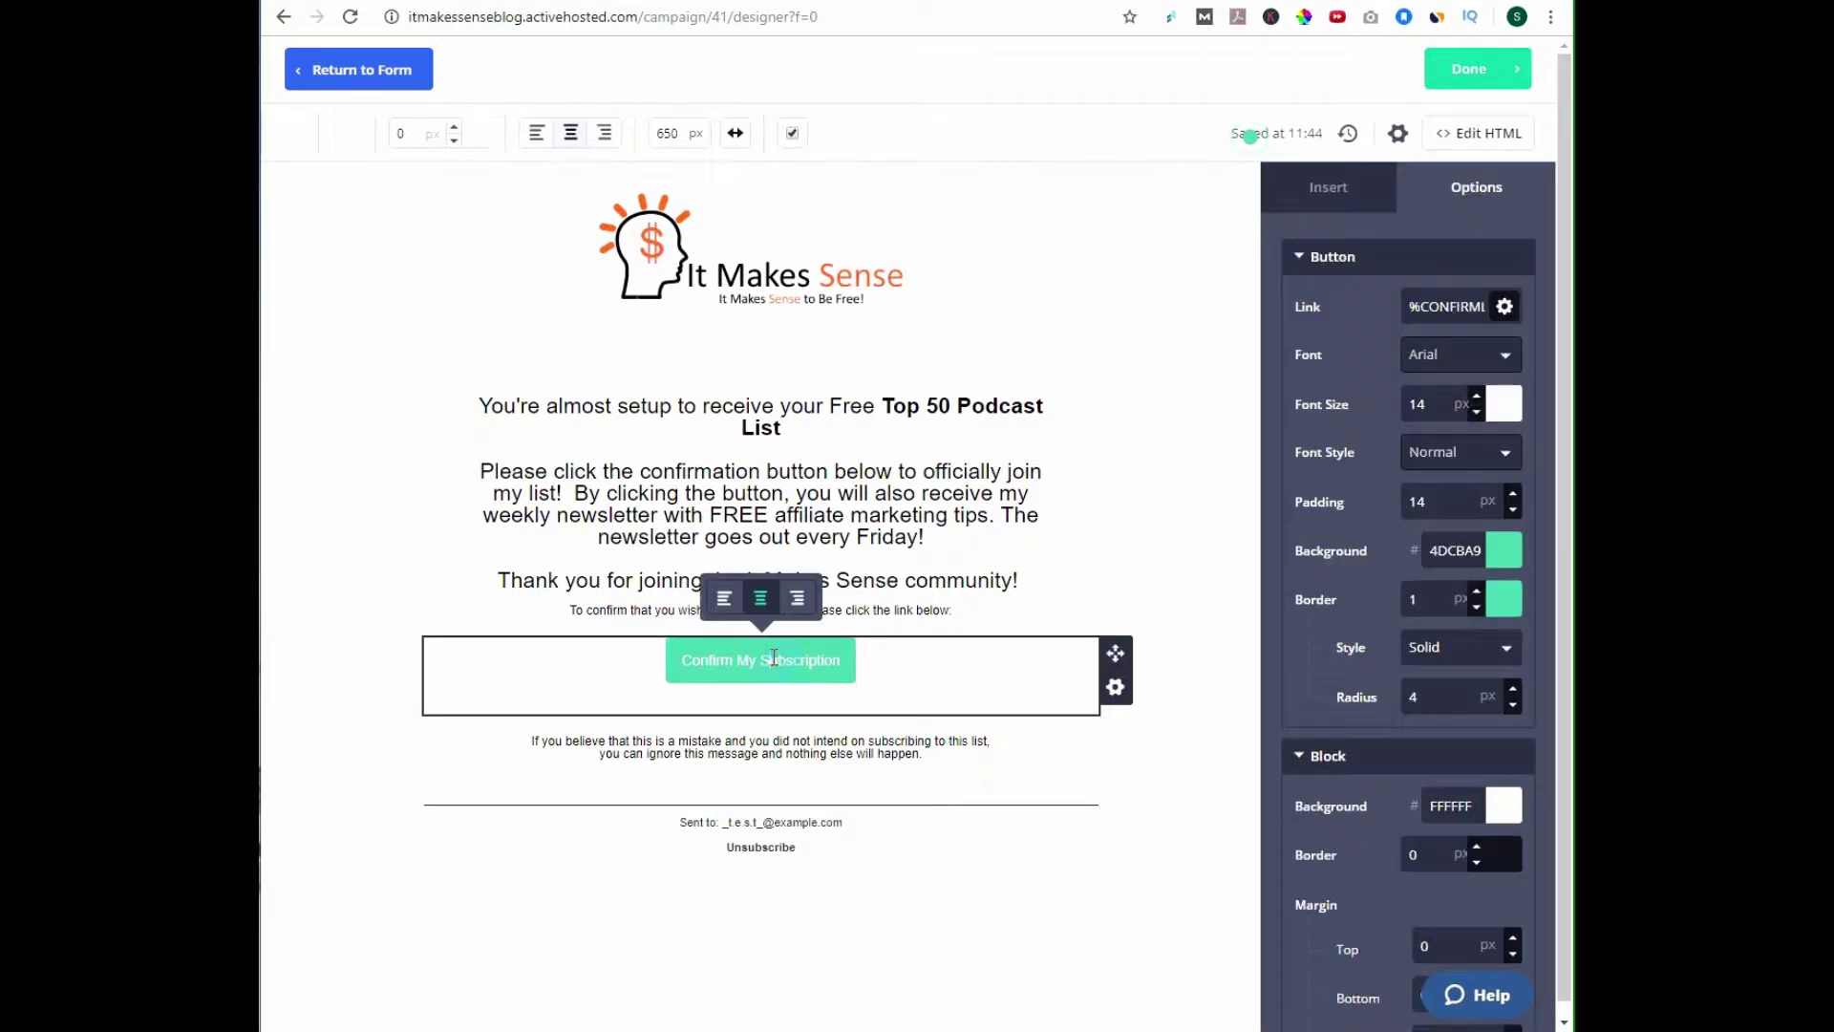
left_click(1500, 552)
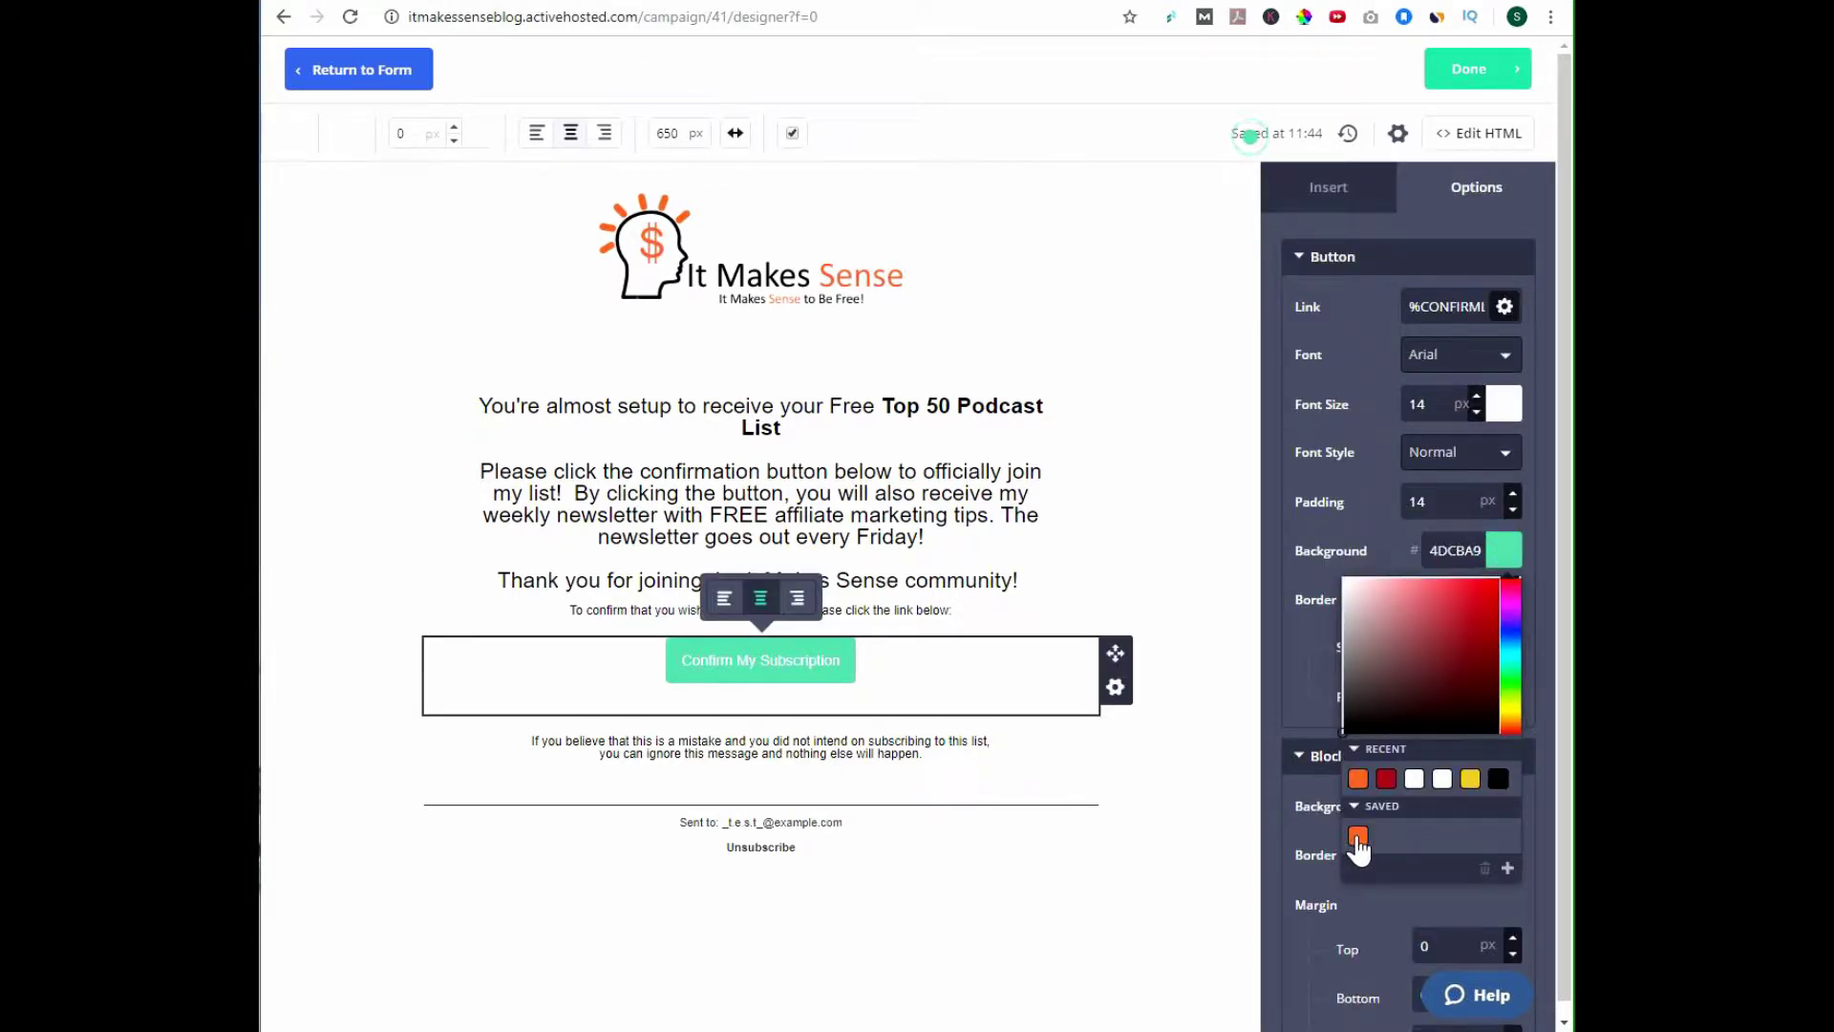
left_click(1359, 838)
left_click(1102, 836)
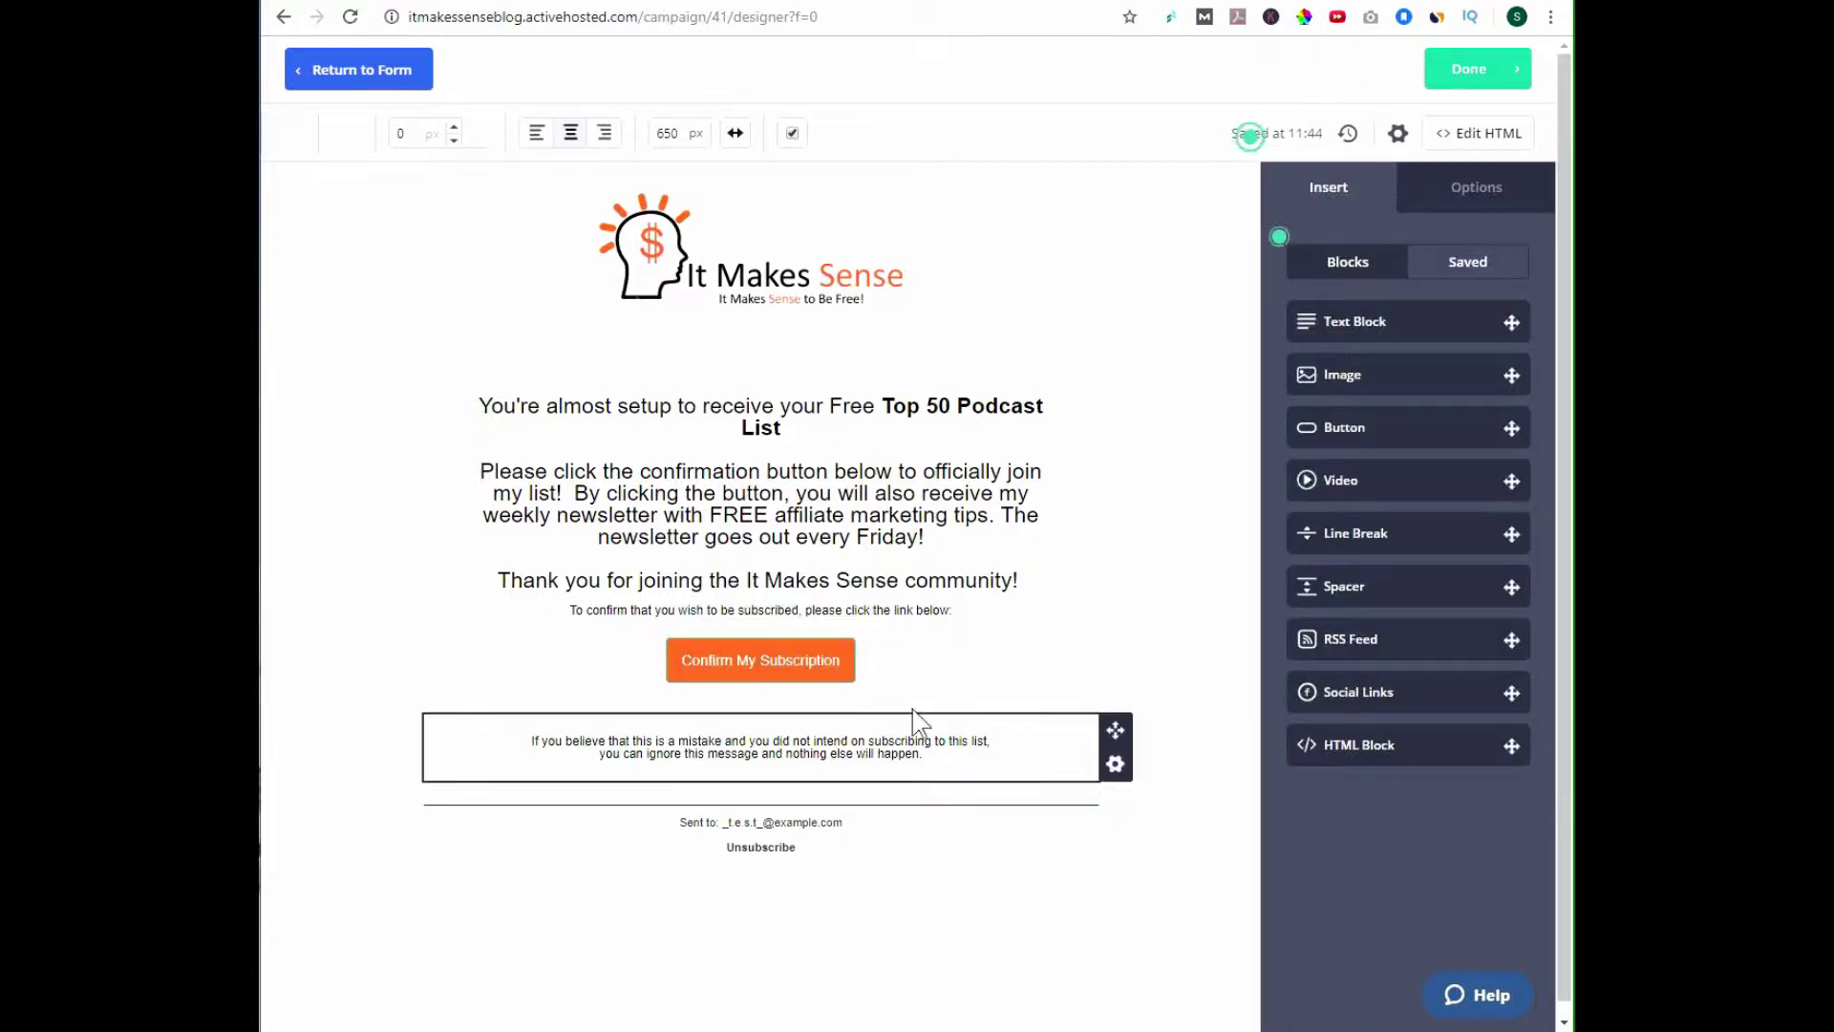
left_click_drag(955, 611, 556, 615)
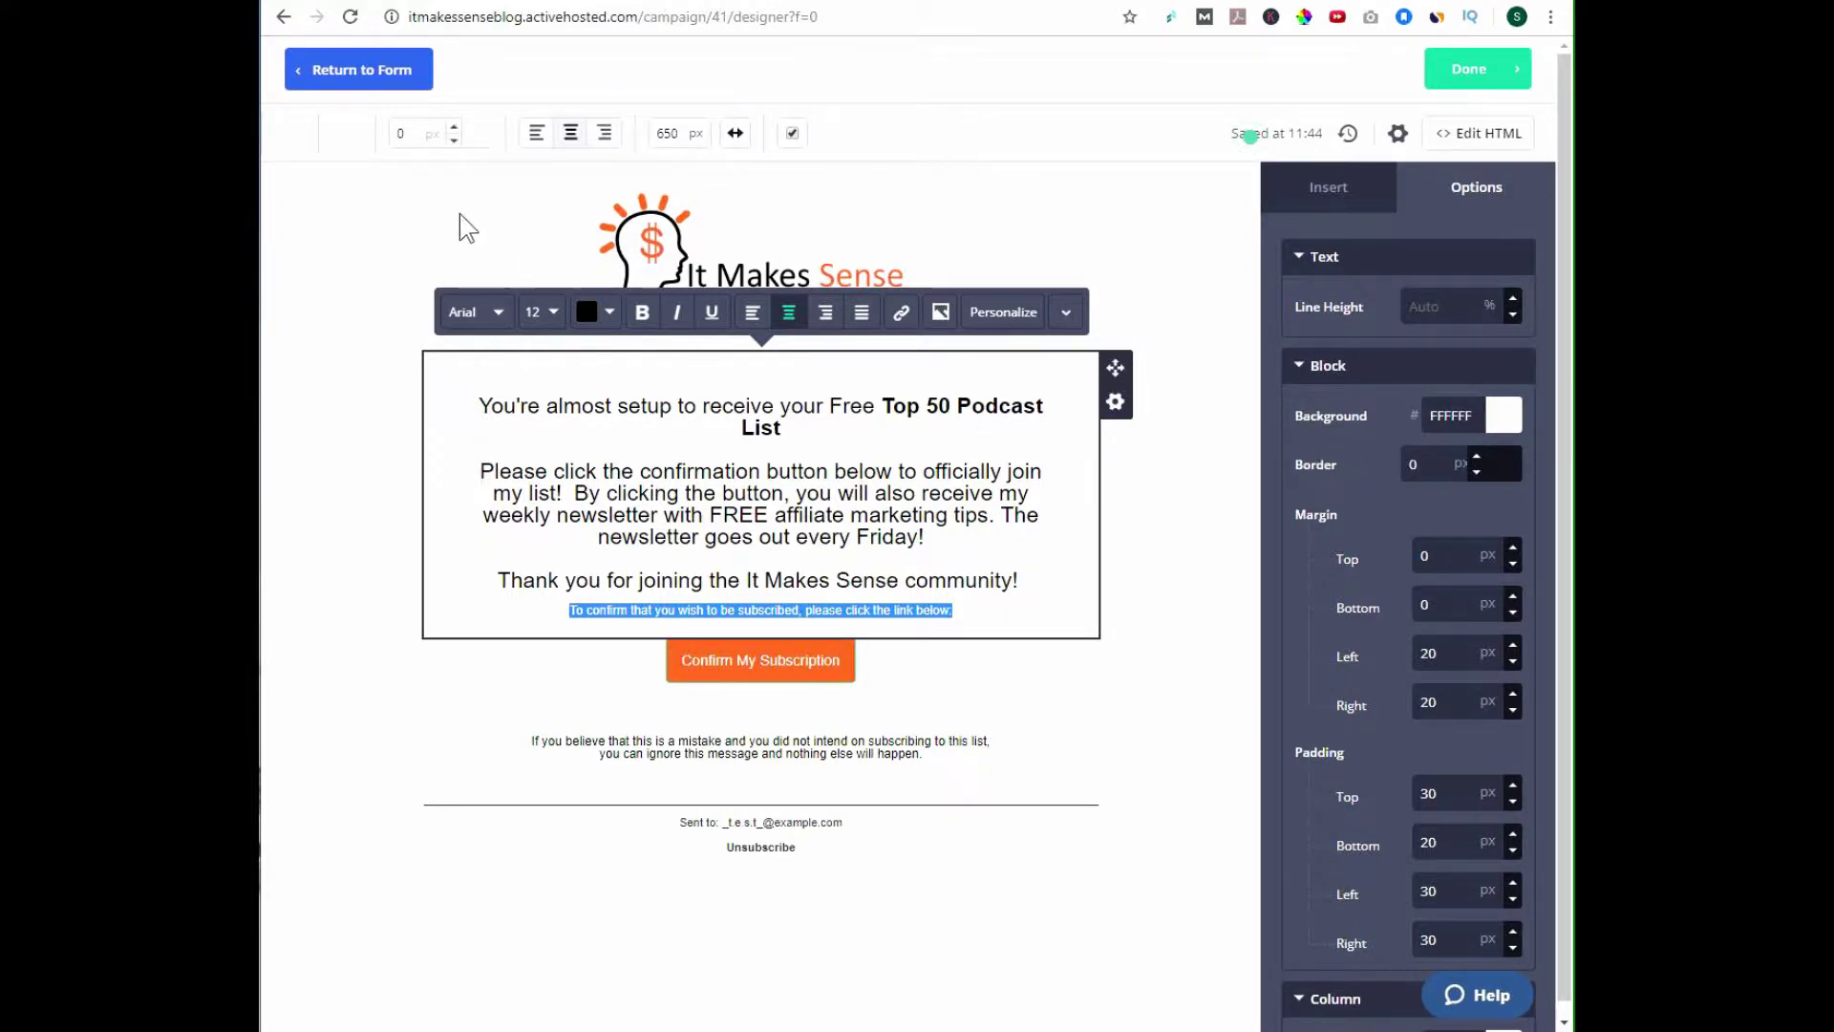
left_click(454, 128)
left_click(454, 128)
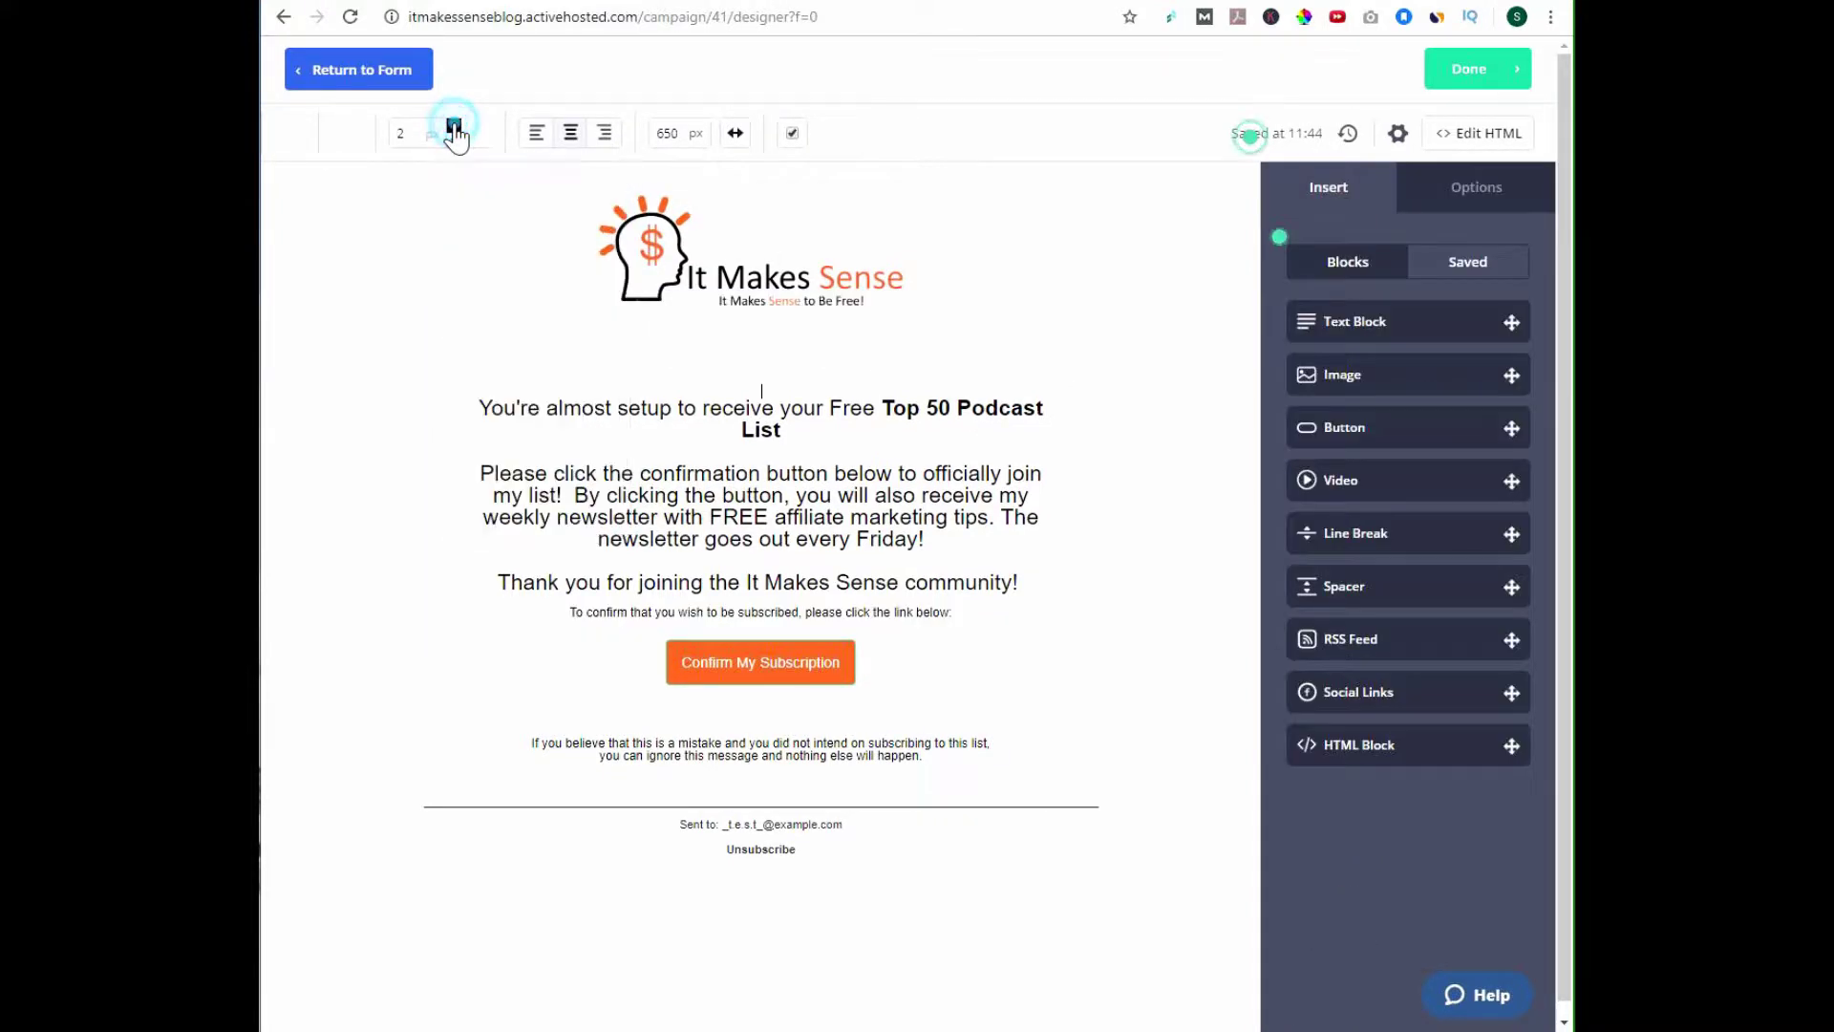
left_click_drag(960, 613, 520, 617)
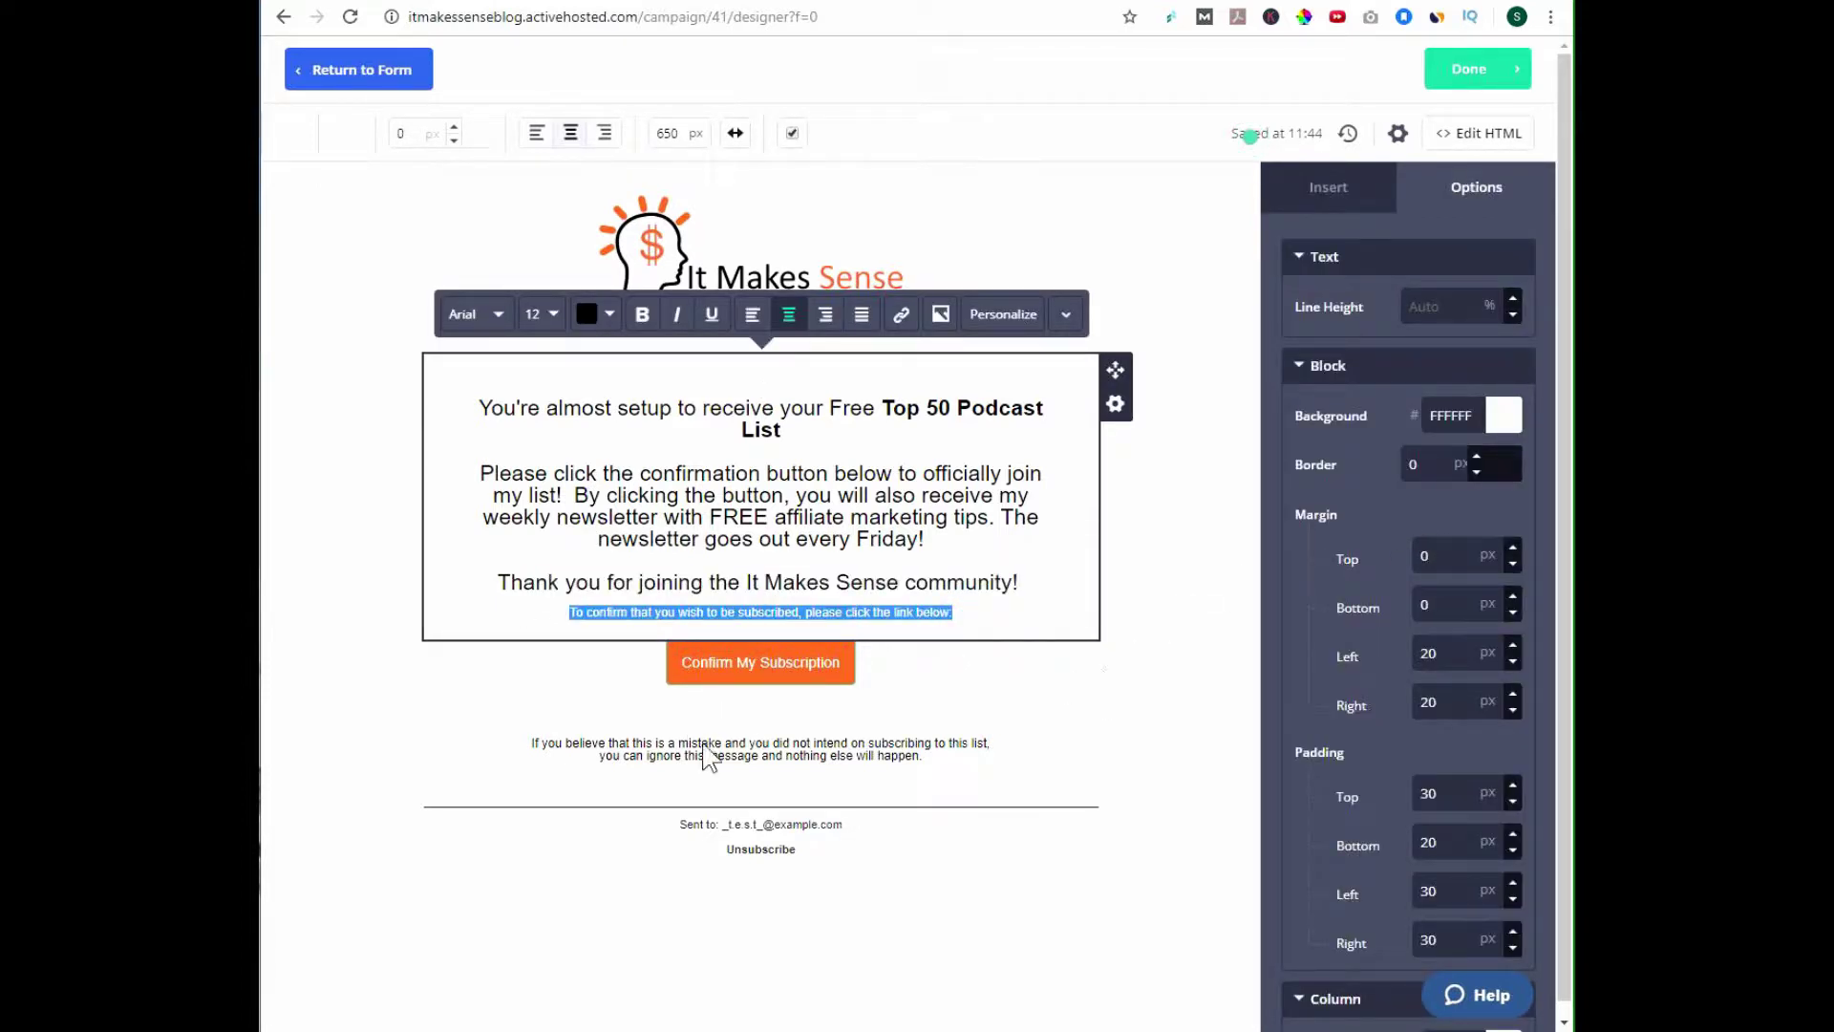
left_click(938, 941)
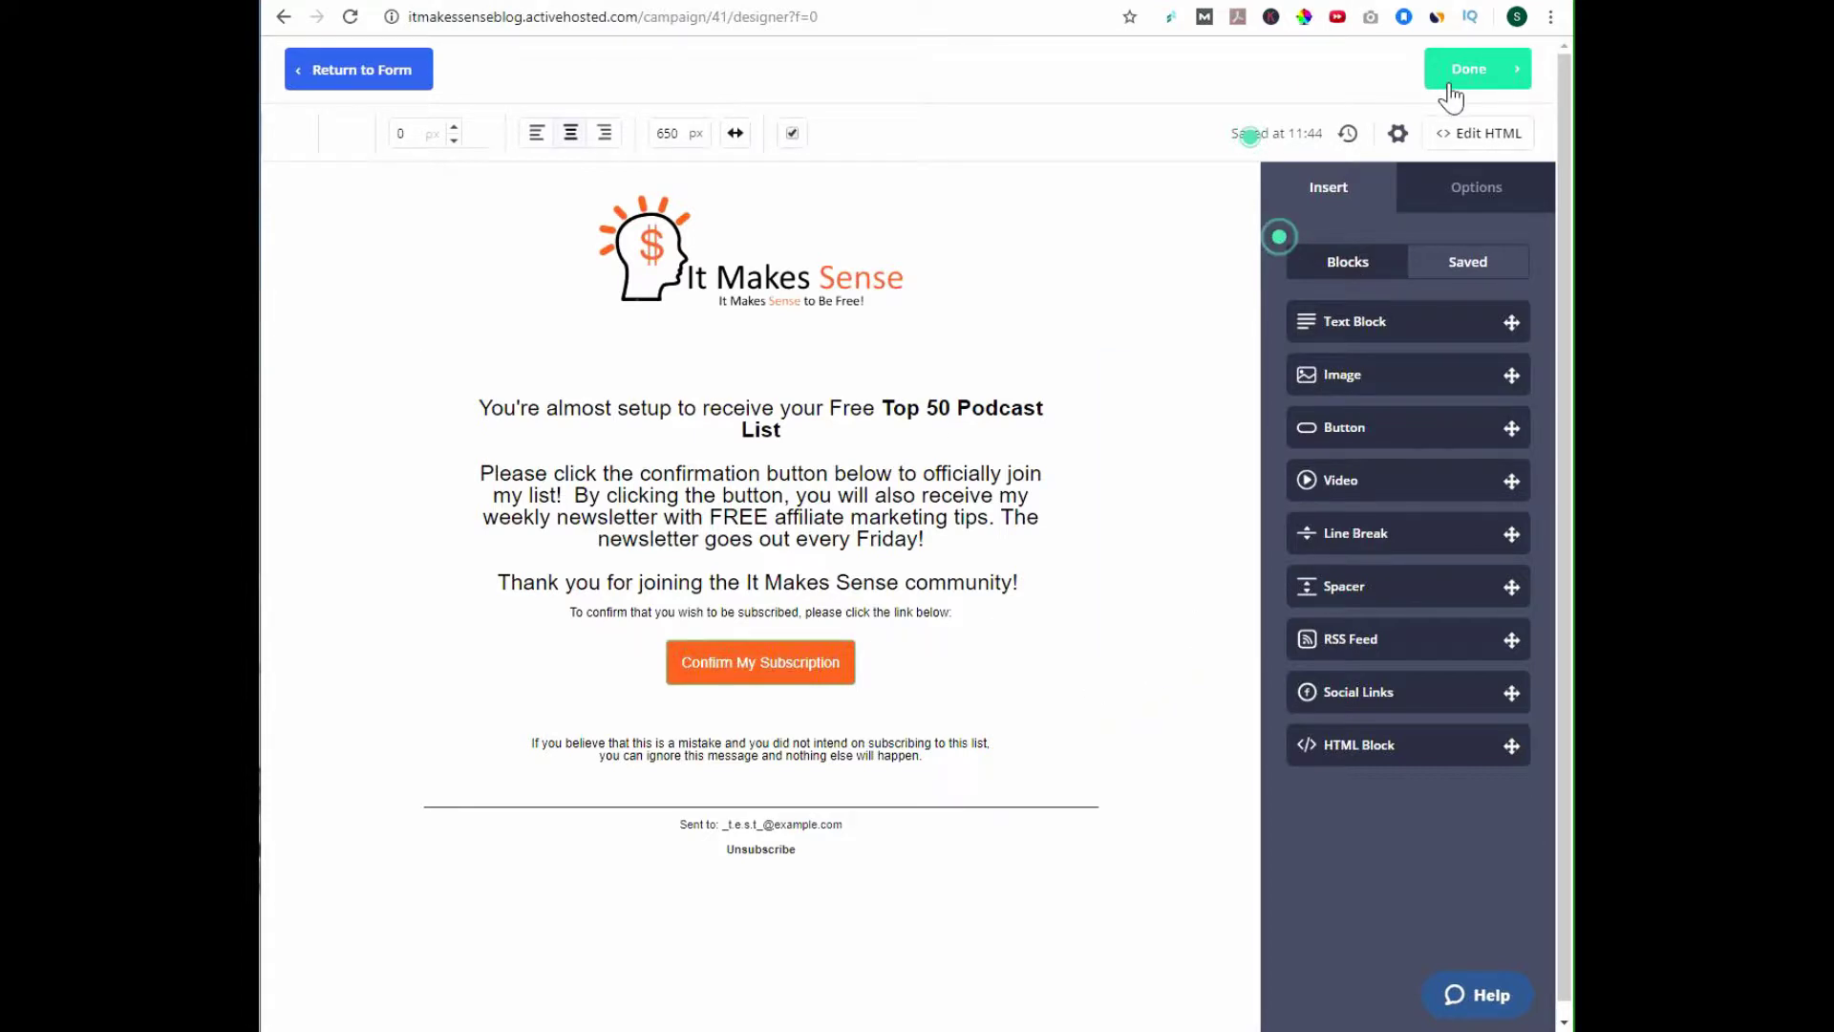
Save the Podcast List Opt-in form's confirmation email and opt-in settings, then save and exit the form.
left_click(1463, 75)
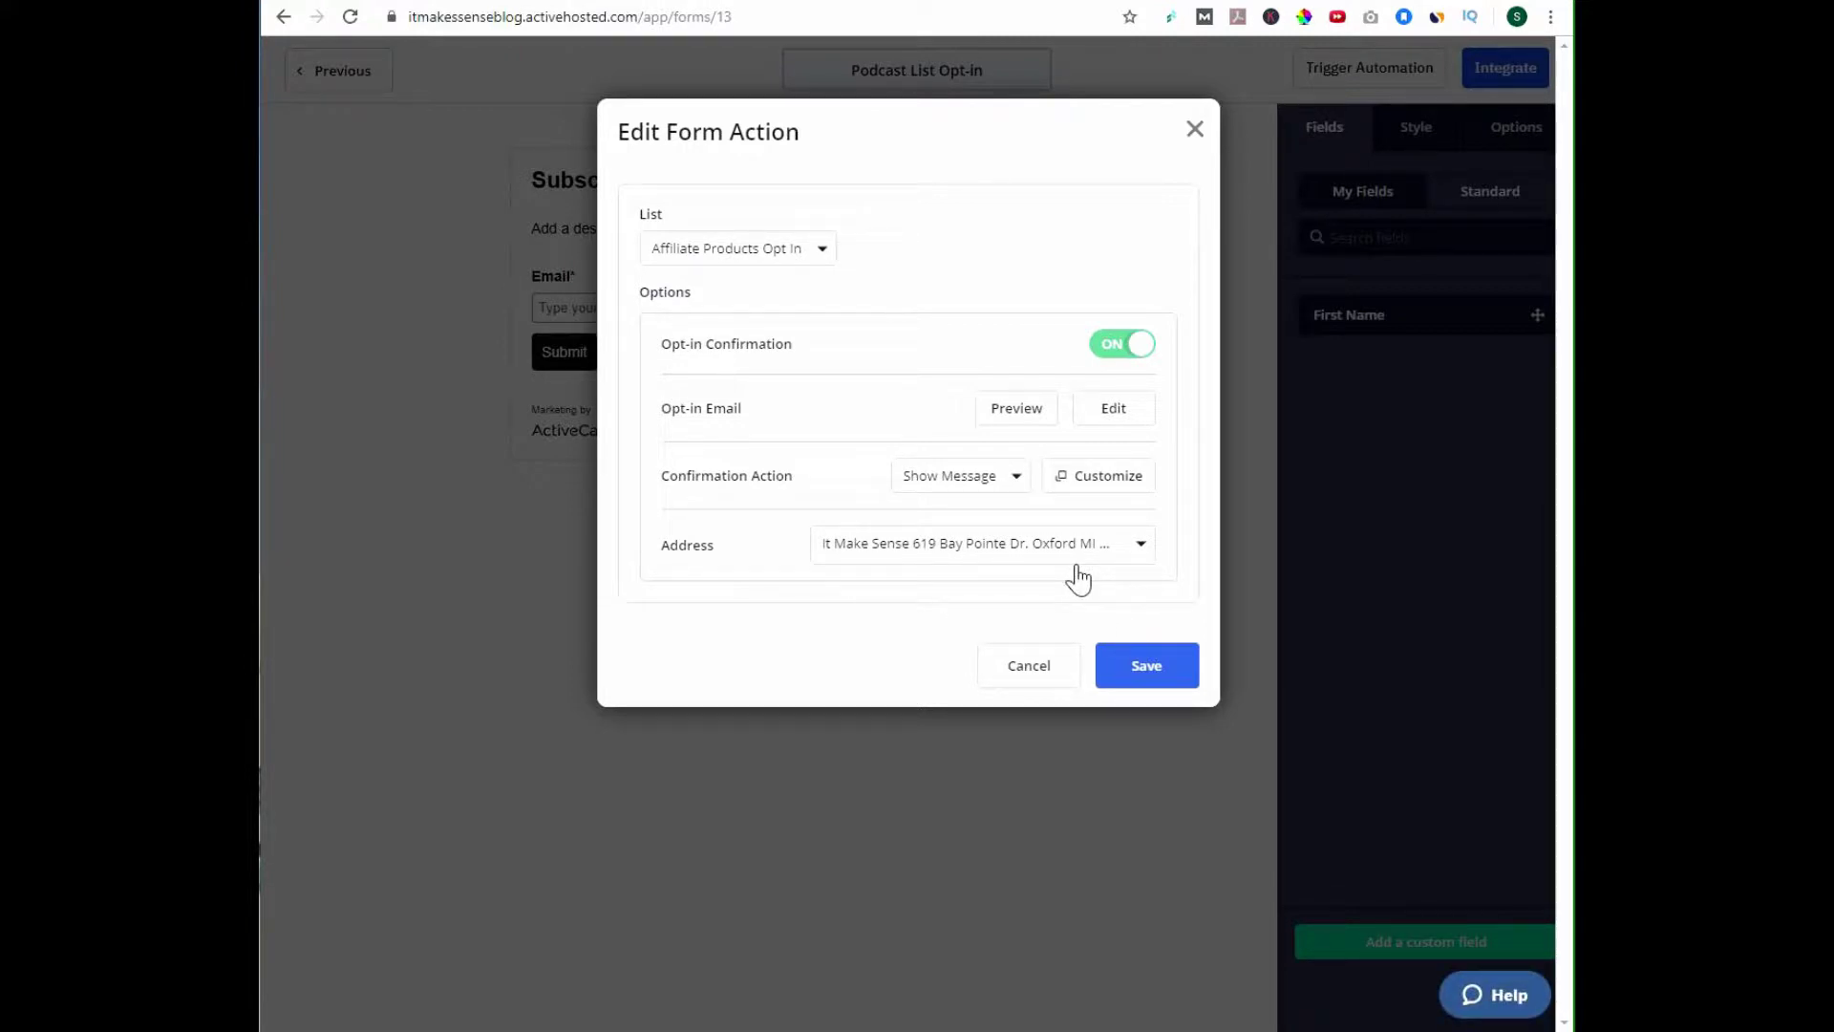
left_click(1163, 679)
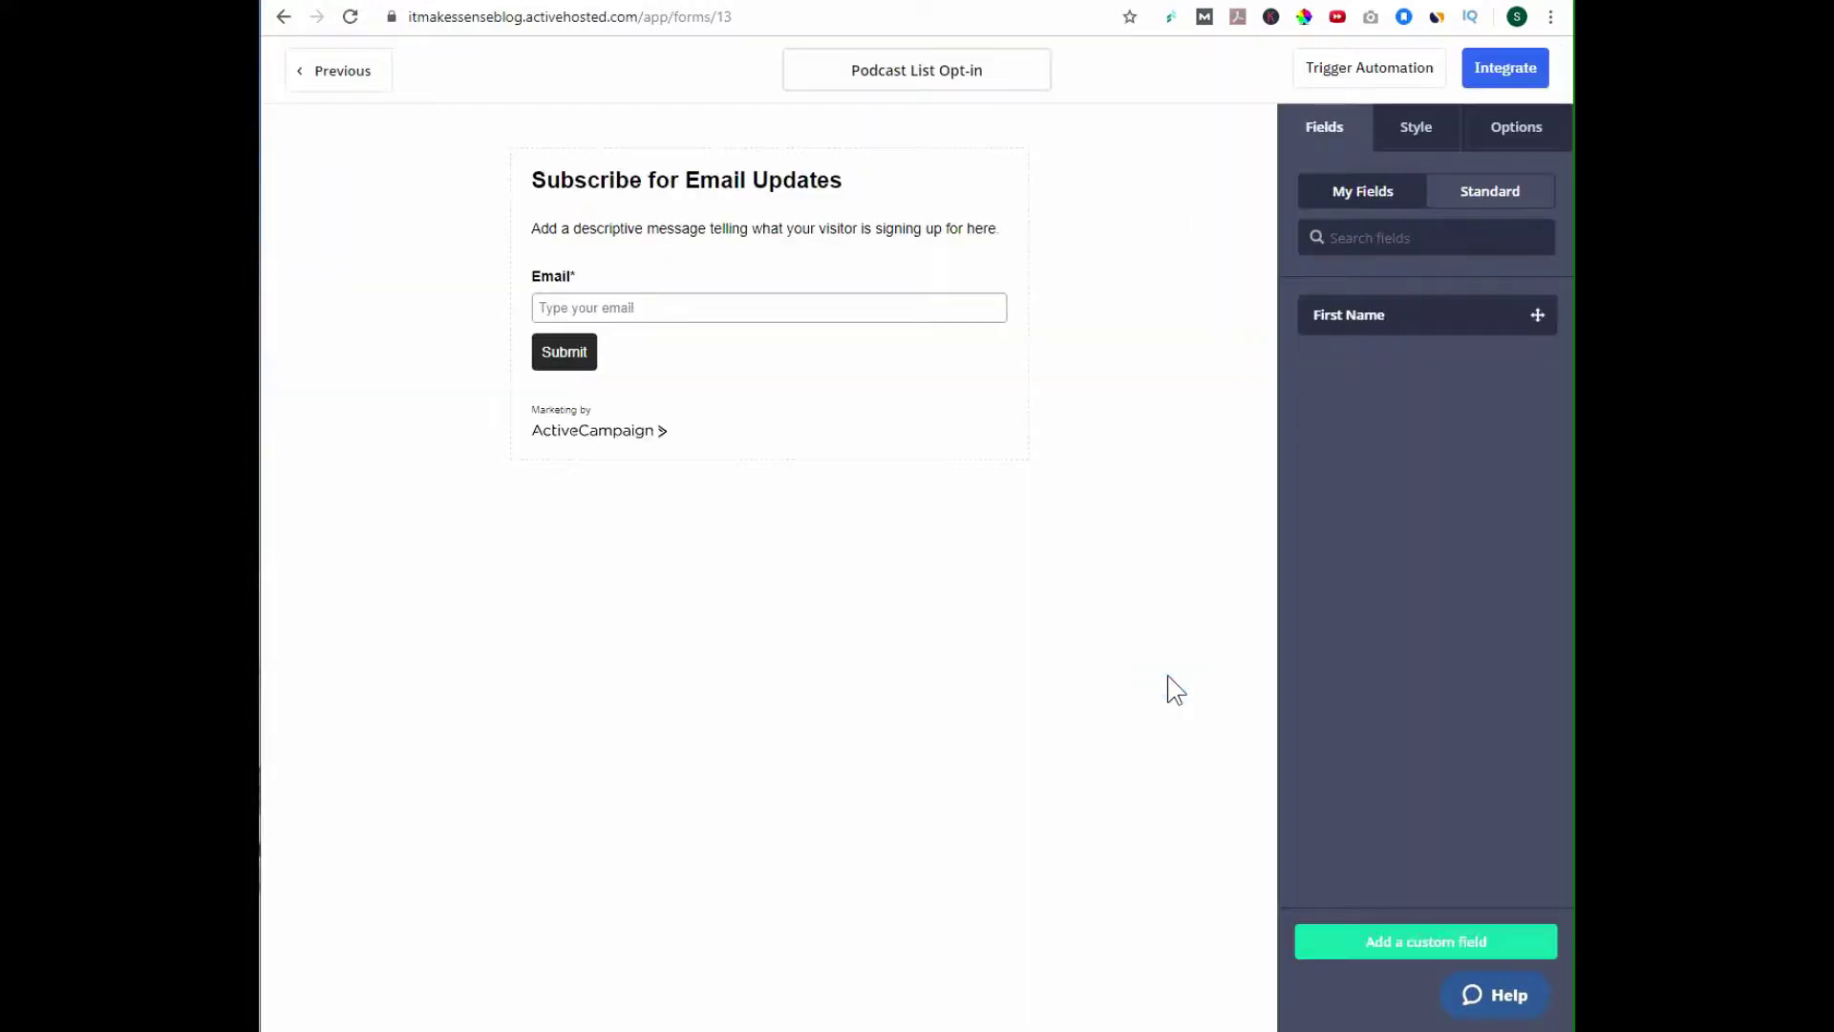
left_click(1523, 80)
left_click(1503, 73)
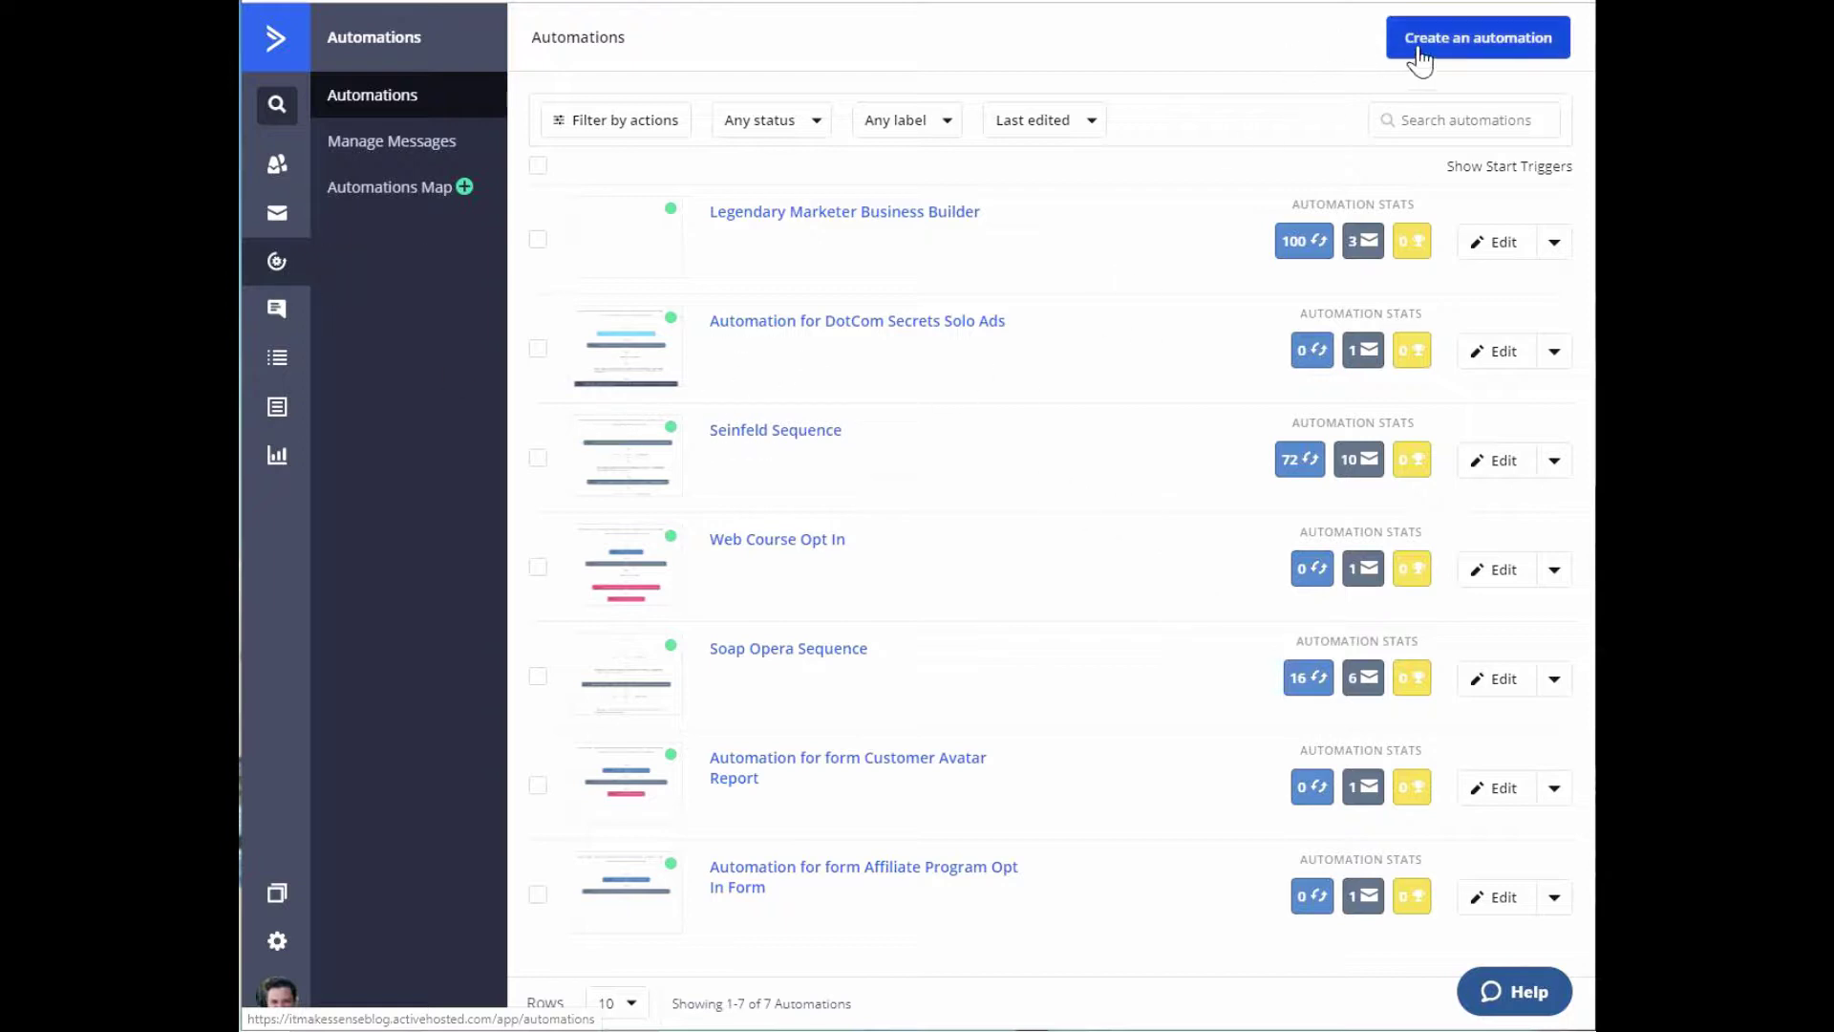
Start a new blank automation from scratch.
left_click(1447, 43)
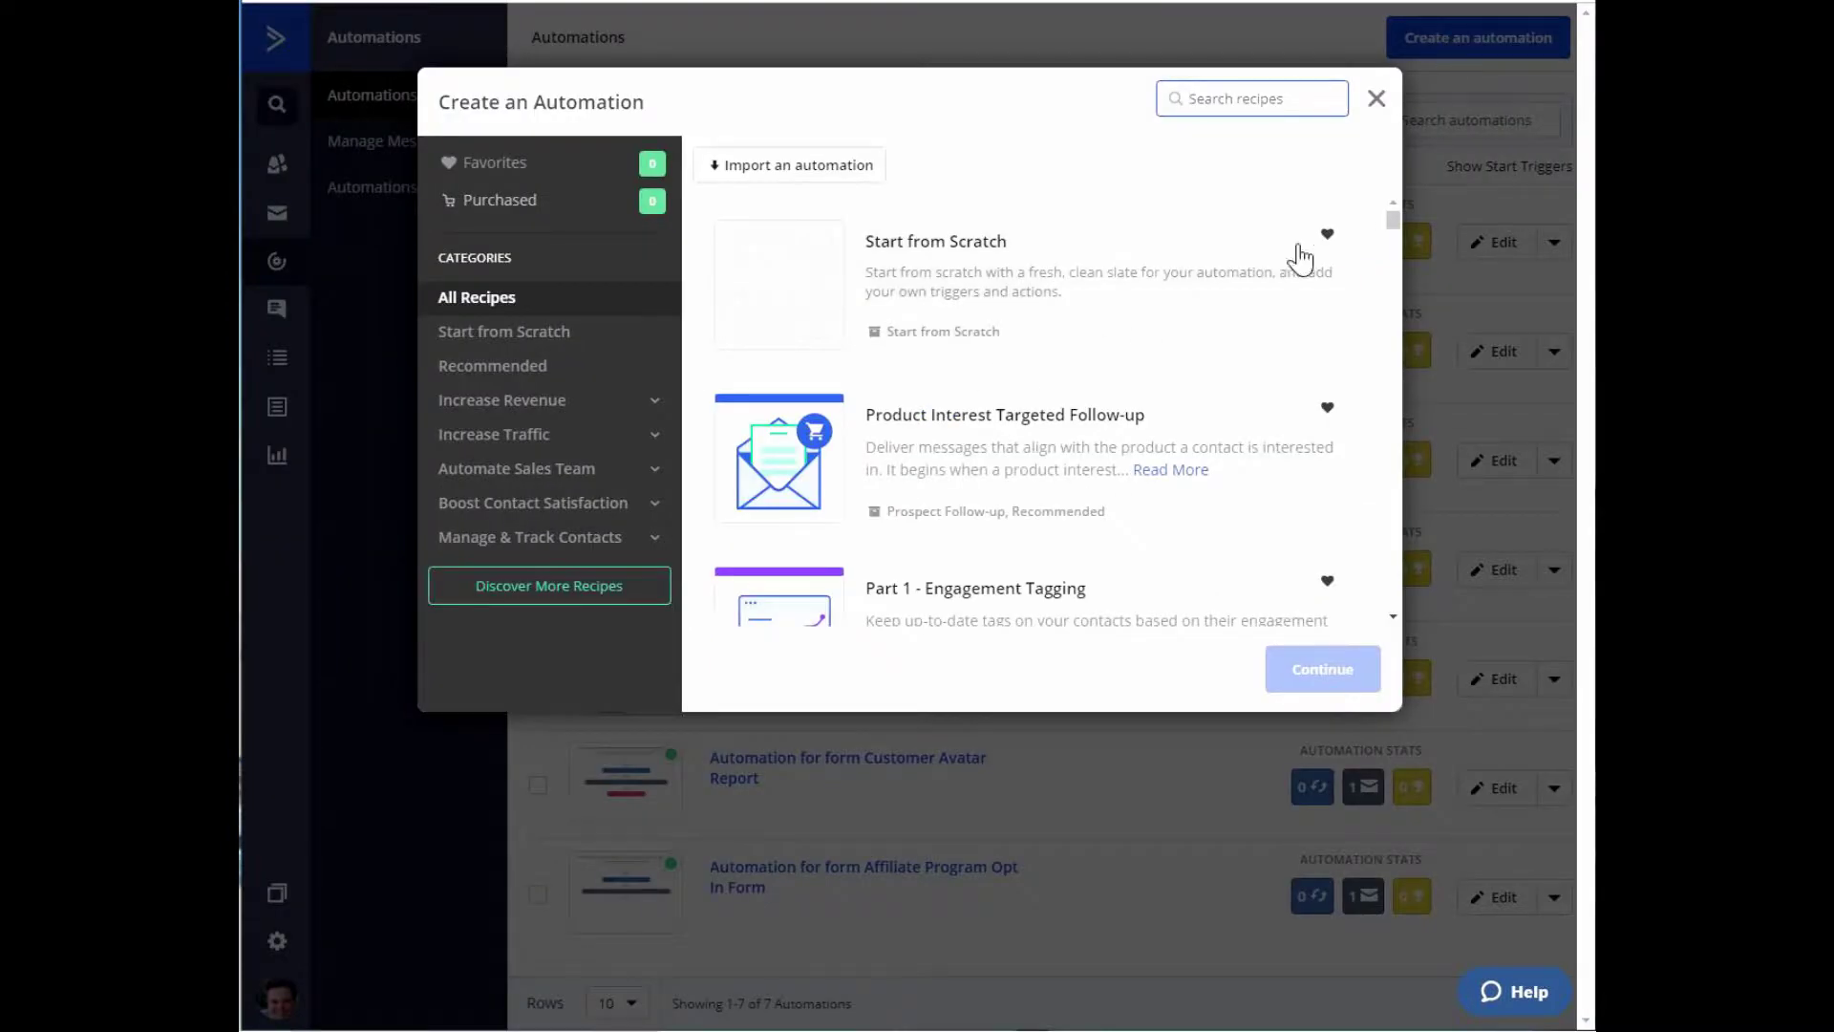
left_click(808, 308)
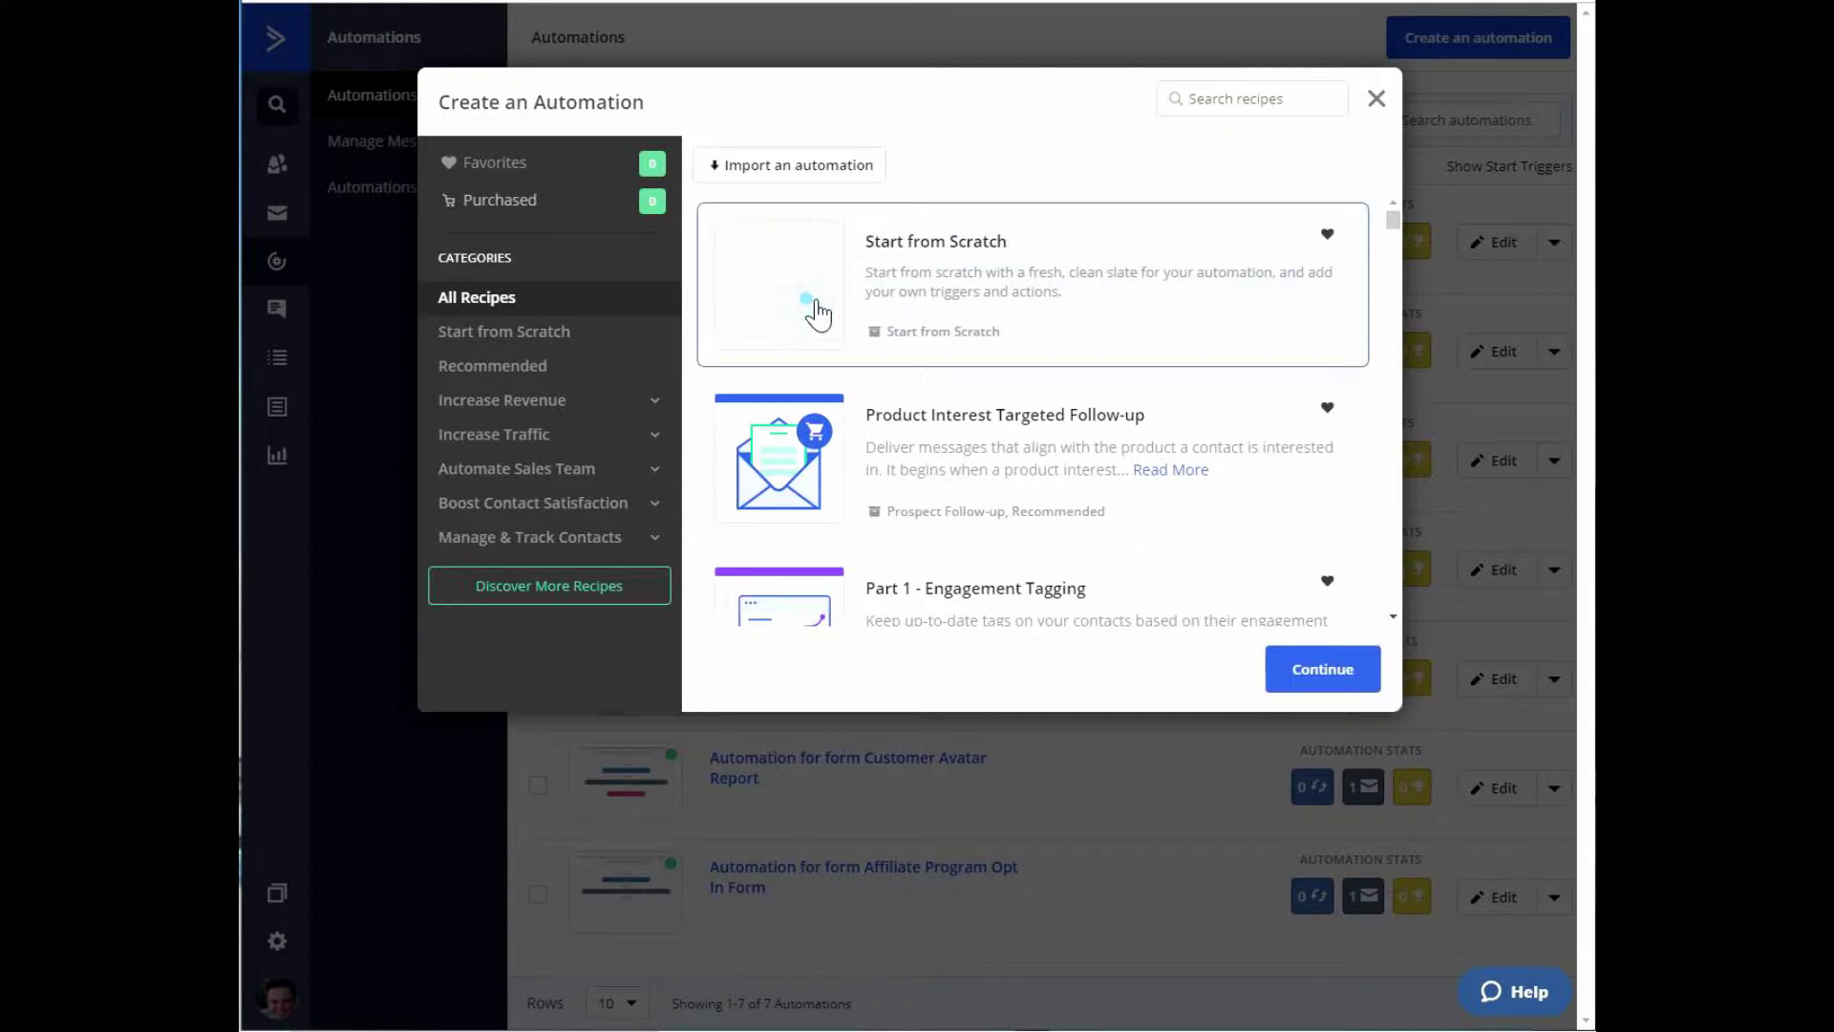
left_click(1324, 673)
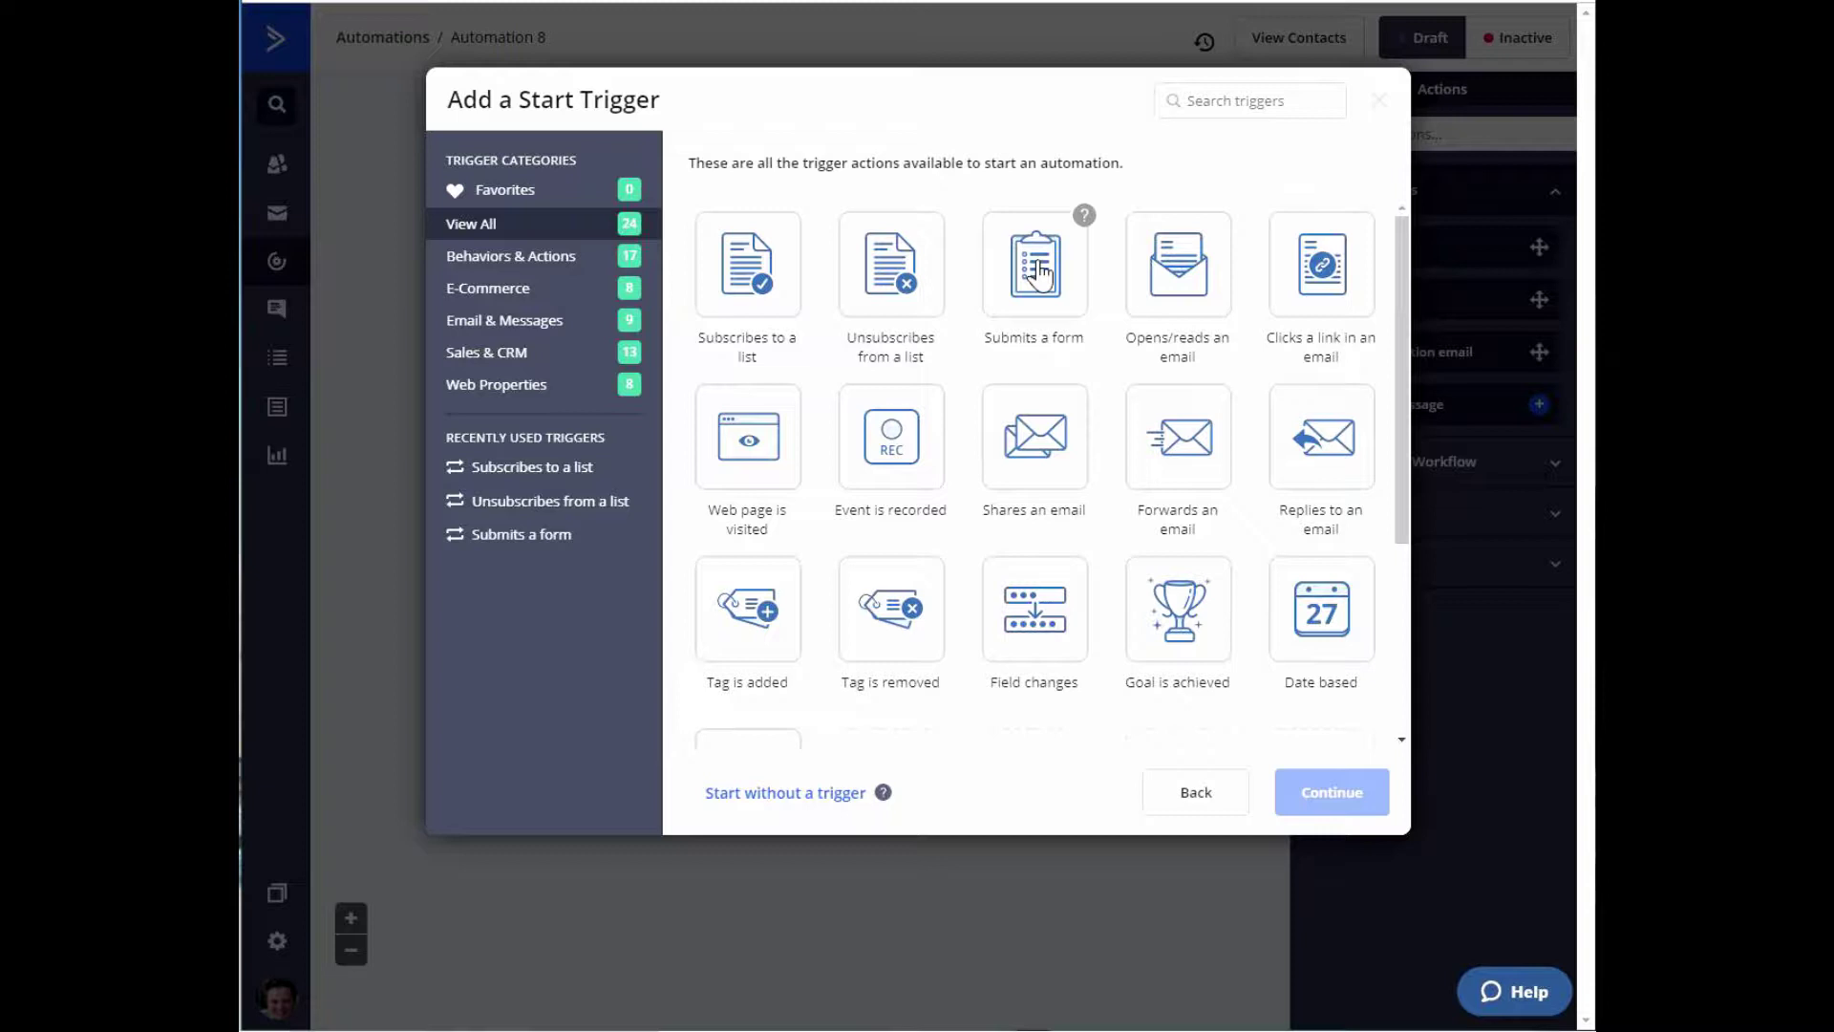
Set the automation trigger to submissions of the Podcast List Opt-in form, running once.
left_click(1042, 277)
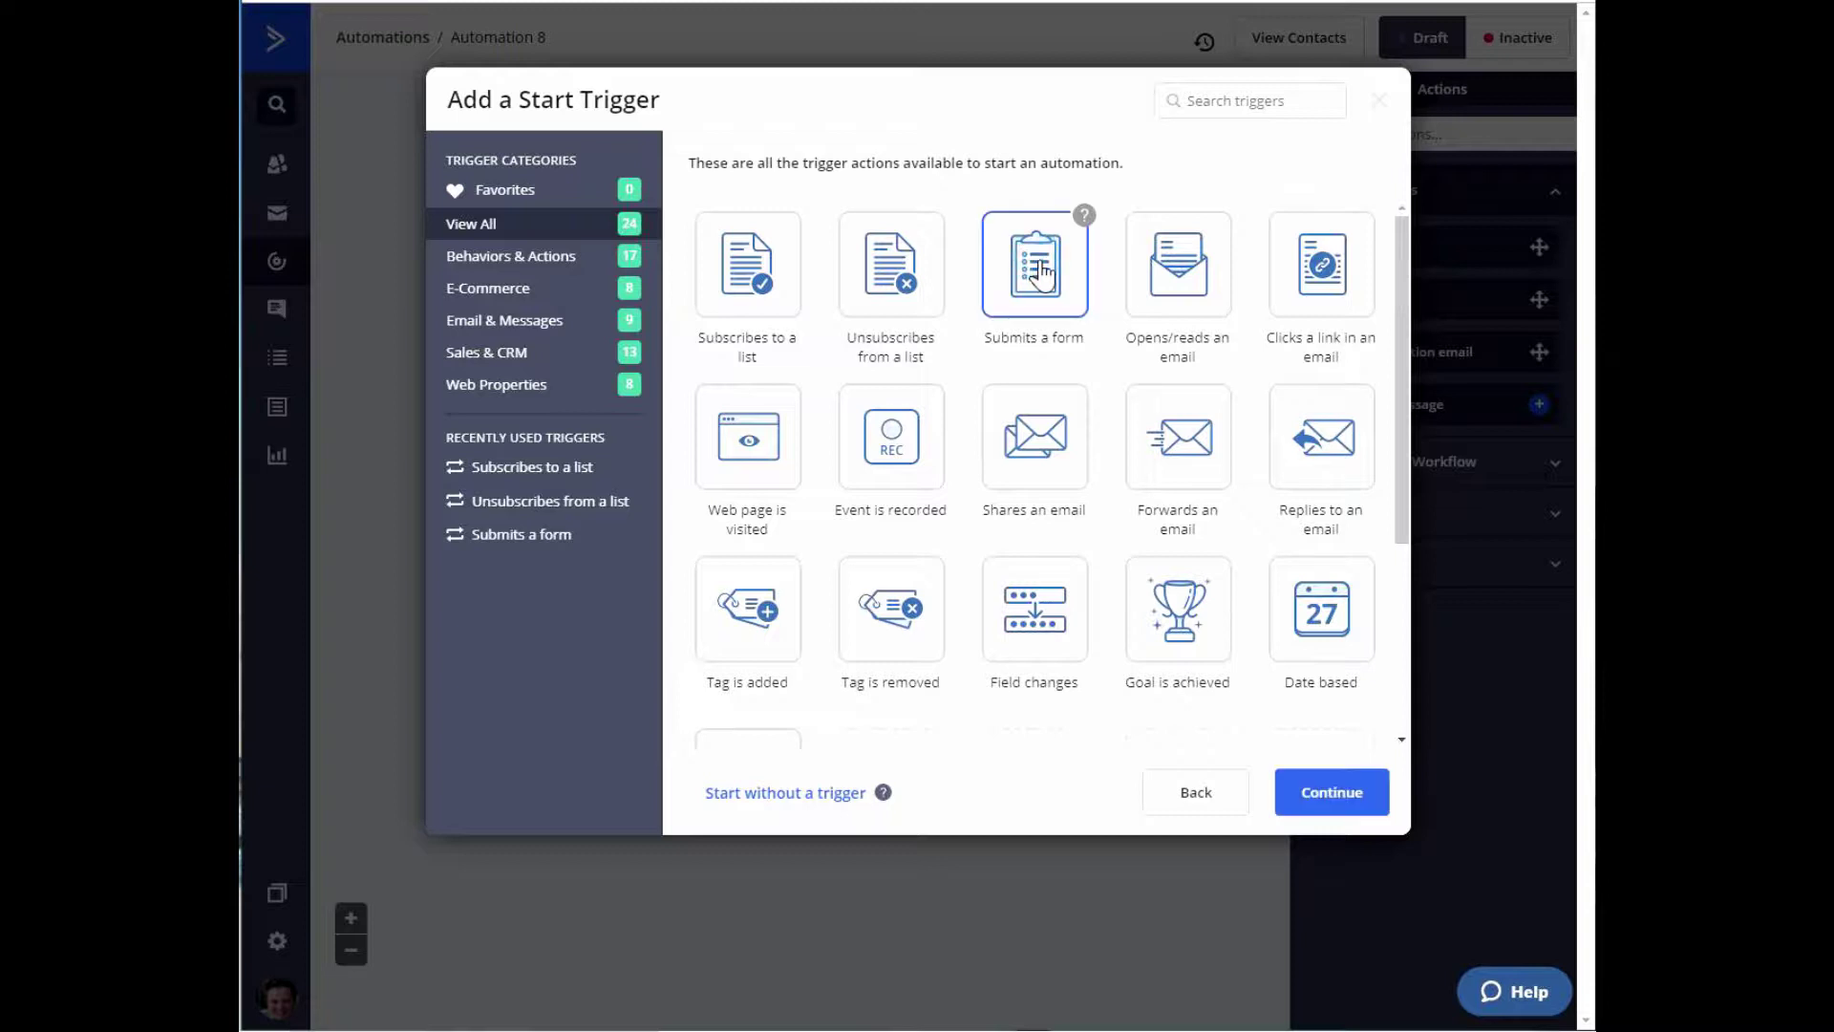
left_click(1323, 805)
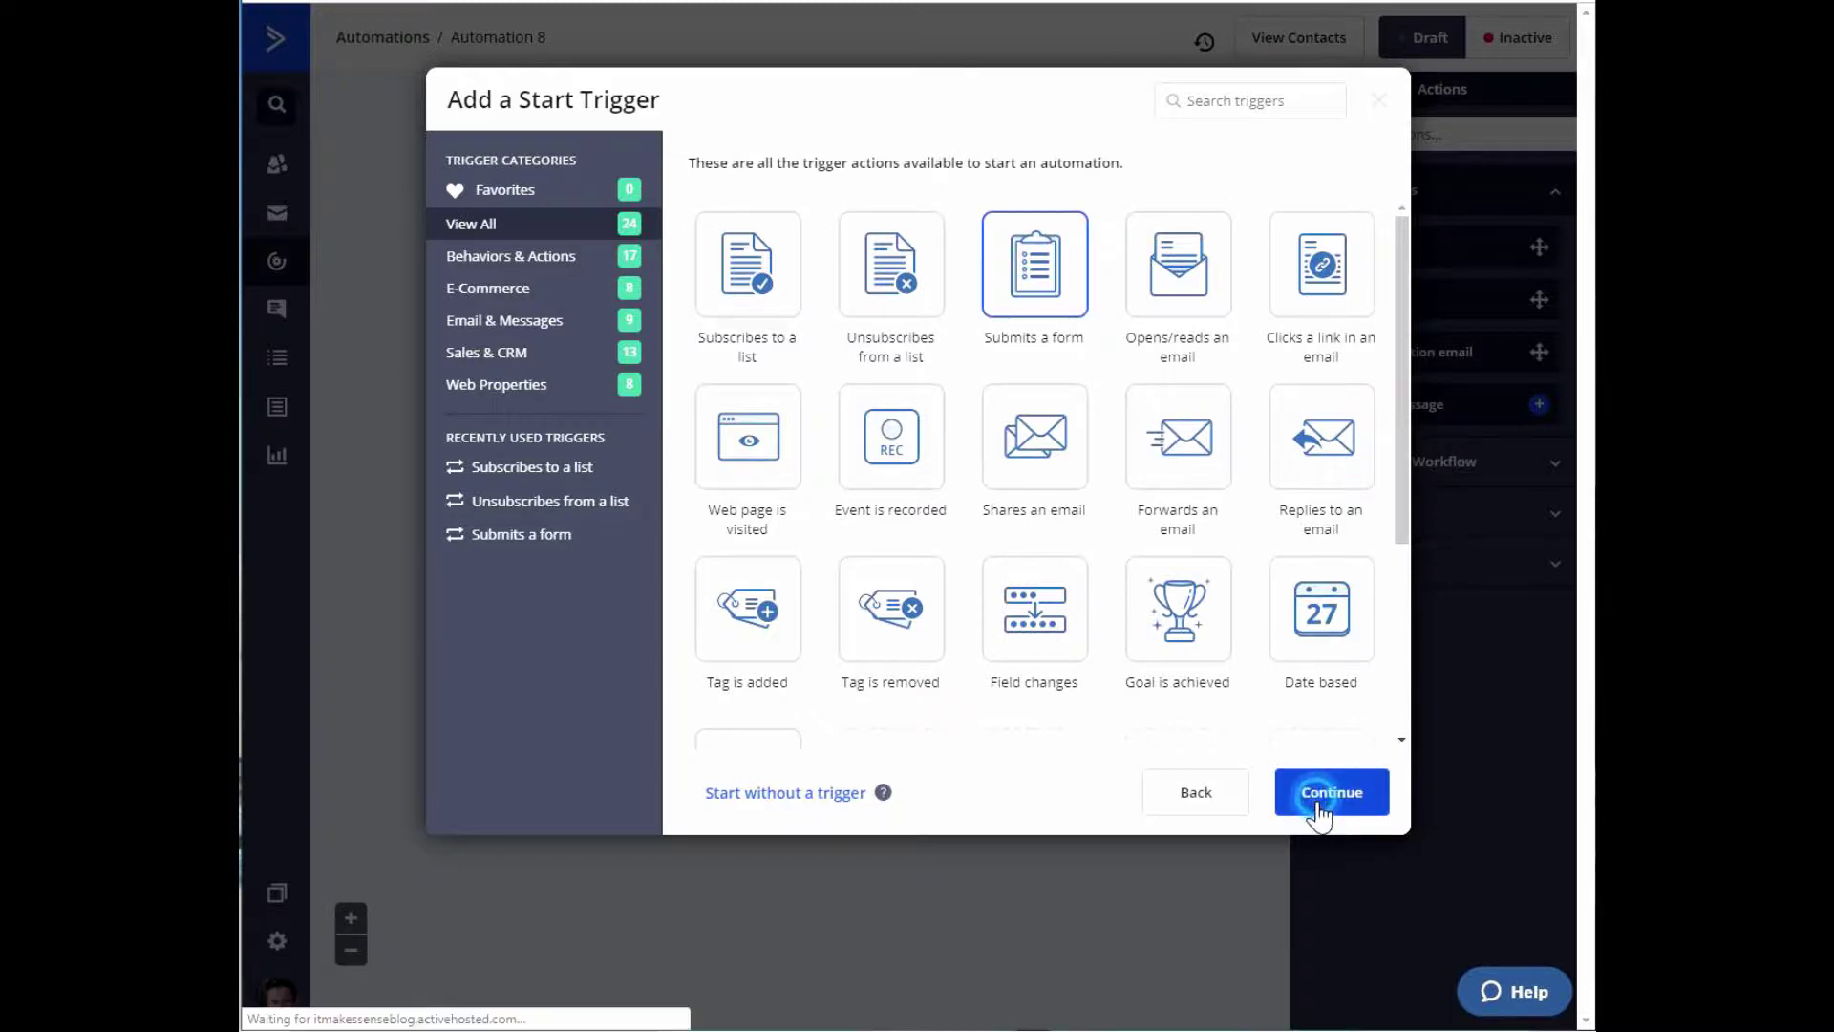
left_click(679, 174)
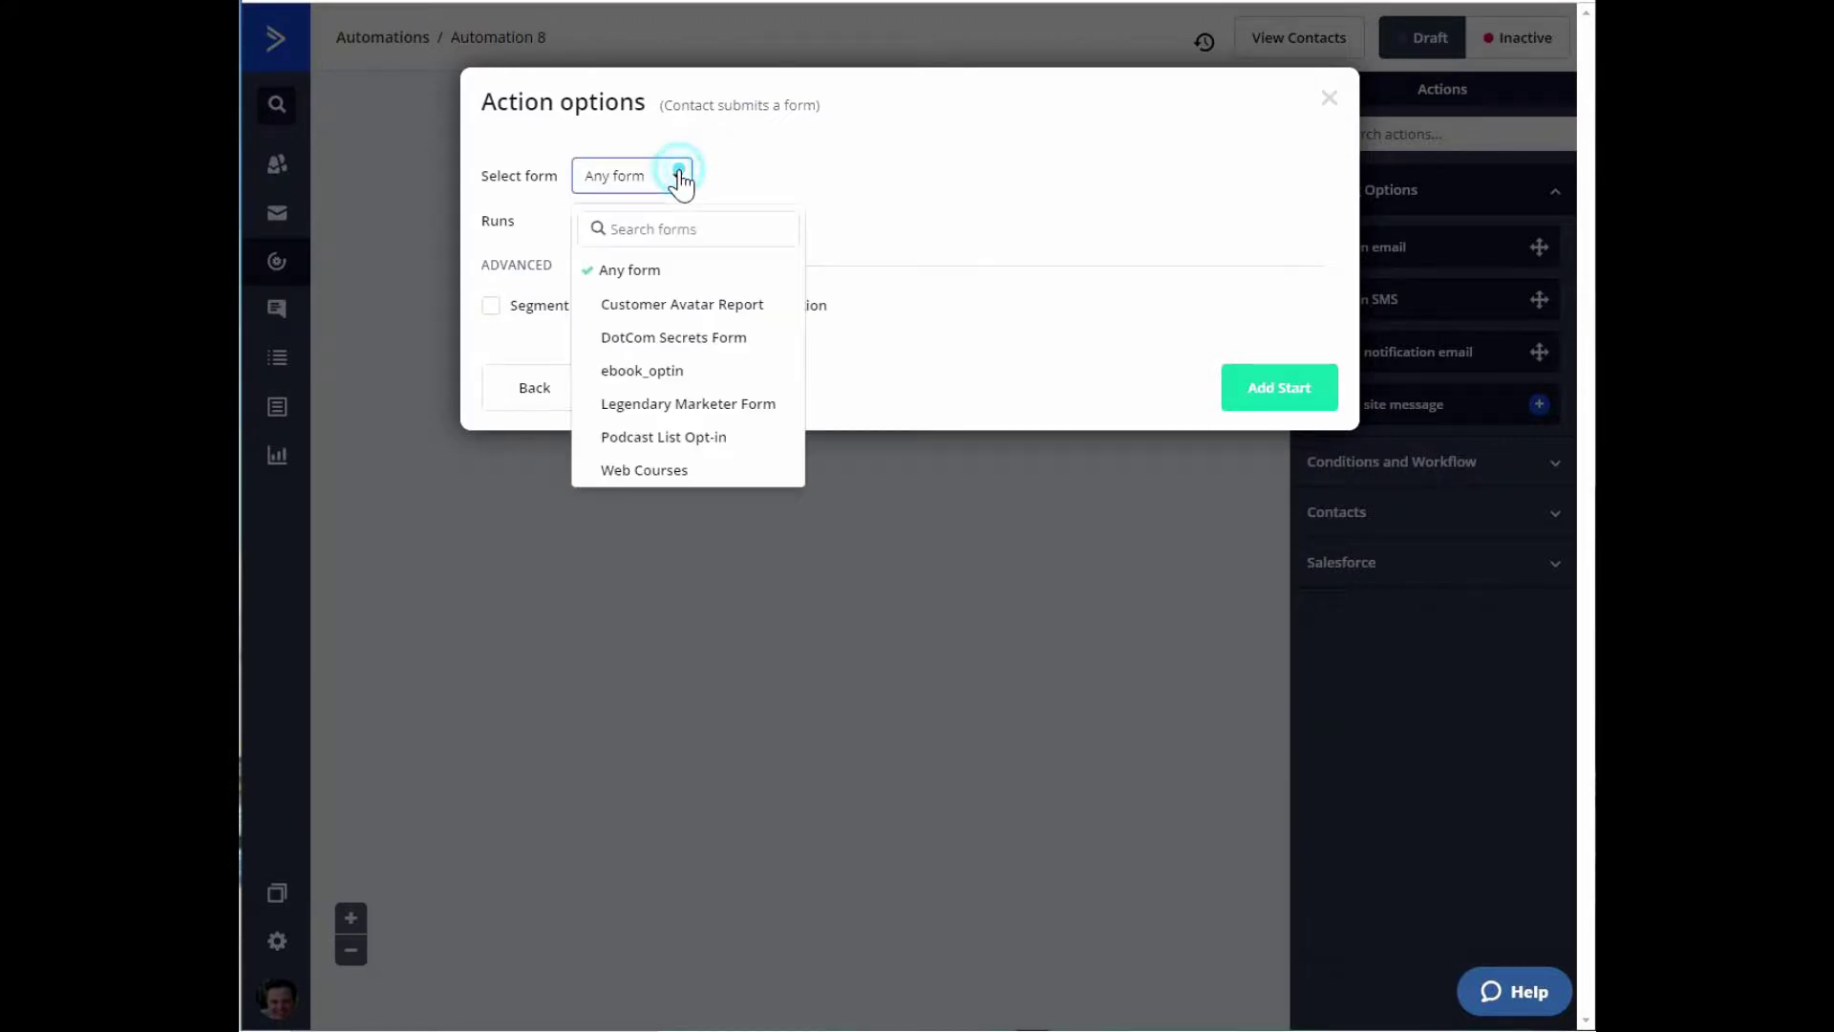
left_click(669, 440)
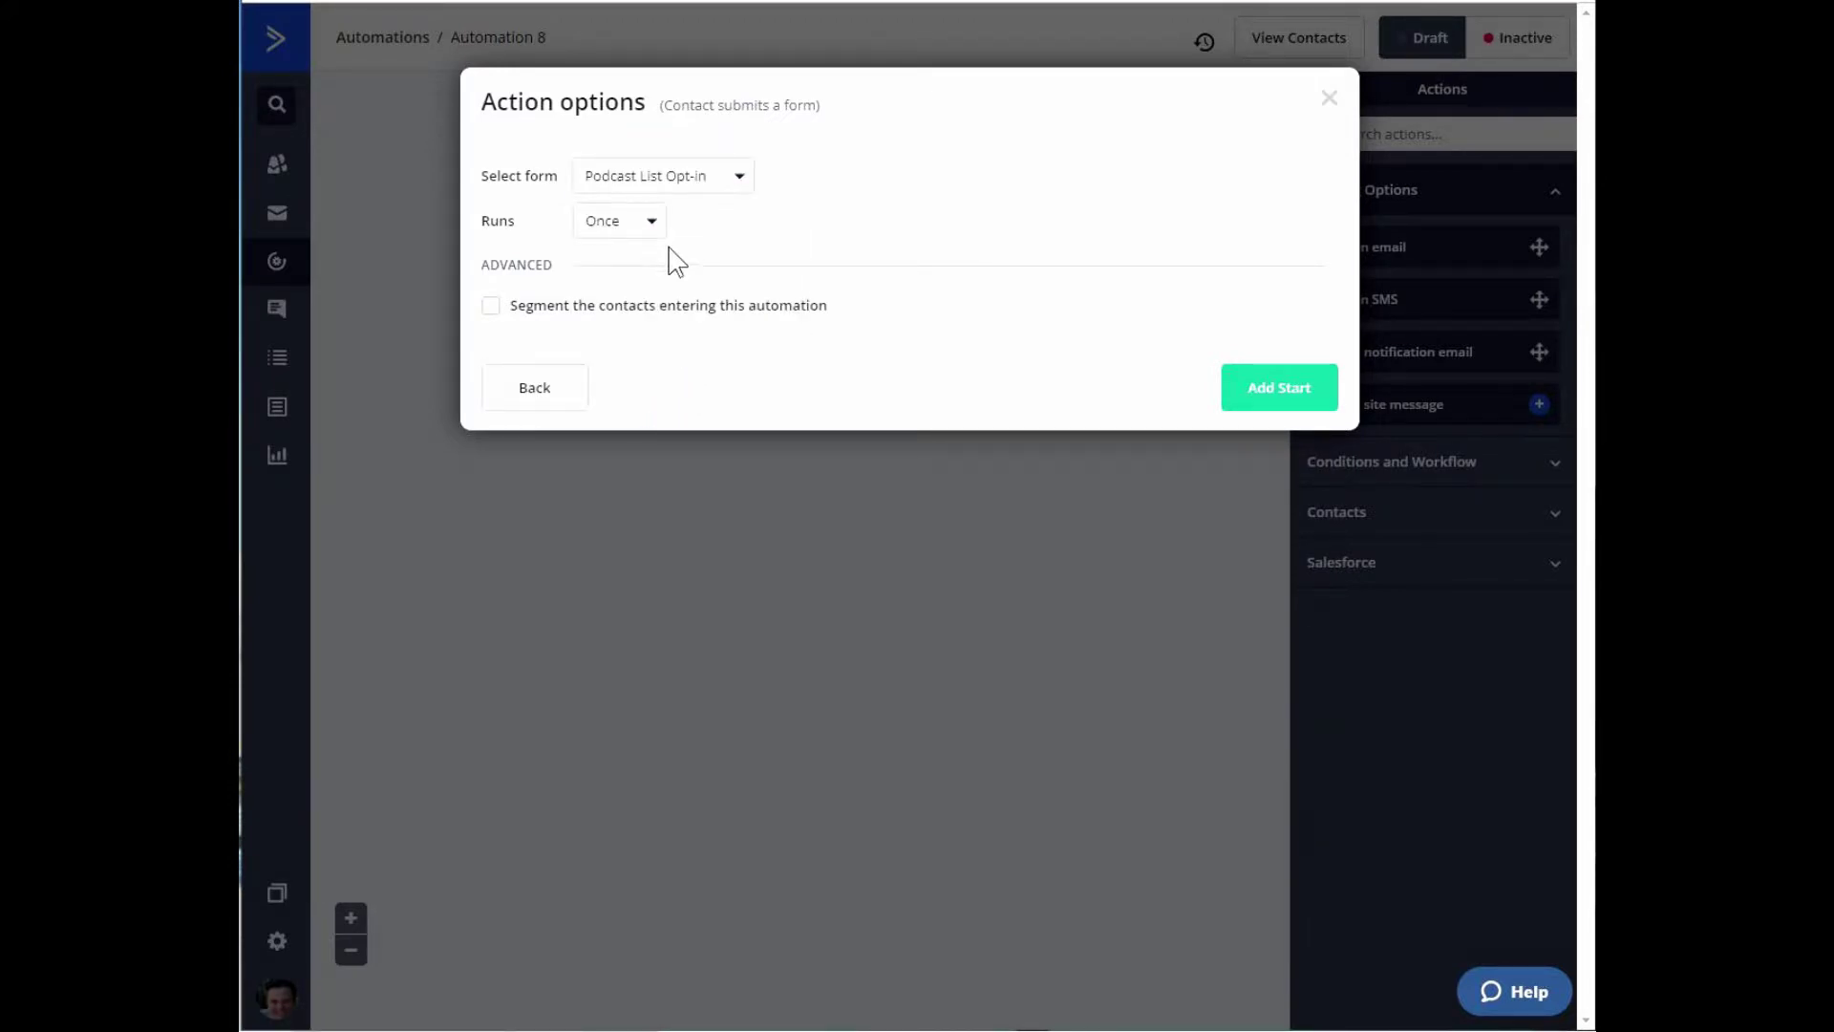
left_click(1278, 390)
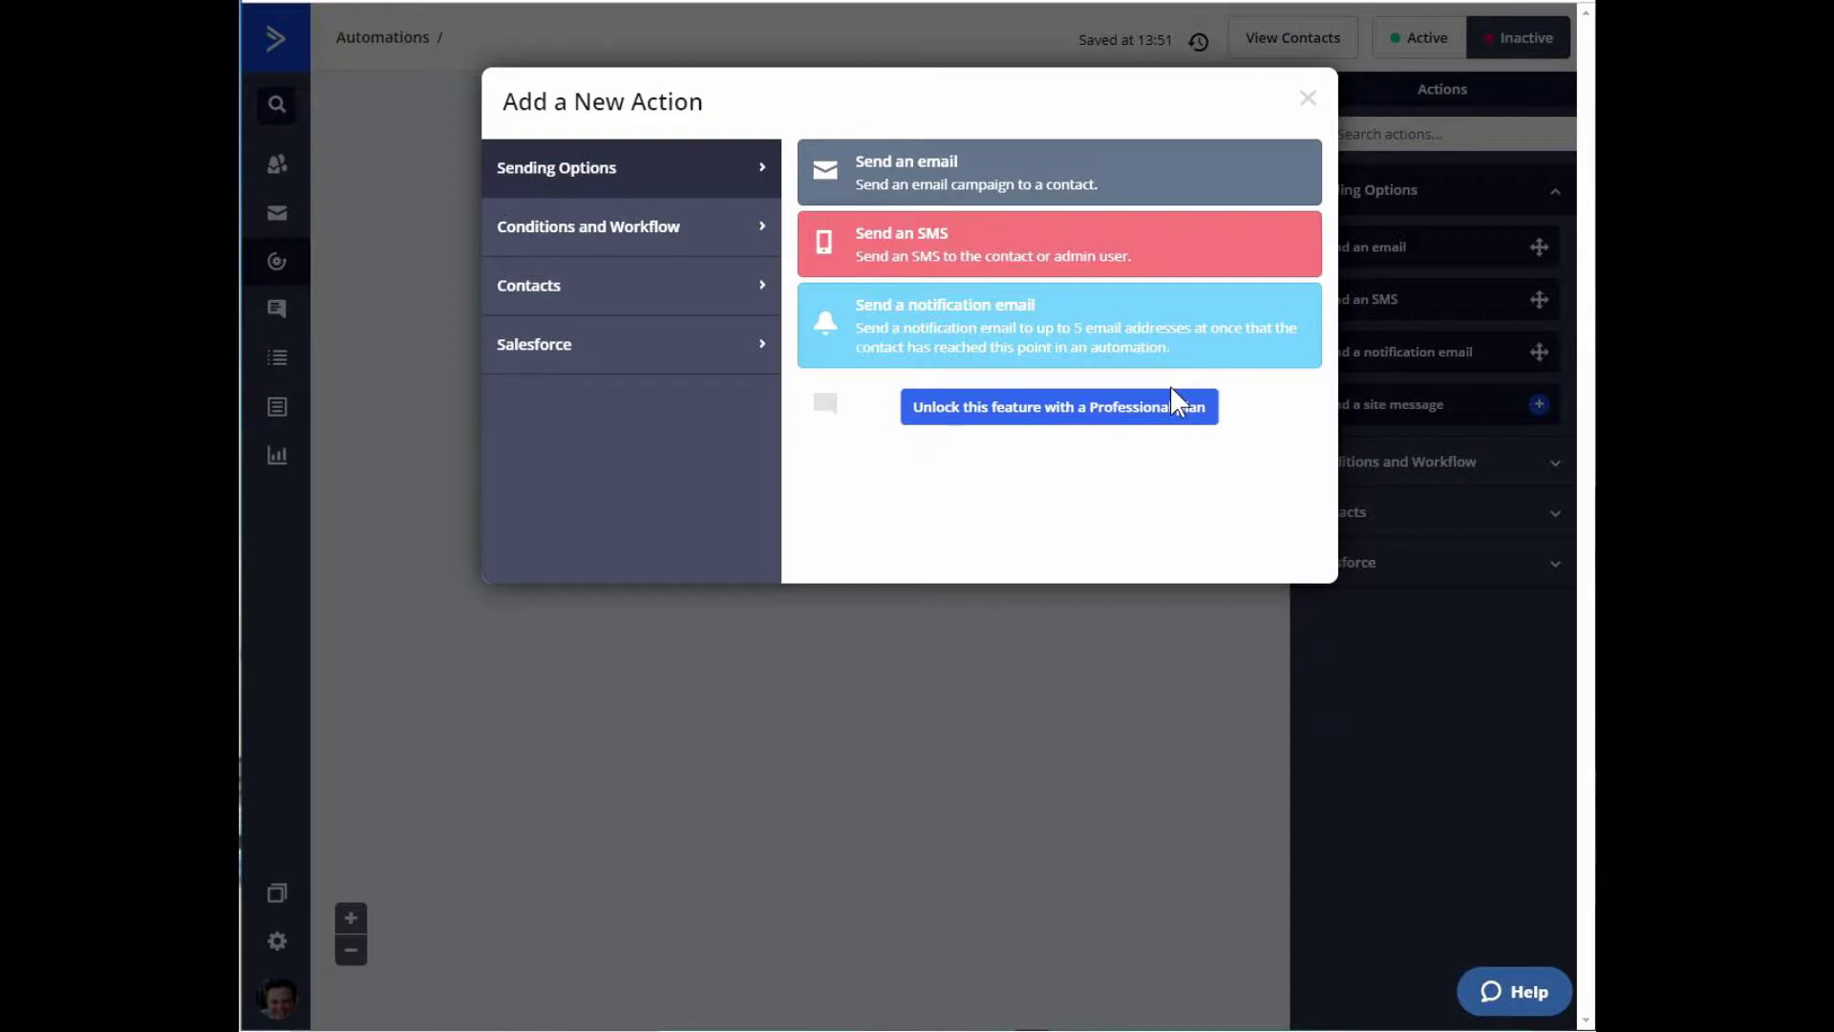
Add a Send an email step and create a new email named 'Podcast list'.
left_click(964, 186)
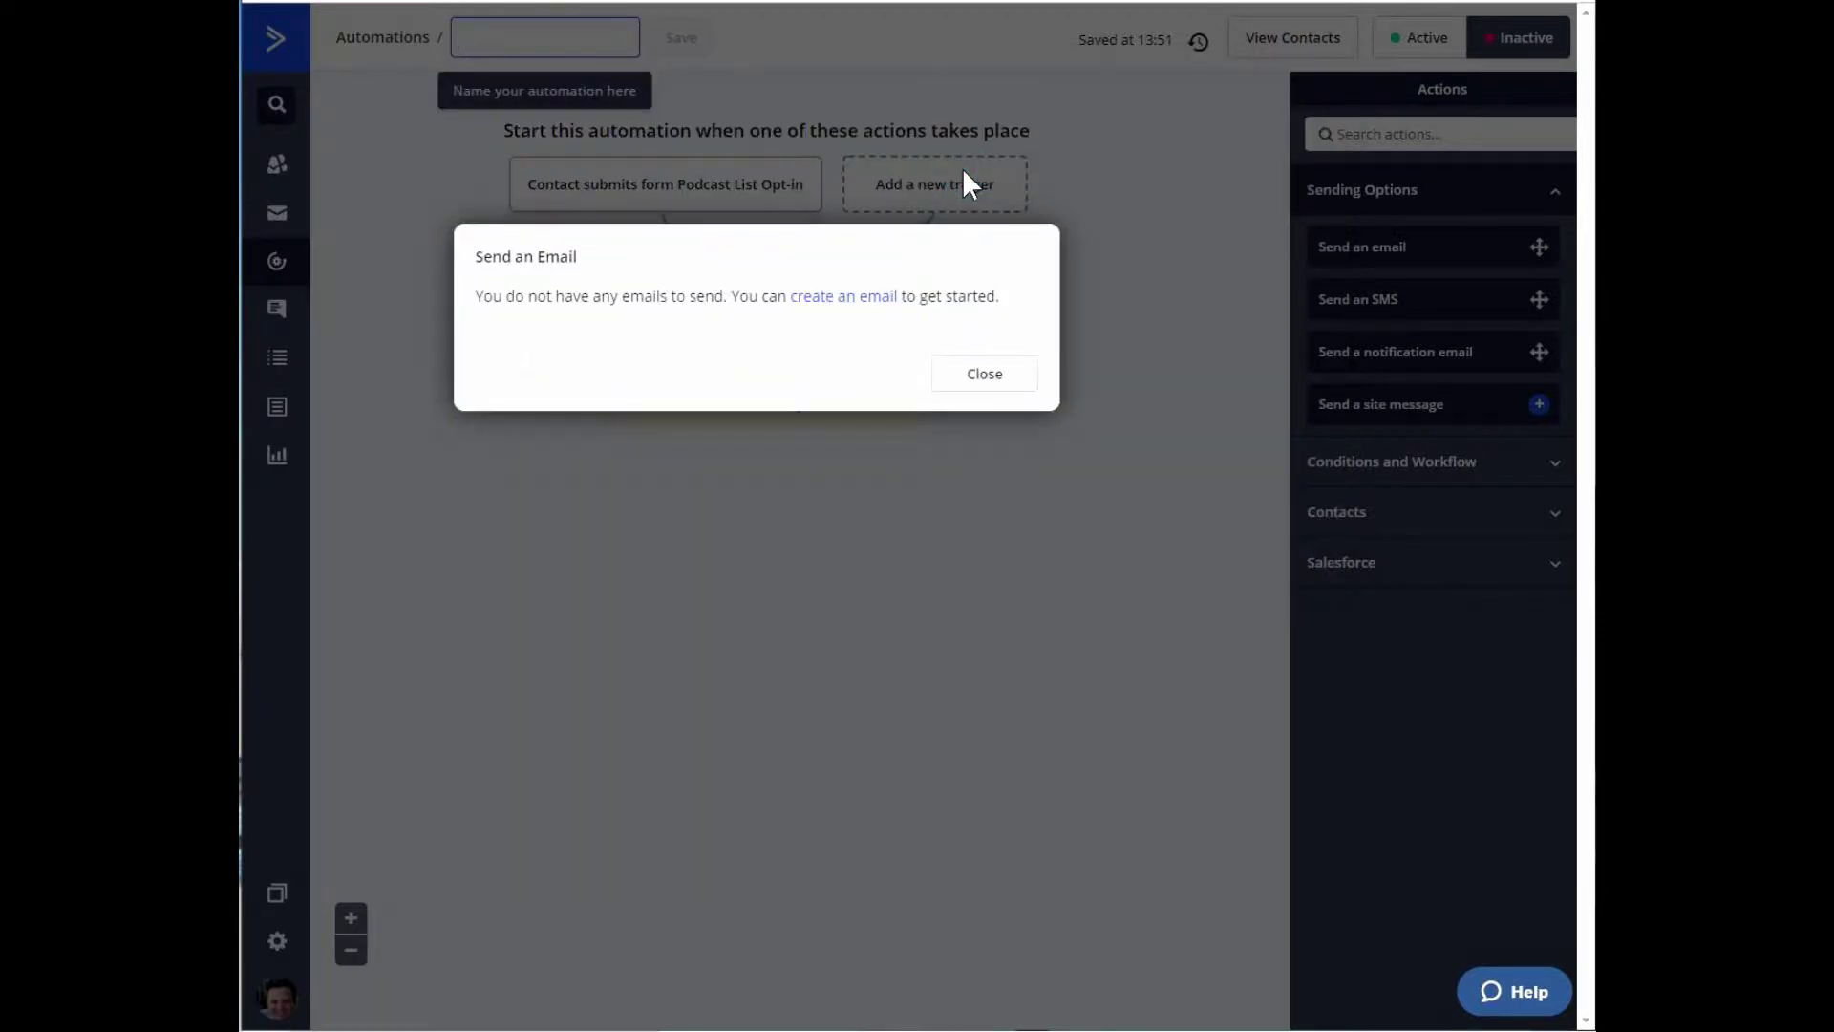
left_click(825, 296)
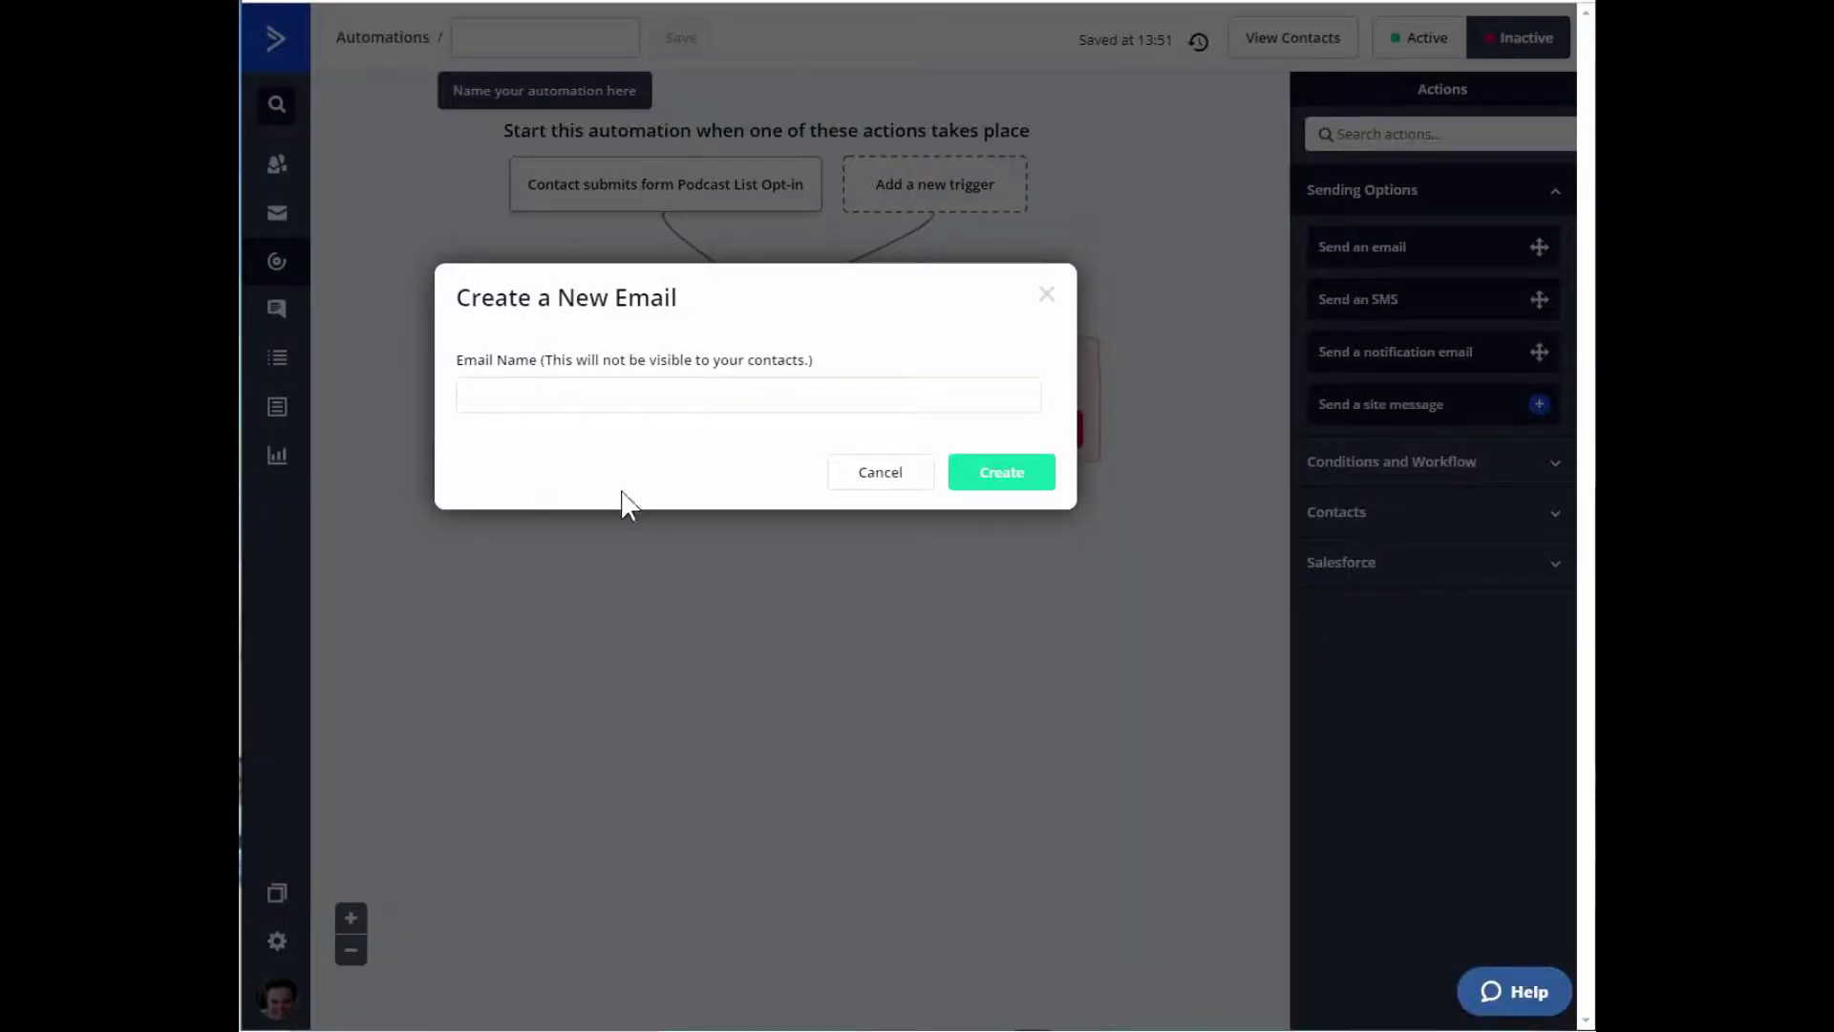
left_click(622, 400)
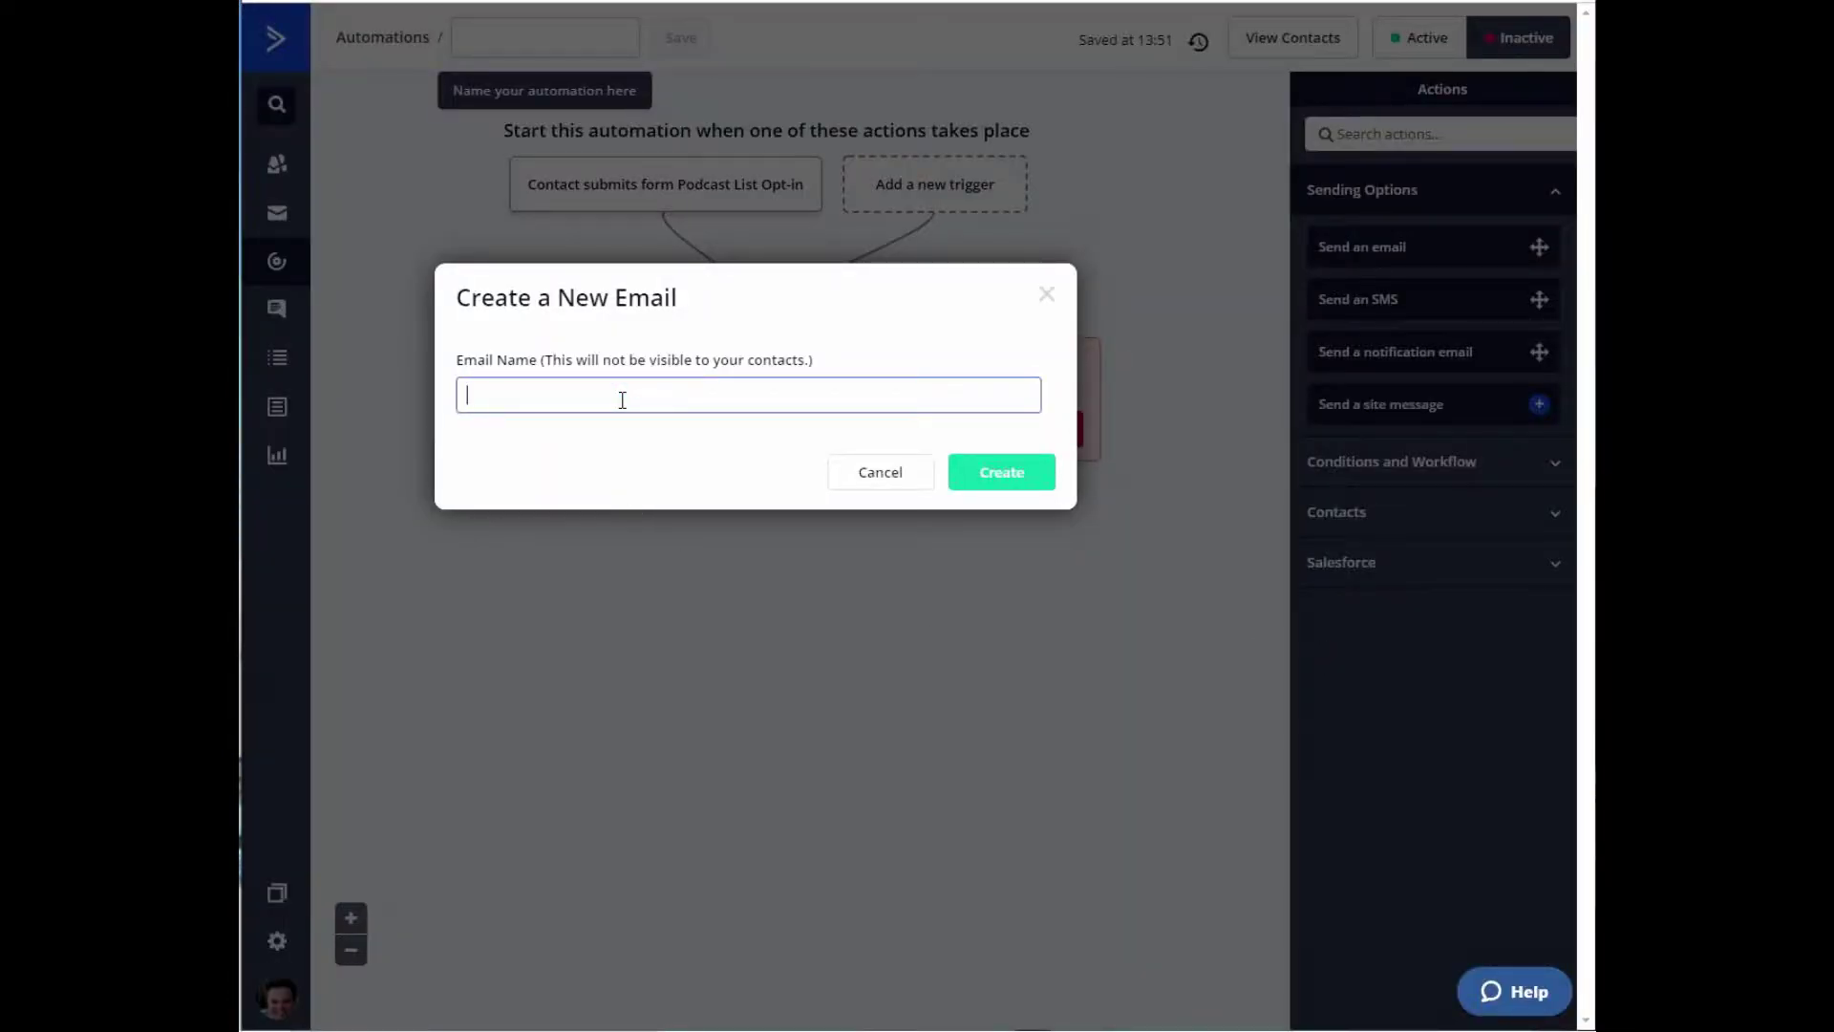
type("Podcast list")
left_click(967, 480)
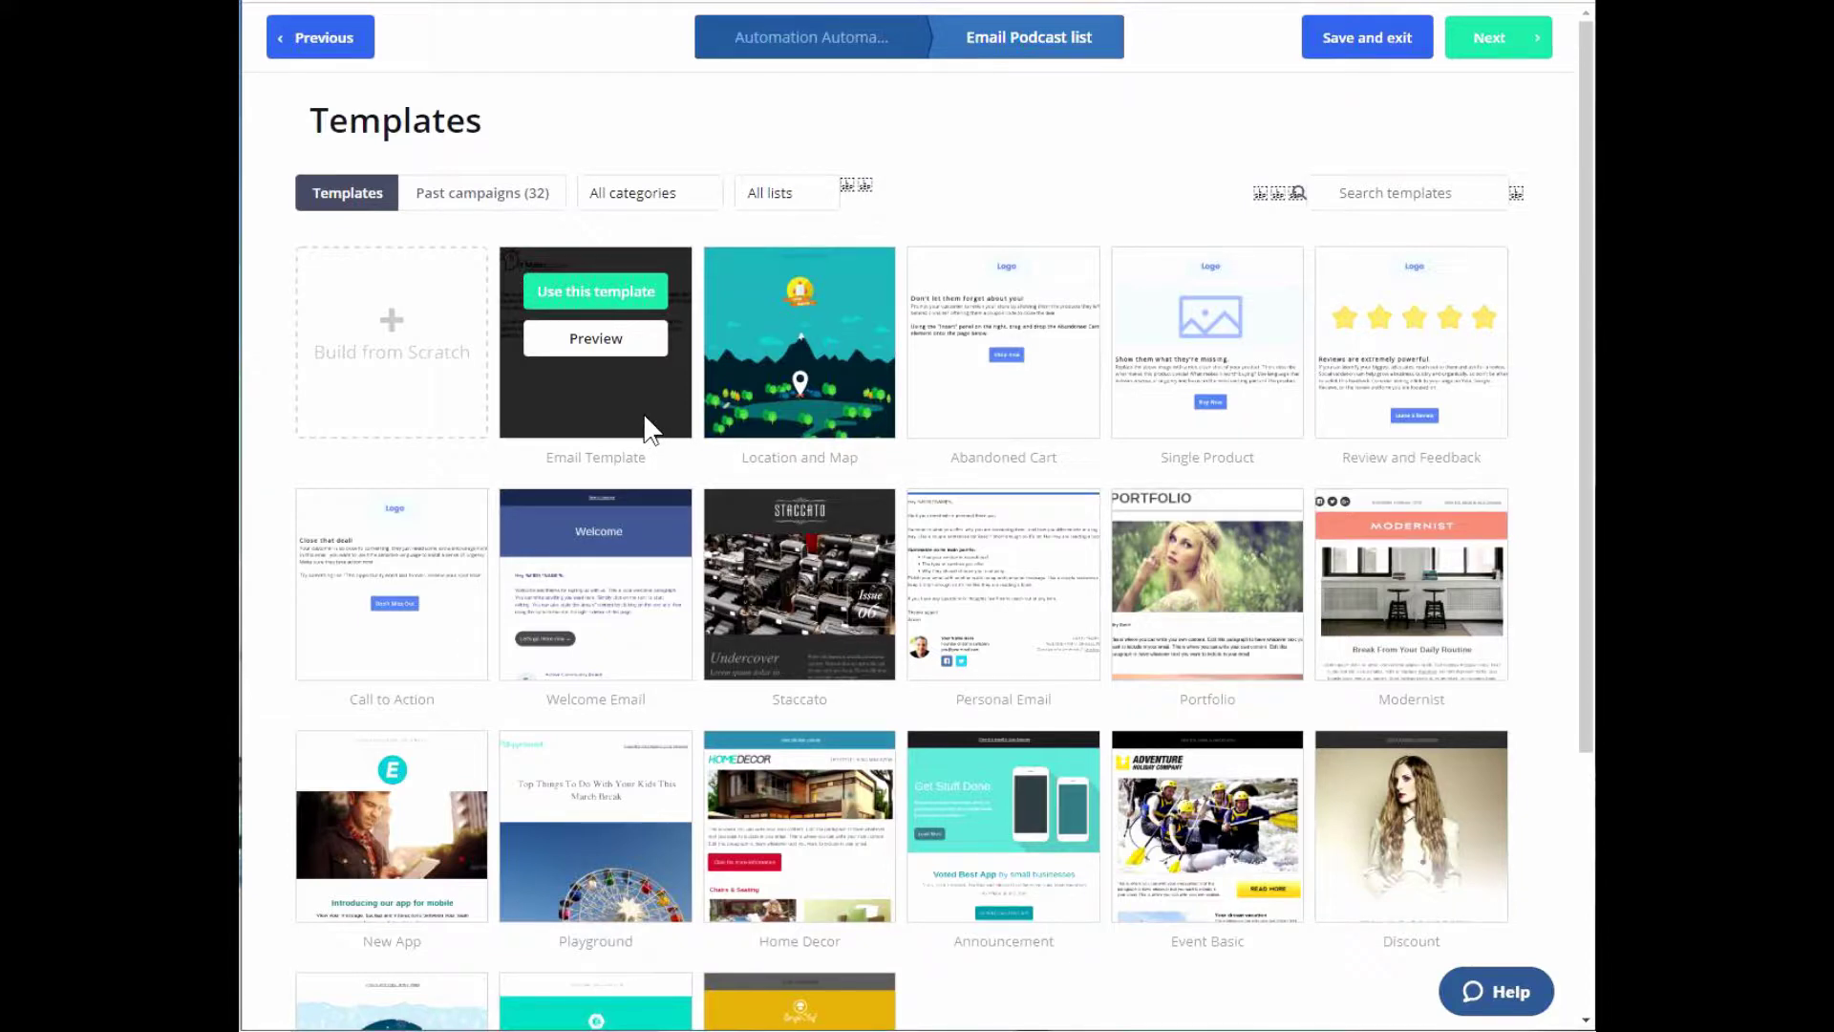
Use the It Makes Sense Email Template with subject 'Here is your free 50 Must Listen To Podcasts!'.
scroll(955, 621, "down", 3)
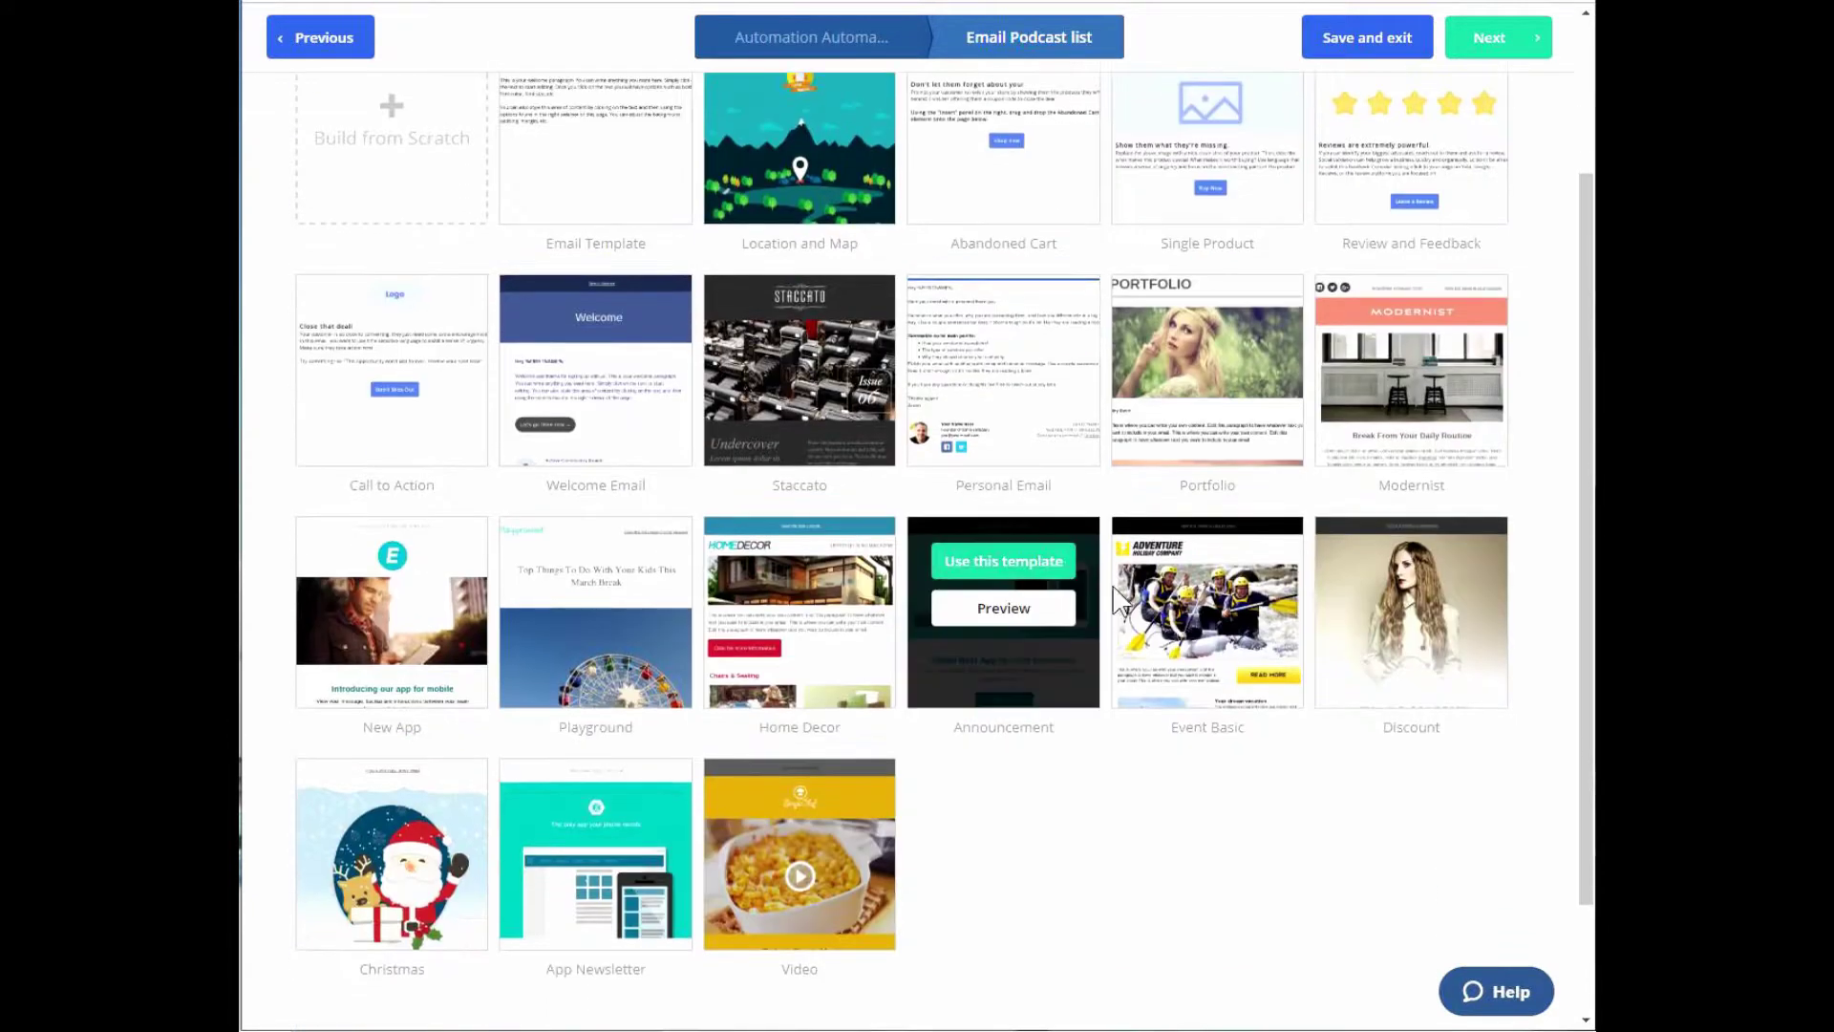
scroll(1146, 765, "up", 3)
mouse_move(638, 376)
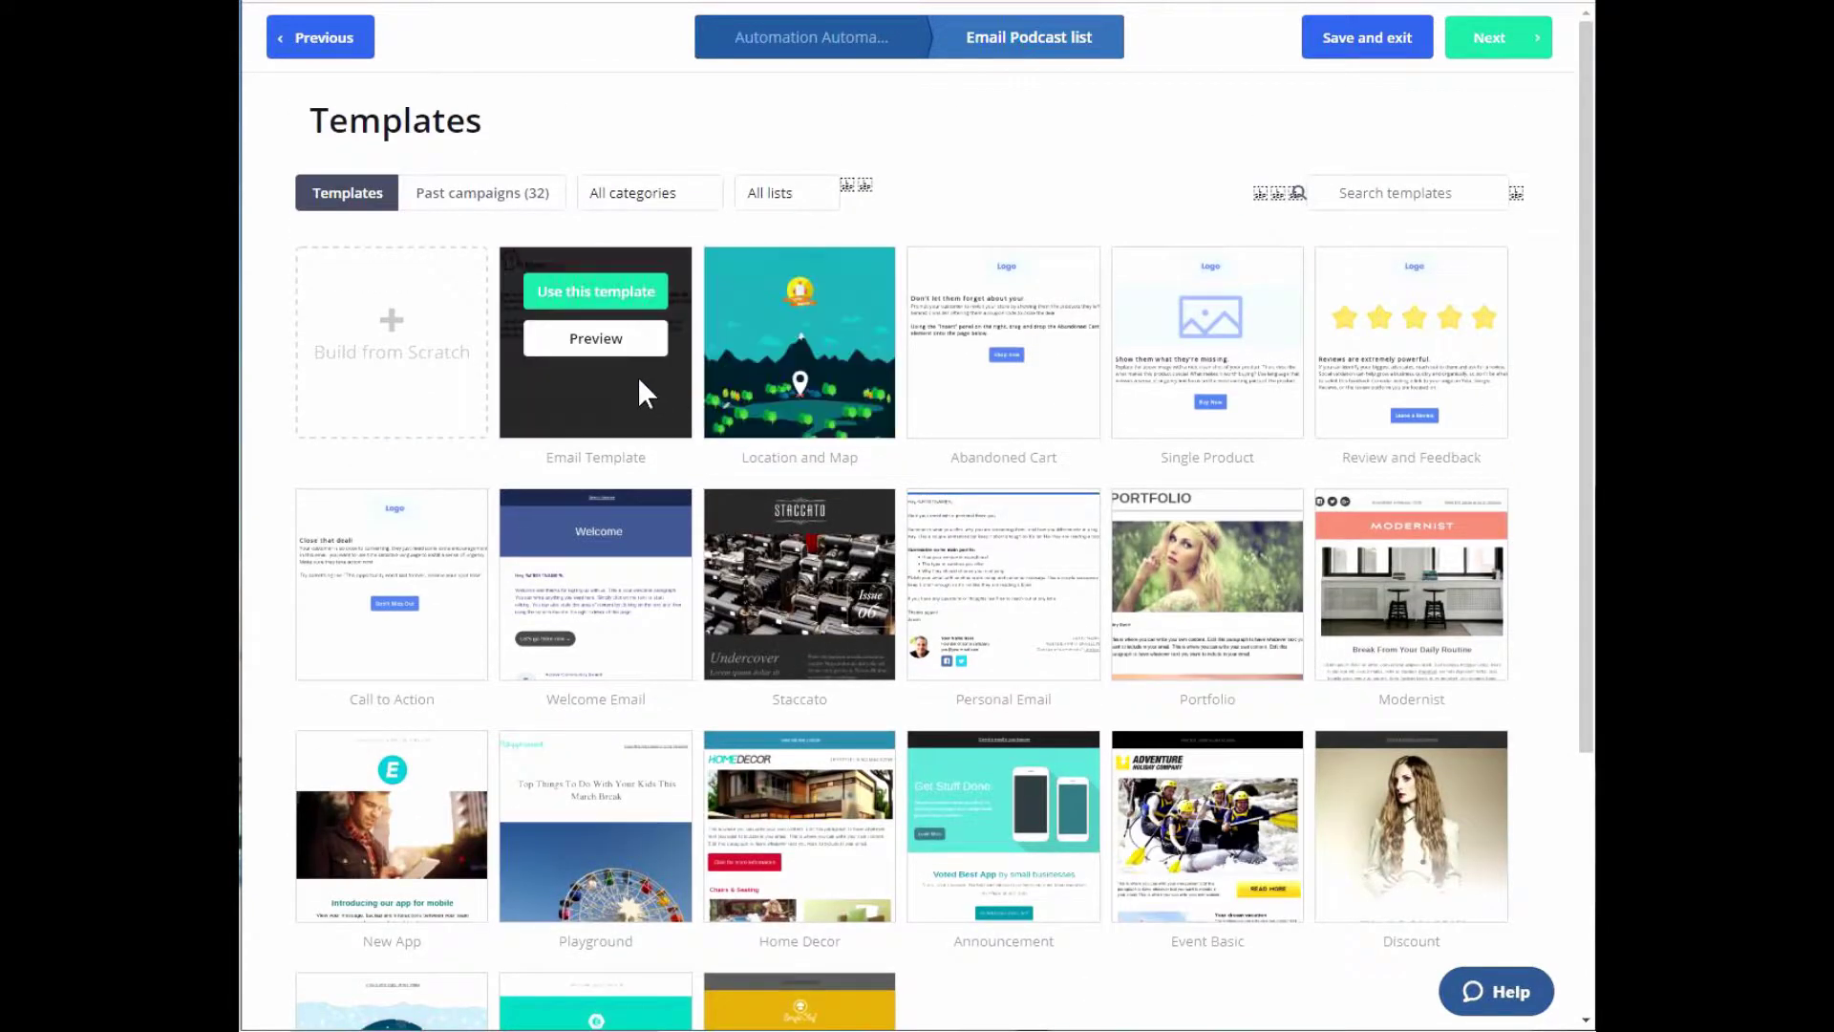
left_click(609, 303)
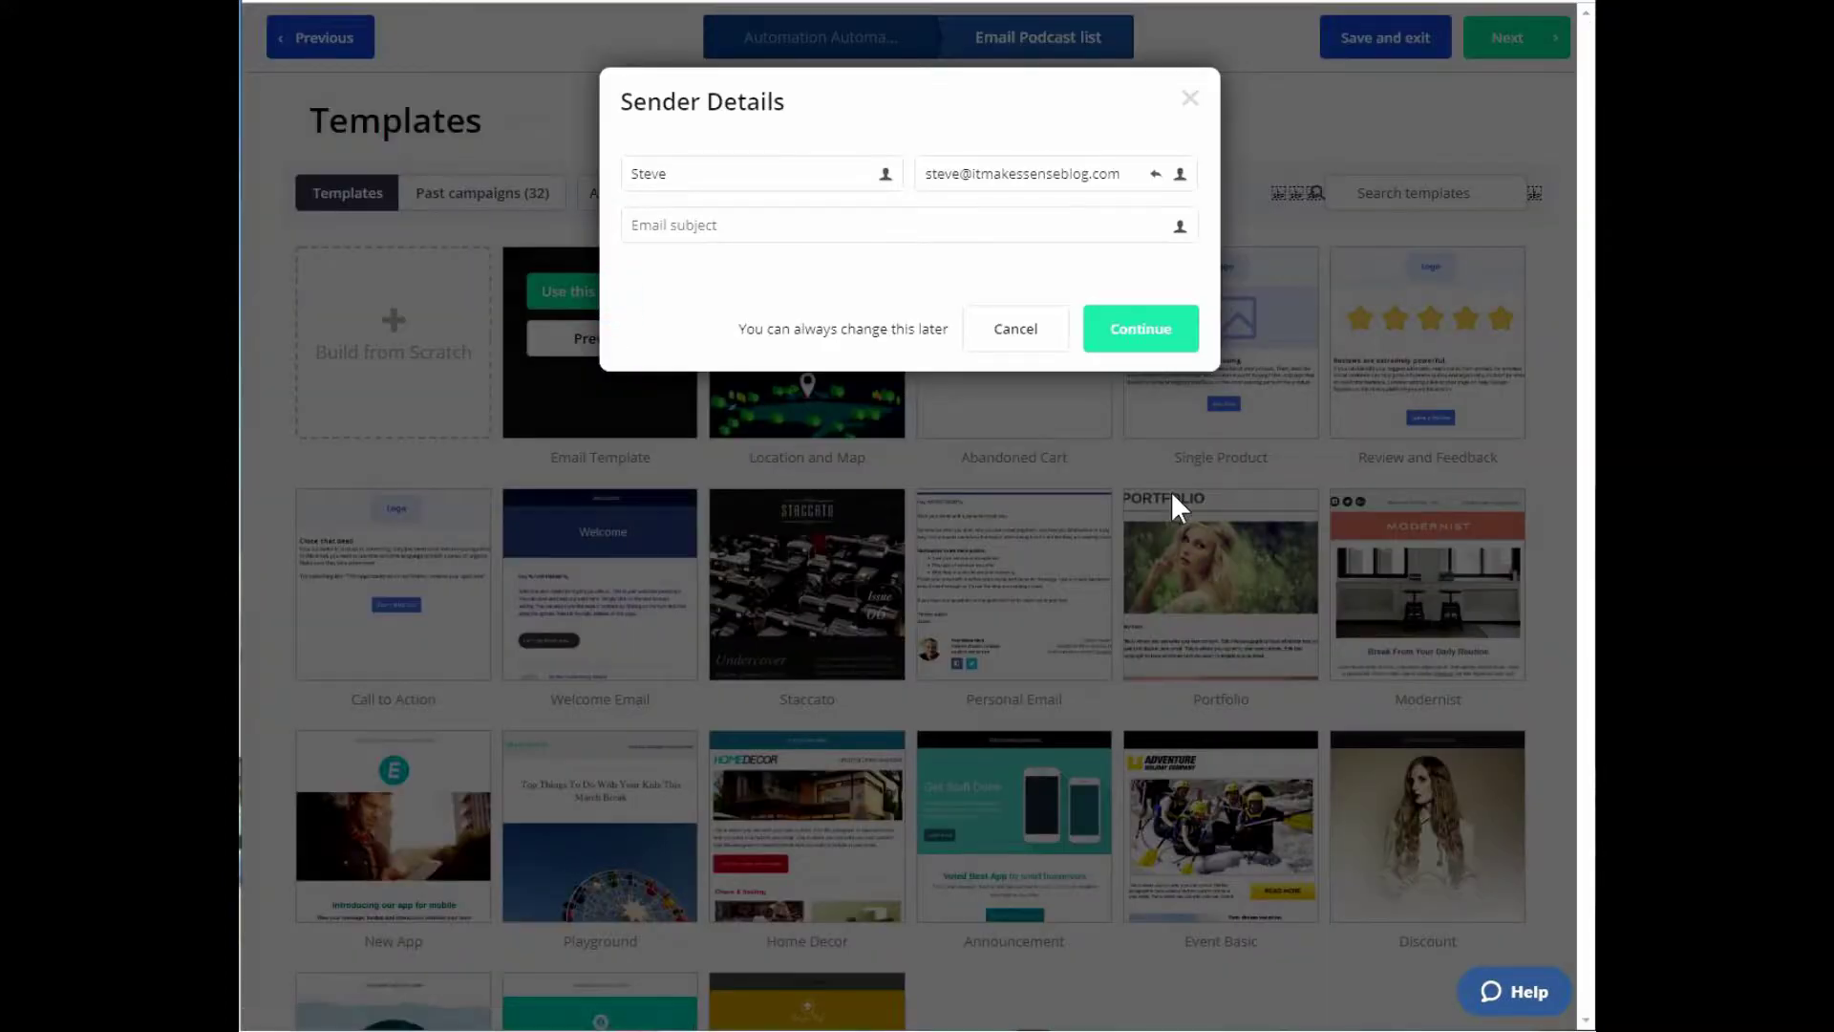
left_click(966, 225)
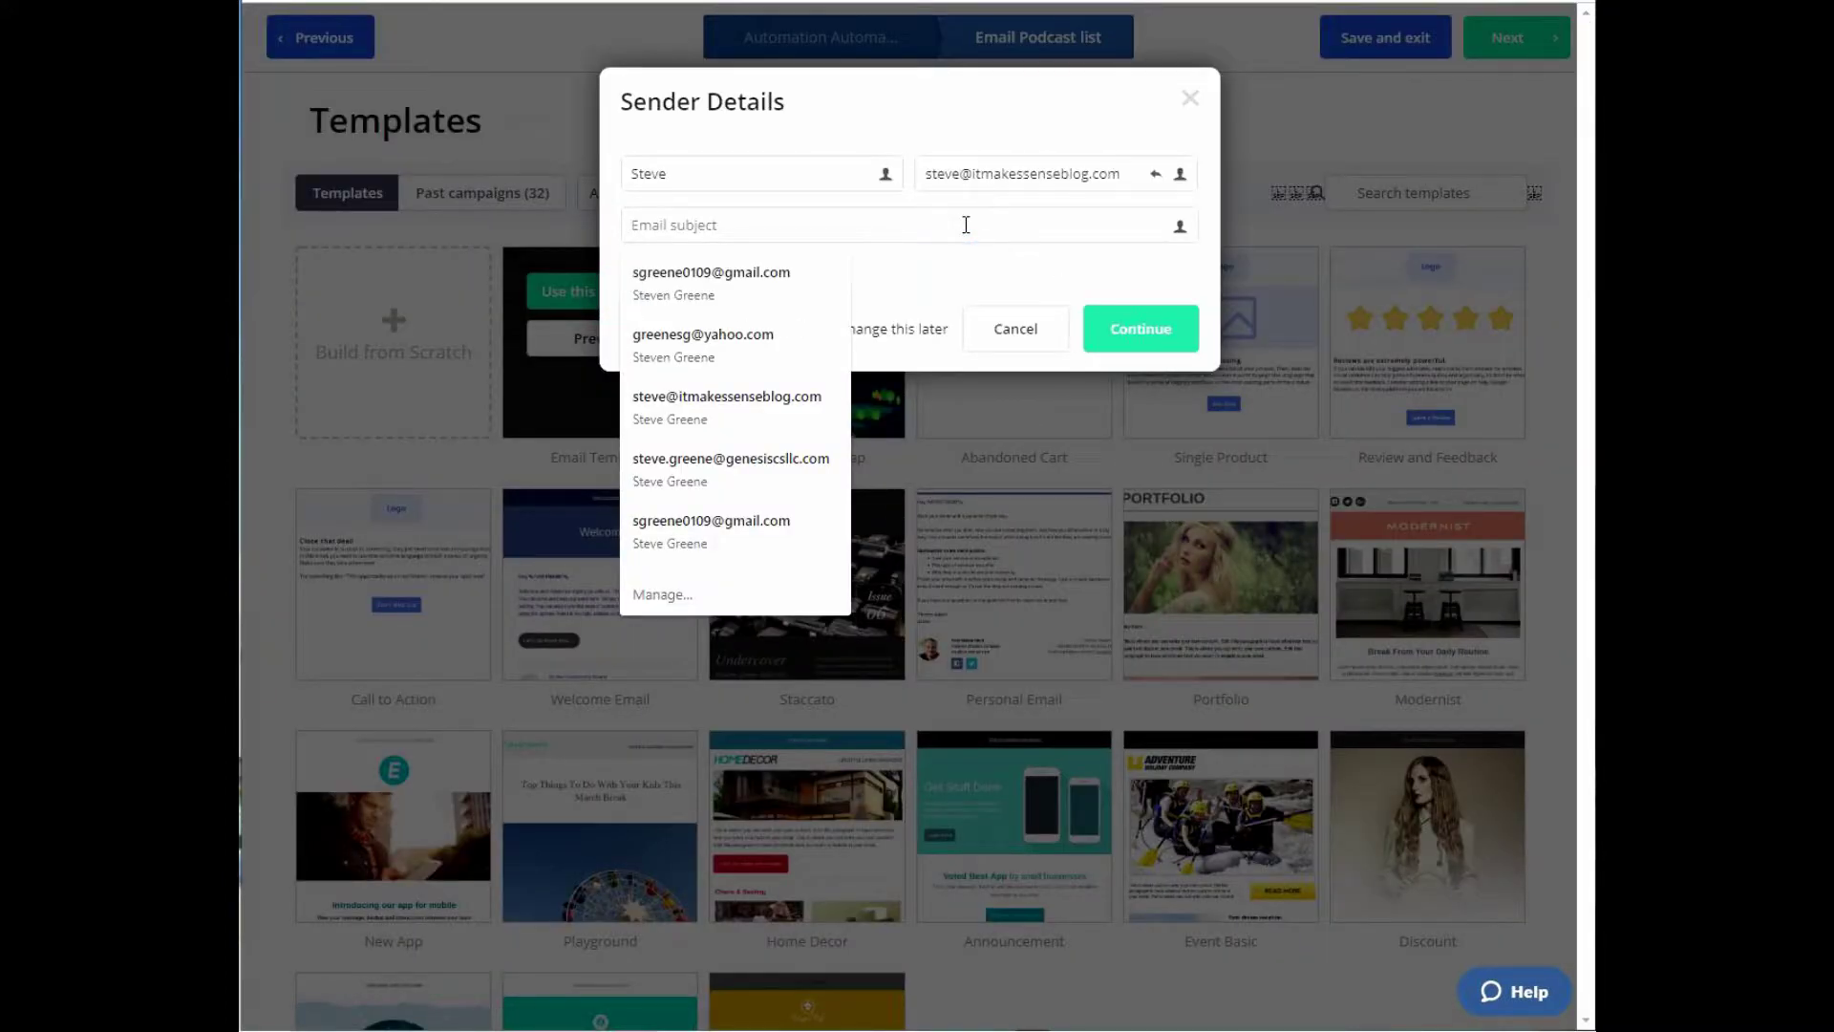
type("Her")
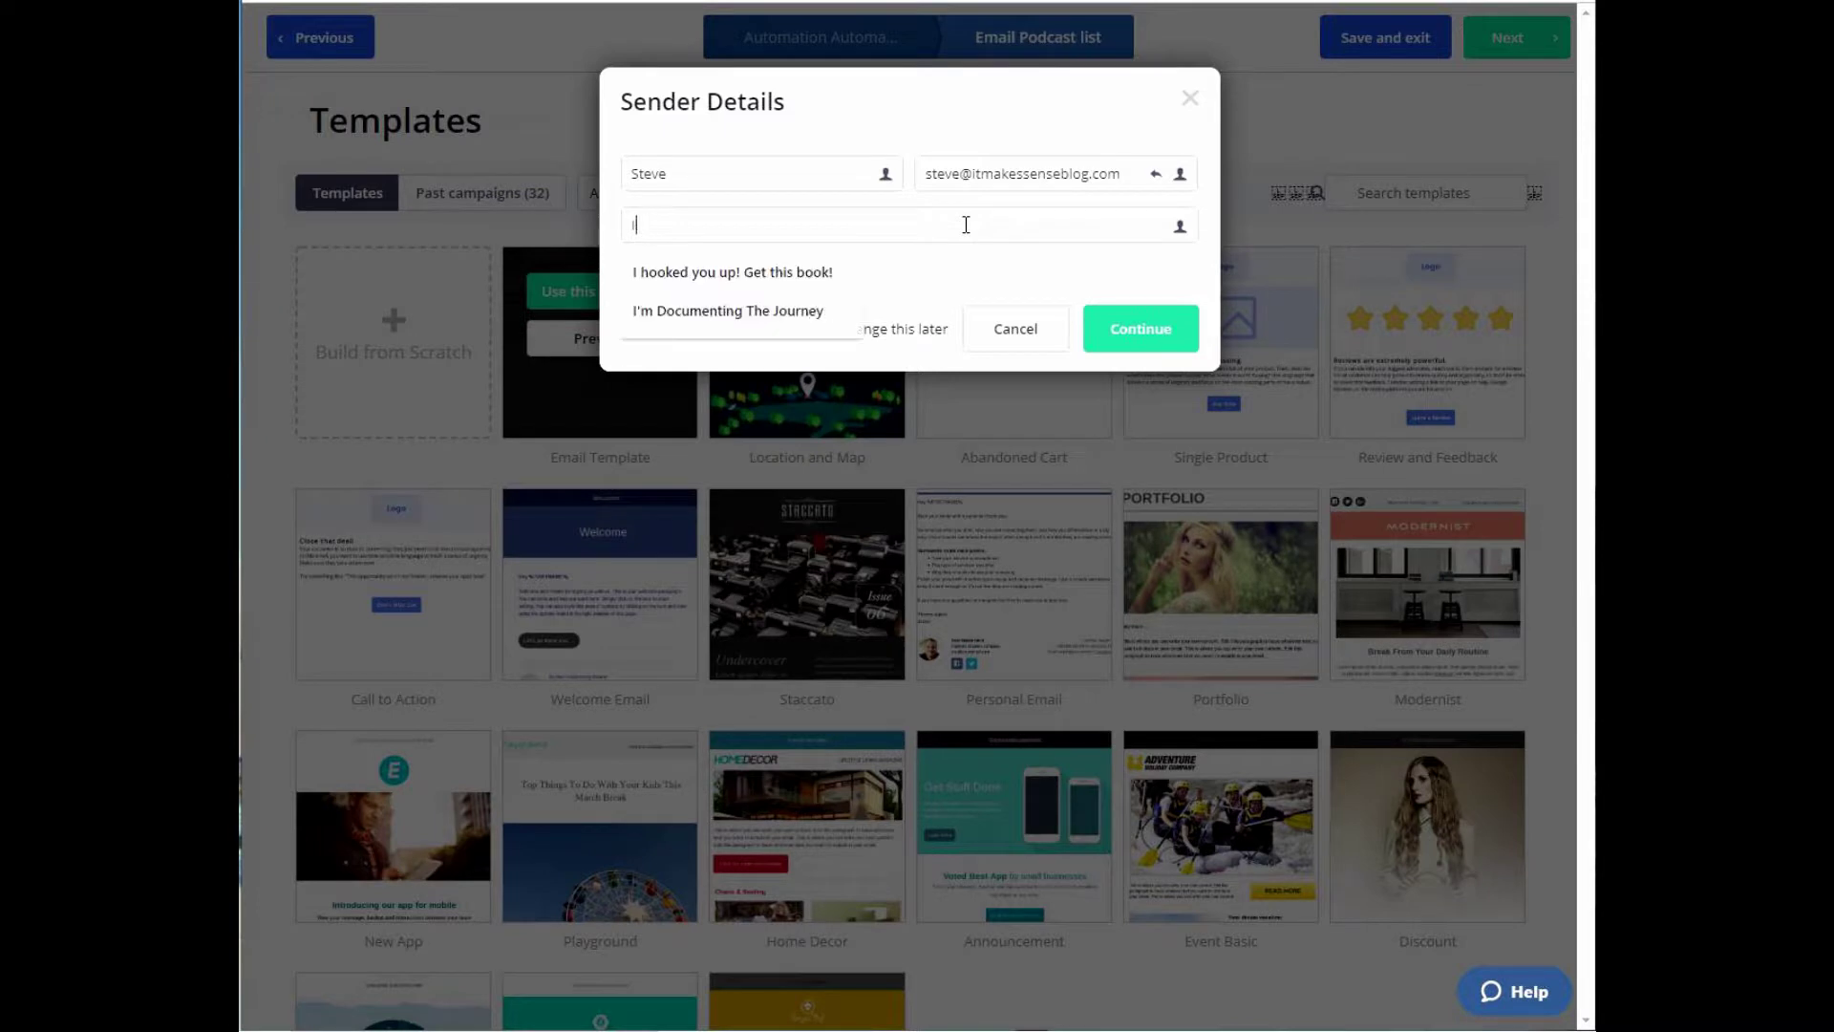
type("e is your free ")
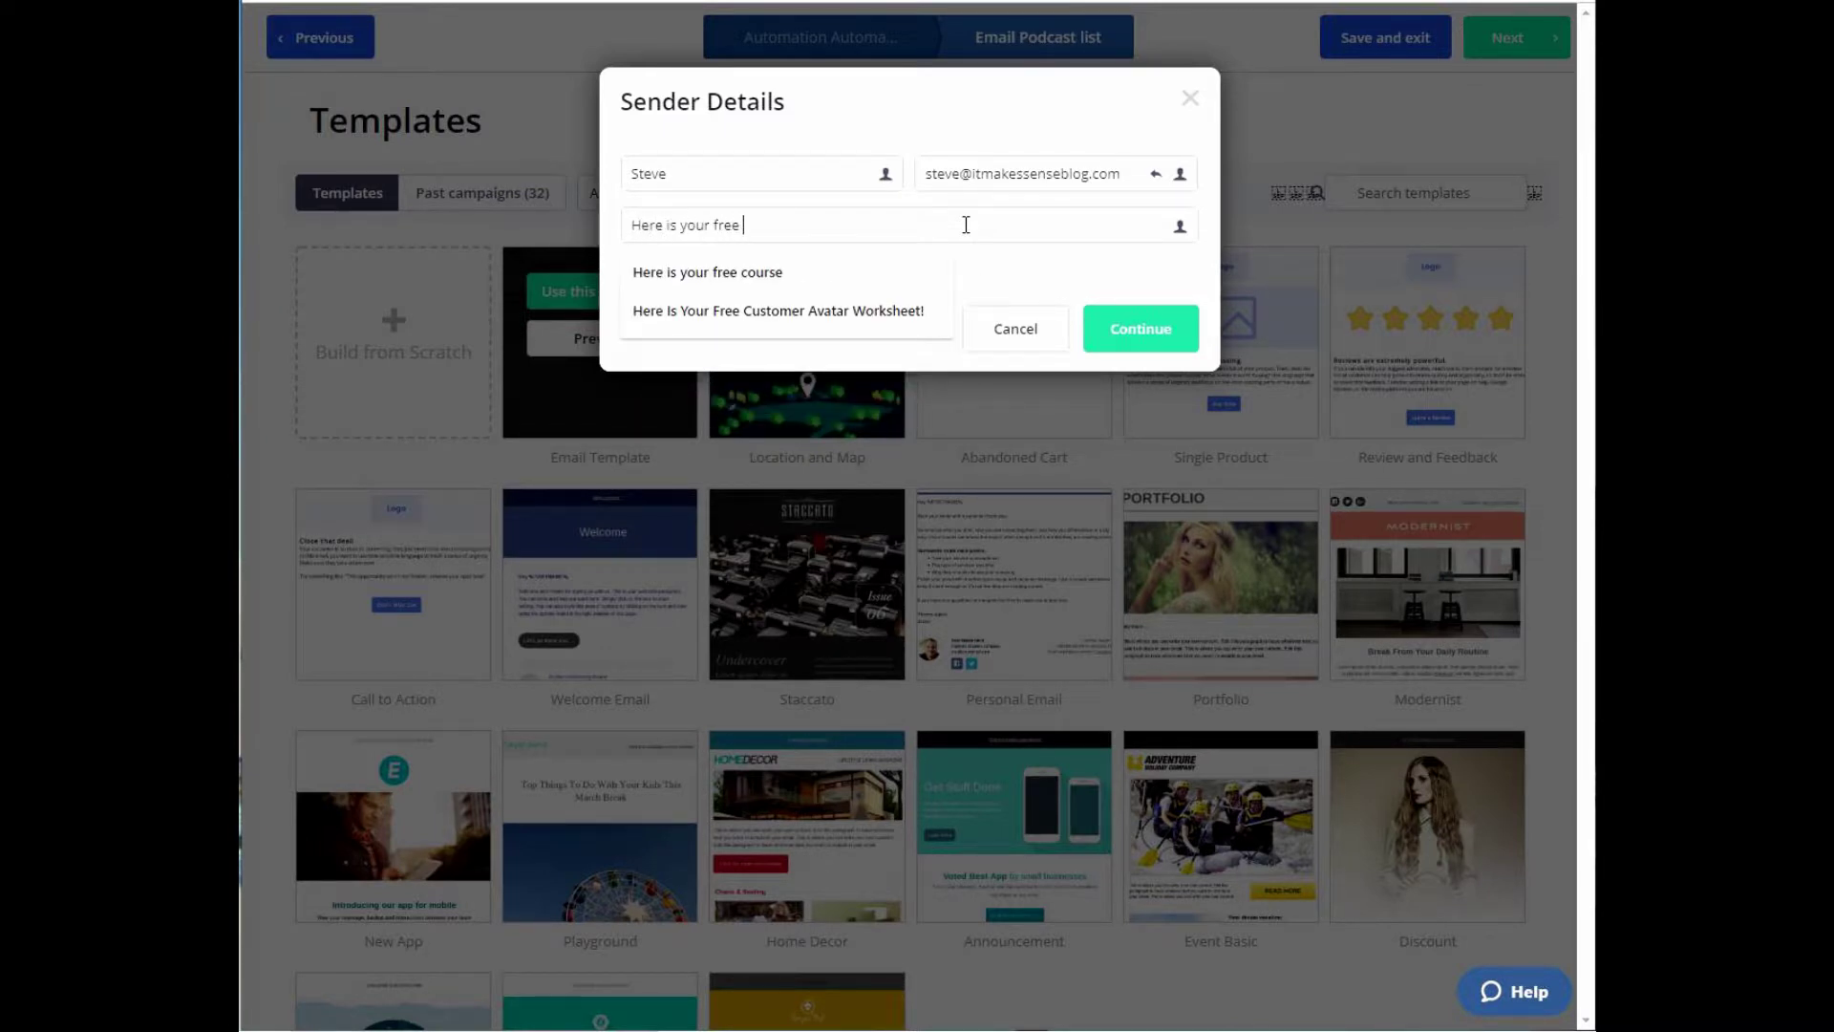
type("50 Must Listen To Podcasts!")
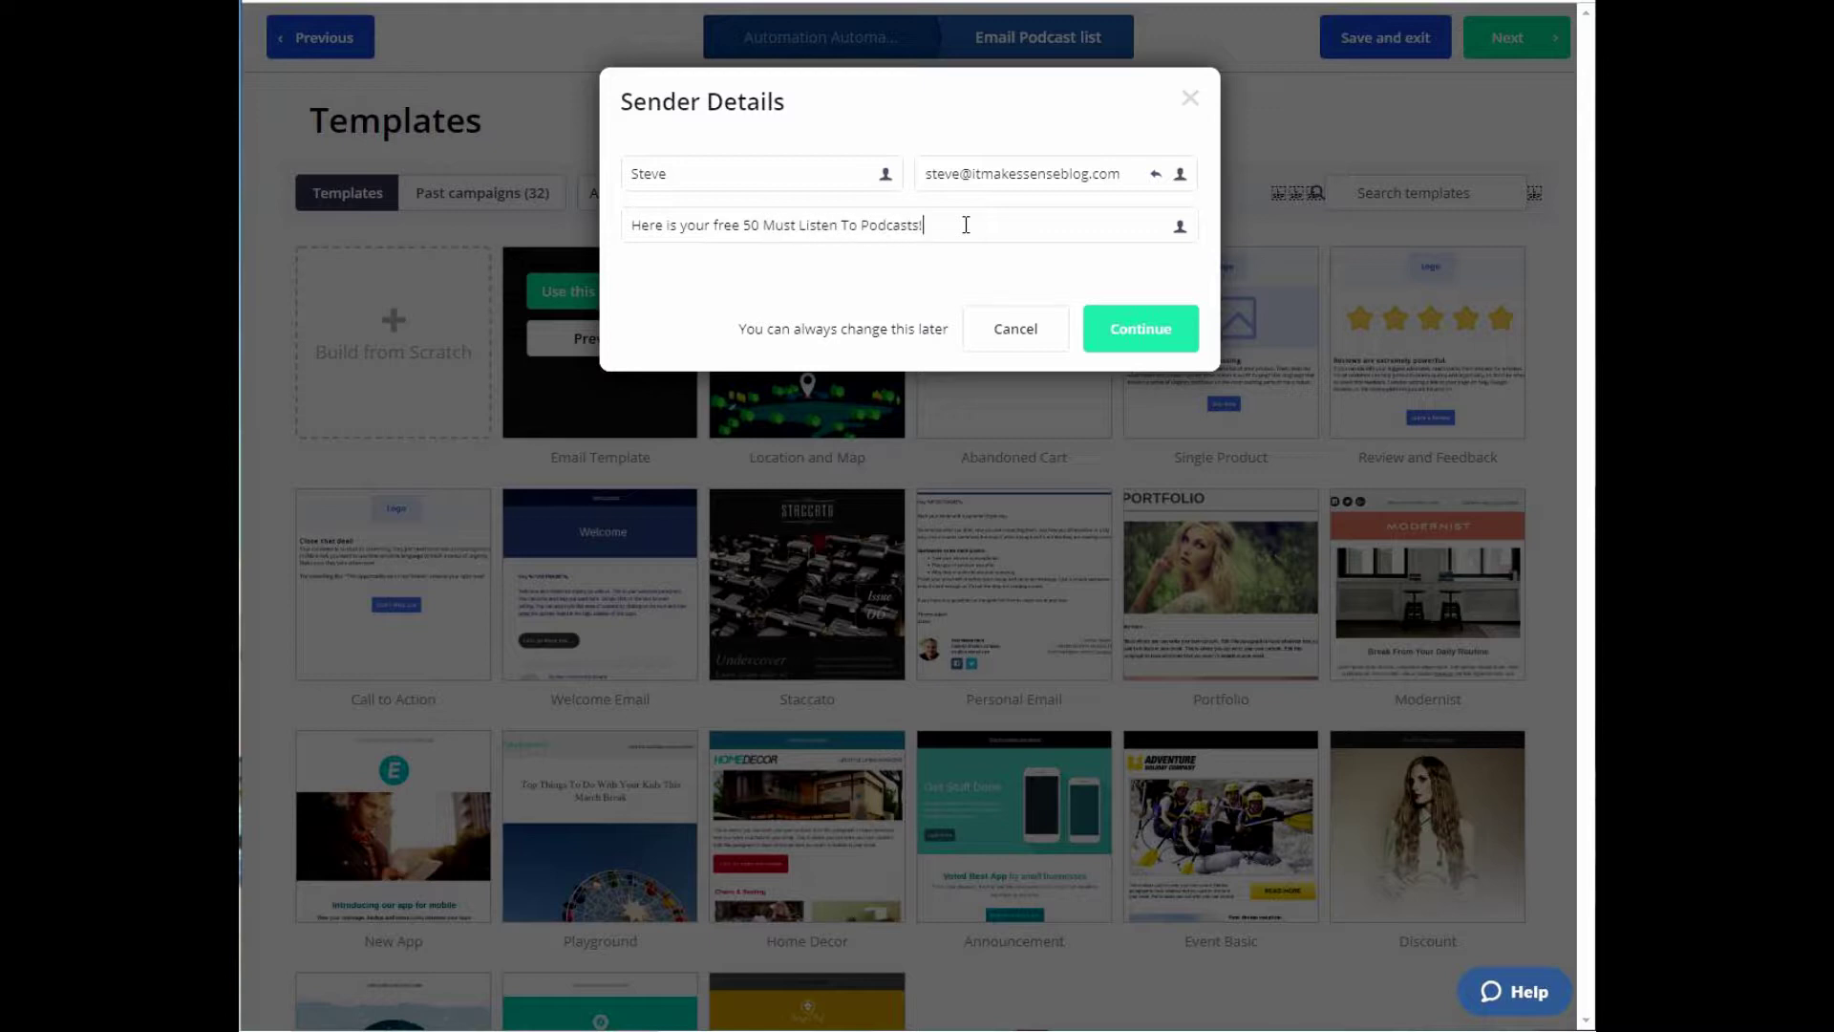
left_click(1150, 332)
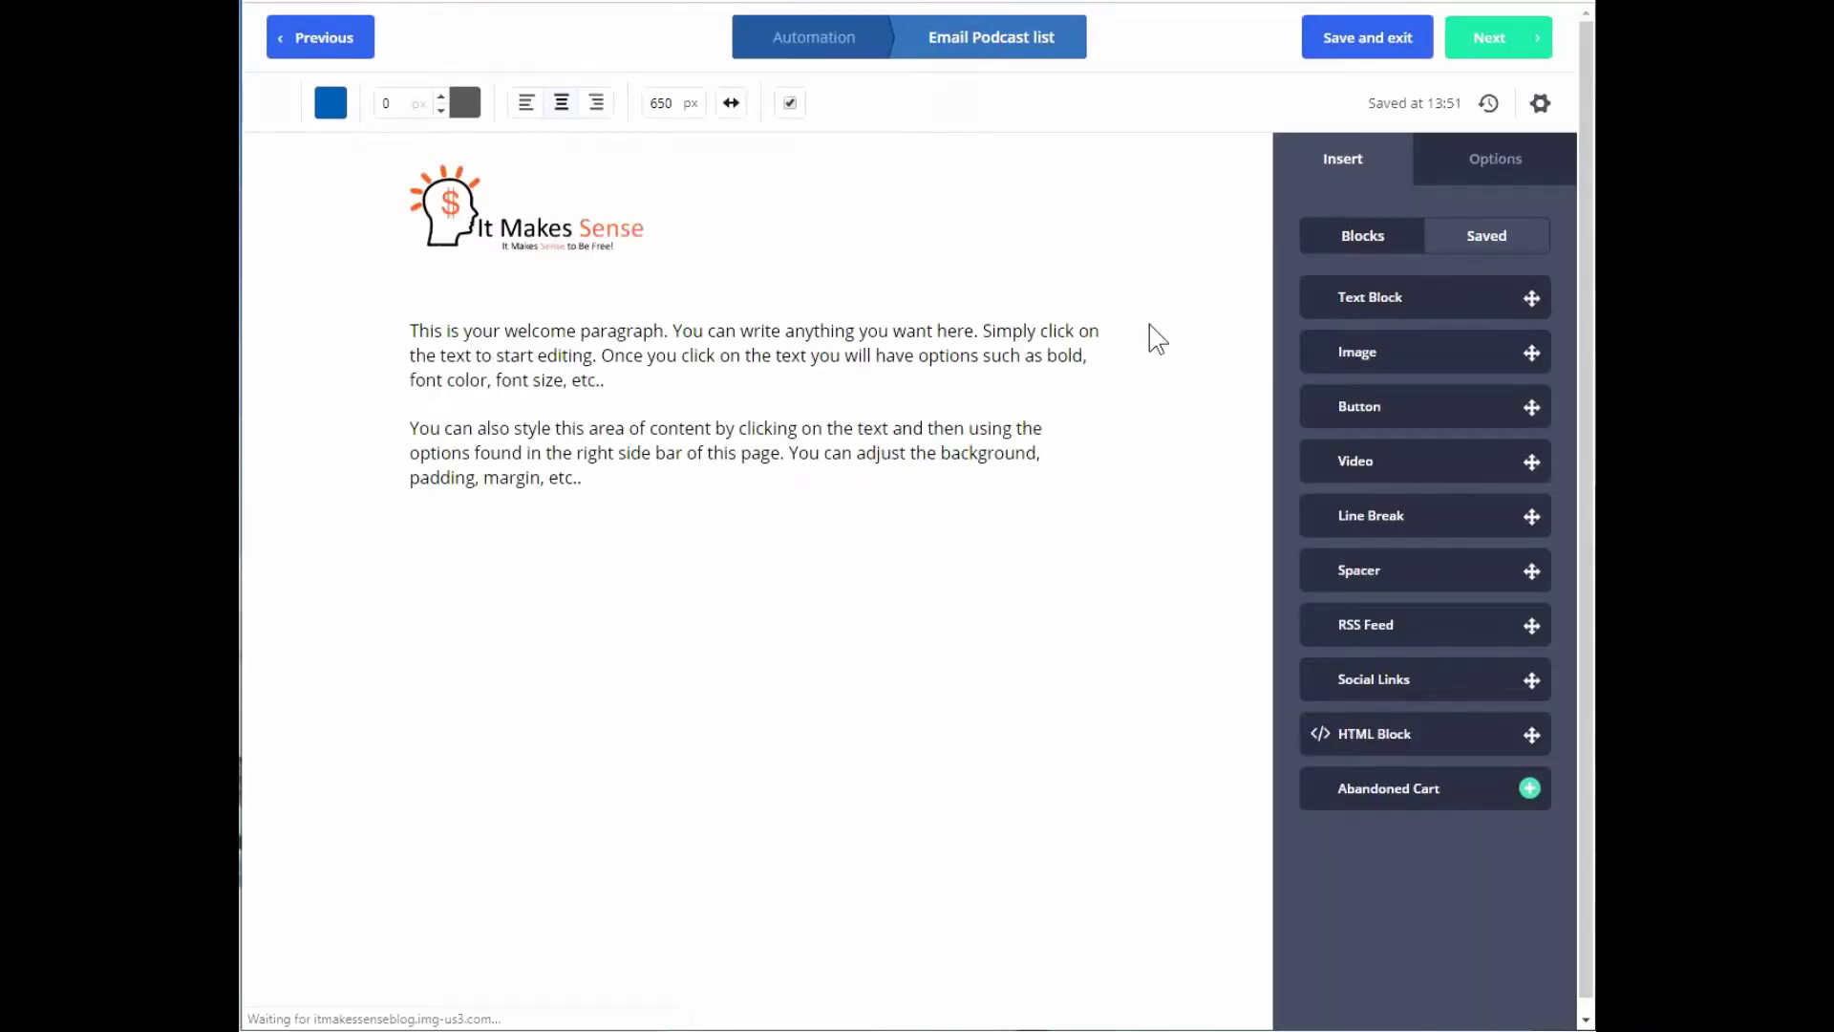
Replace the placeholder welcome paragraphs with 'Here is you free list.', then switch to the Freebies folder in Google Drive.
left_click(619, 475)
left_click_drag(626, 475, 392, 336)
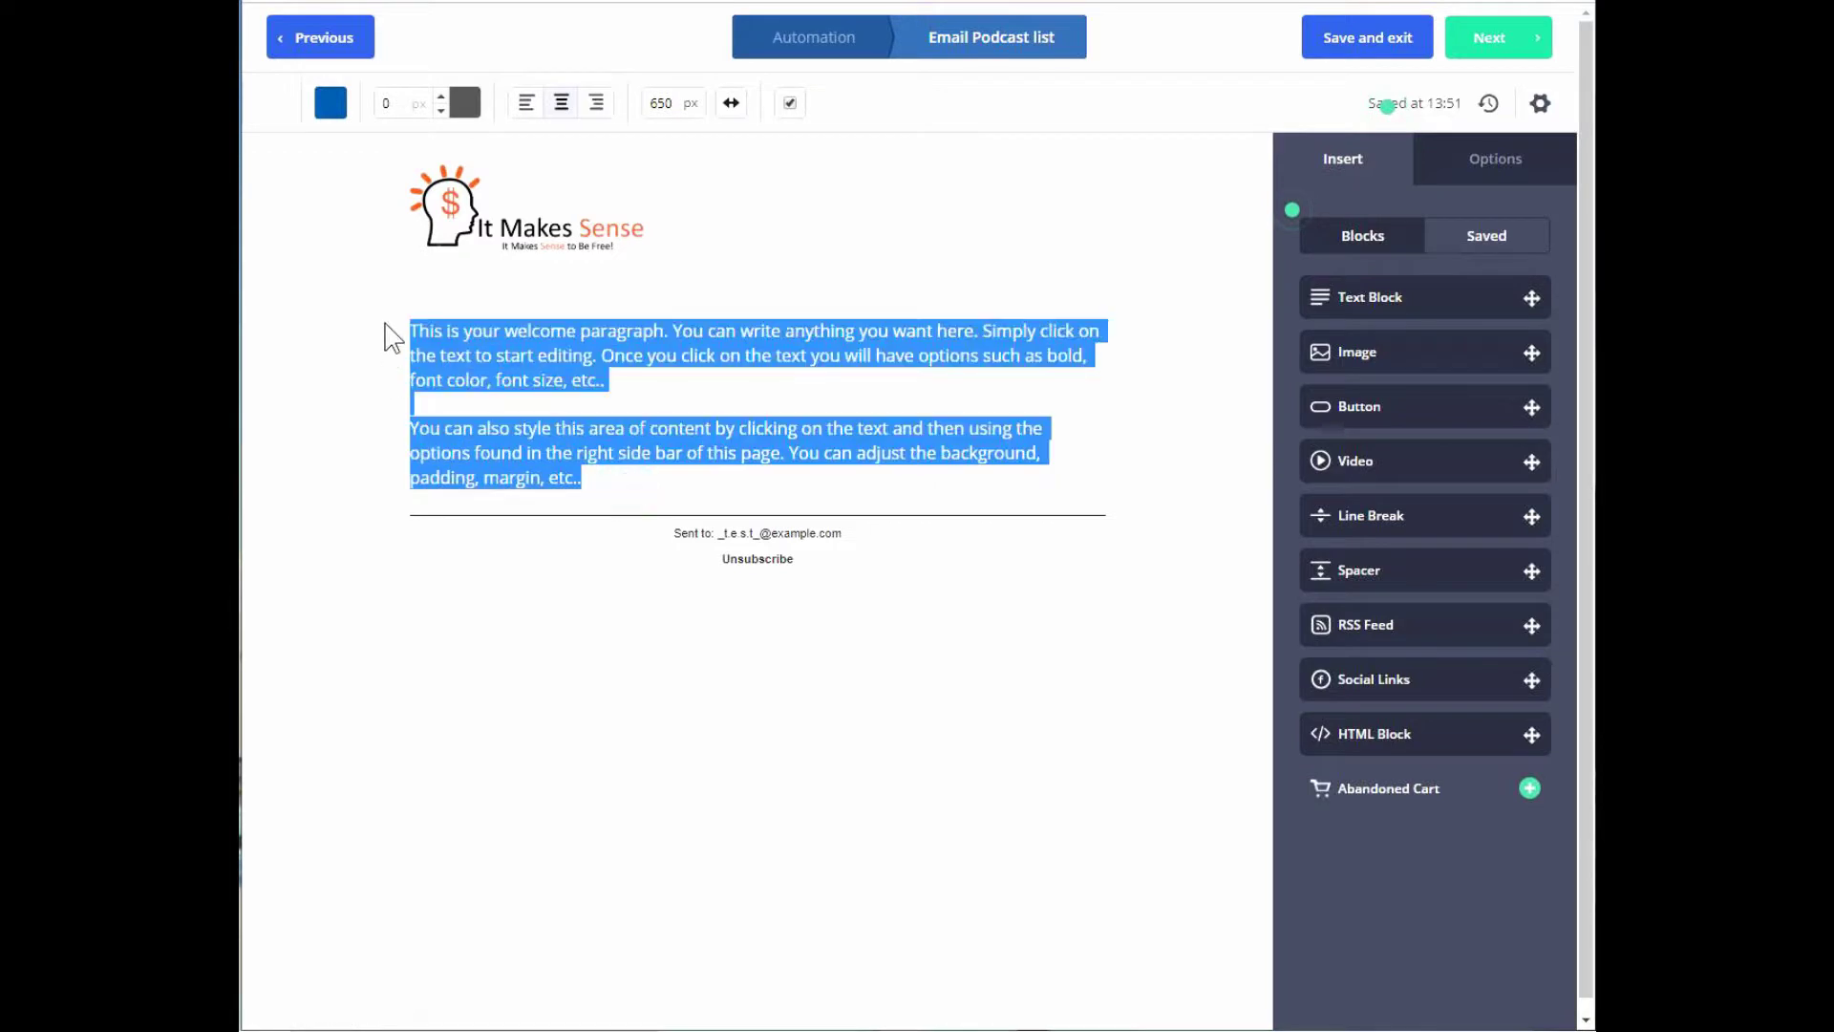
key("BackSpace")
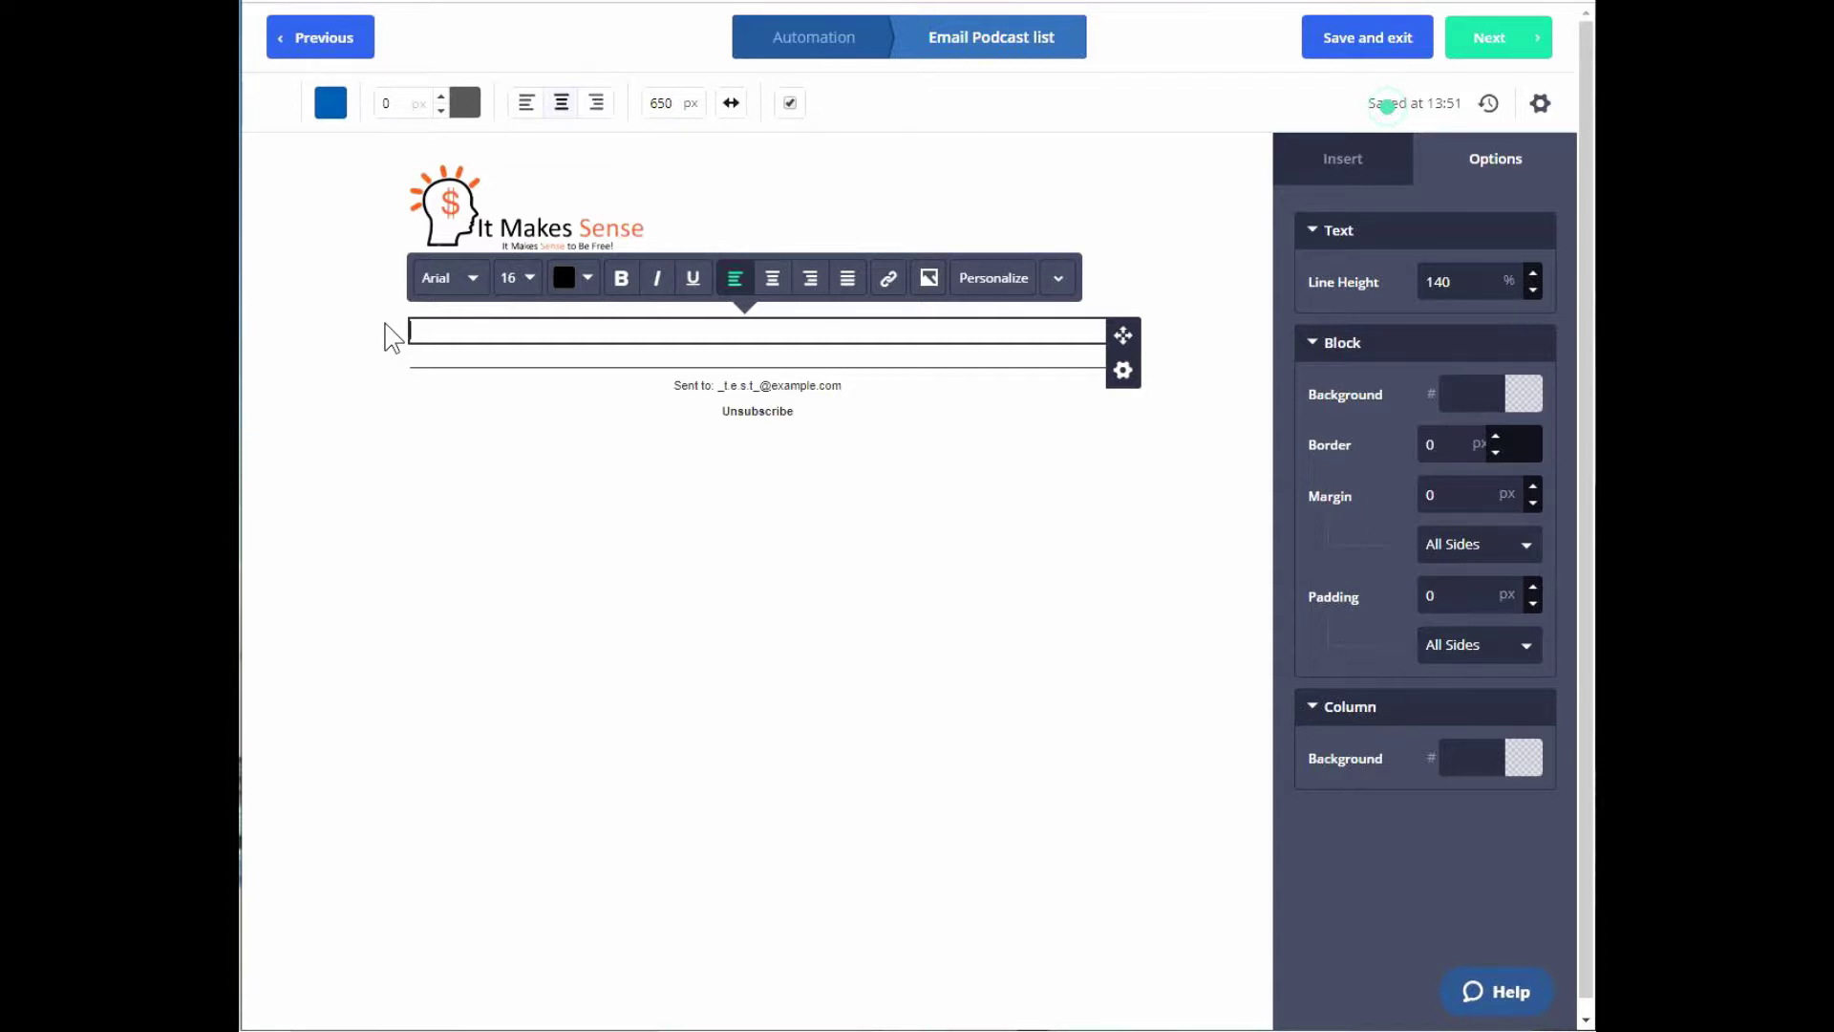
type("Her ei")
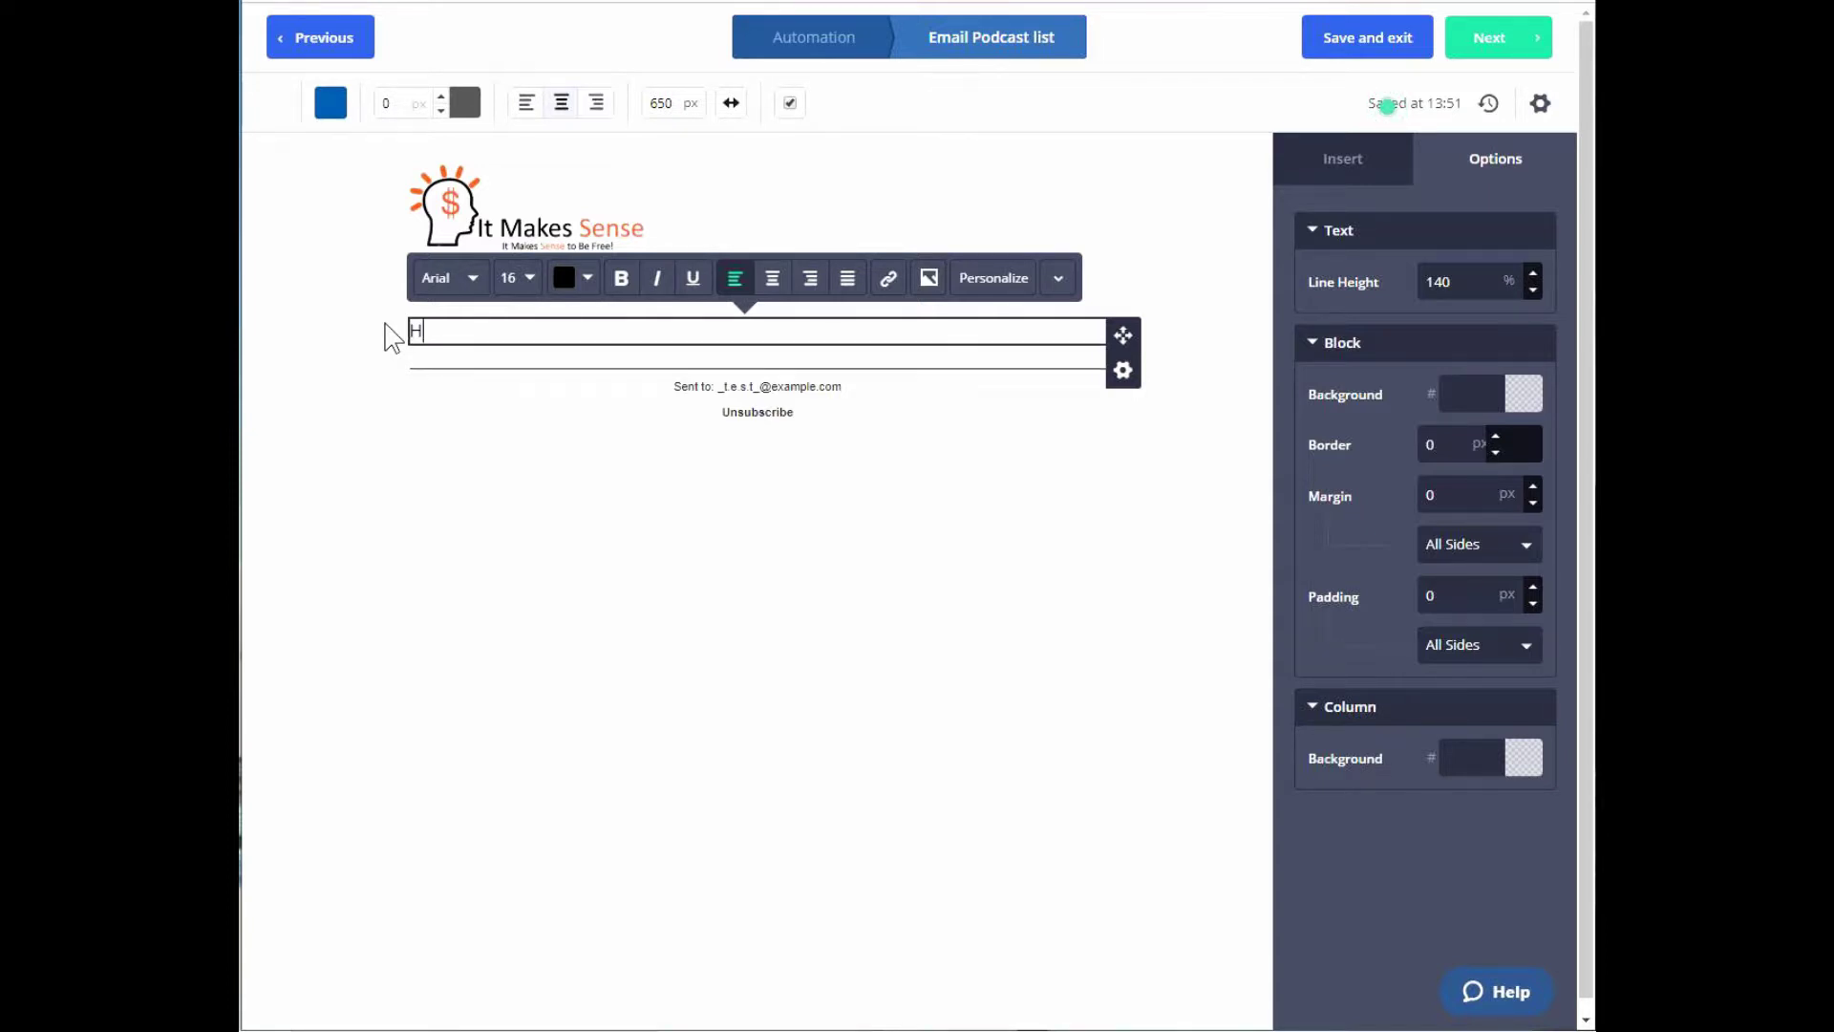
key("BackSpace")
key("BackSpace")
key("BackSpace")
type("e is you free list.")
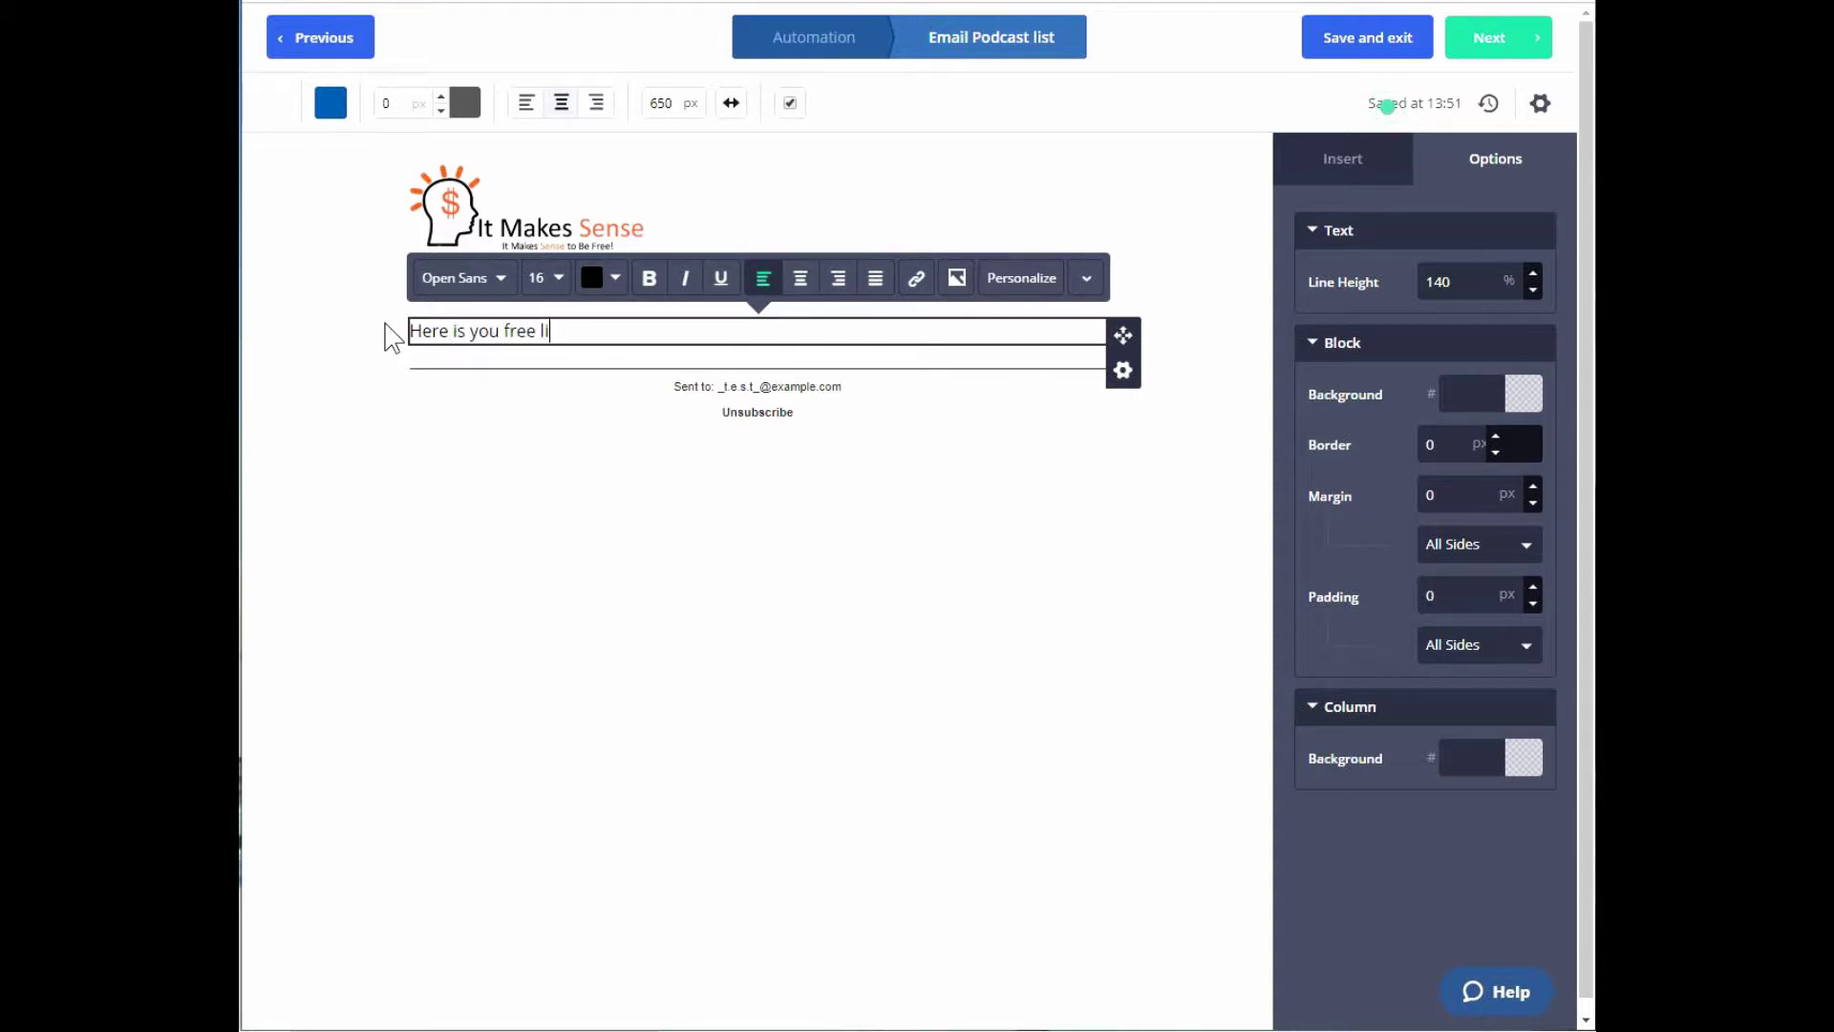
key("Return")
key("Return")
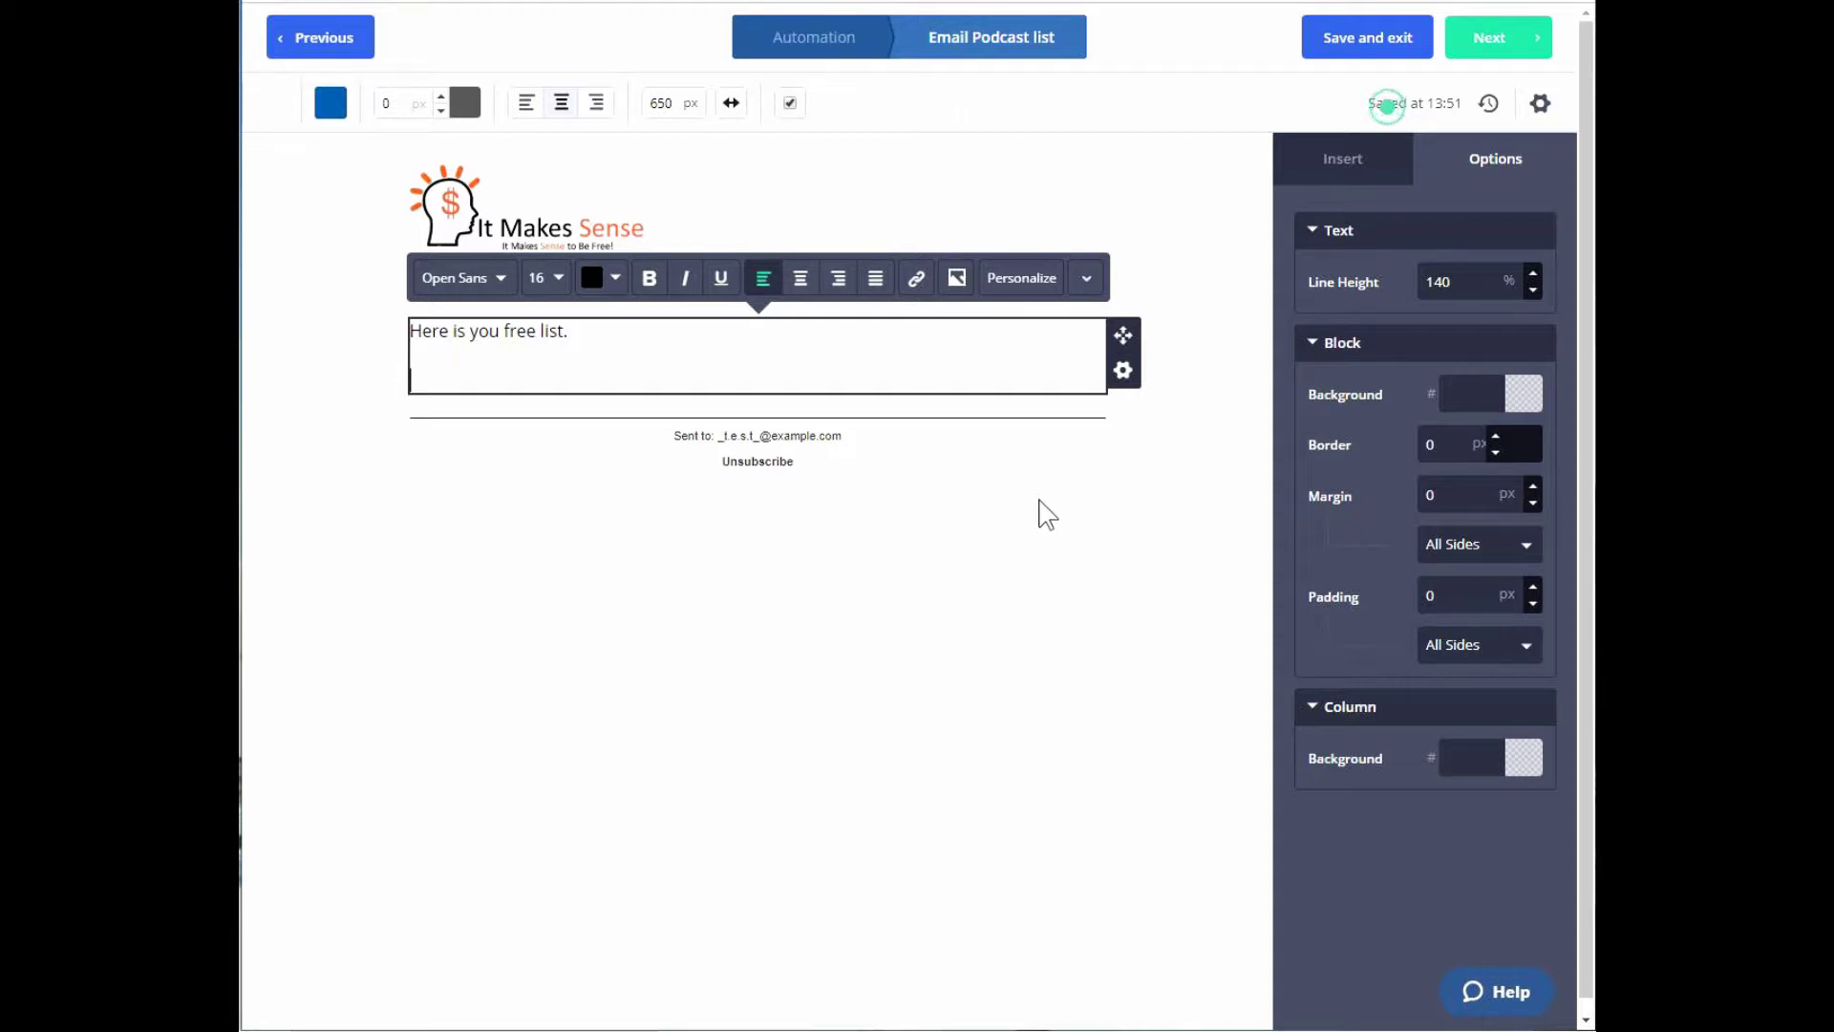
left_click(1024, 2)
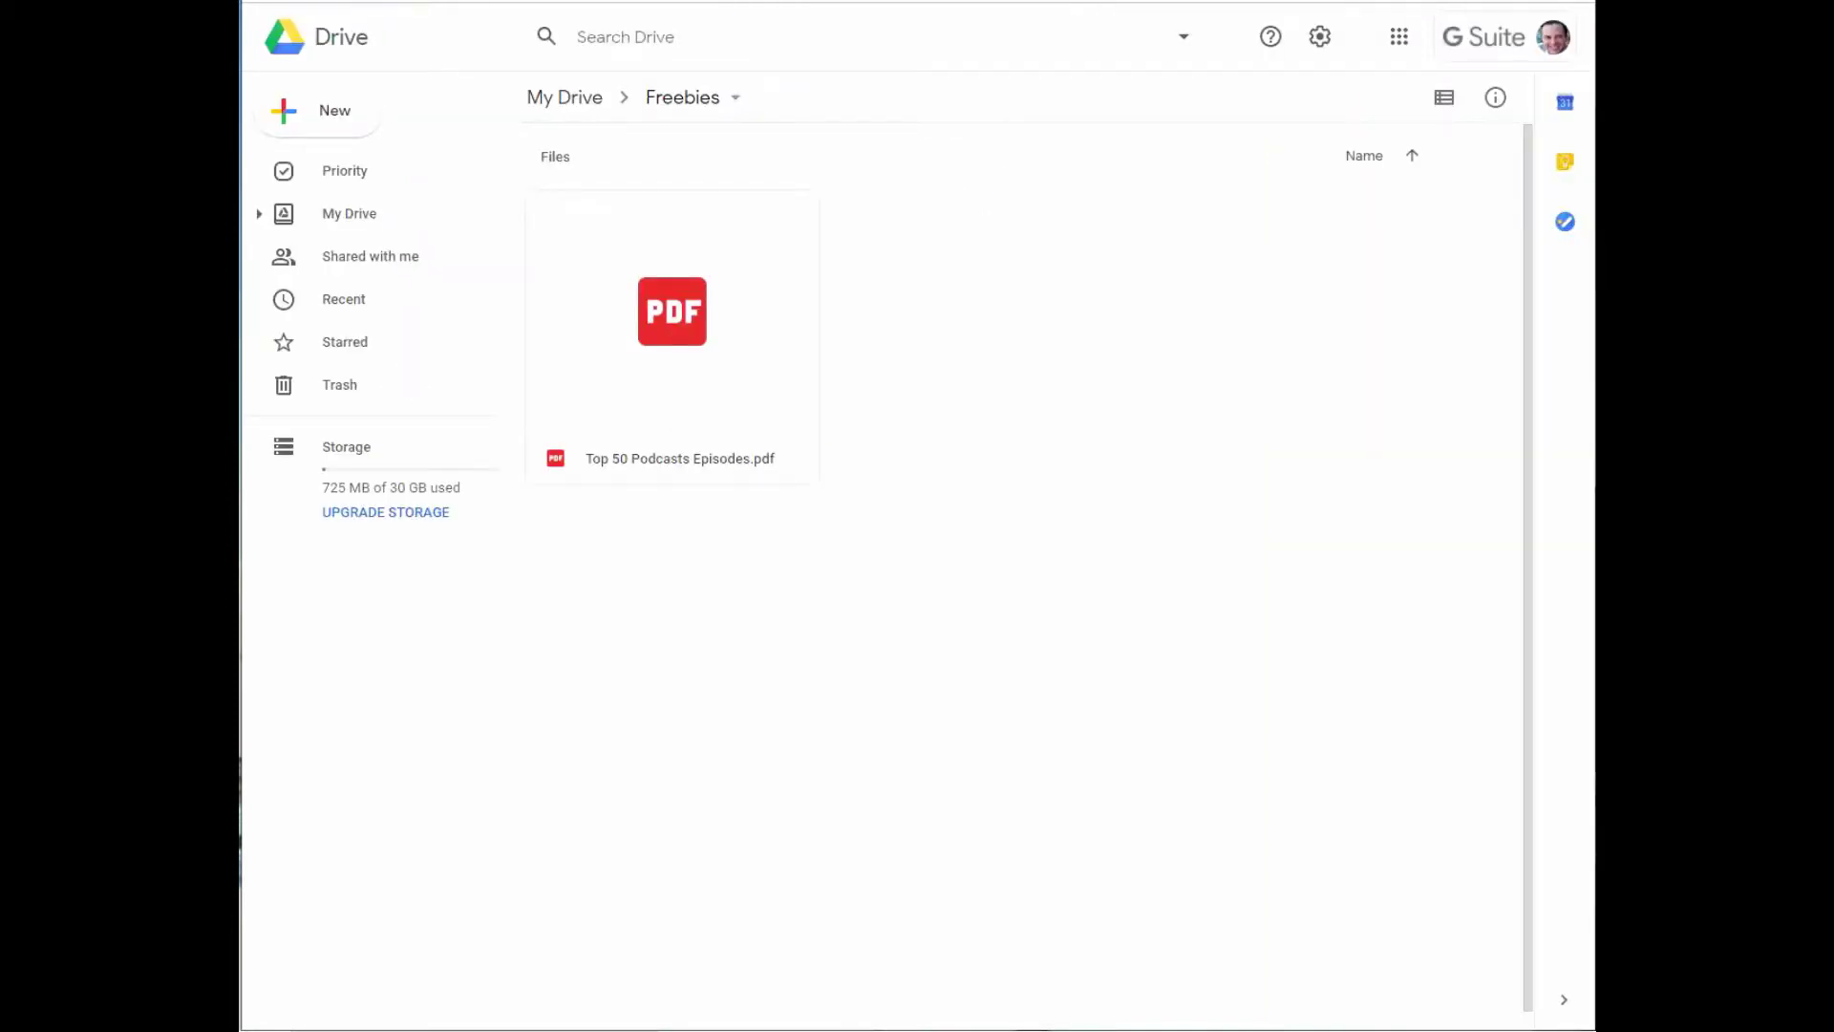
Share Top 50 Podcasts Episodes.pdf so anyone with the link can view, and copy its link.
right_click(697, 428)
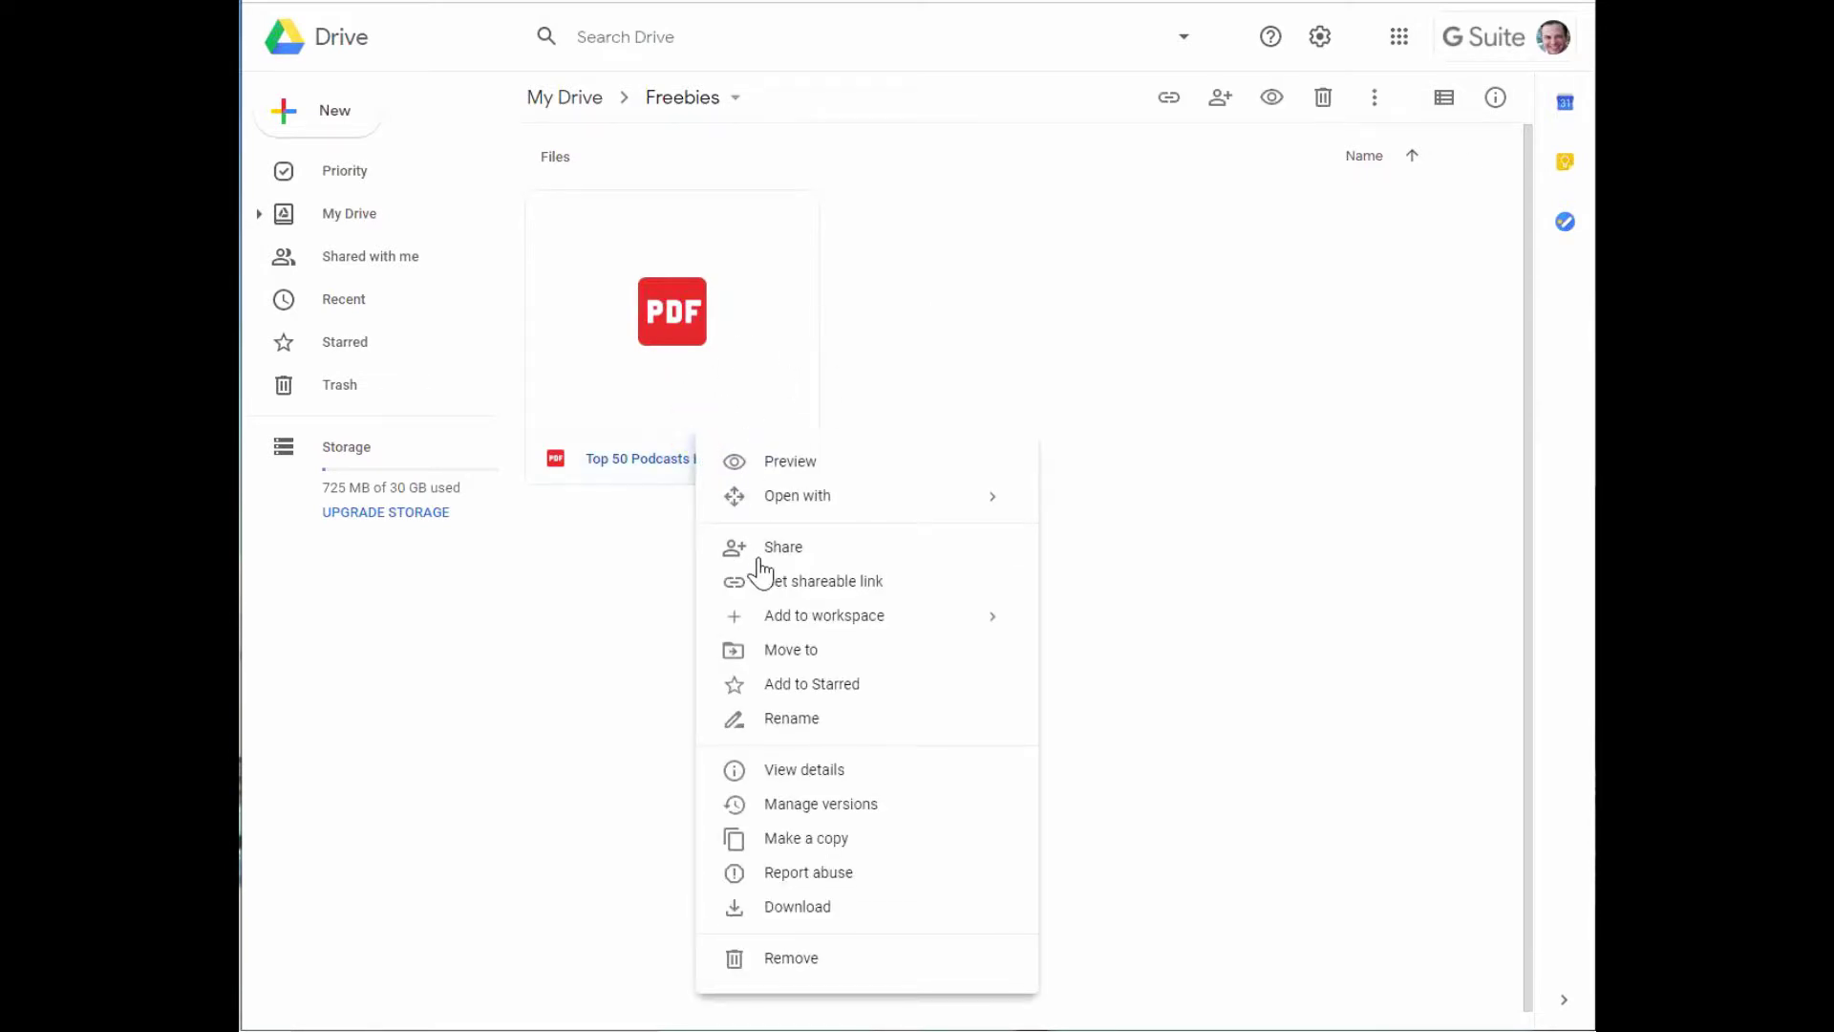
left_click(758, 558)
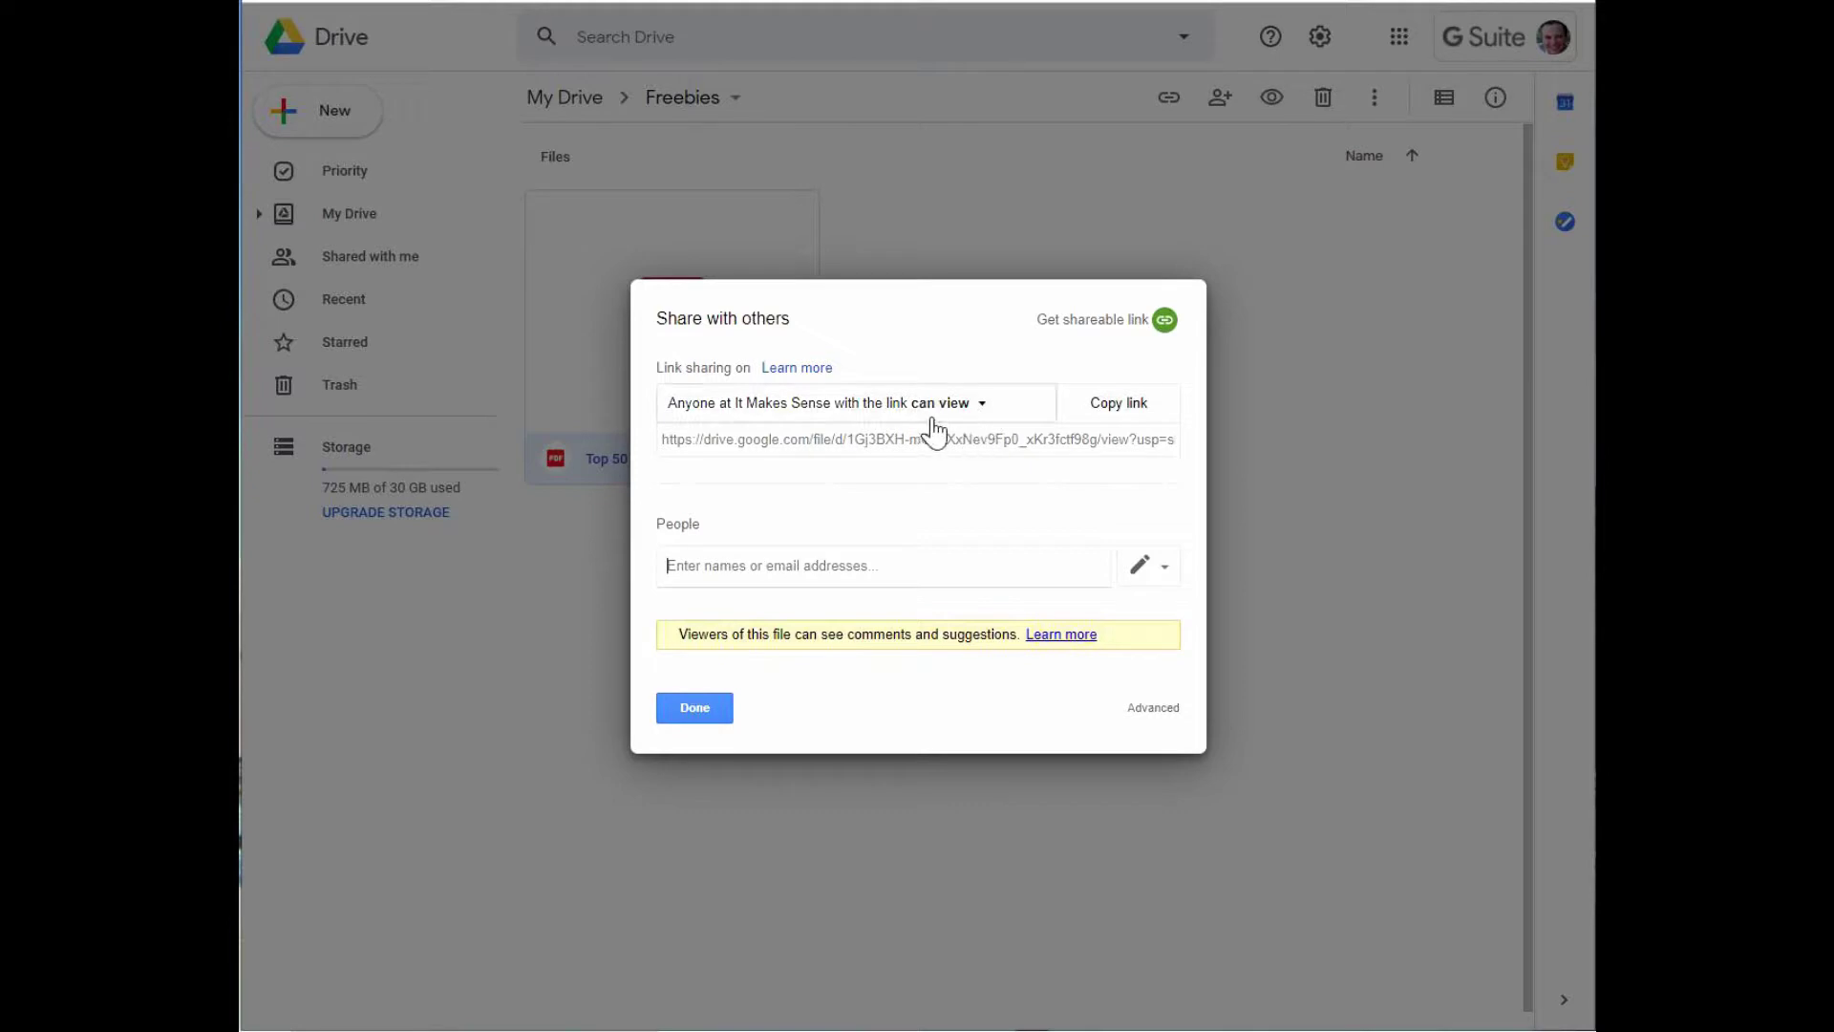
left_click(990, 411)
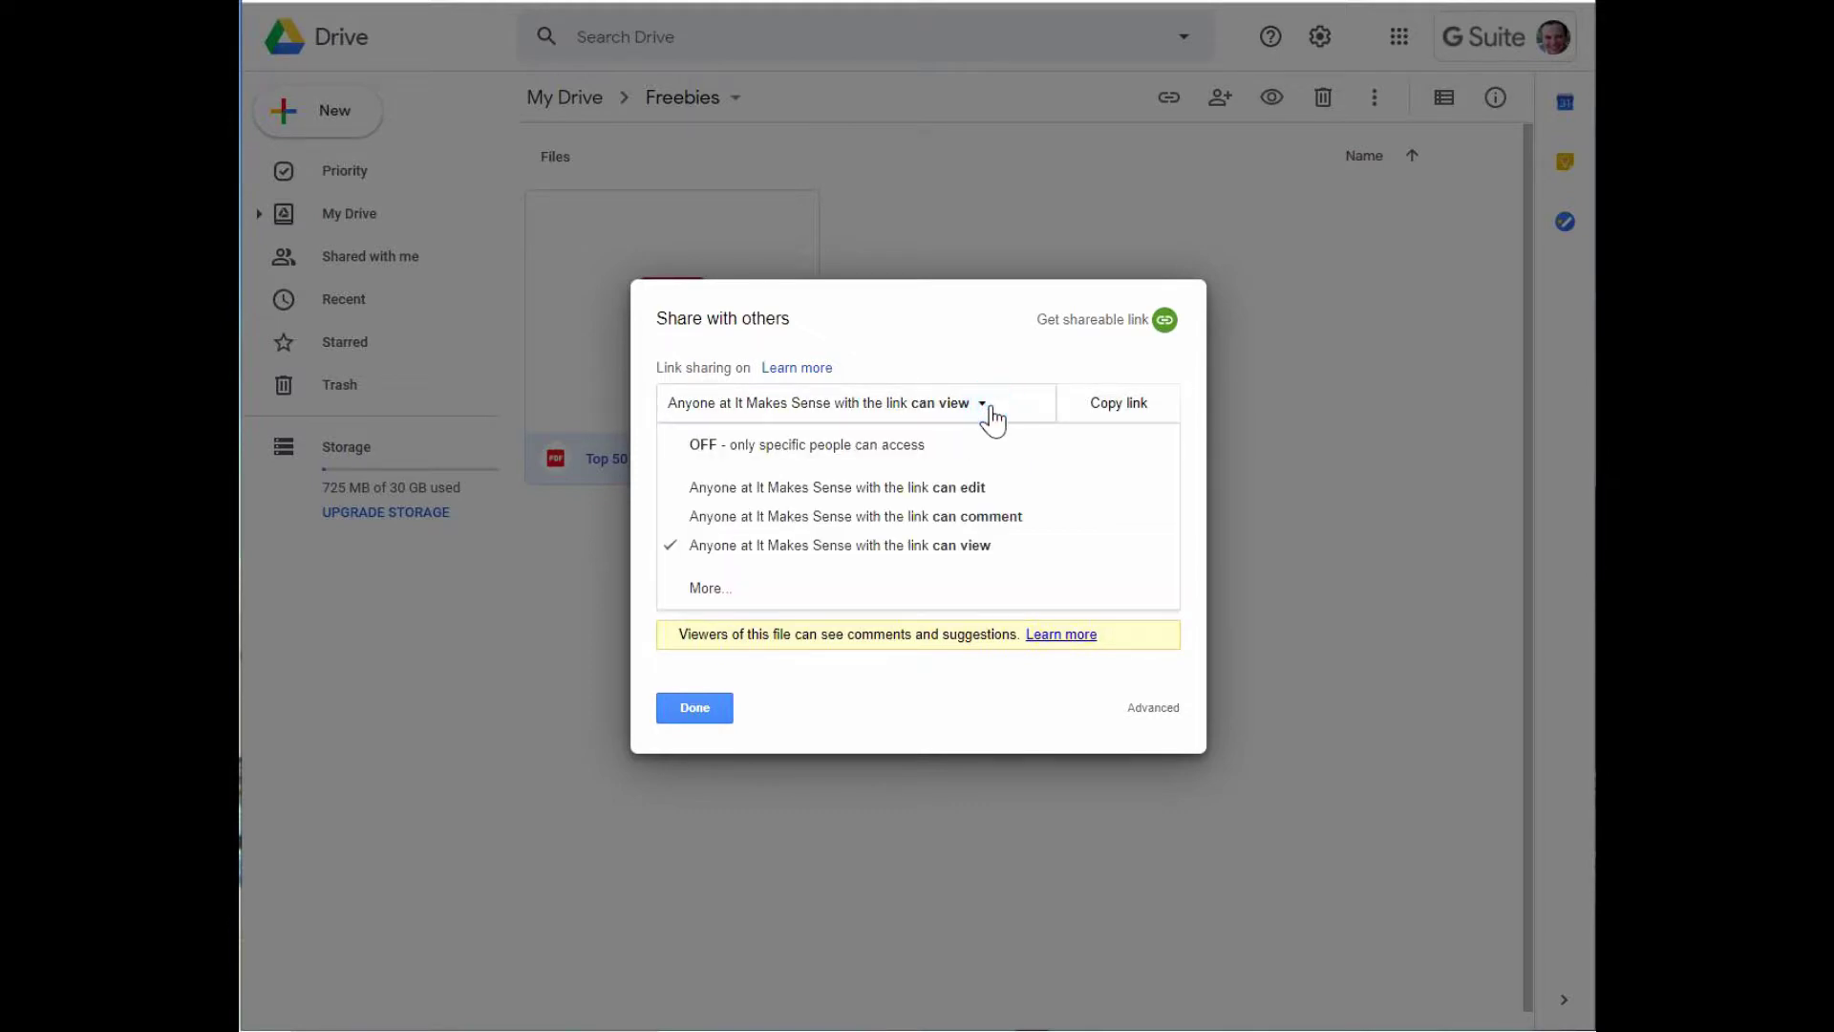
left_click(714, 590)
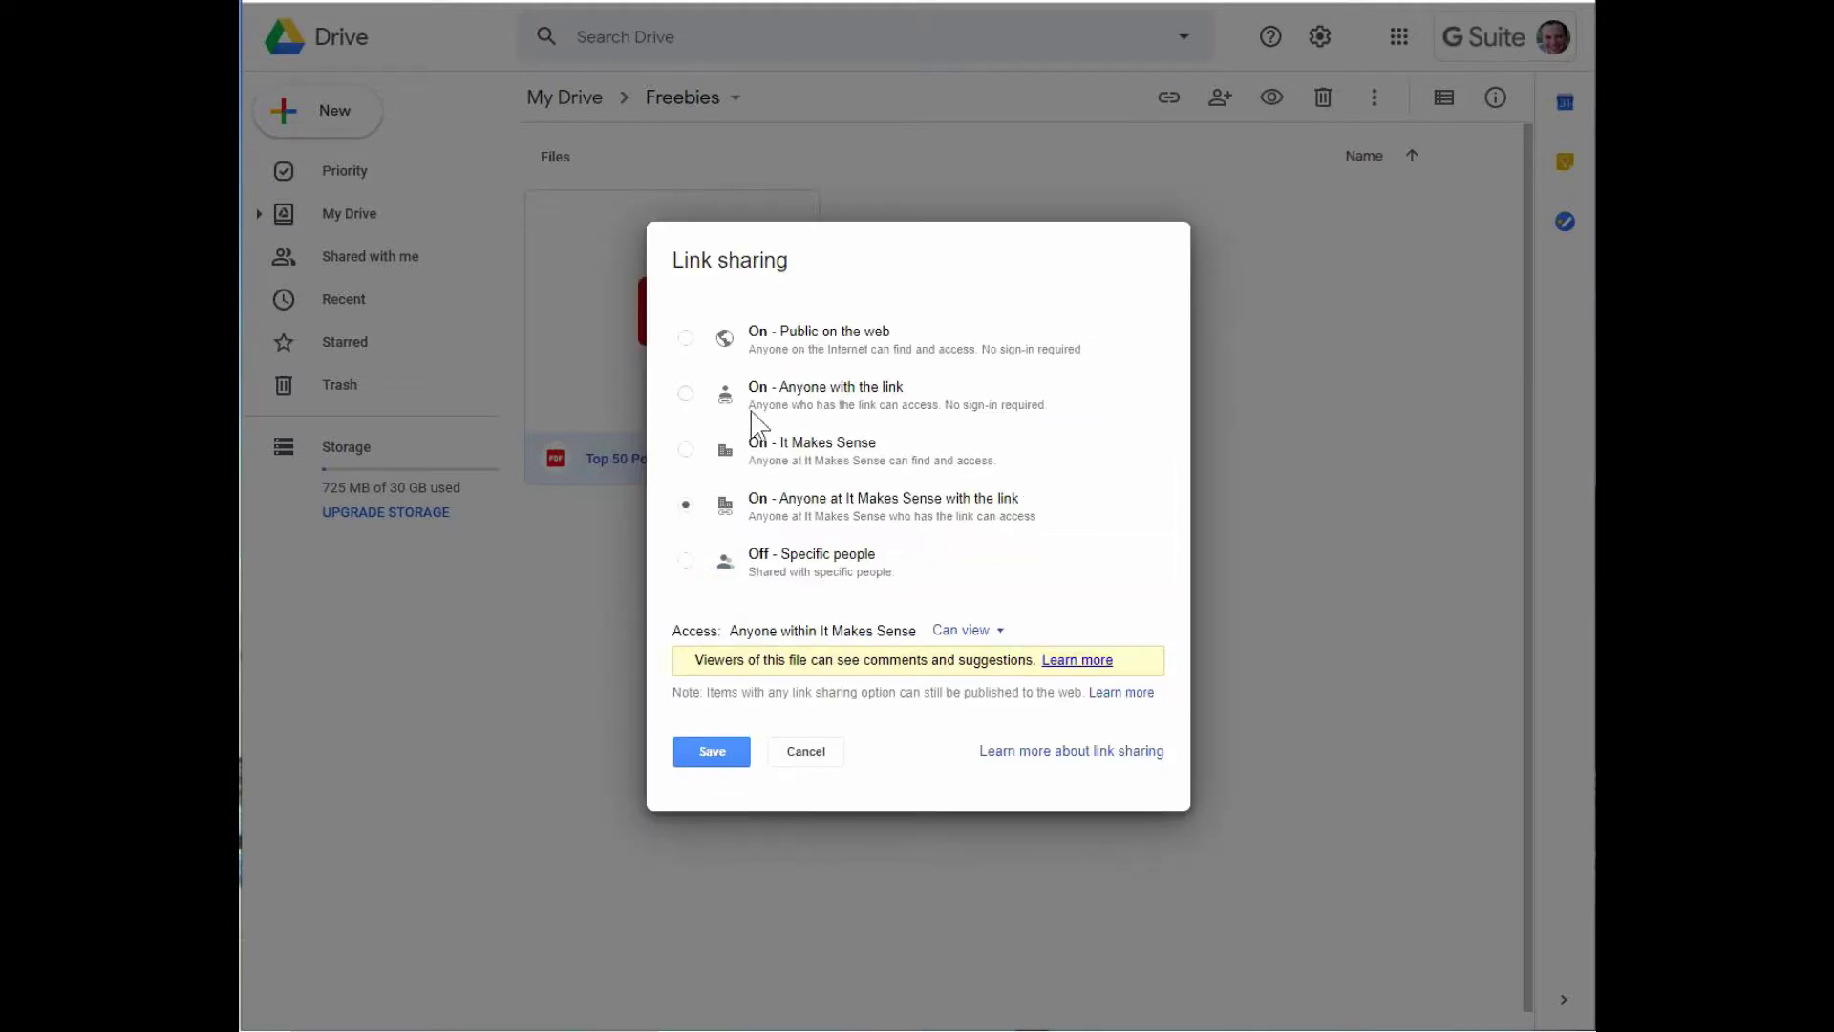
left_click(686, 394)
left_click(707, 753)
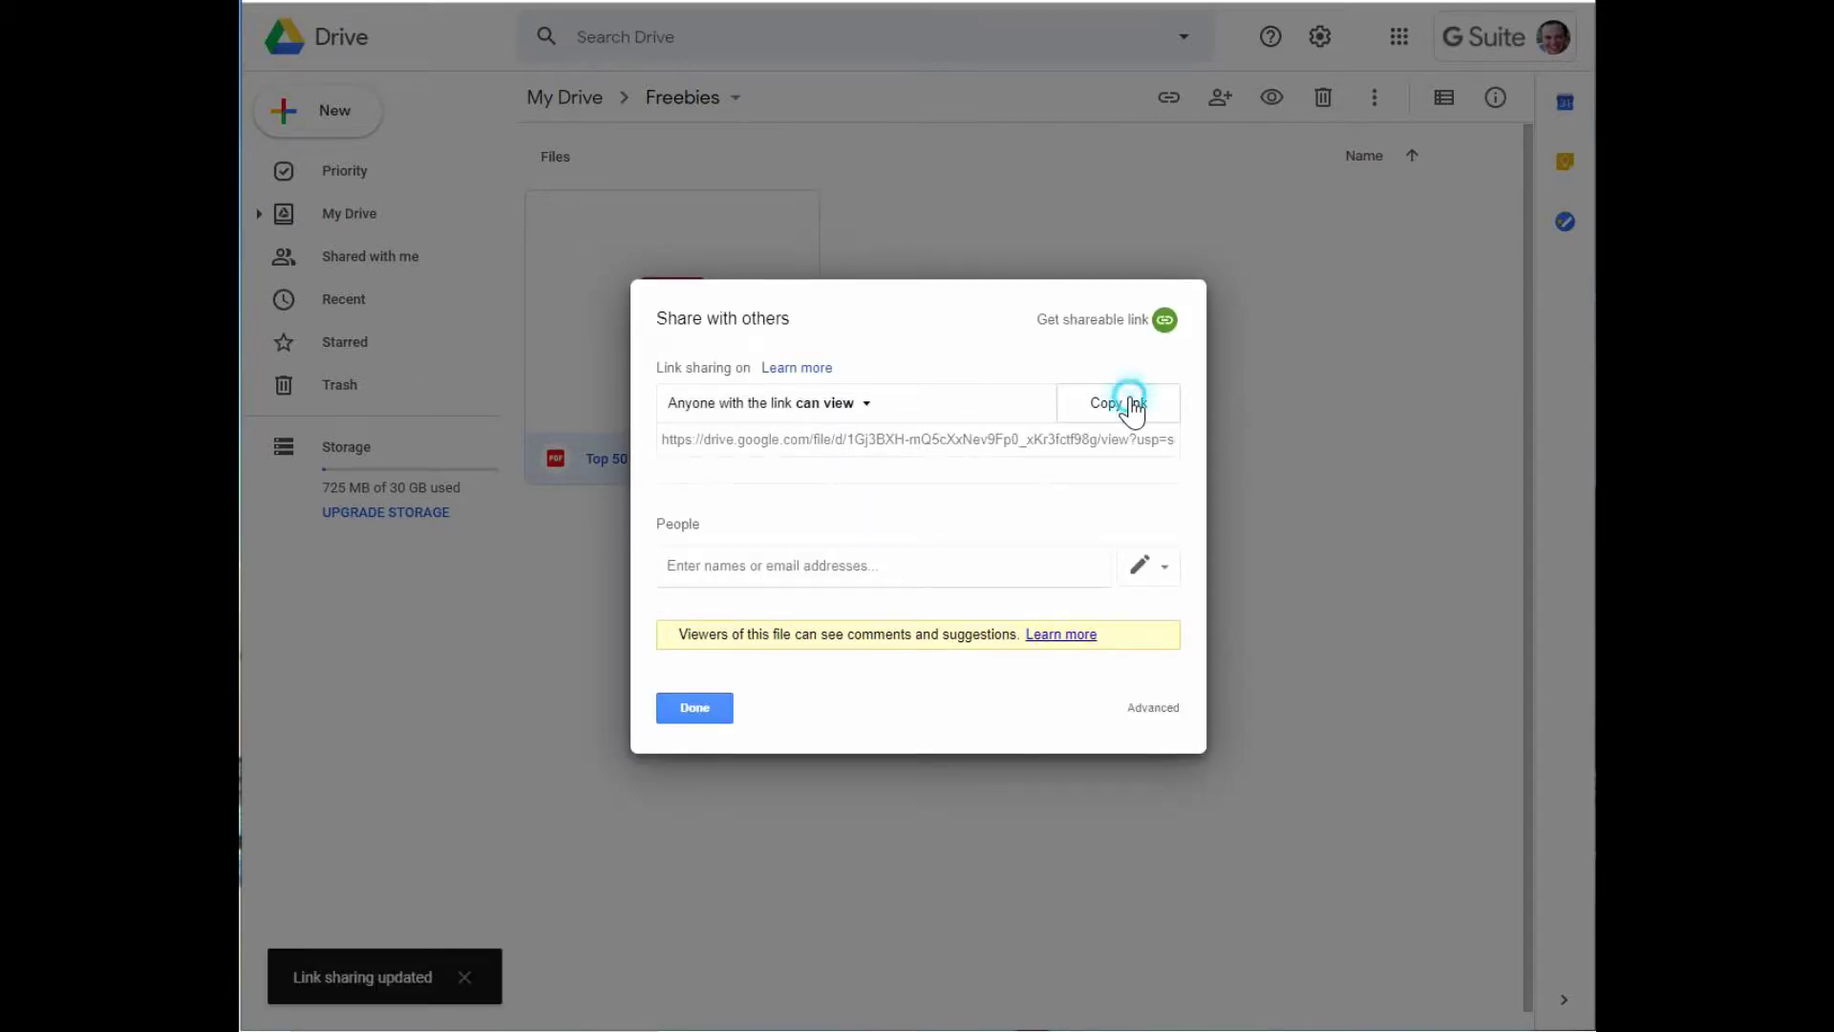
left_click(1135, 409)
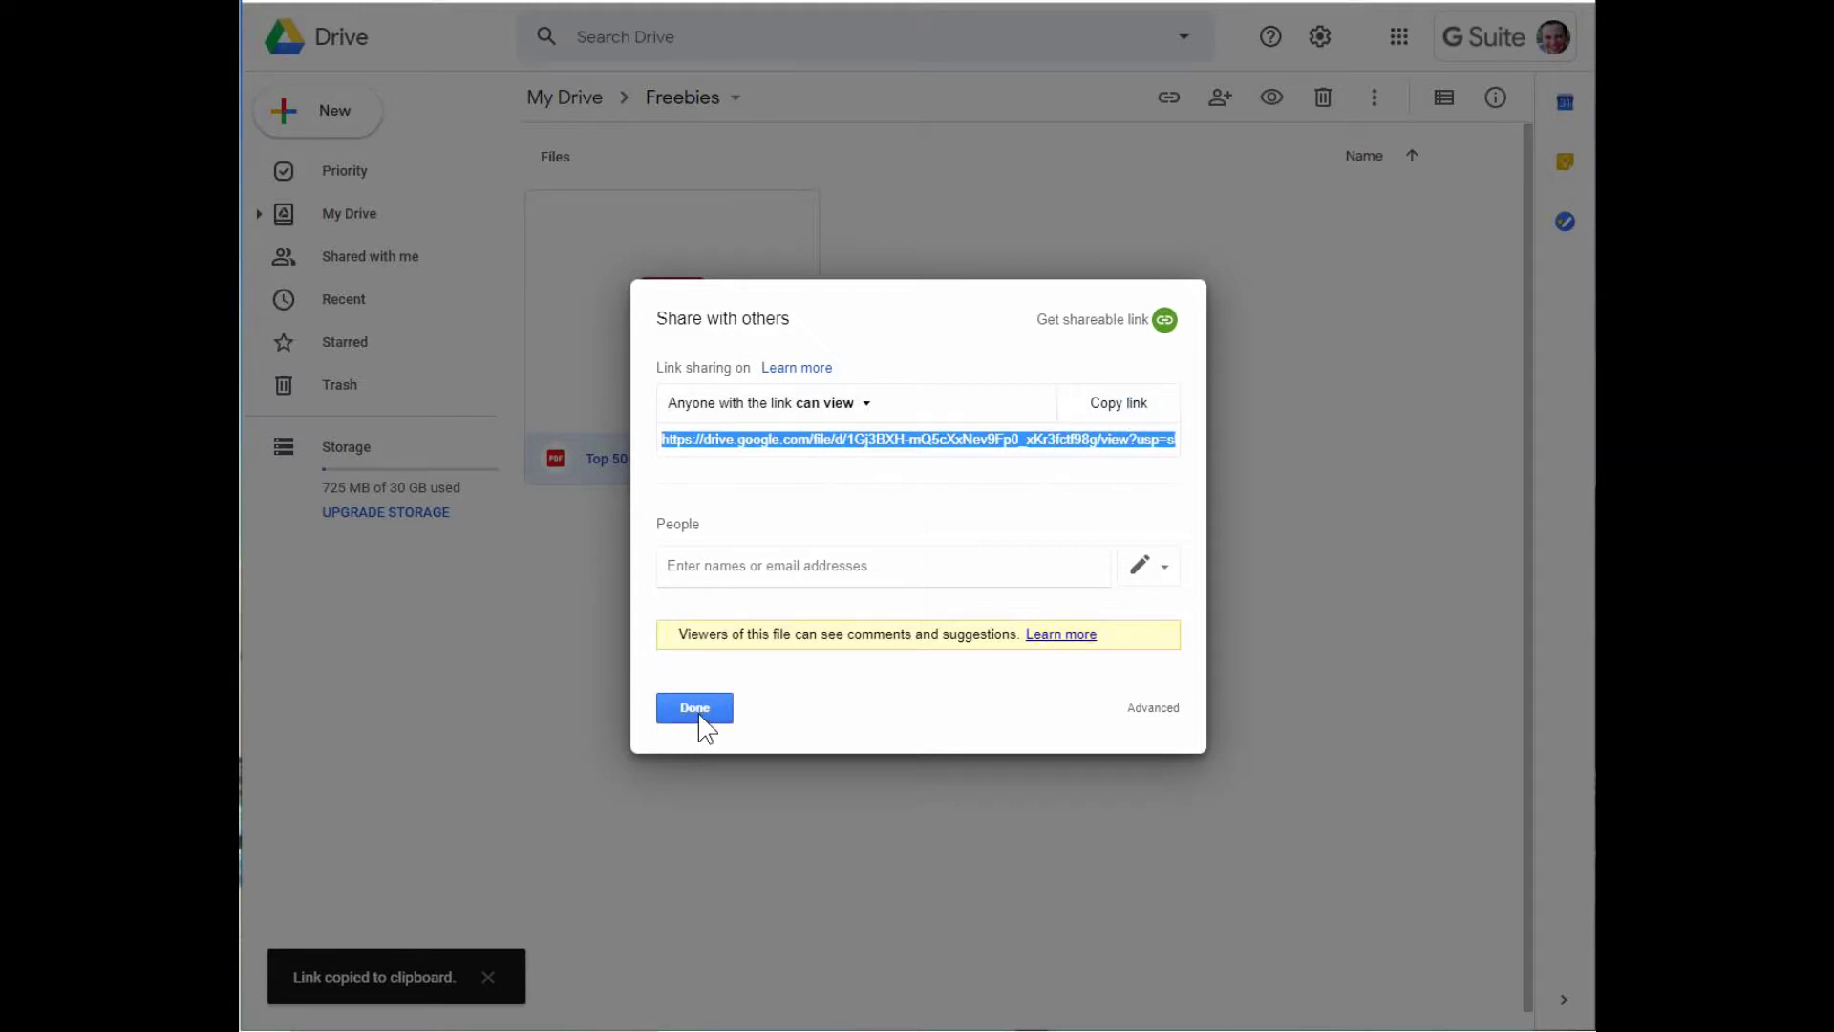
left_click(702, 711)
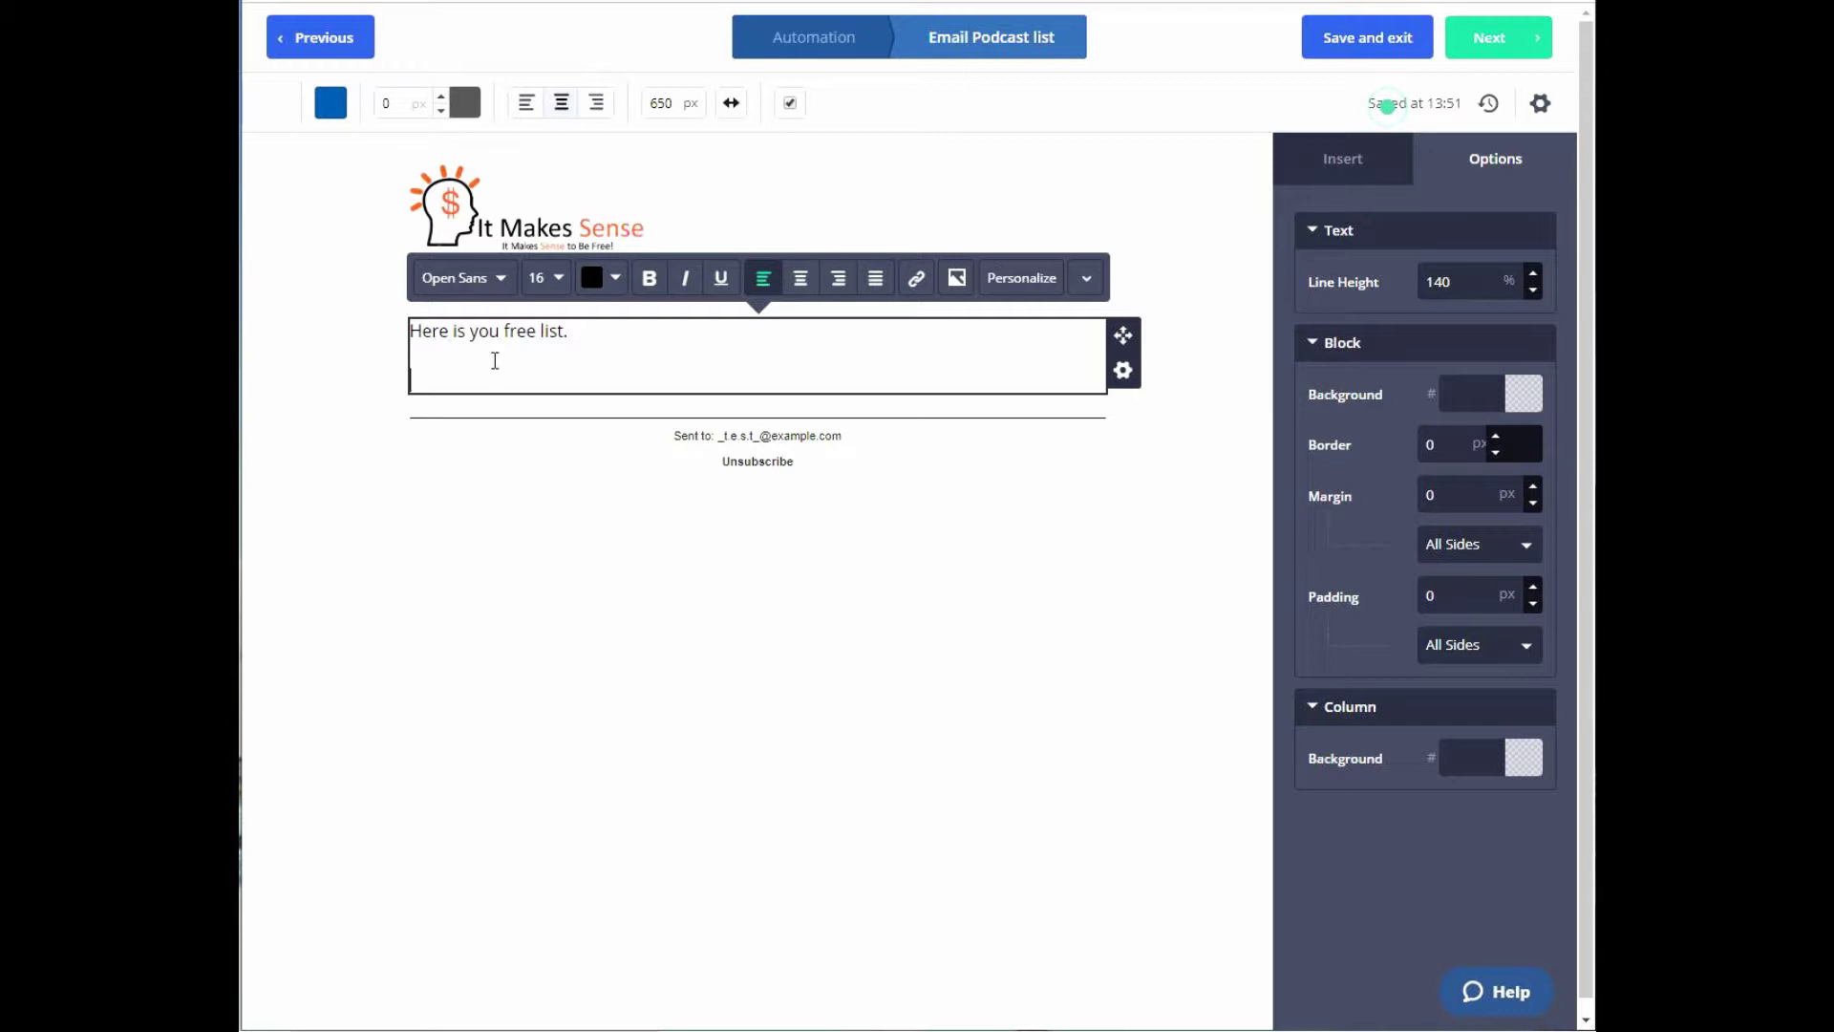
Paste the PDF's Drive link into the email and add a 'Get it here' line below.
key("ctrl+v")
left_click(545, 402)
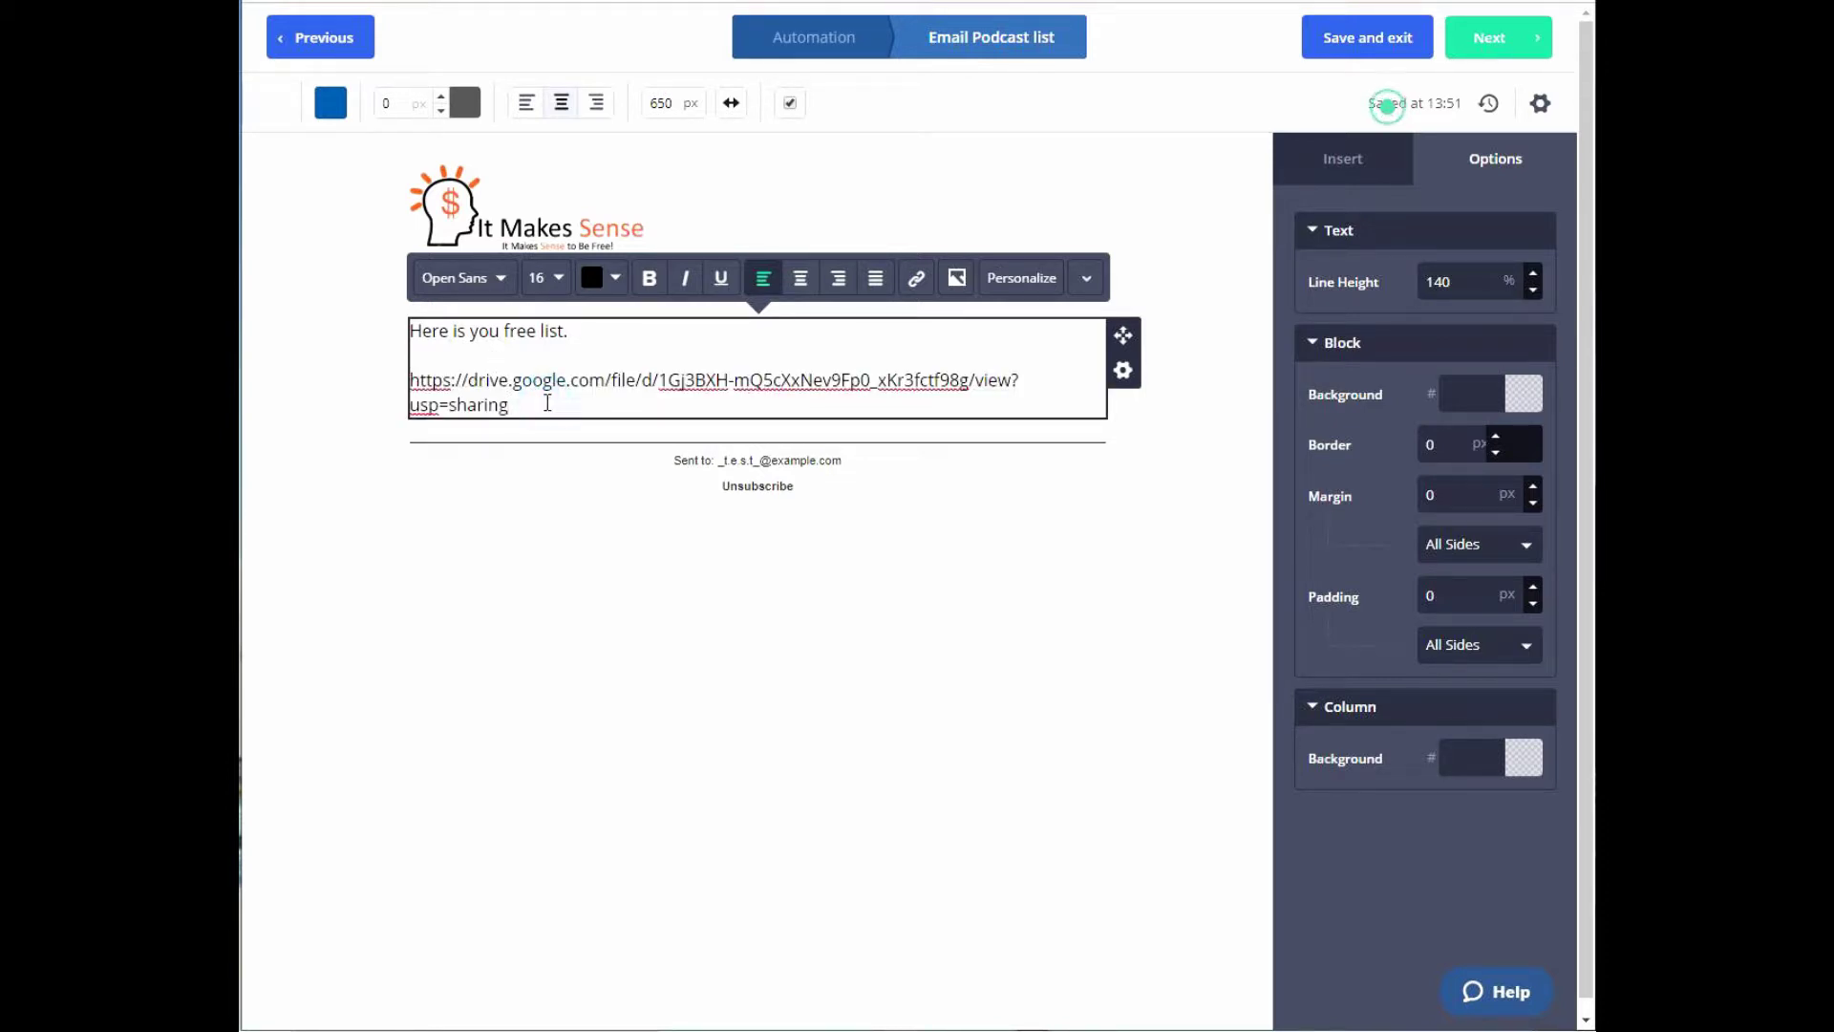
key("Return")
key("Return")
type("Get it here")
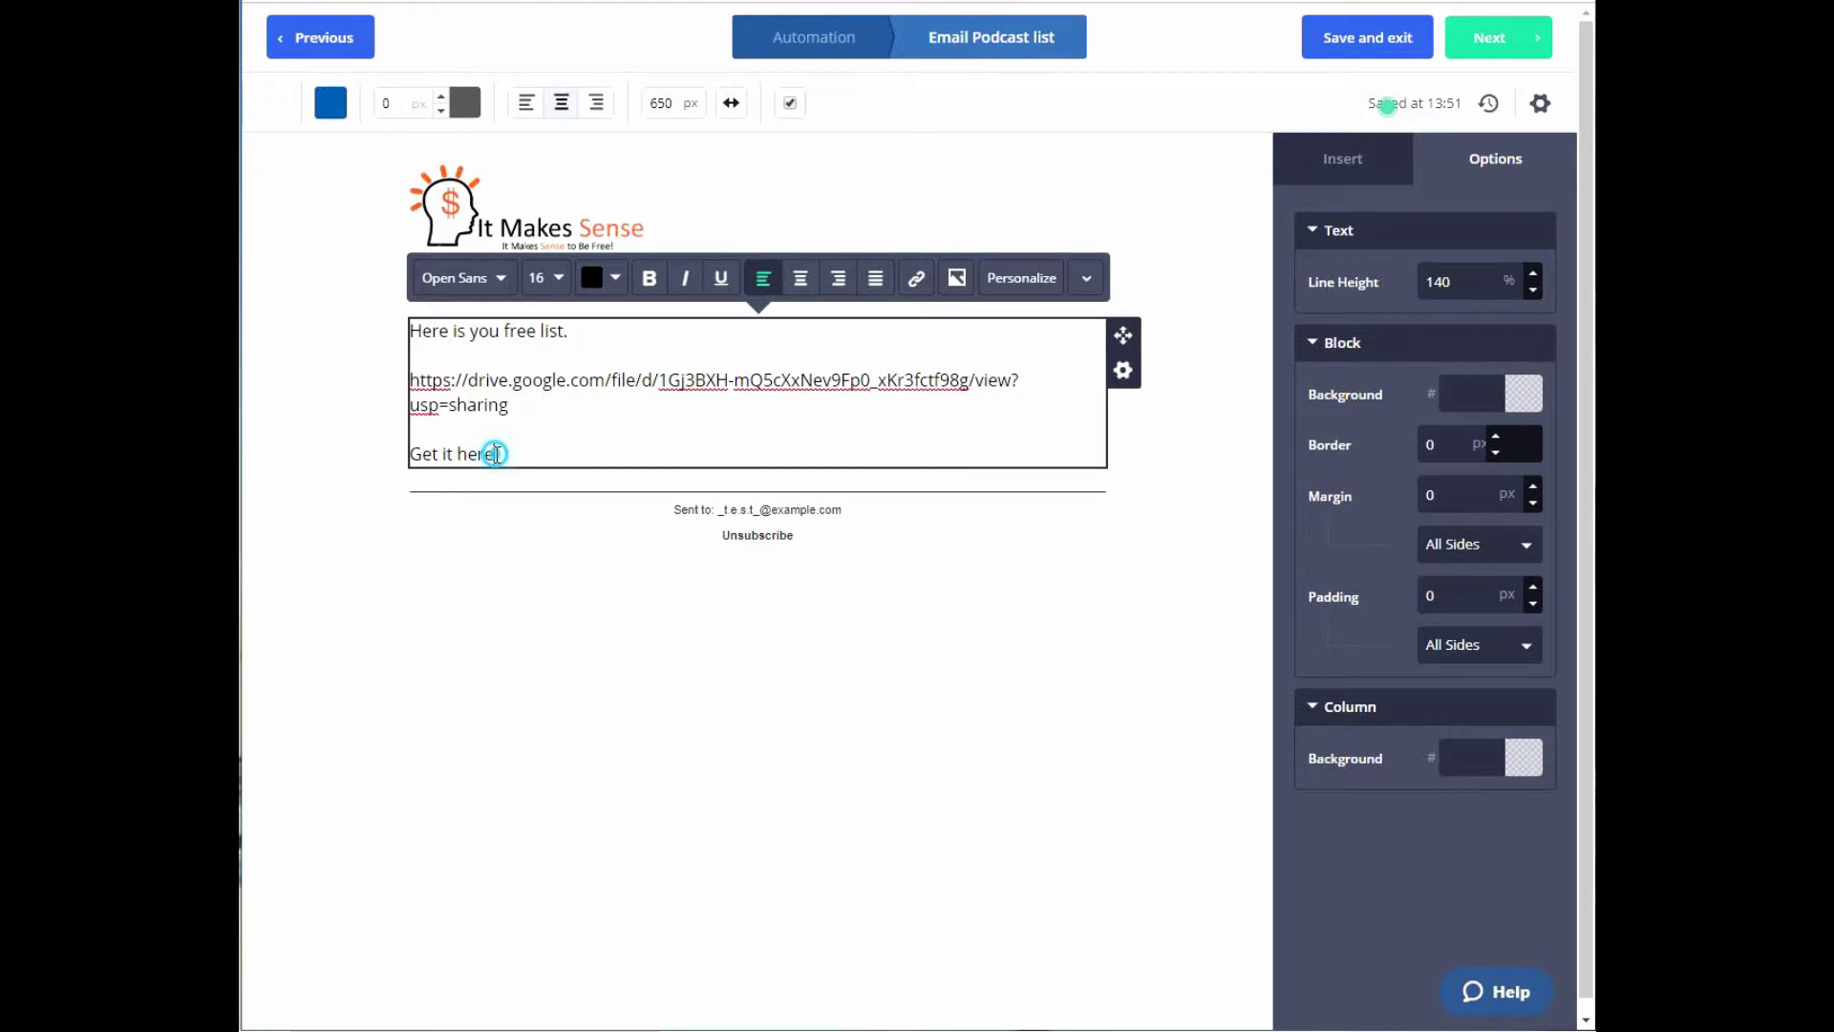
Link the word 'here' to the PDF's Drive URL, then save and exit the email.
double_click(483, 453)
left_click(916, 277)
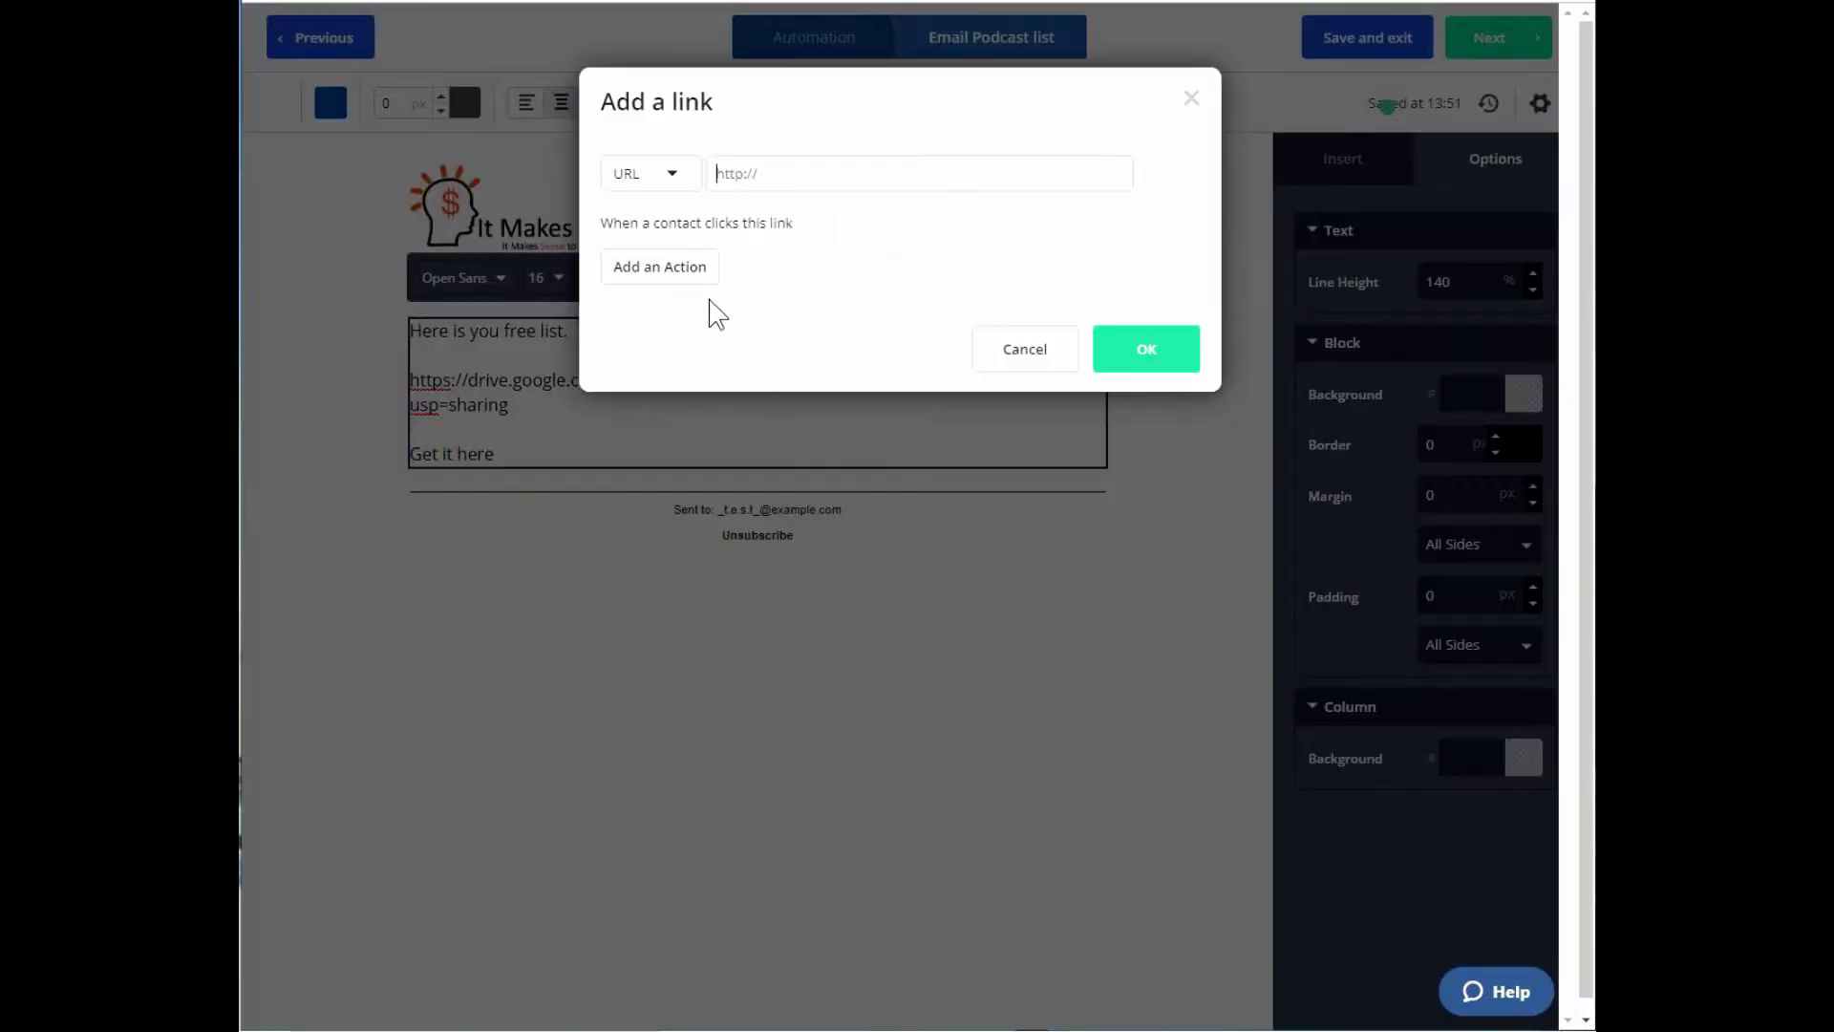
left_click(800, 172)
key("ctrl+v")
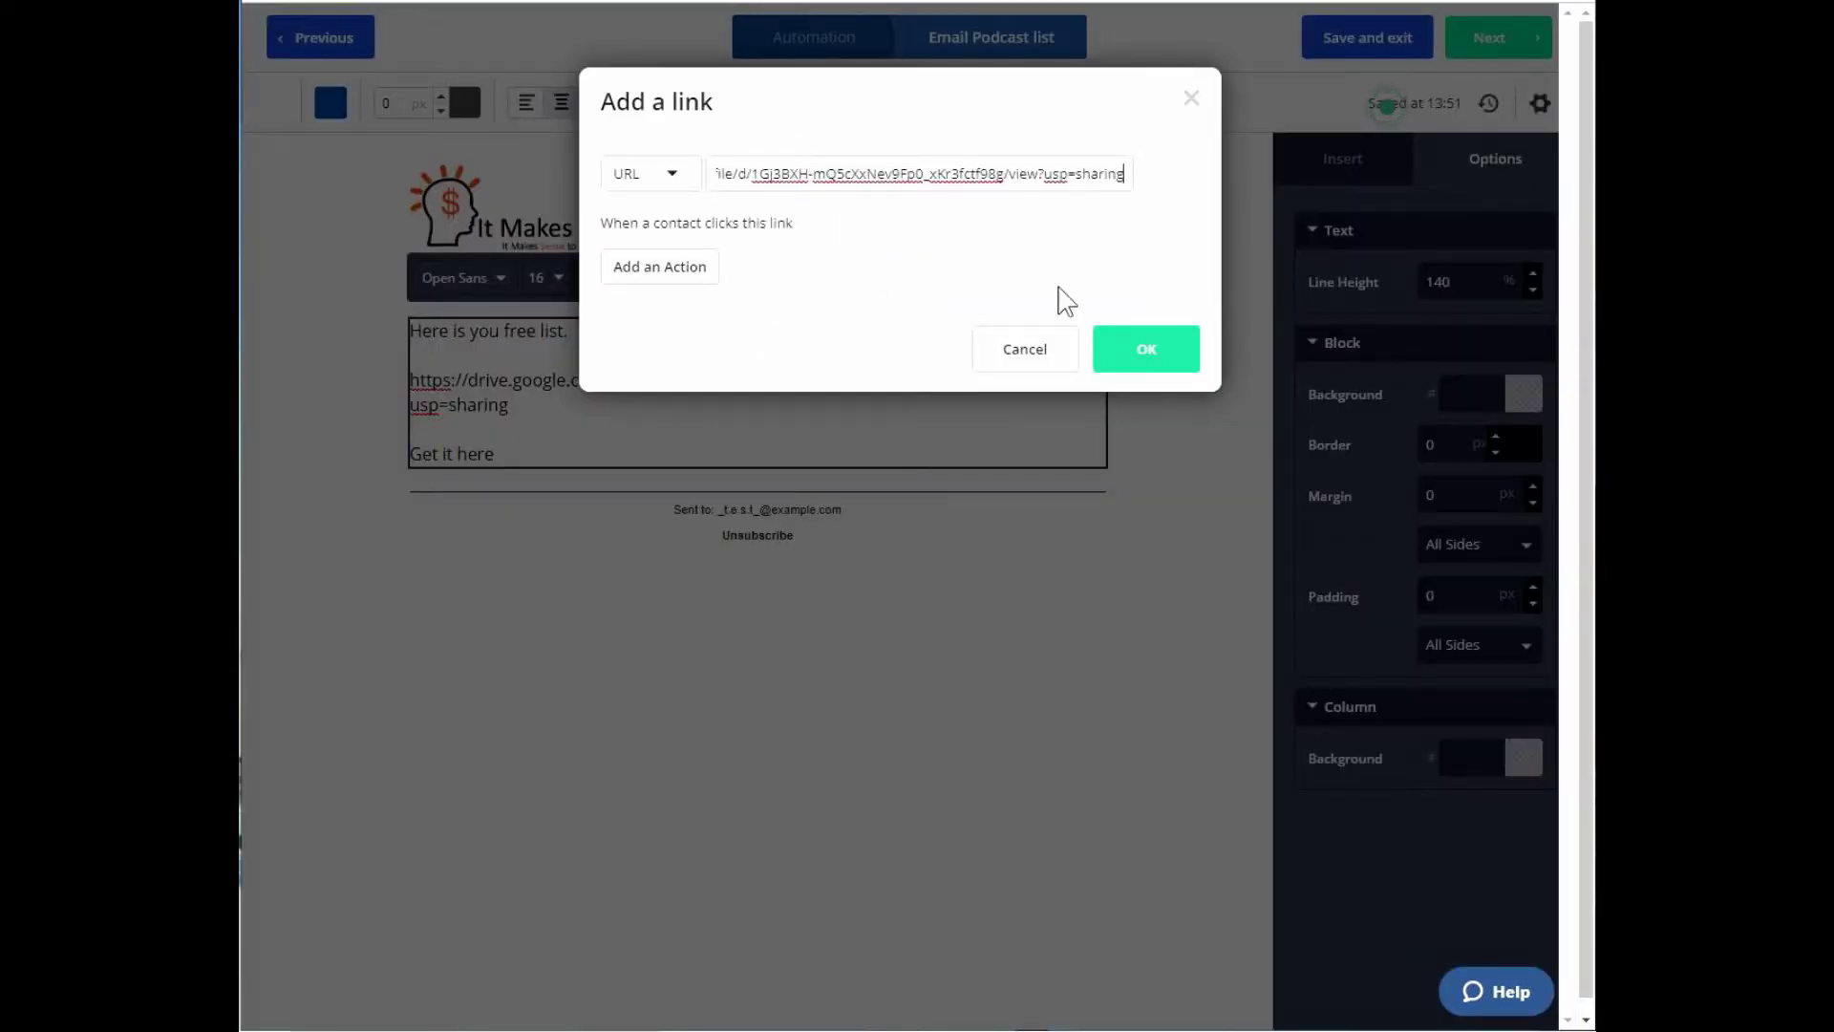
left_click(1138, 347)
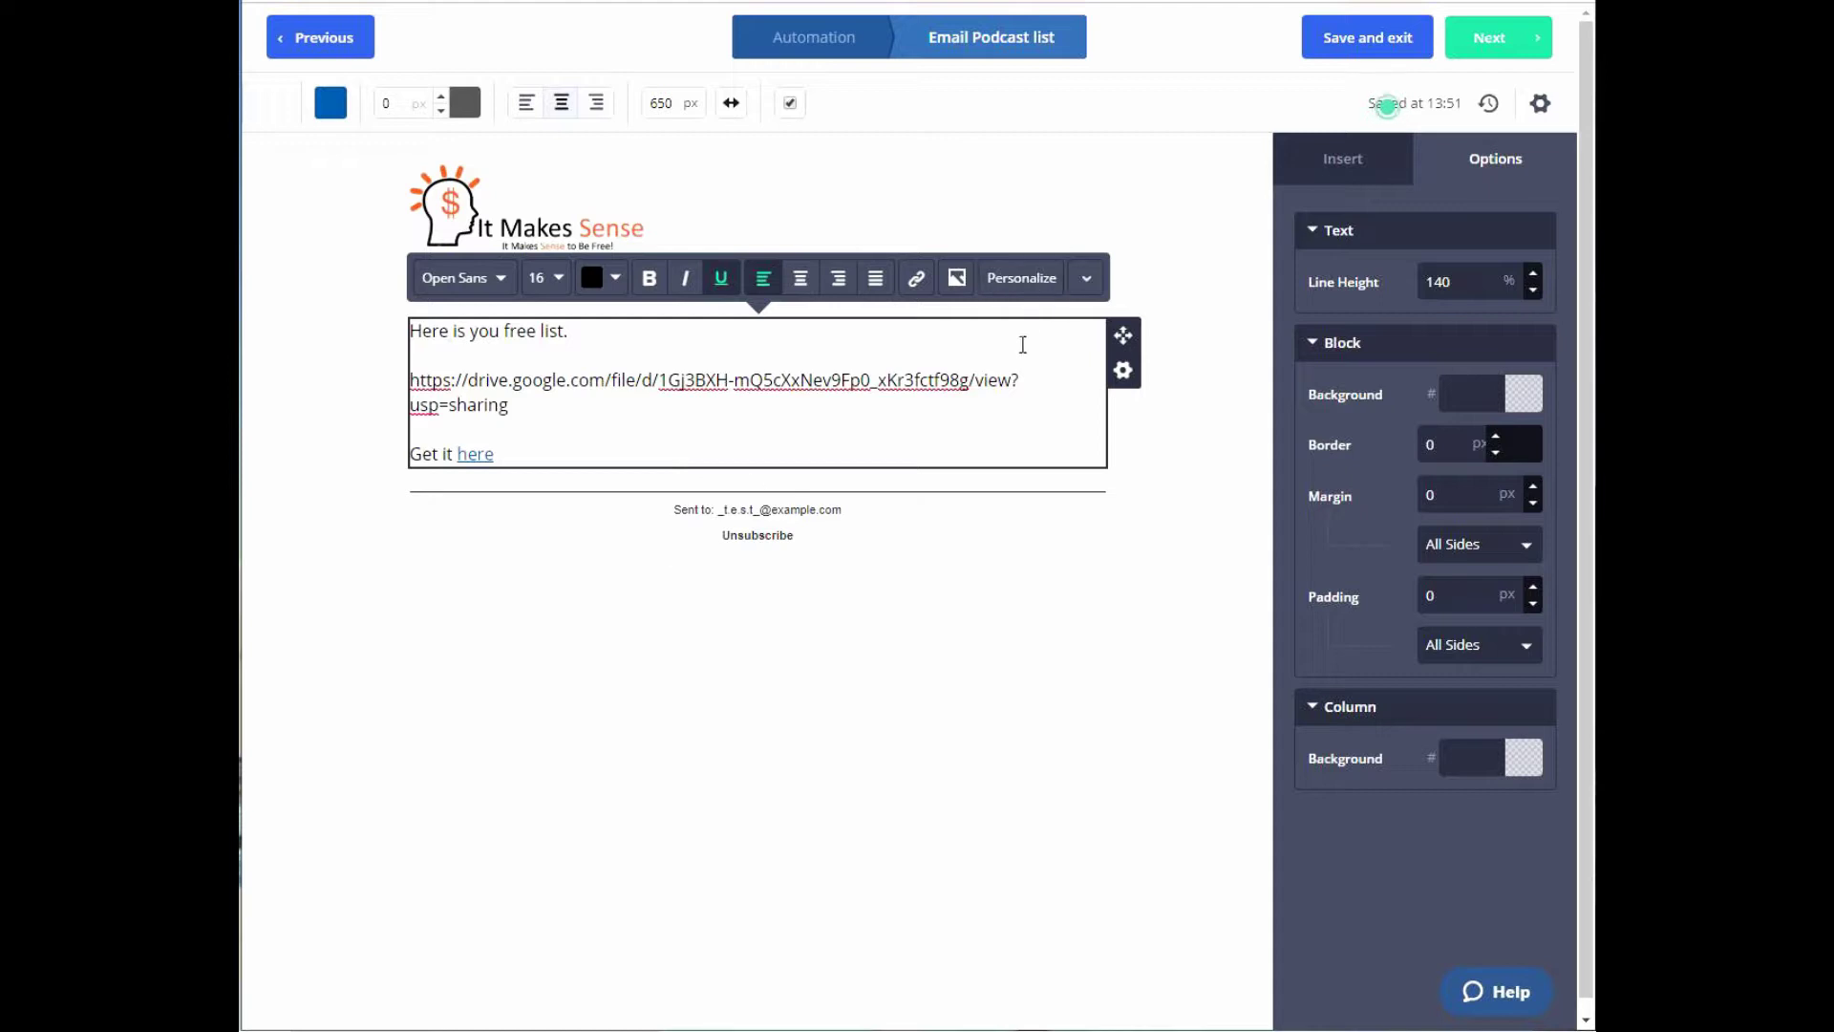
left_click(1360, 36)
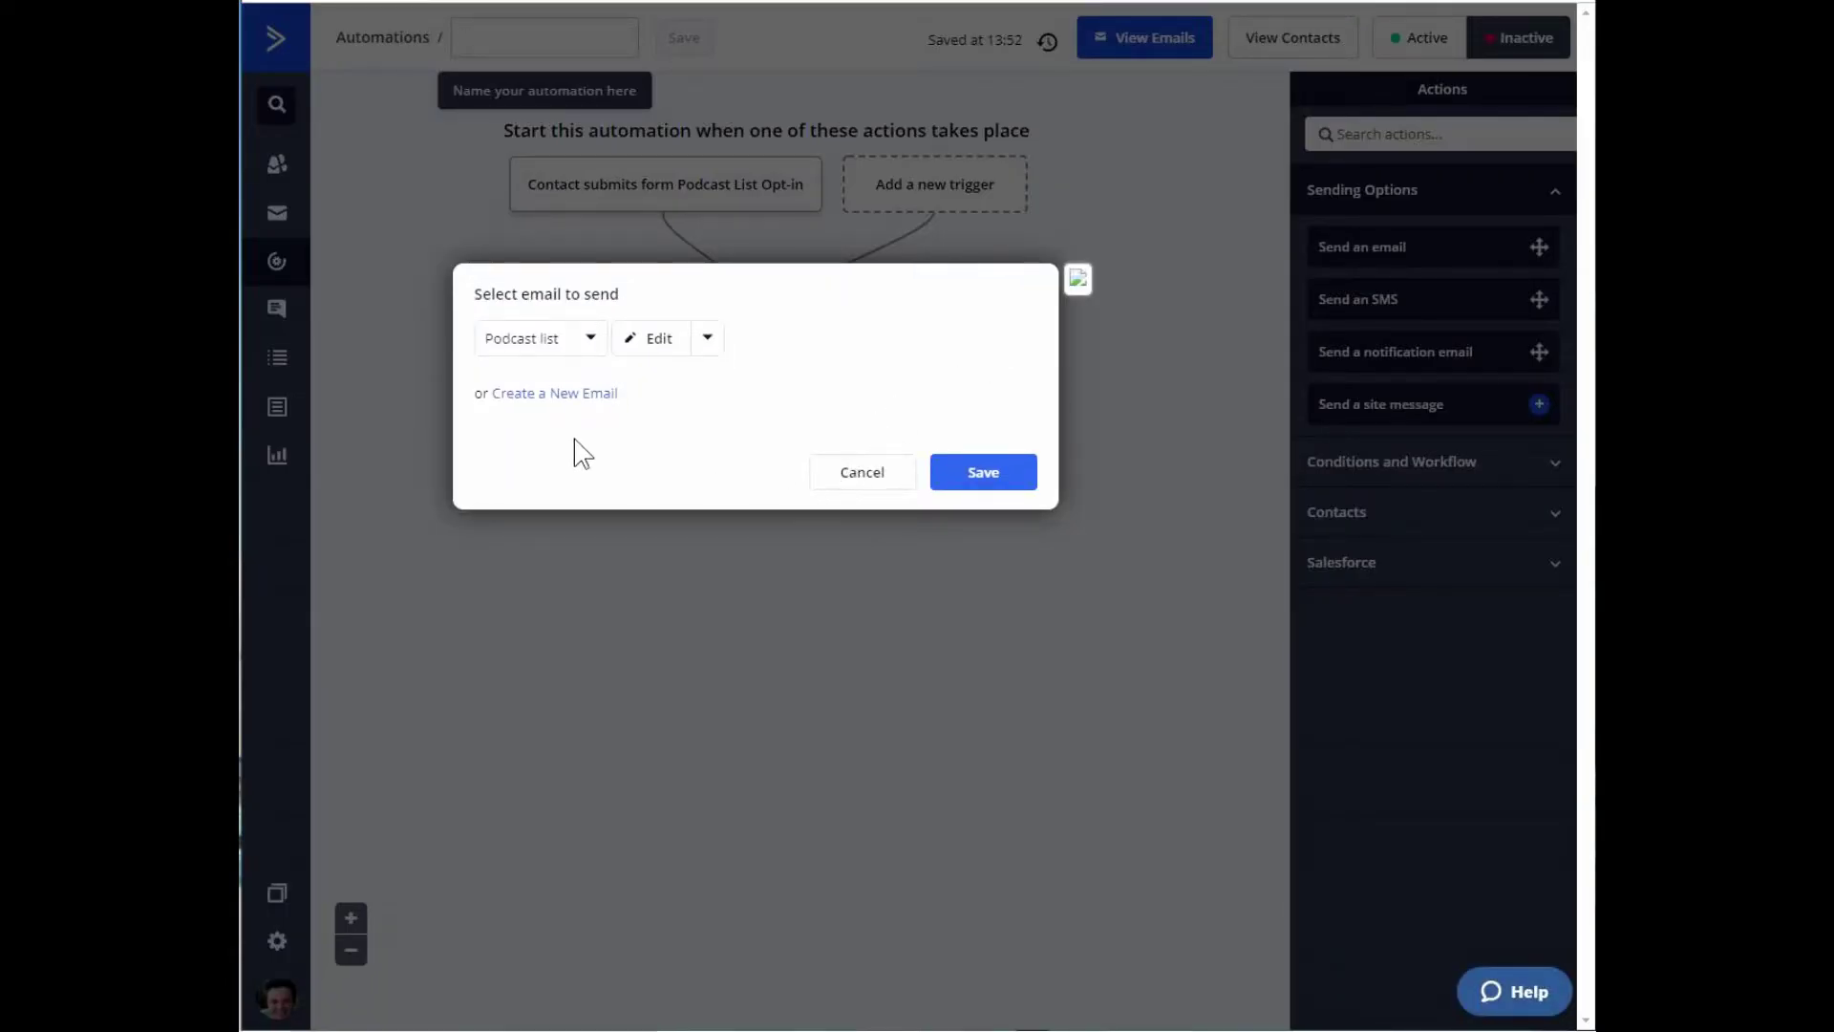
Add the Podcast list email after the trigger, then add a Wait step for a specified period.
left_click(994, 483)
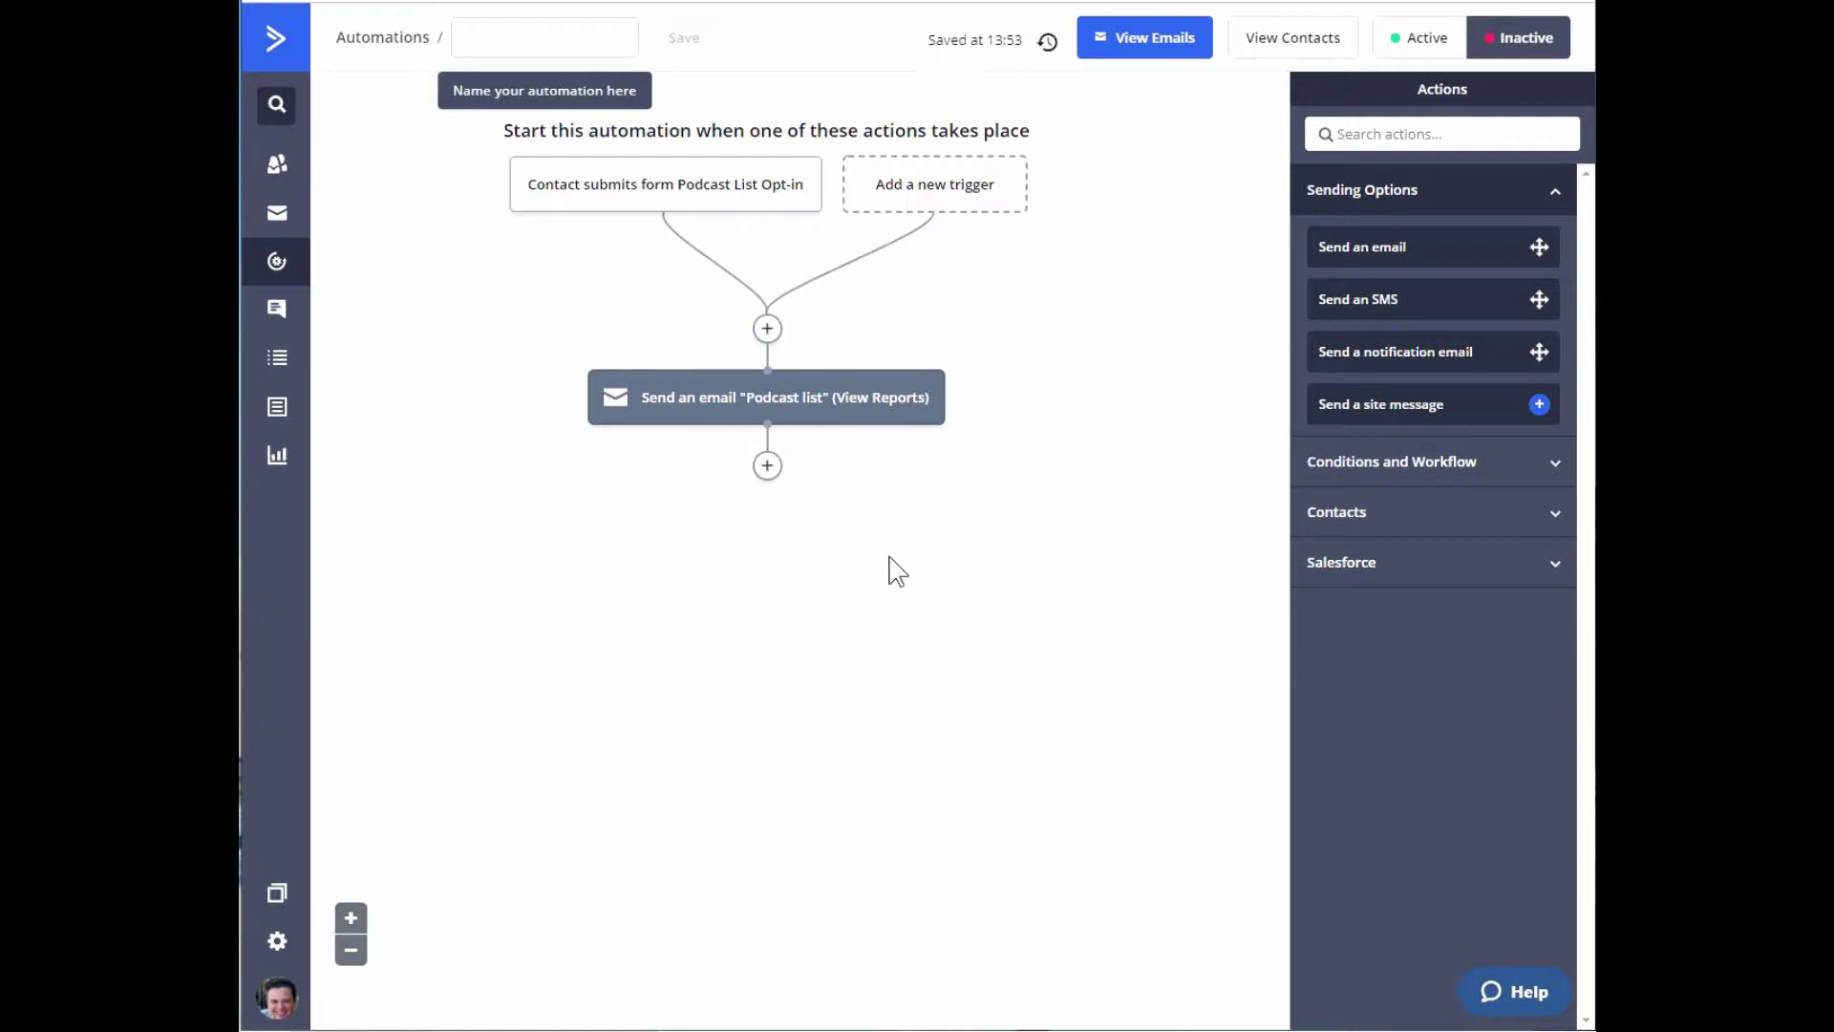
left_click(767, 465)
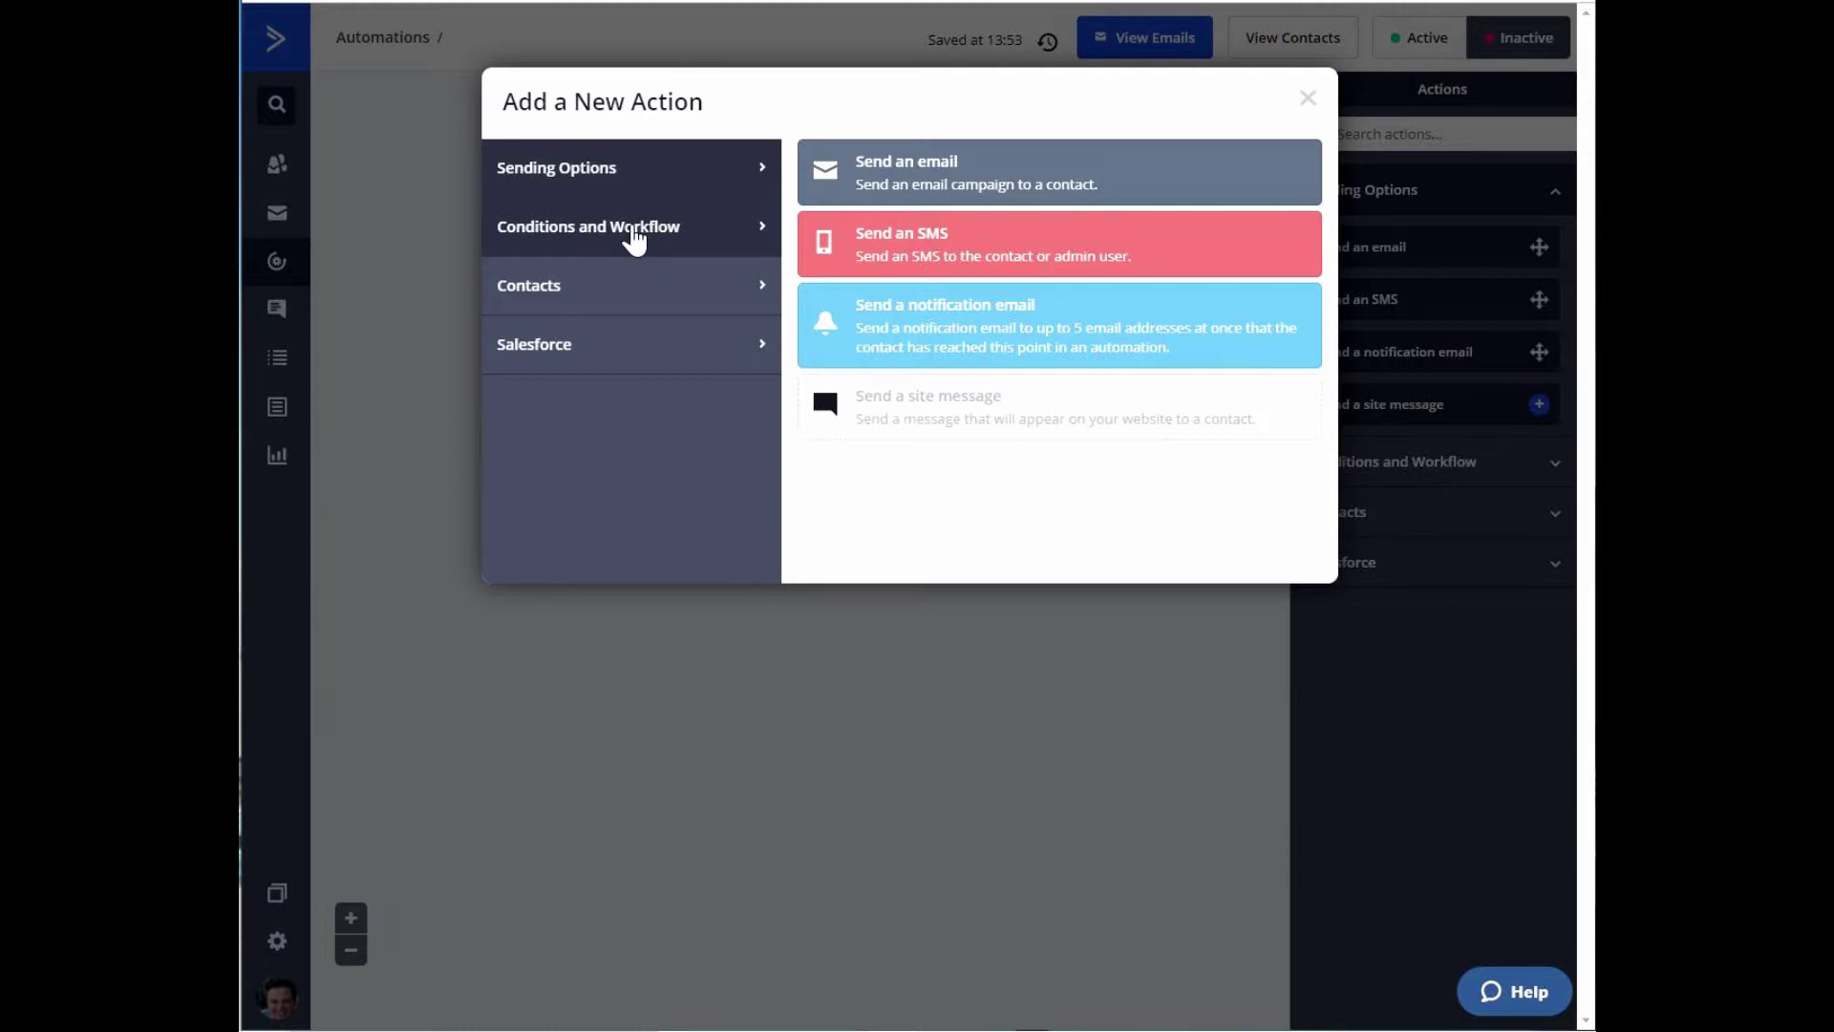
left_click(634, 239)
left_click(865, 157)
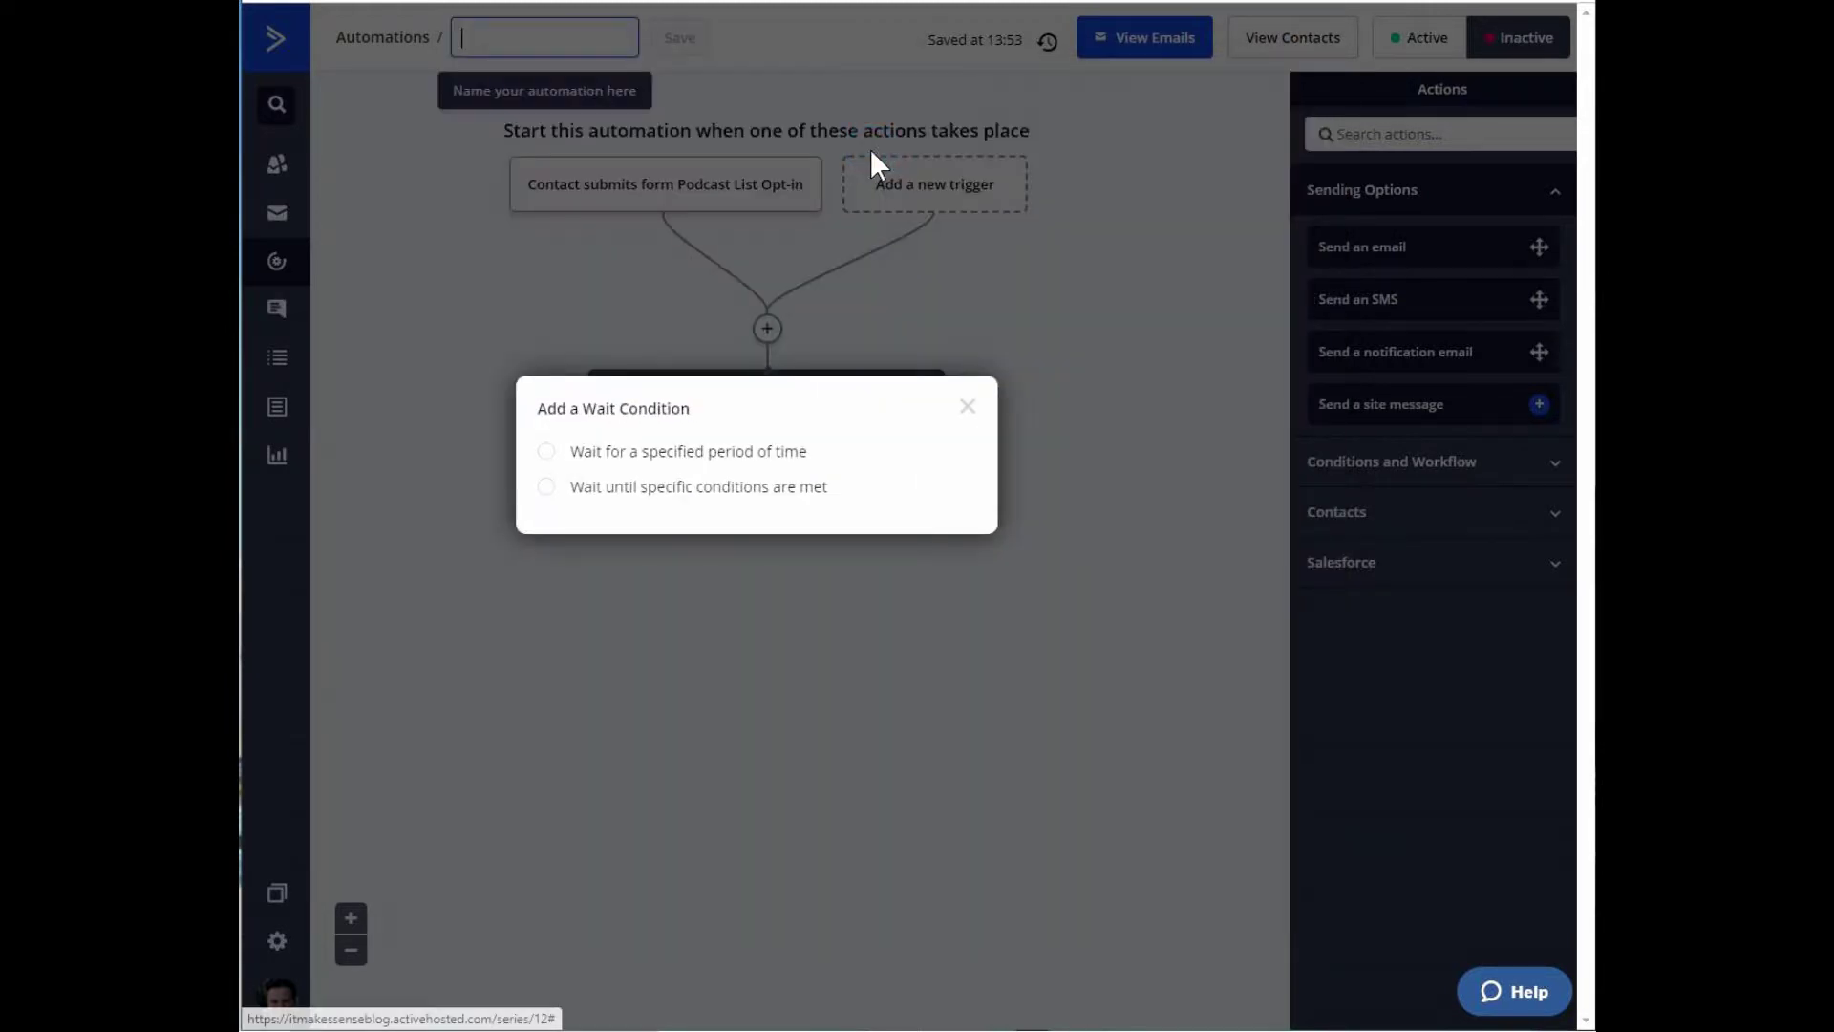
left_click(550, 451)
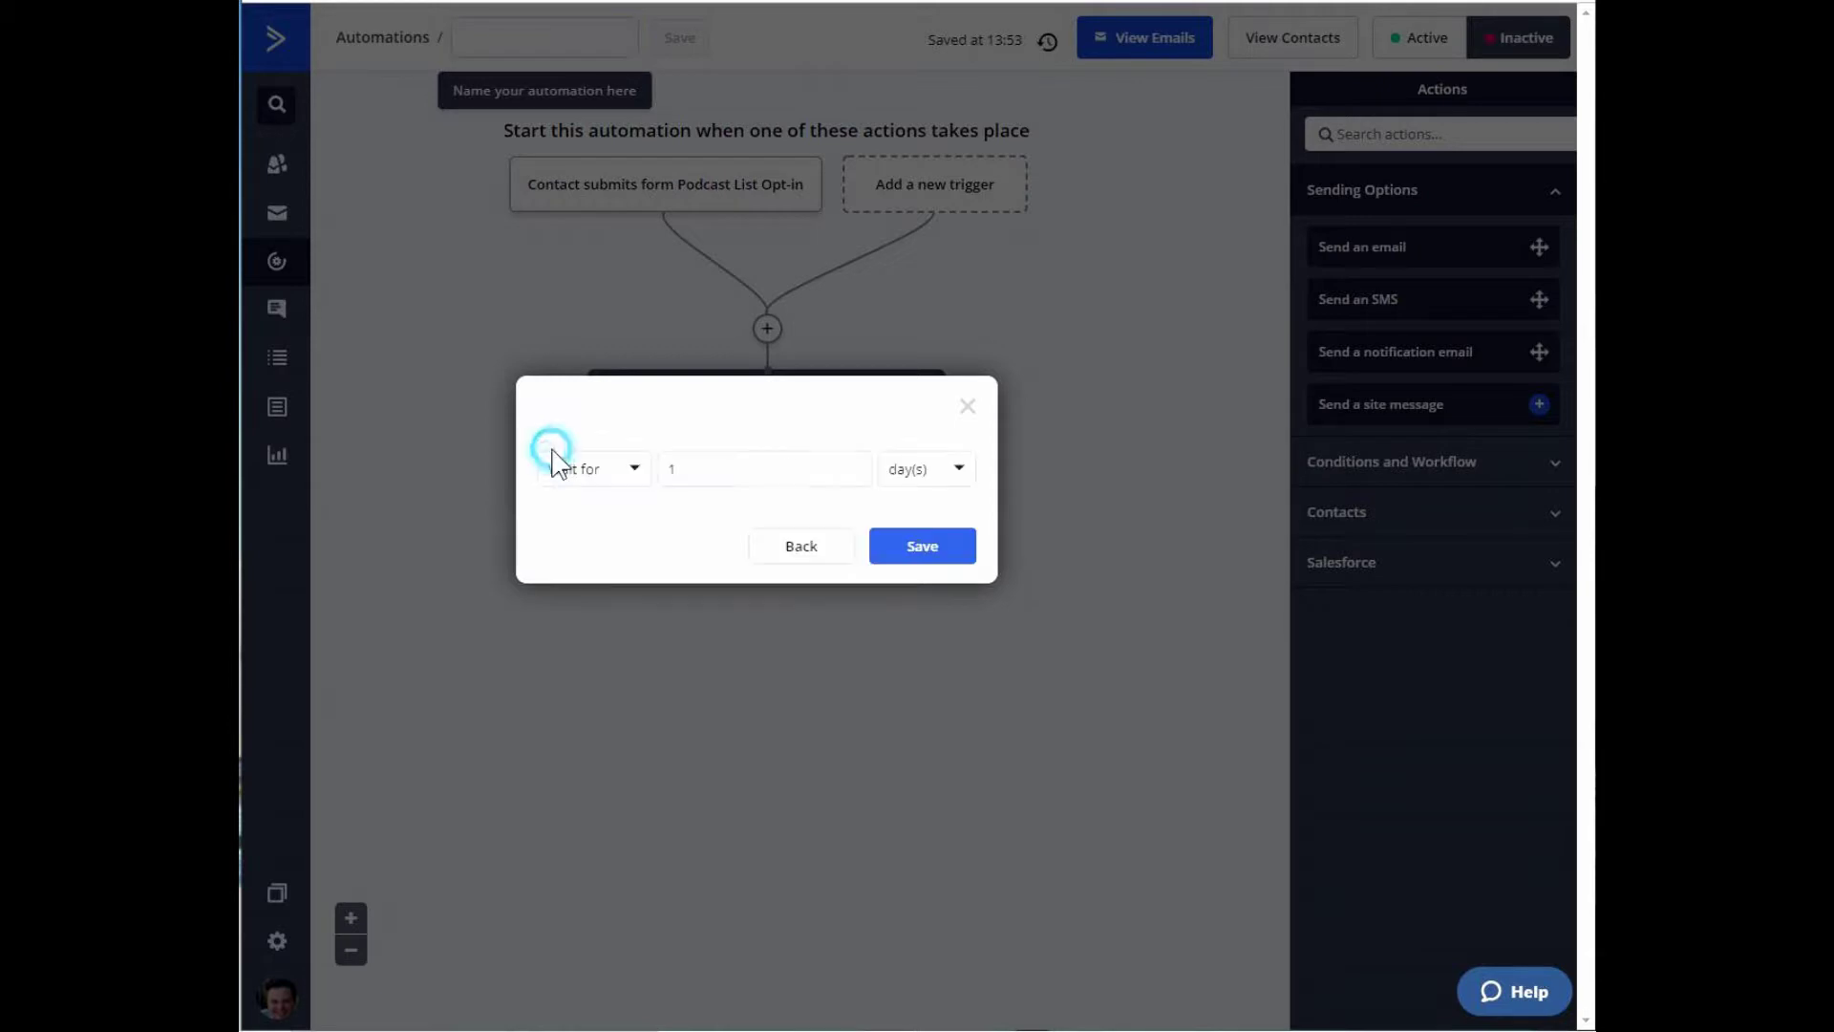
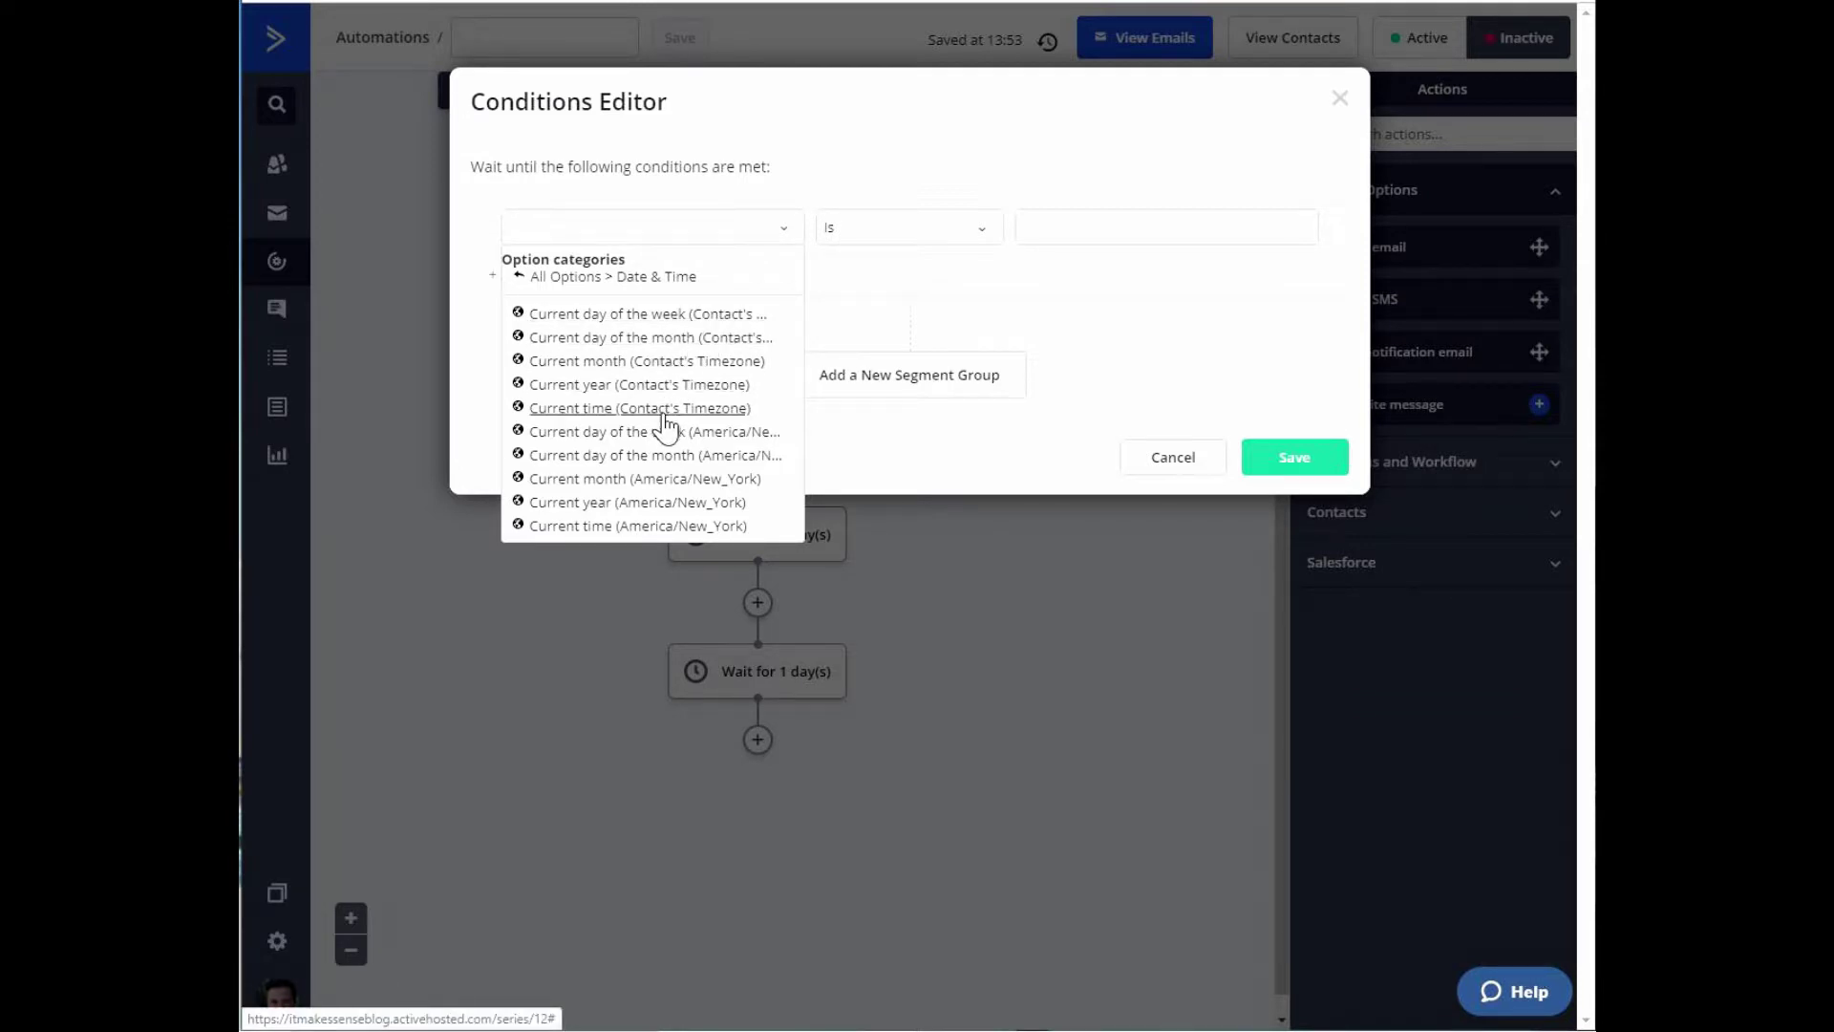
Set the wait condition to day of week (America/New_York) is not Weekend.
left_click(696, 435)
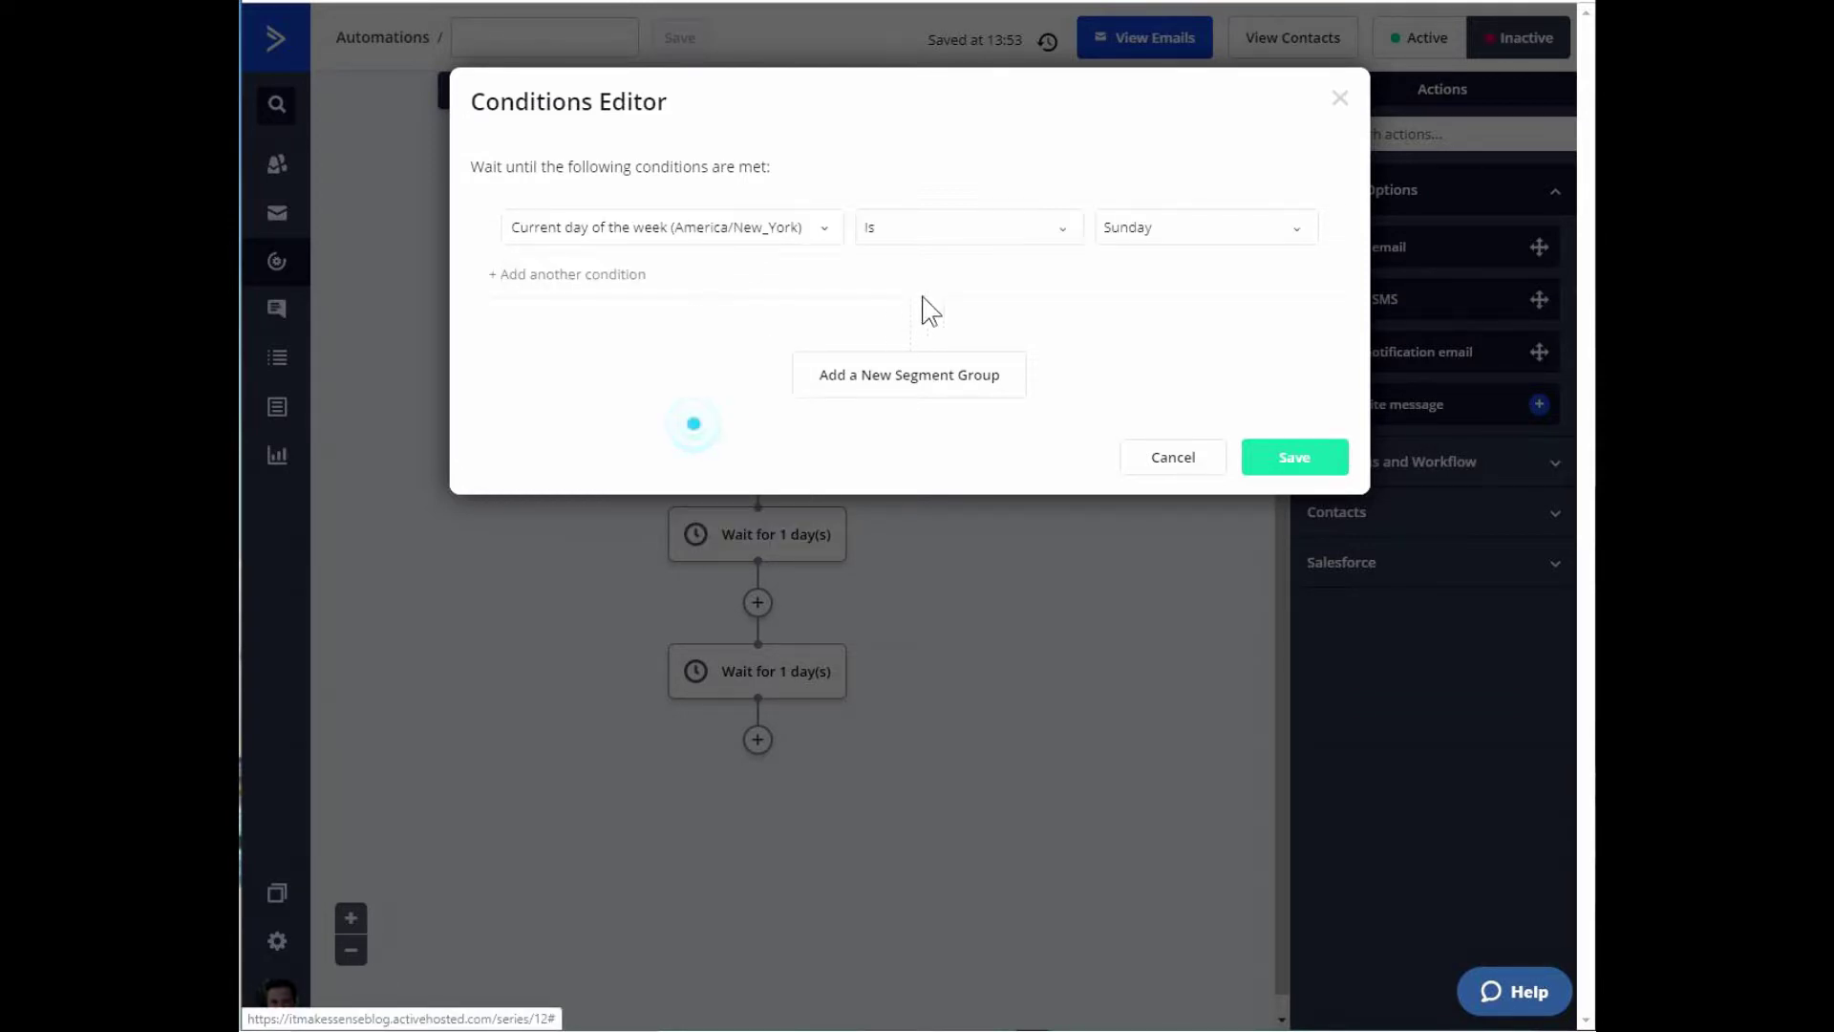
left_click(1061, 229)
left_click(920, 296)
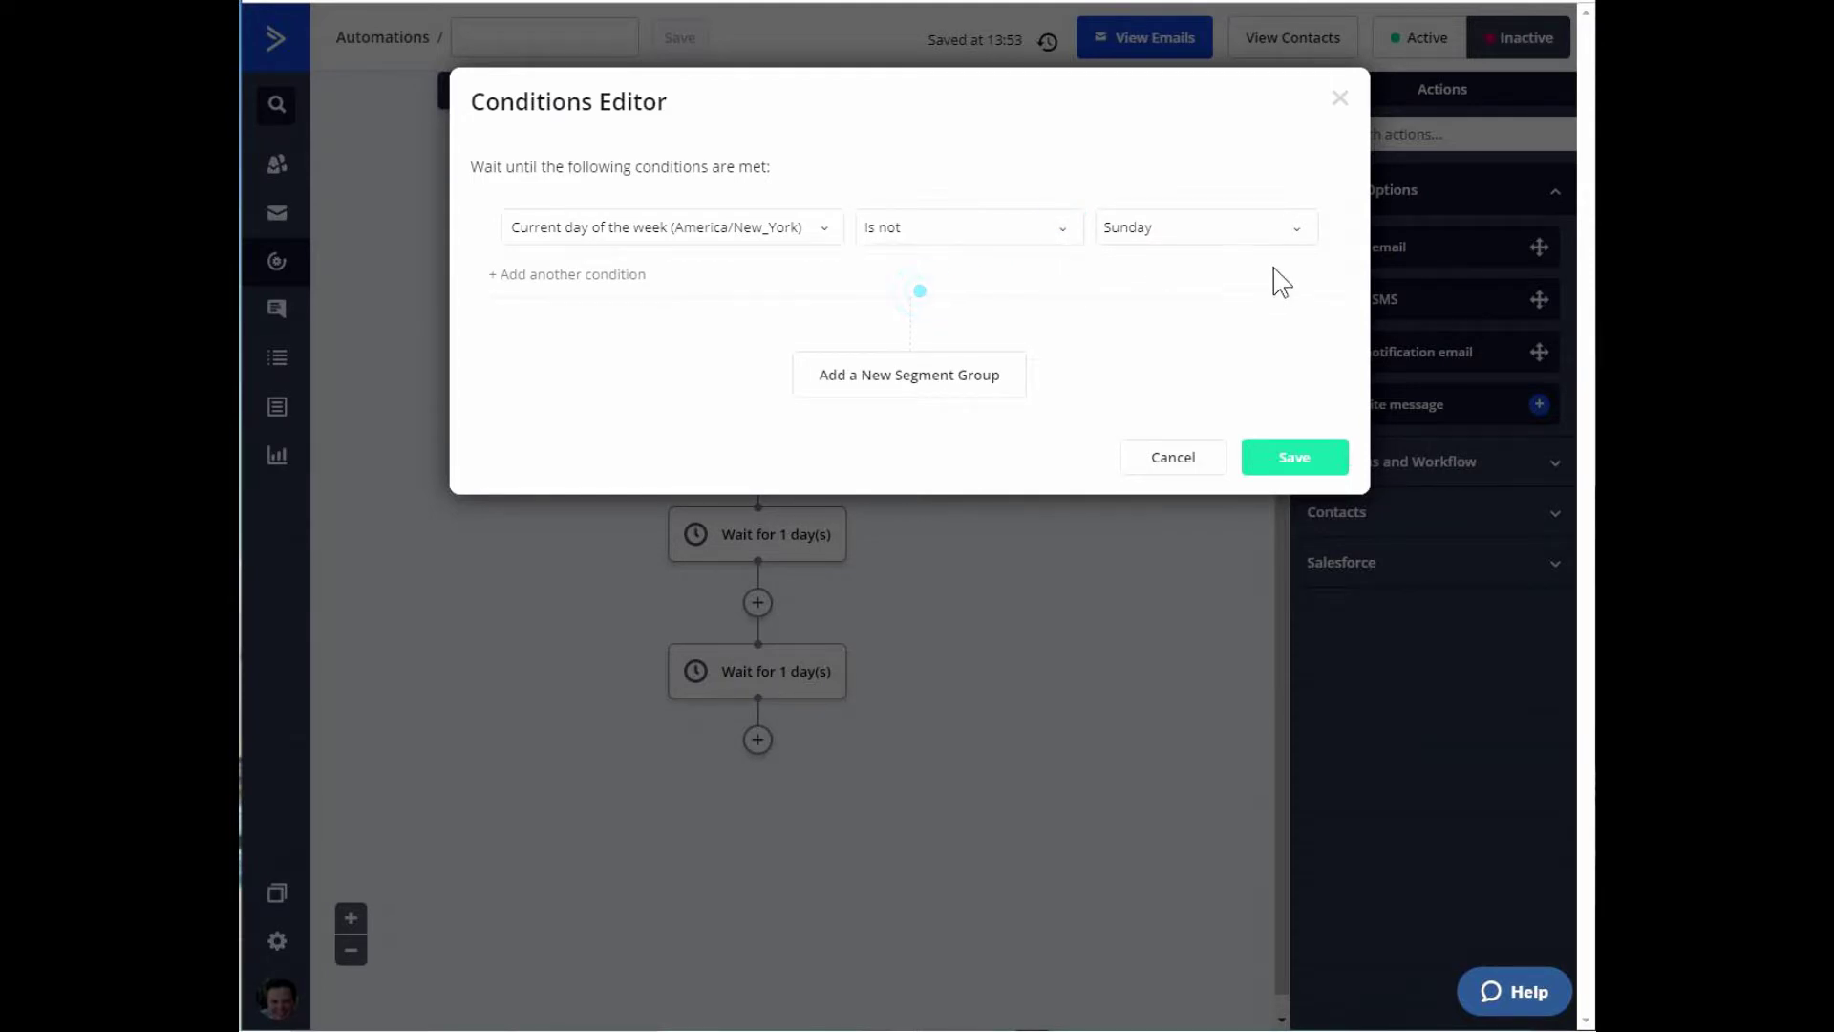
left_click(1296, 229)
left_click(1169, 287)
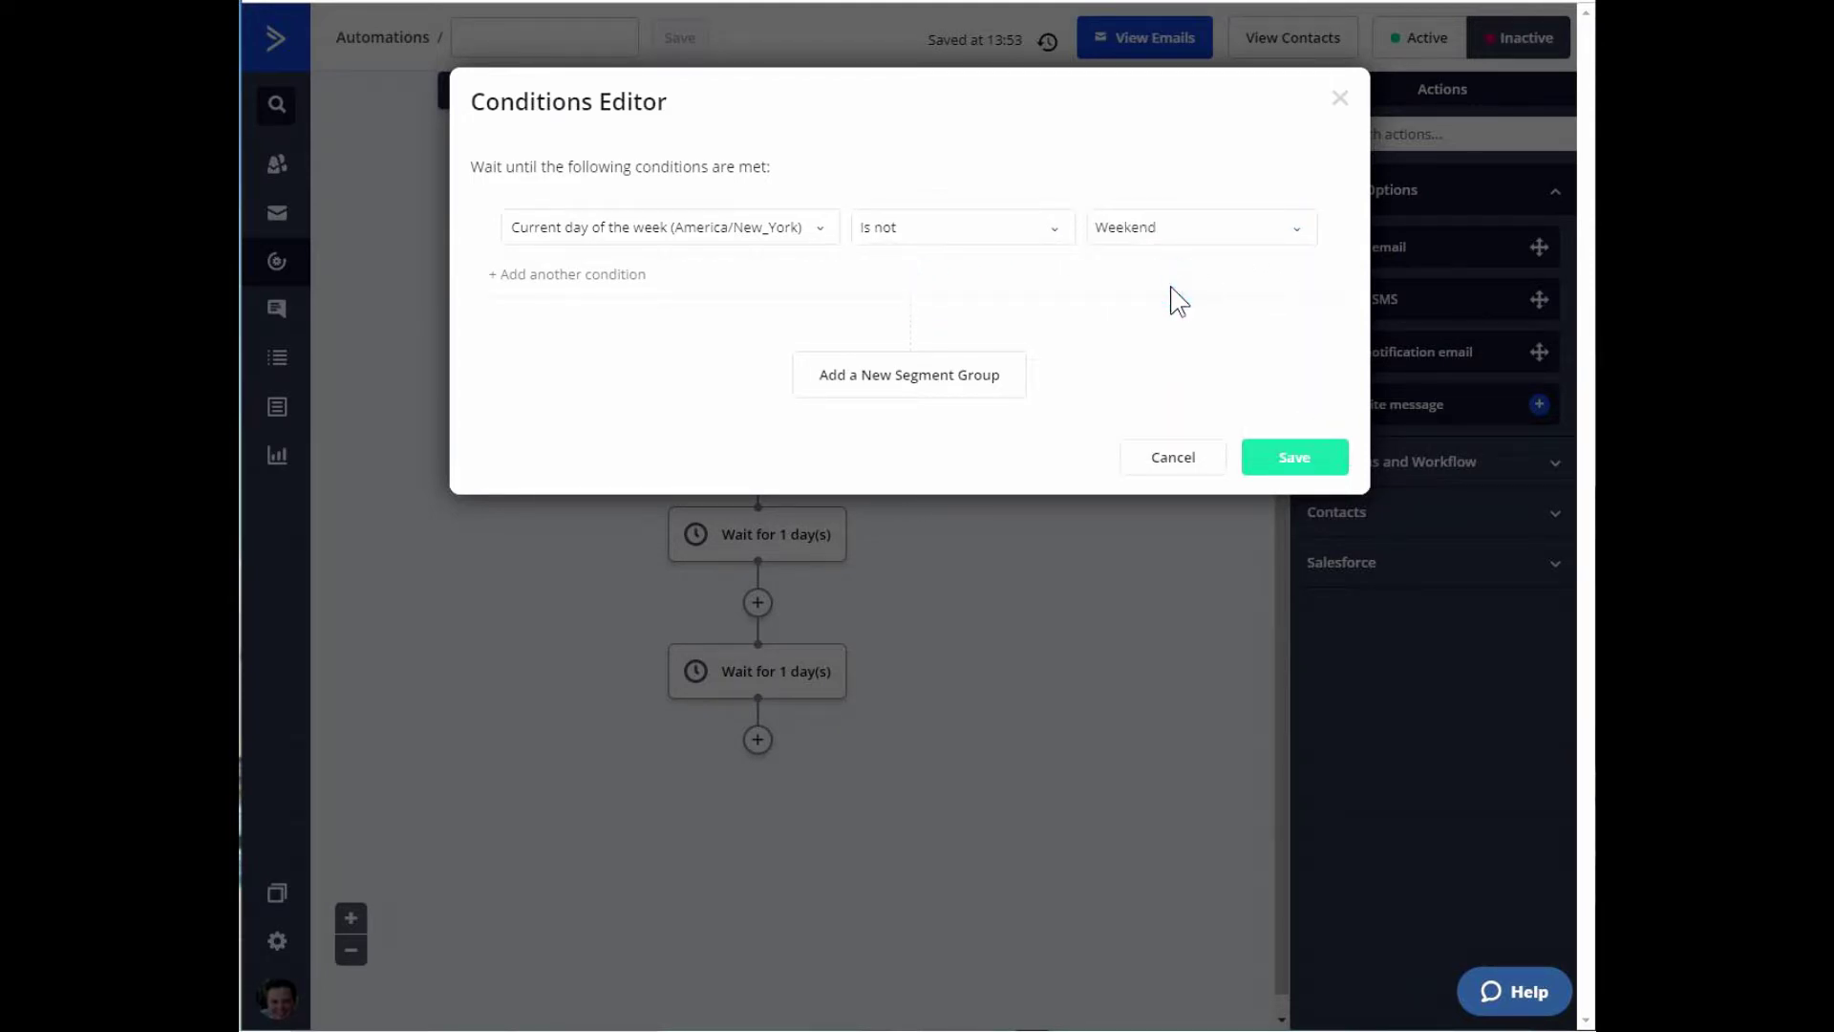
Add a second Date & Time condition: Current time (Contact's Timezone) is 16 (4PM).
left_click(581, 275)
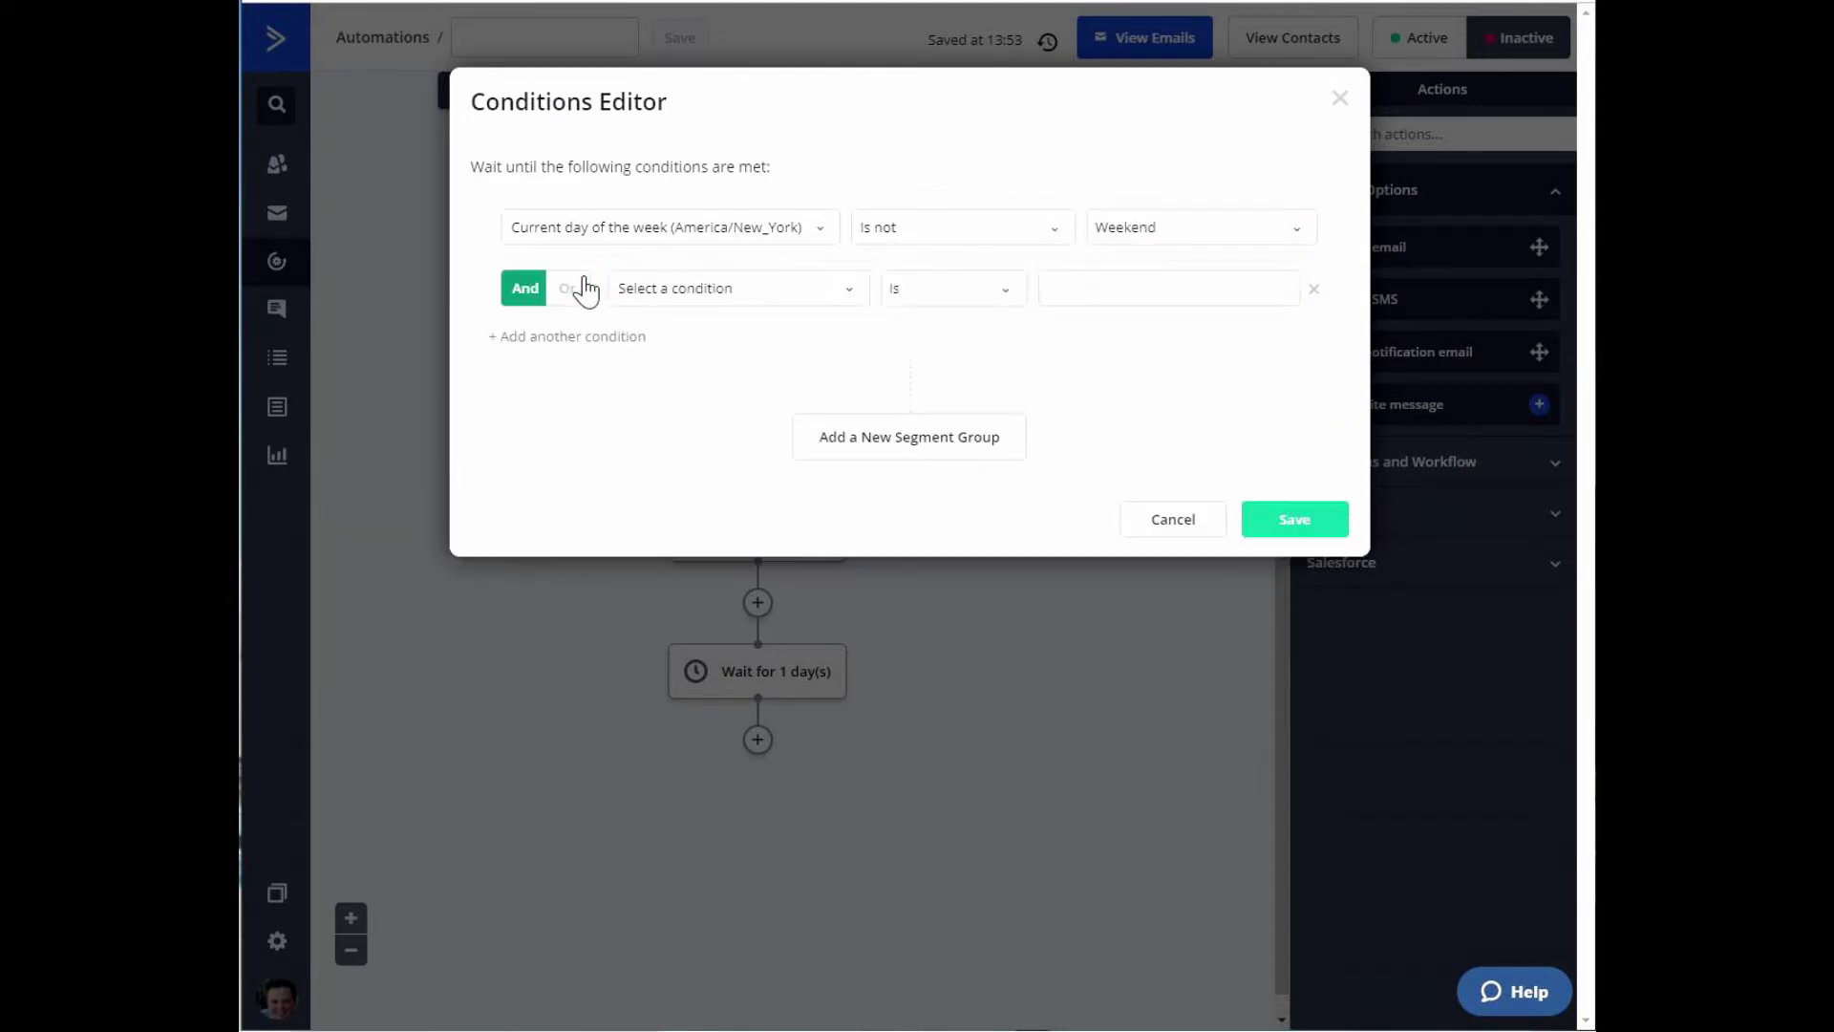
left_click(847, 298)
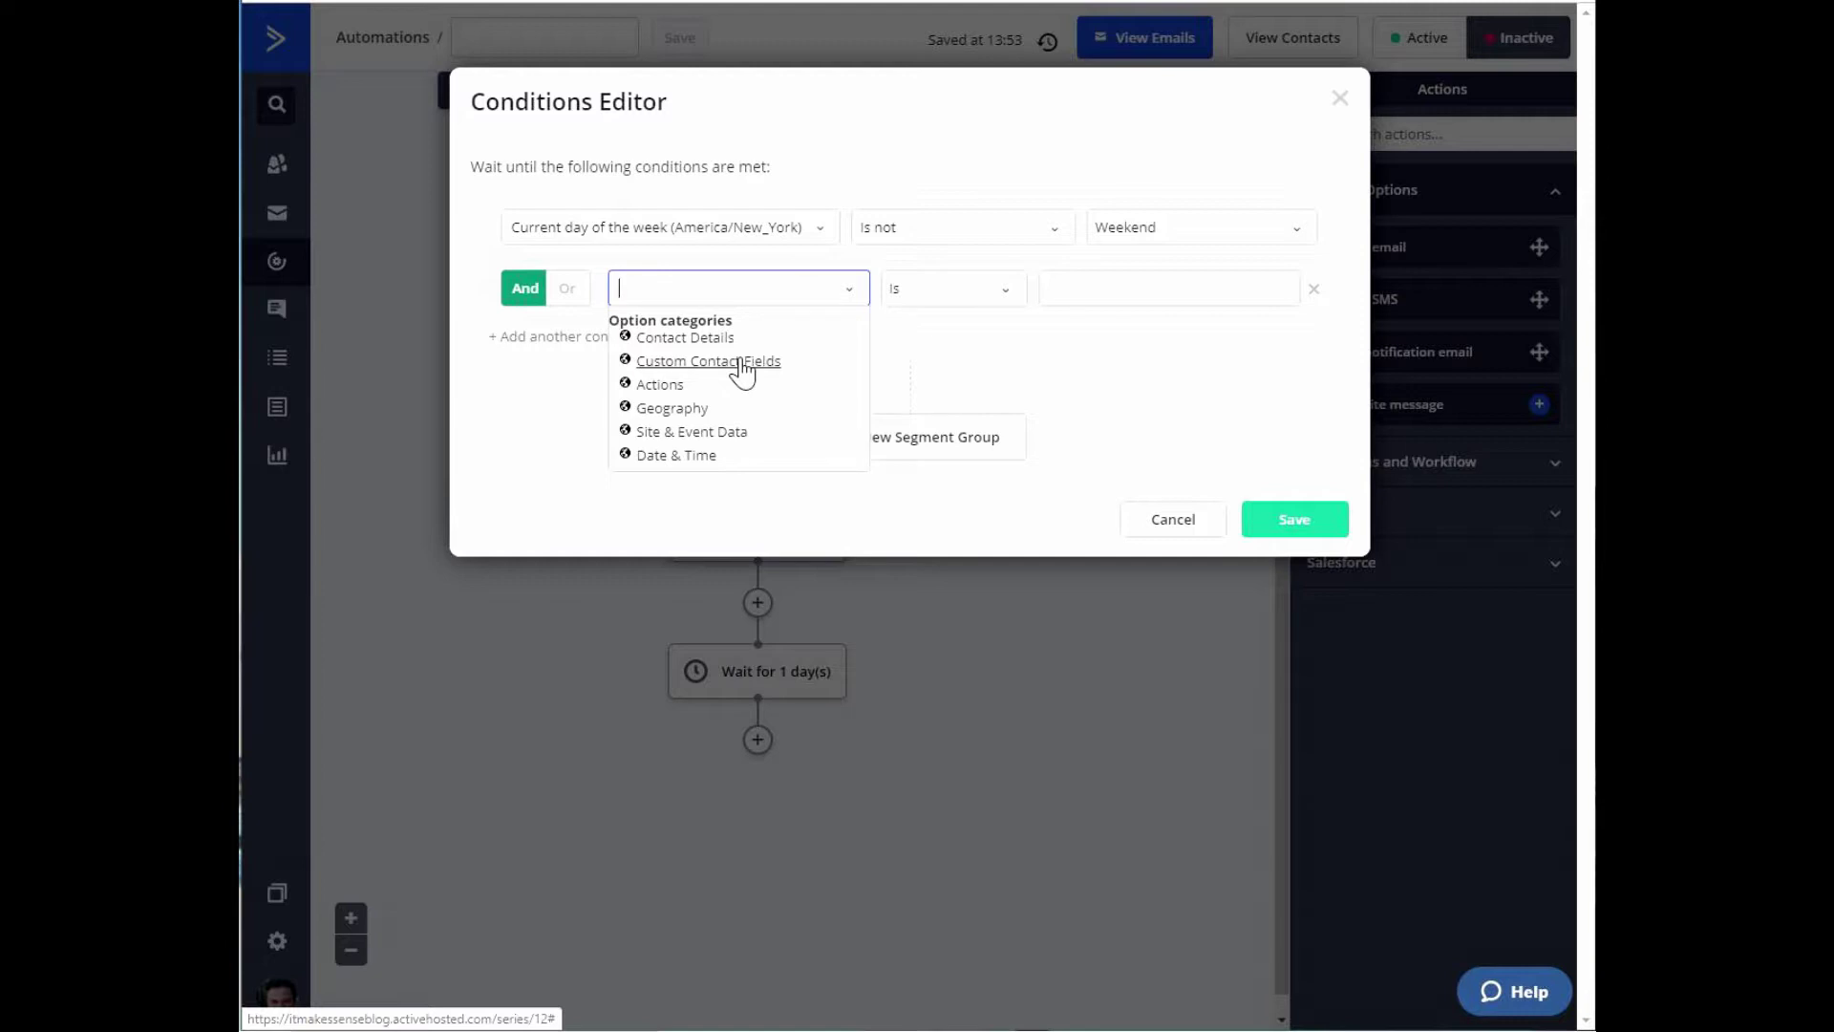
left_click(741, 364)
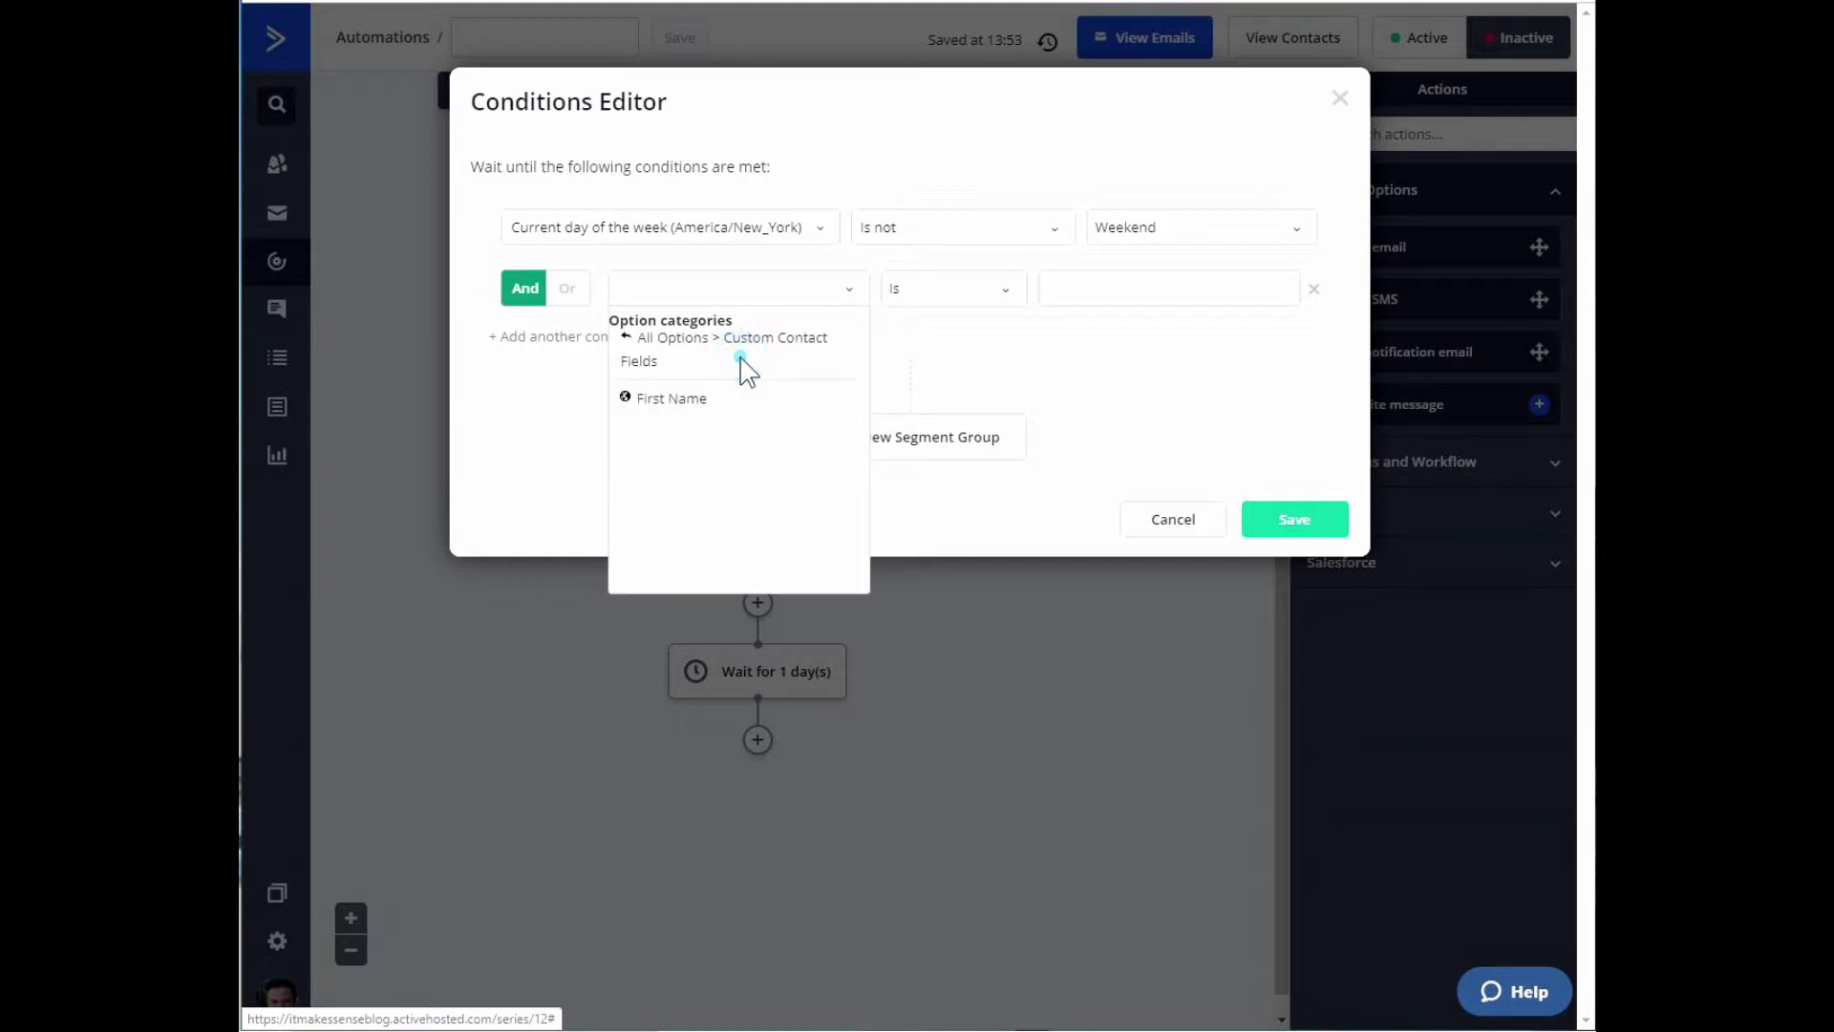
left_click(639, 336)
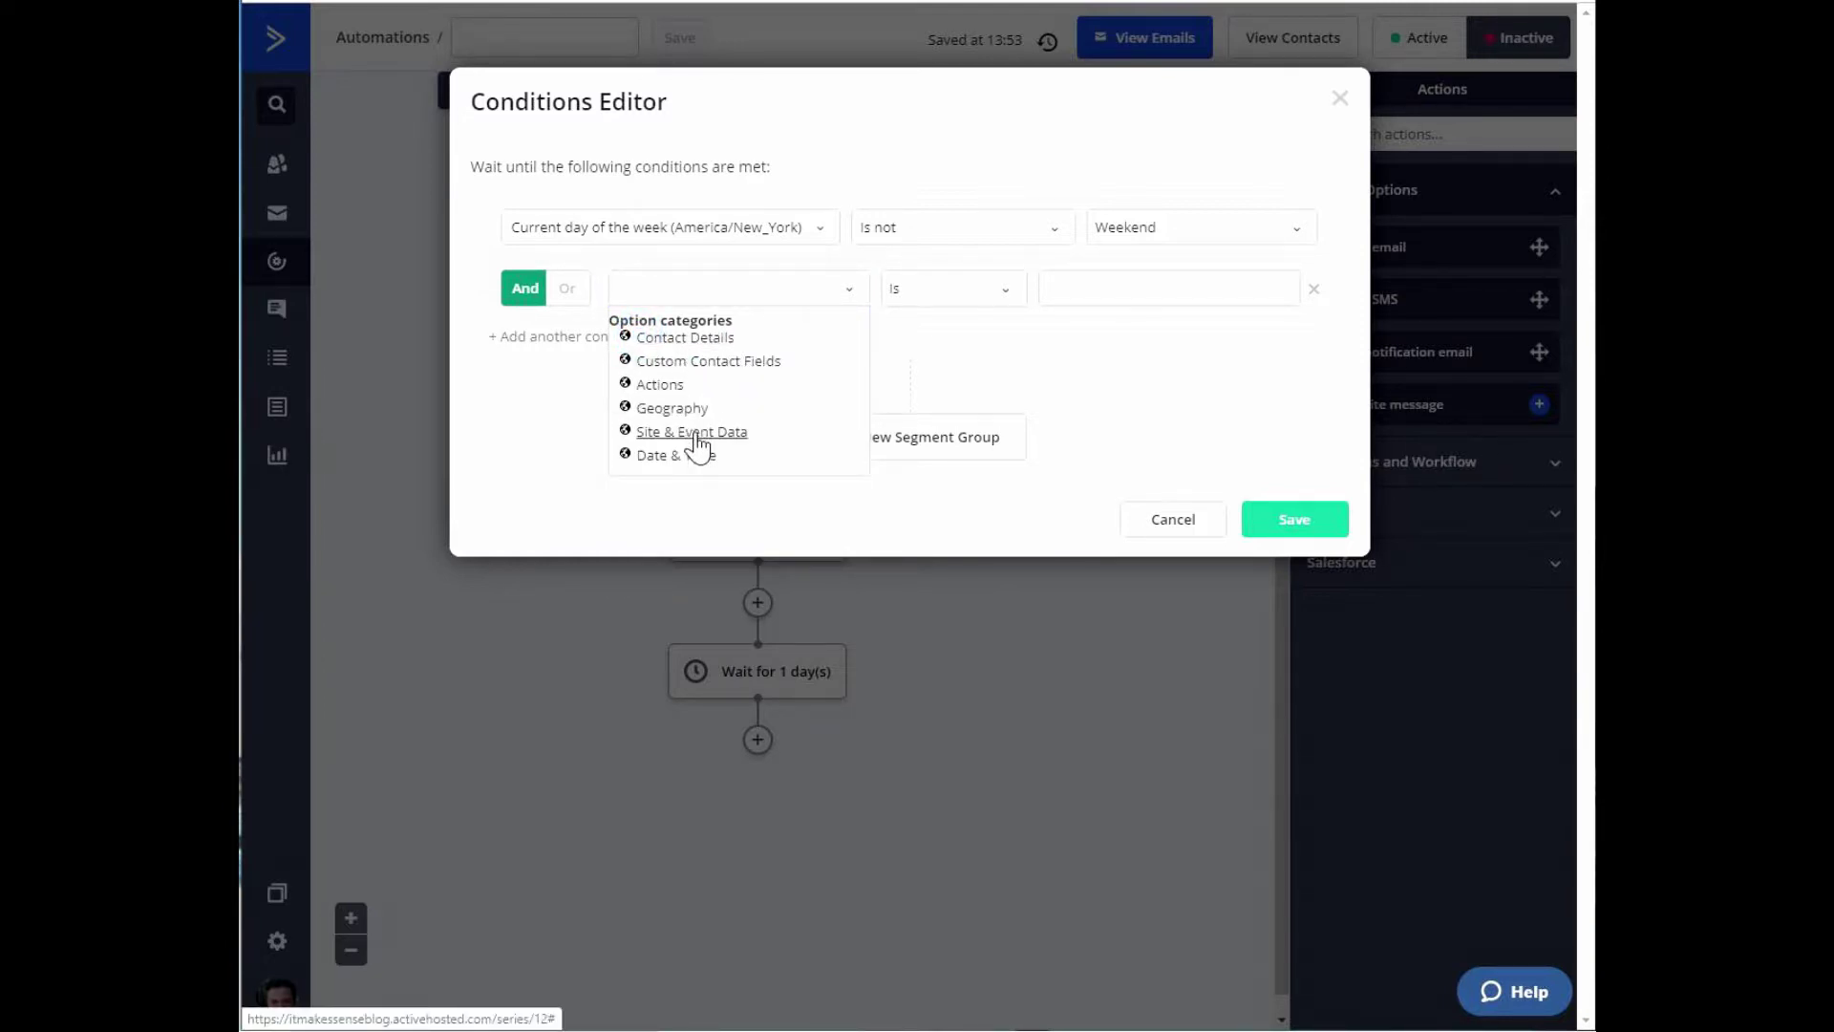
left_click(698, 436)
left_click(649, 337)
left_click(681, 457)
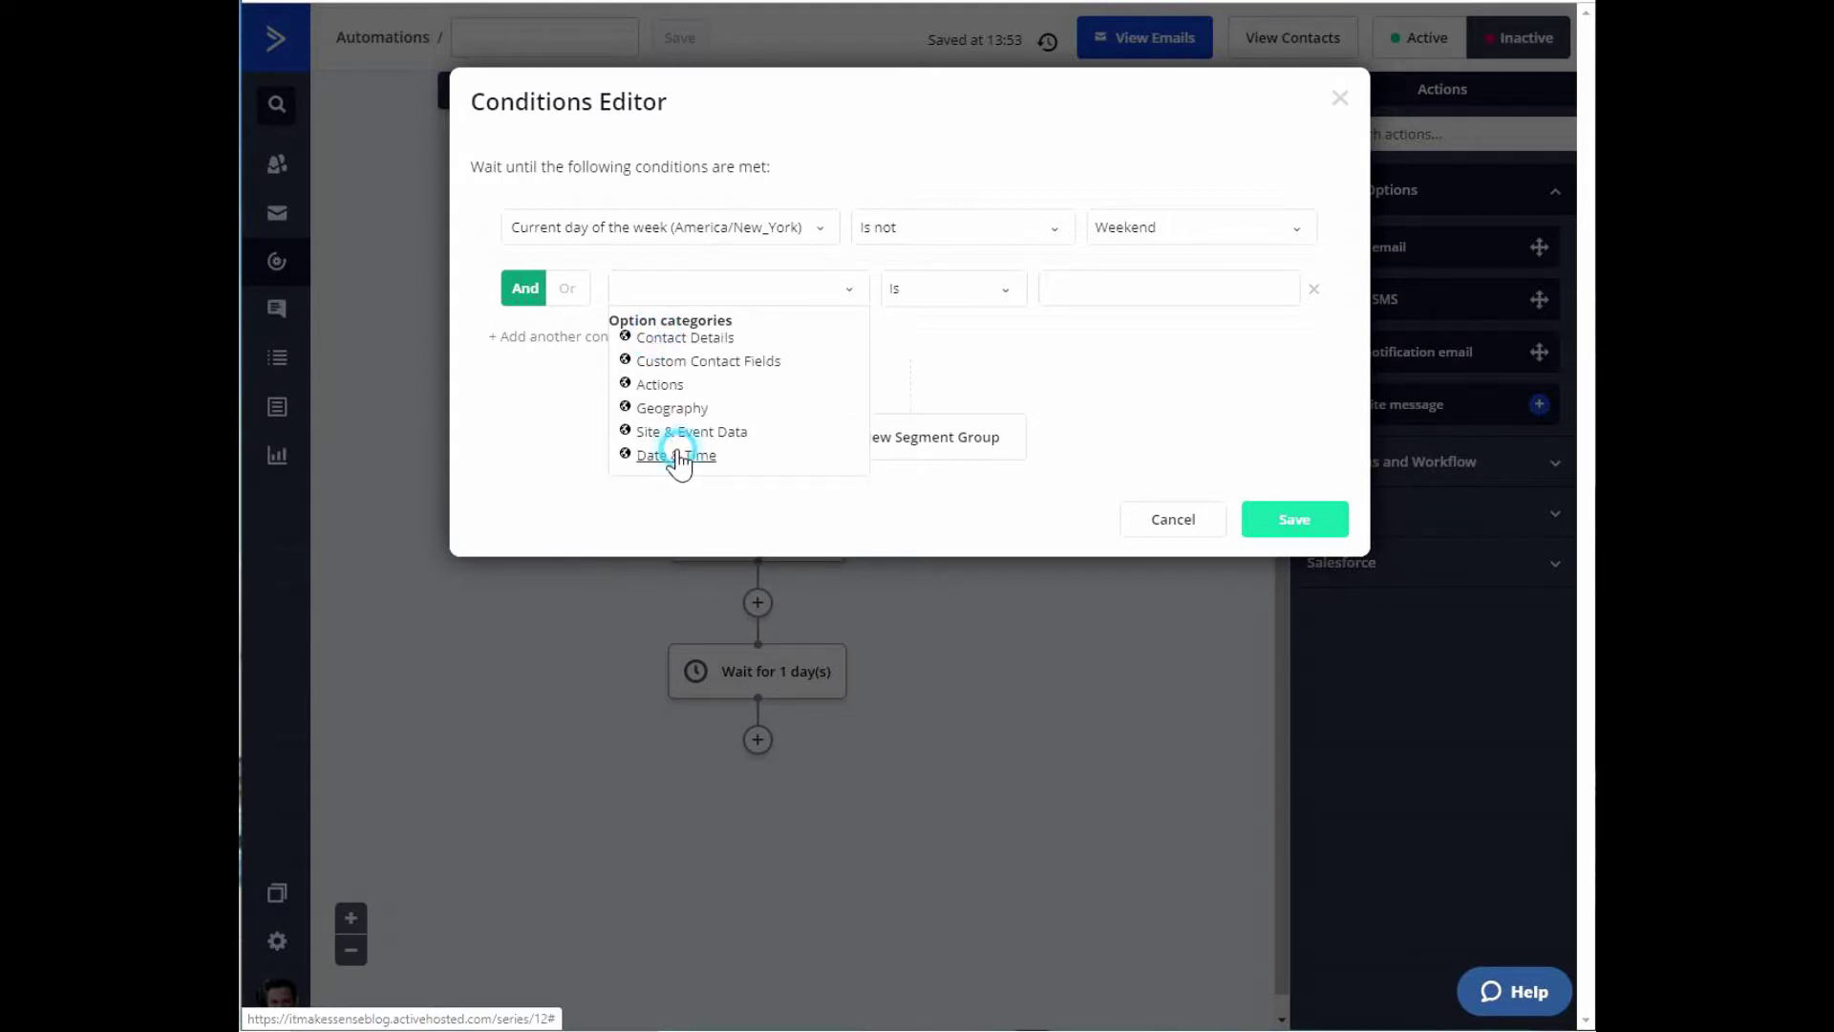
scroll(761, 416, "down", 3)
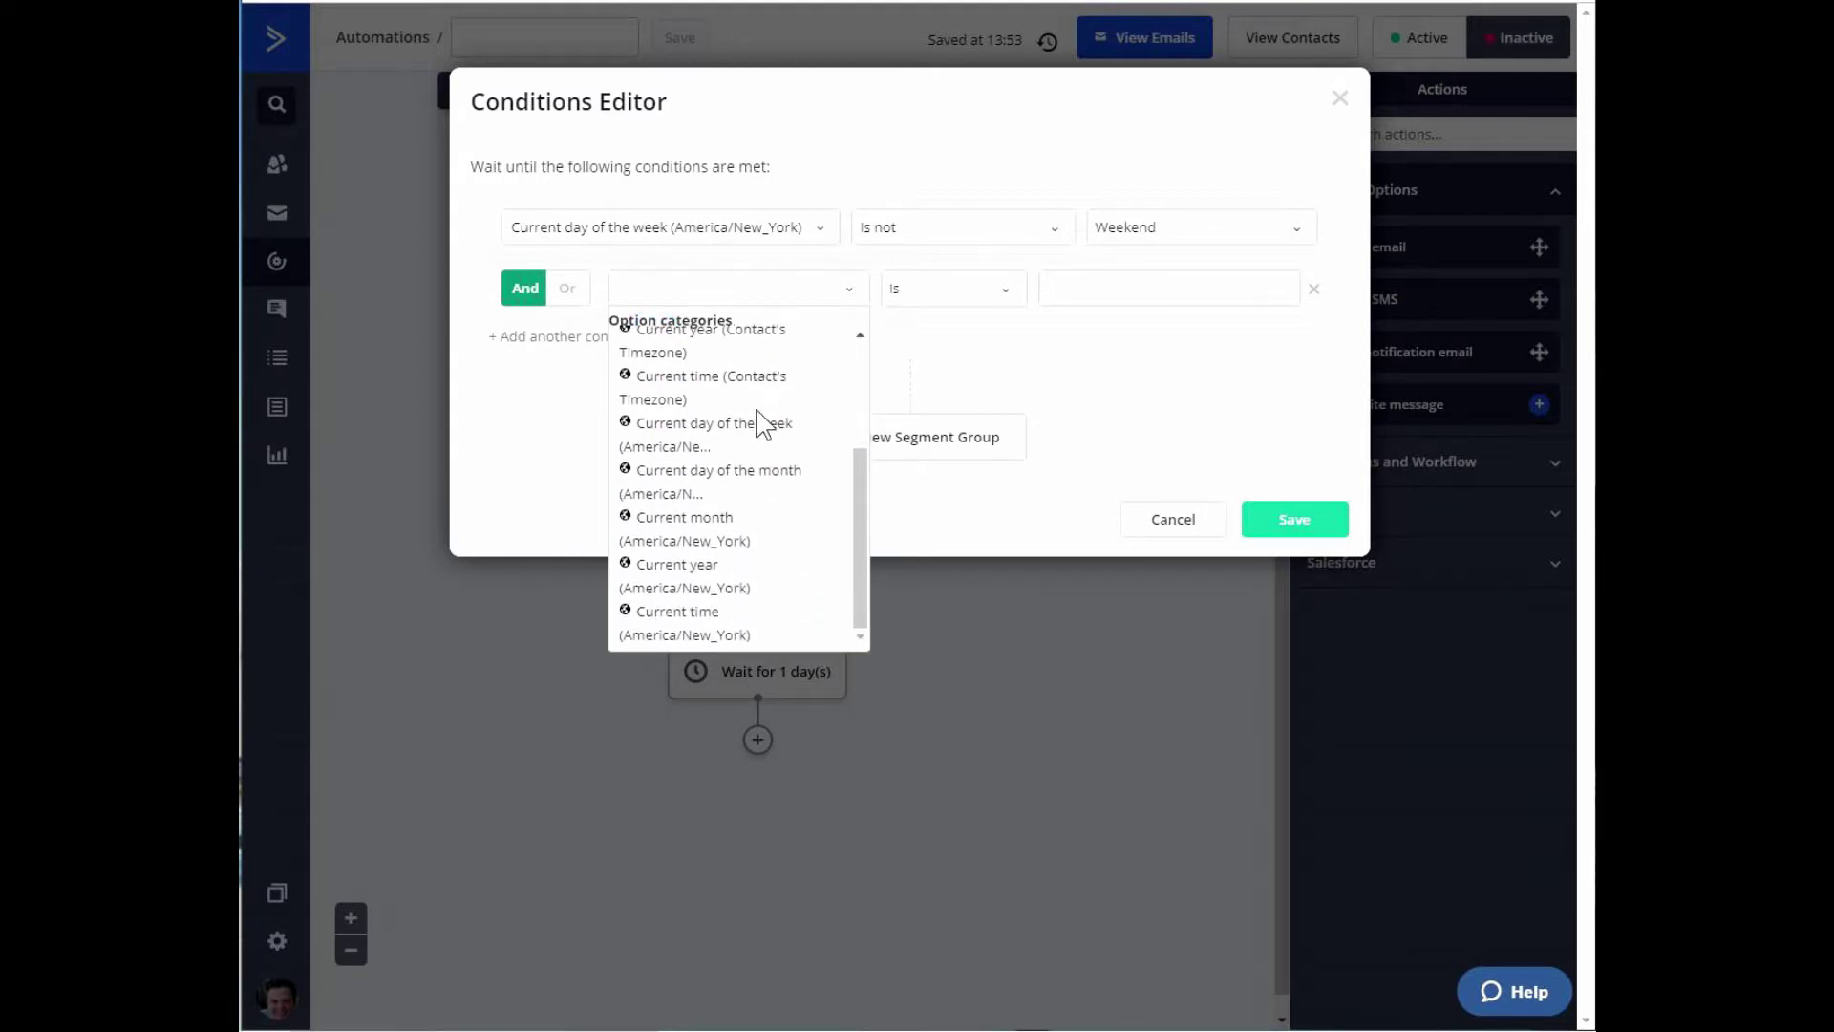
scroll(761, 421, "up", 3)
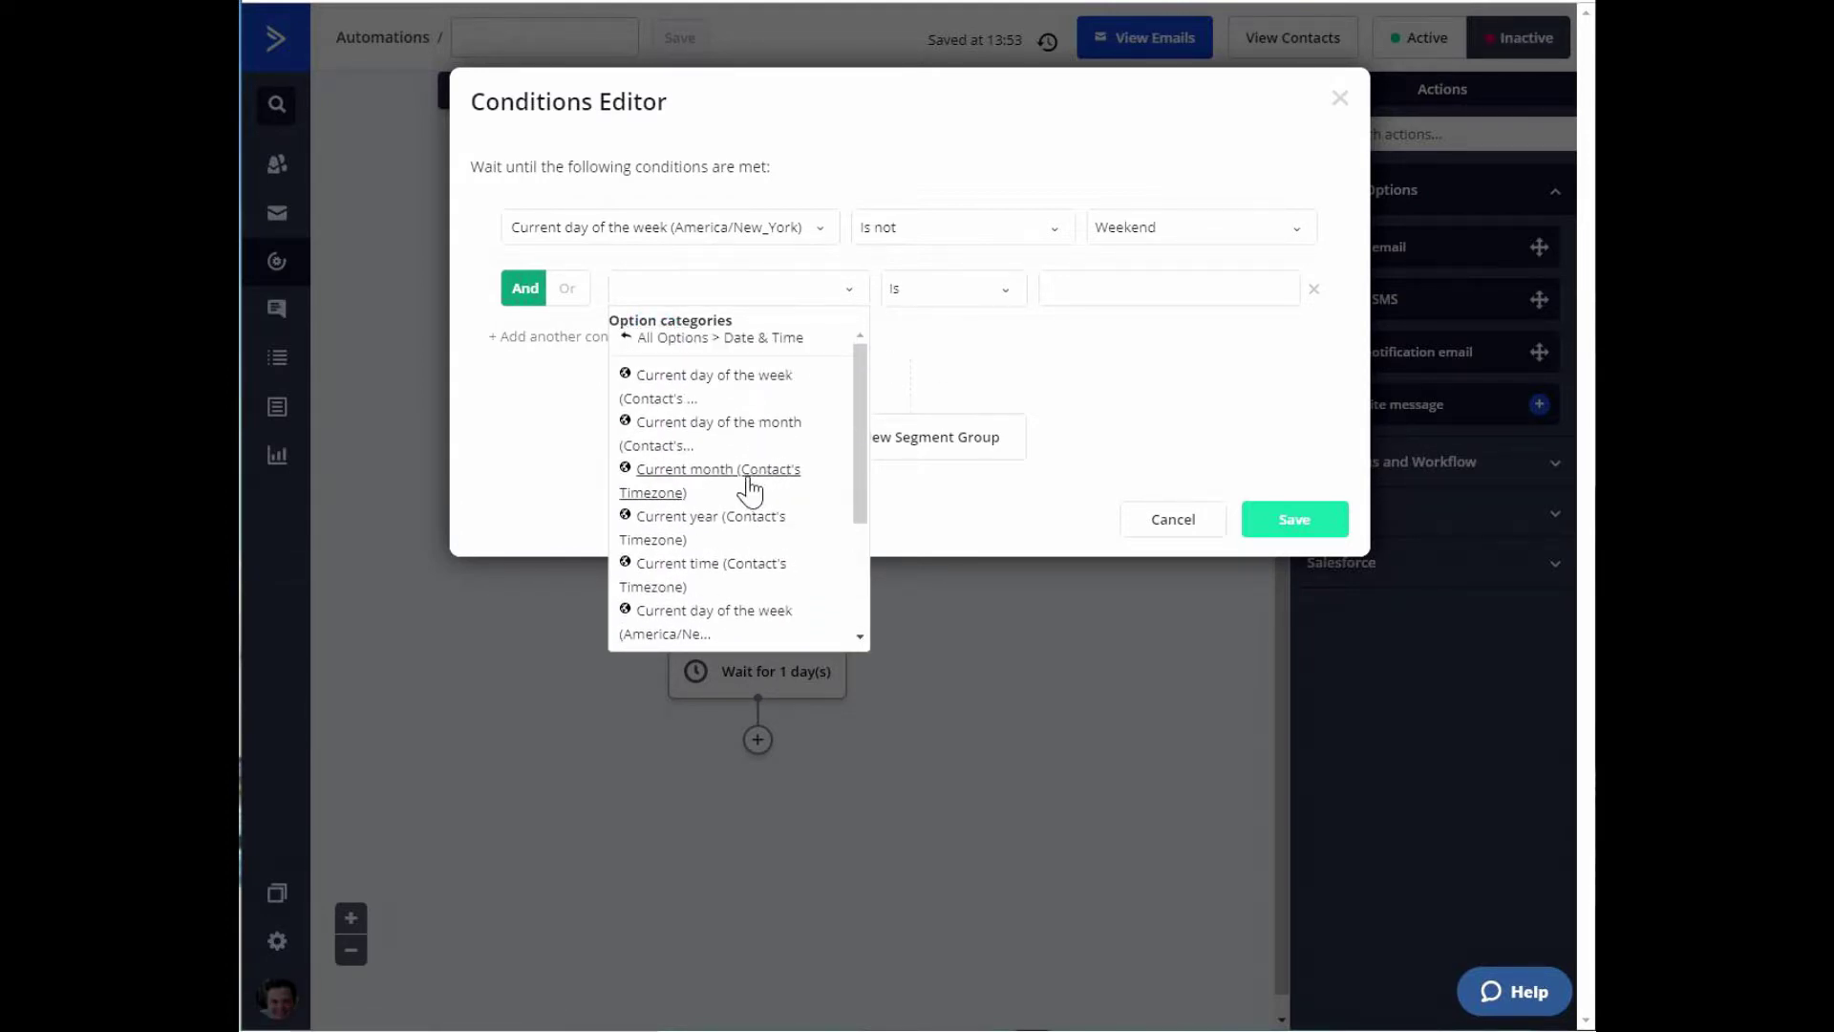
scroll(747, 544, "down", 1)
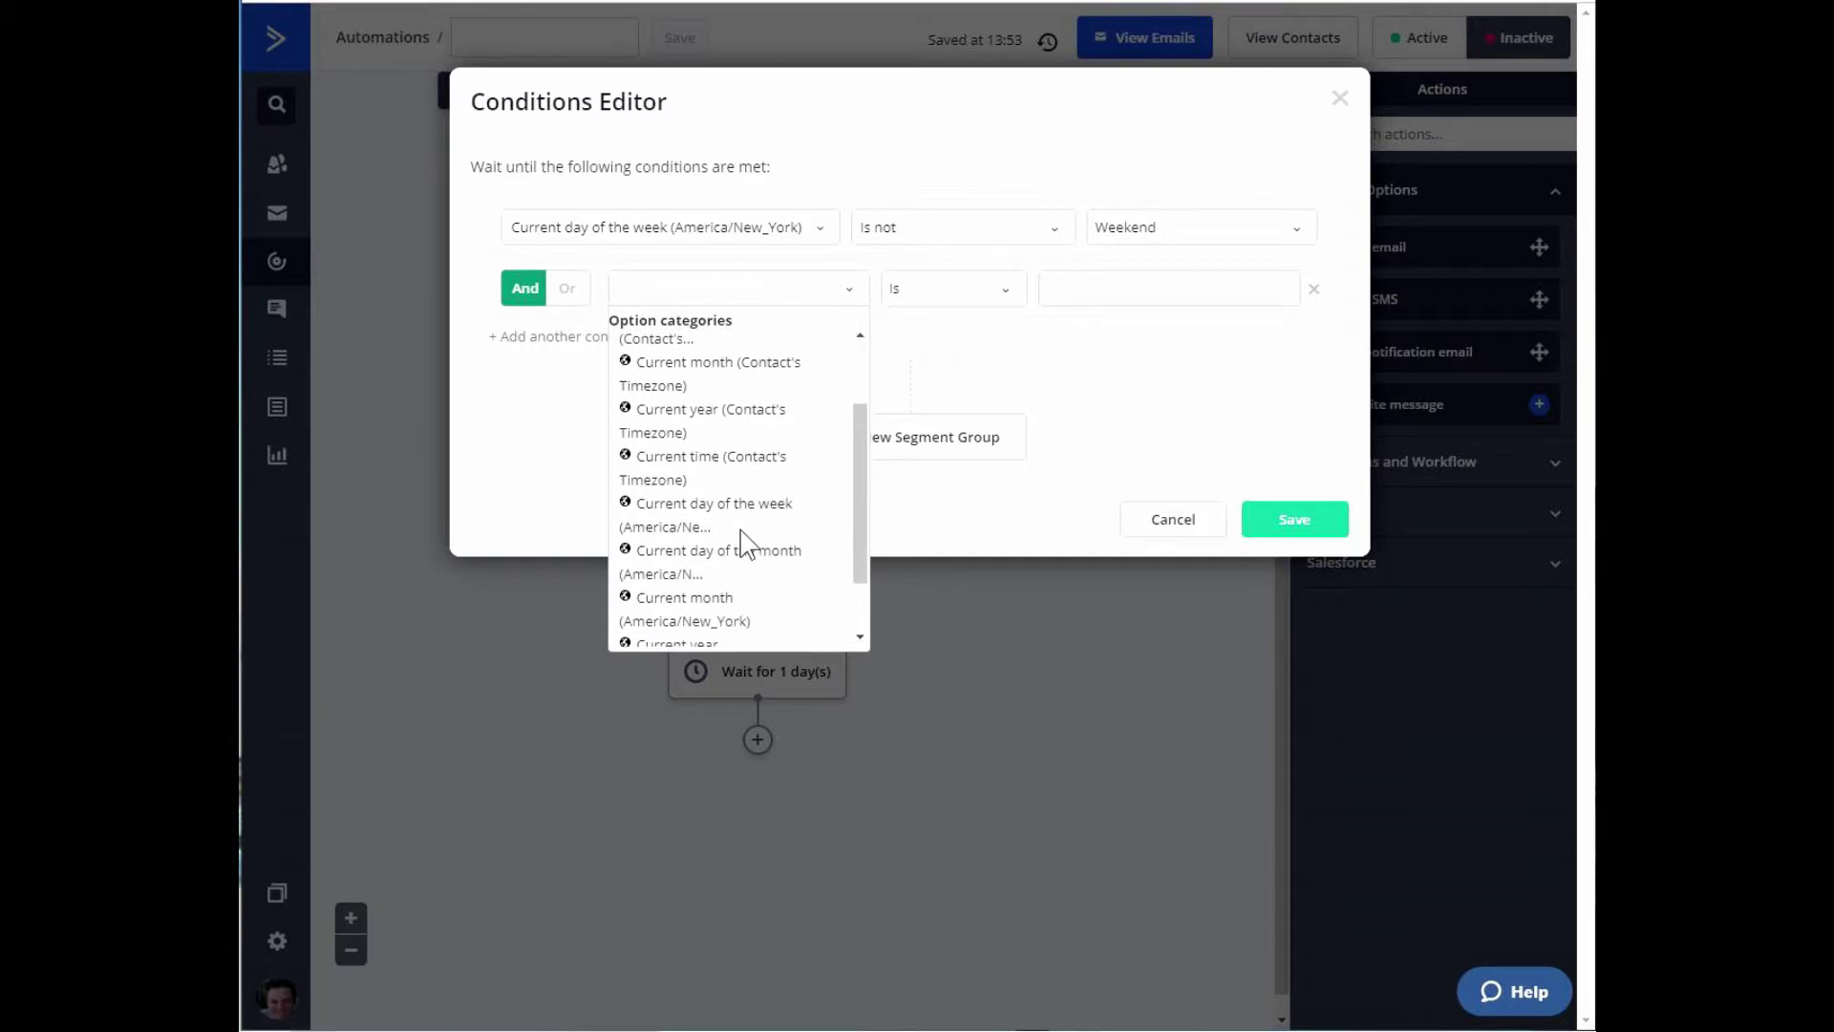
left_click(744, 463)
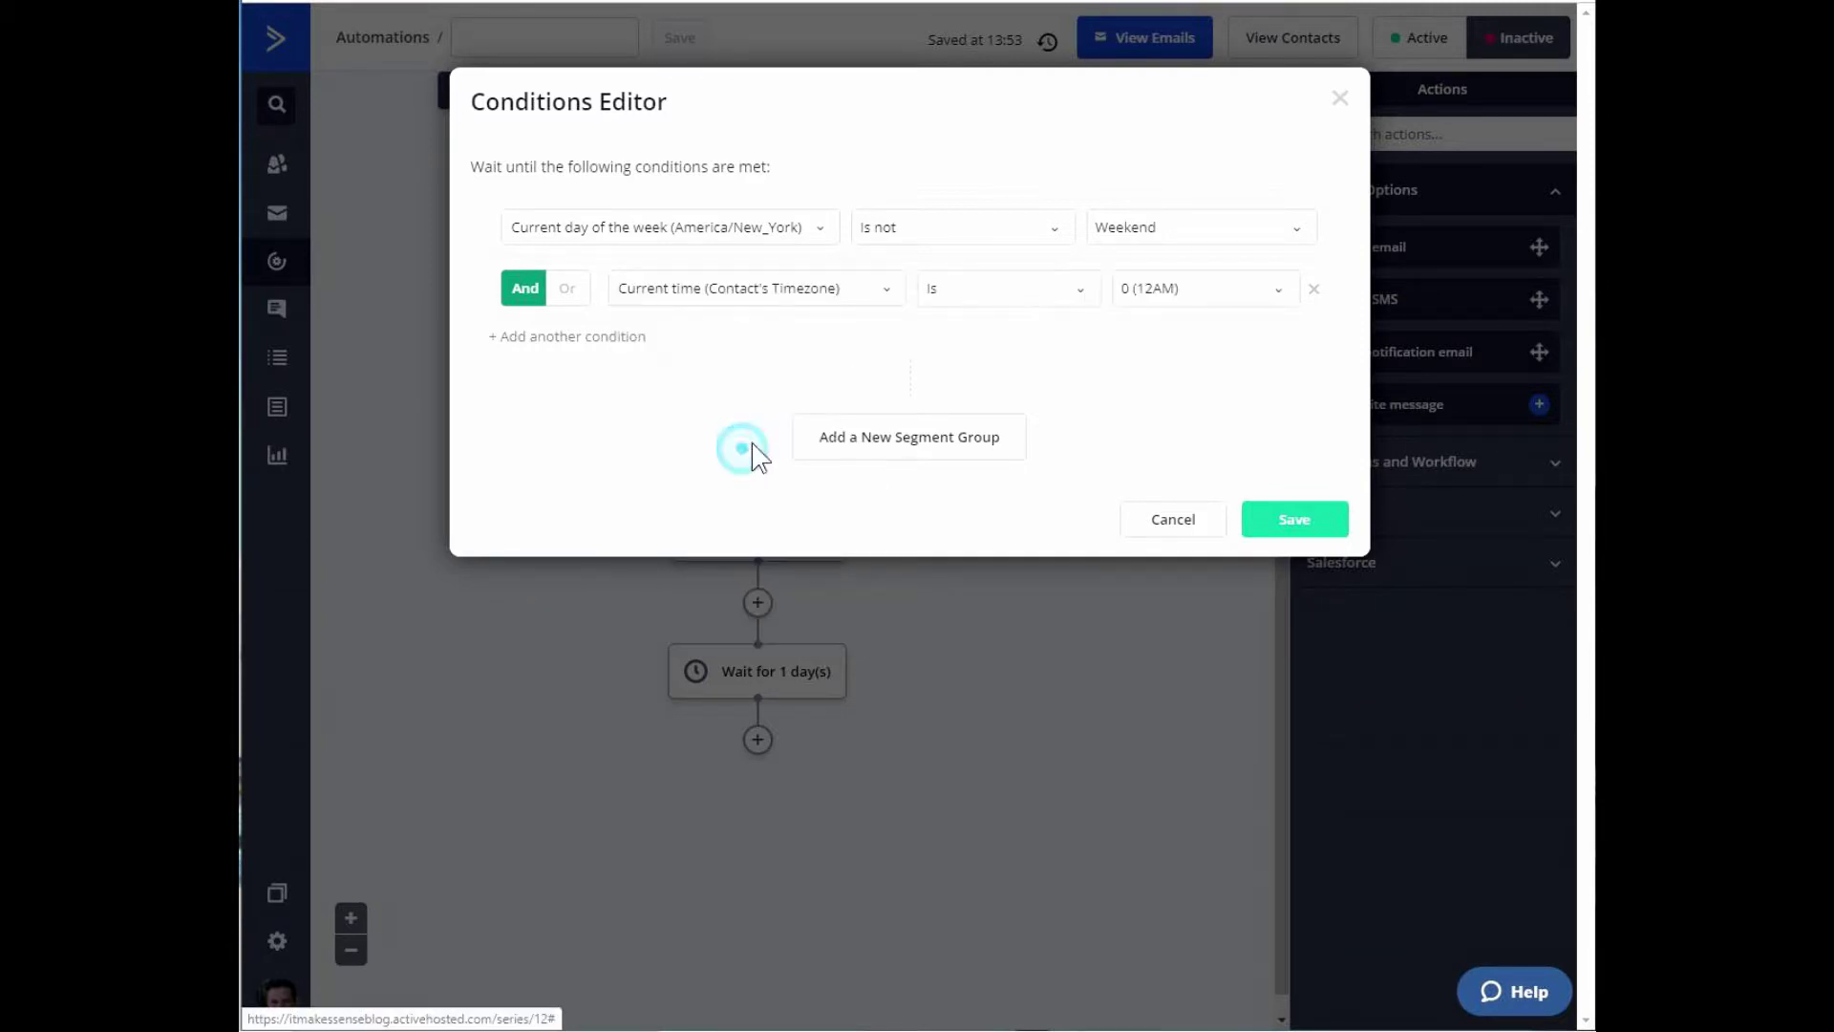
left_click(1283, 289)
scroll(1177, 463, "down", 5)
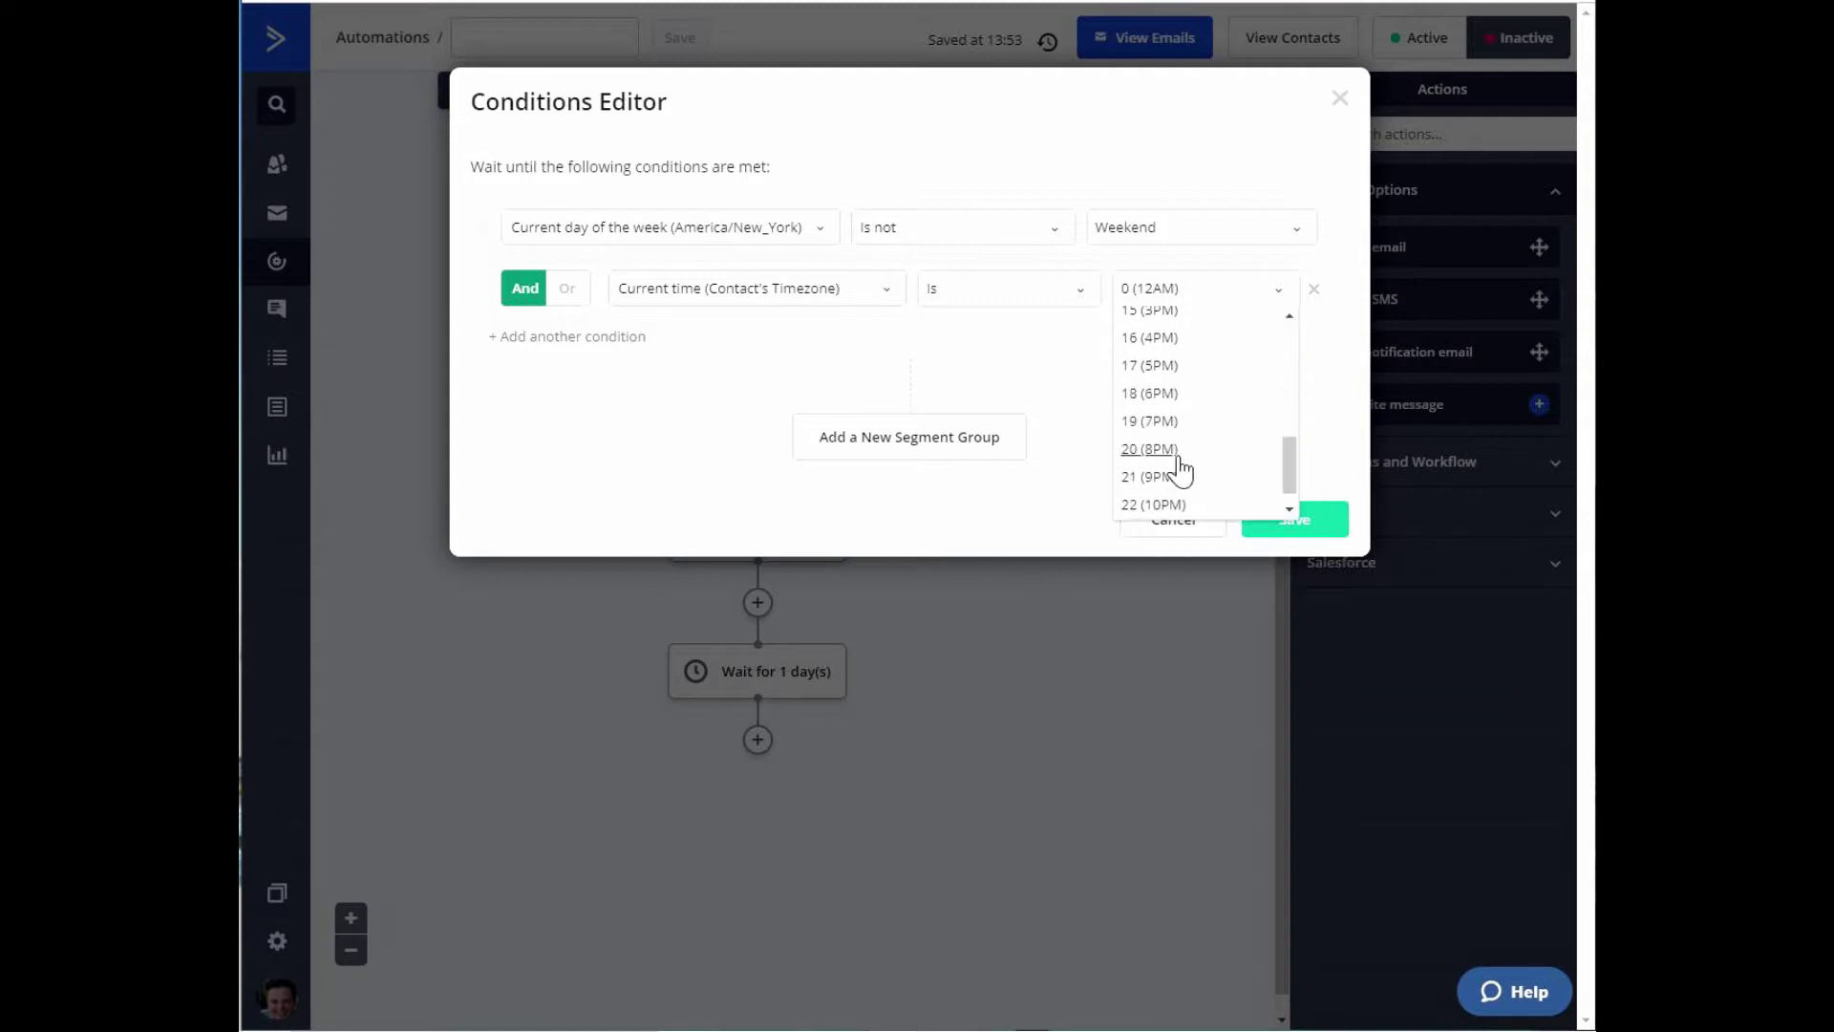
left_click(1165, 339)
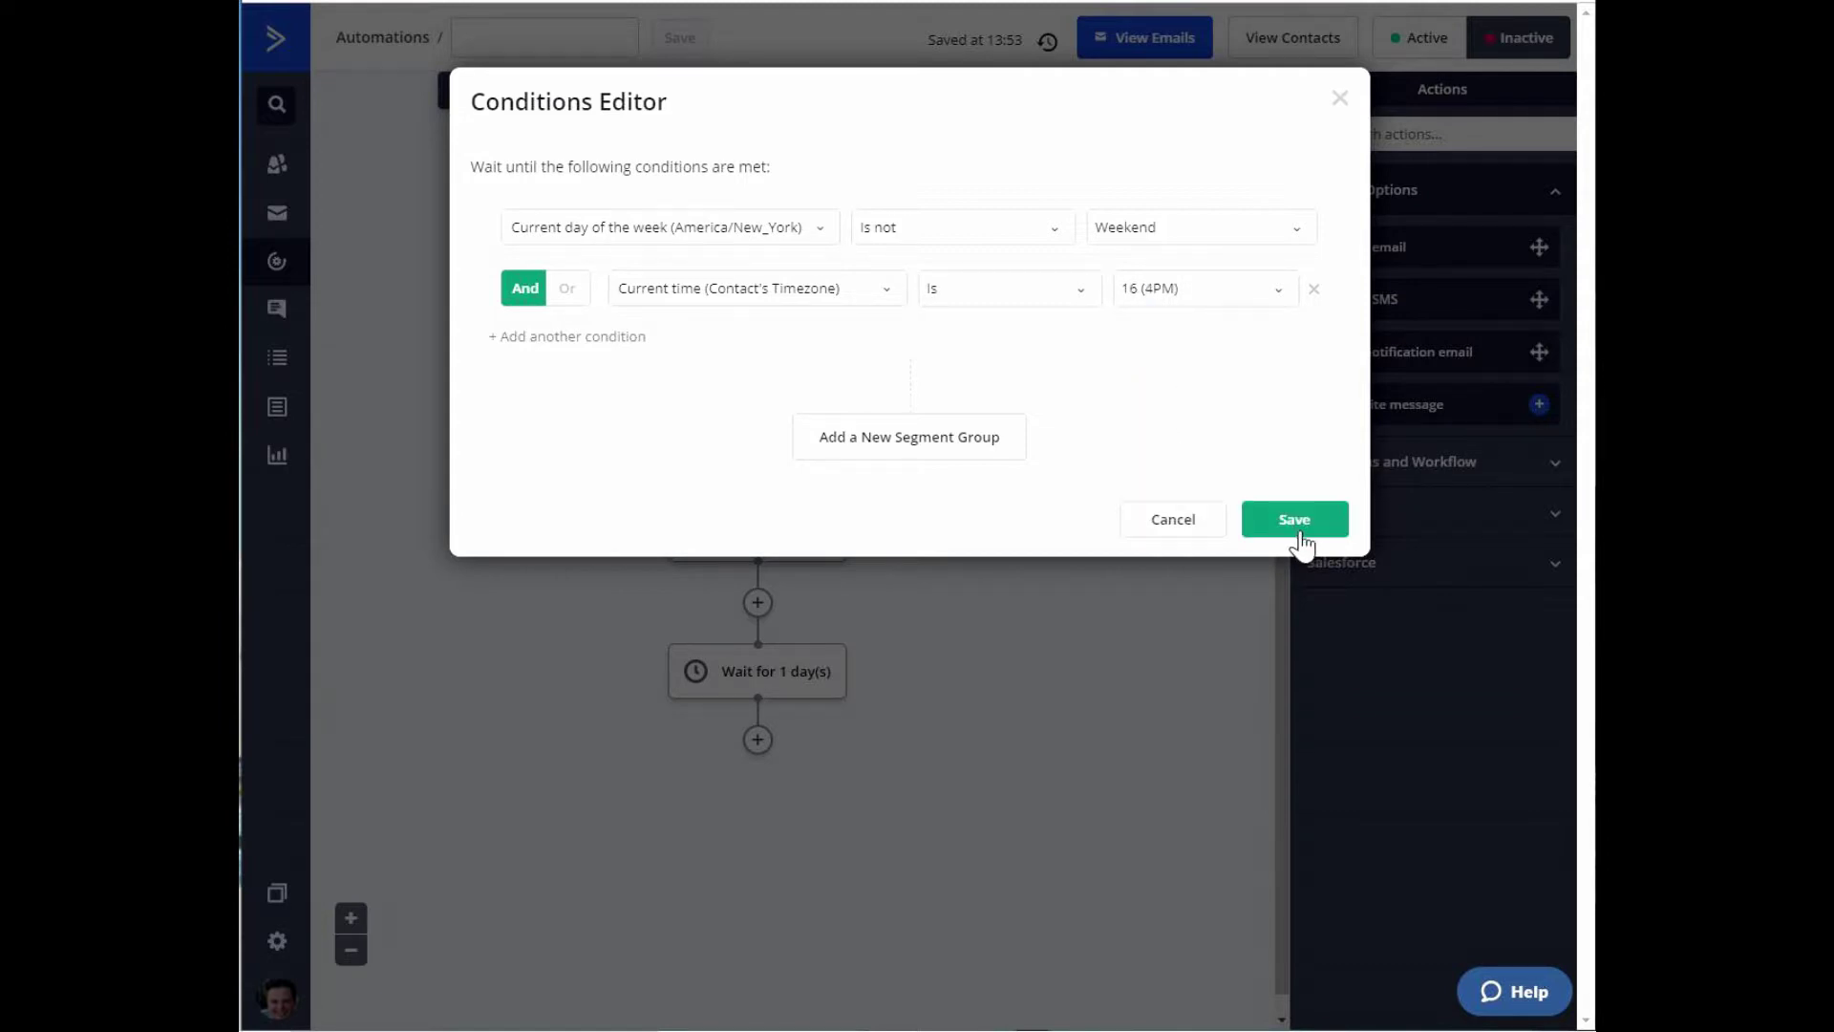
Save the wait-until step with no time limit.
left_click(1296, 521)
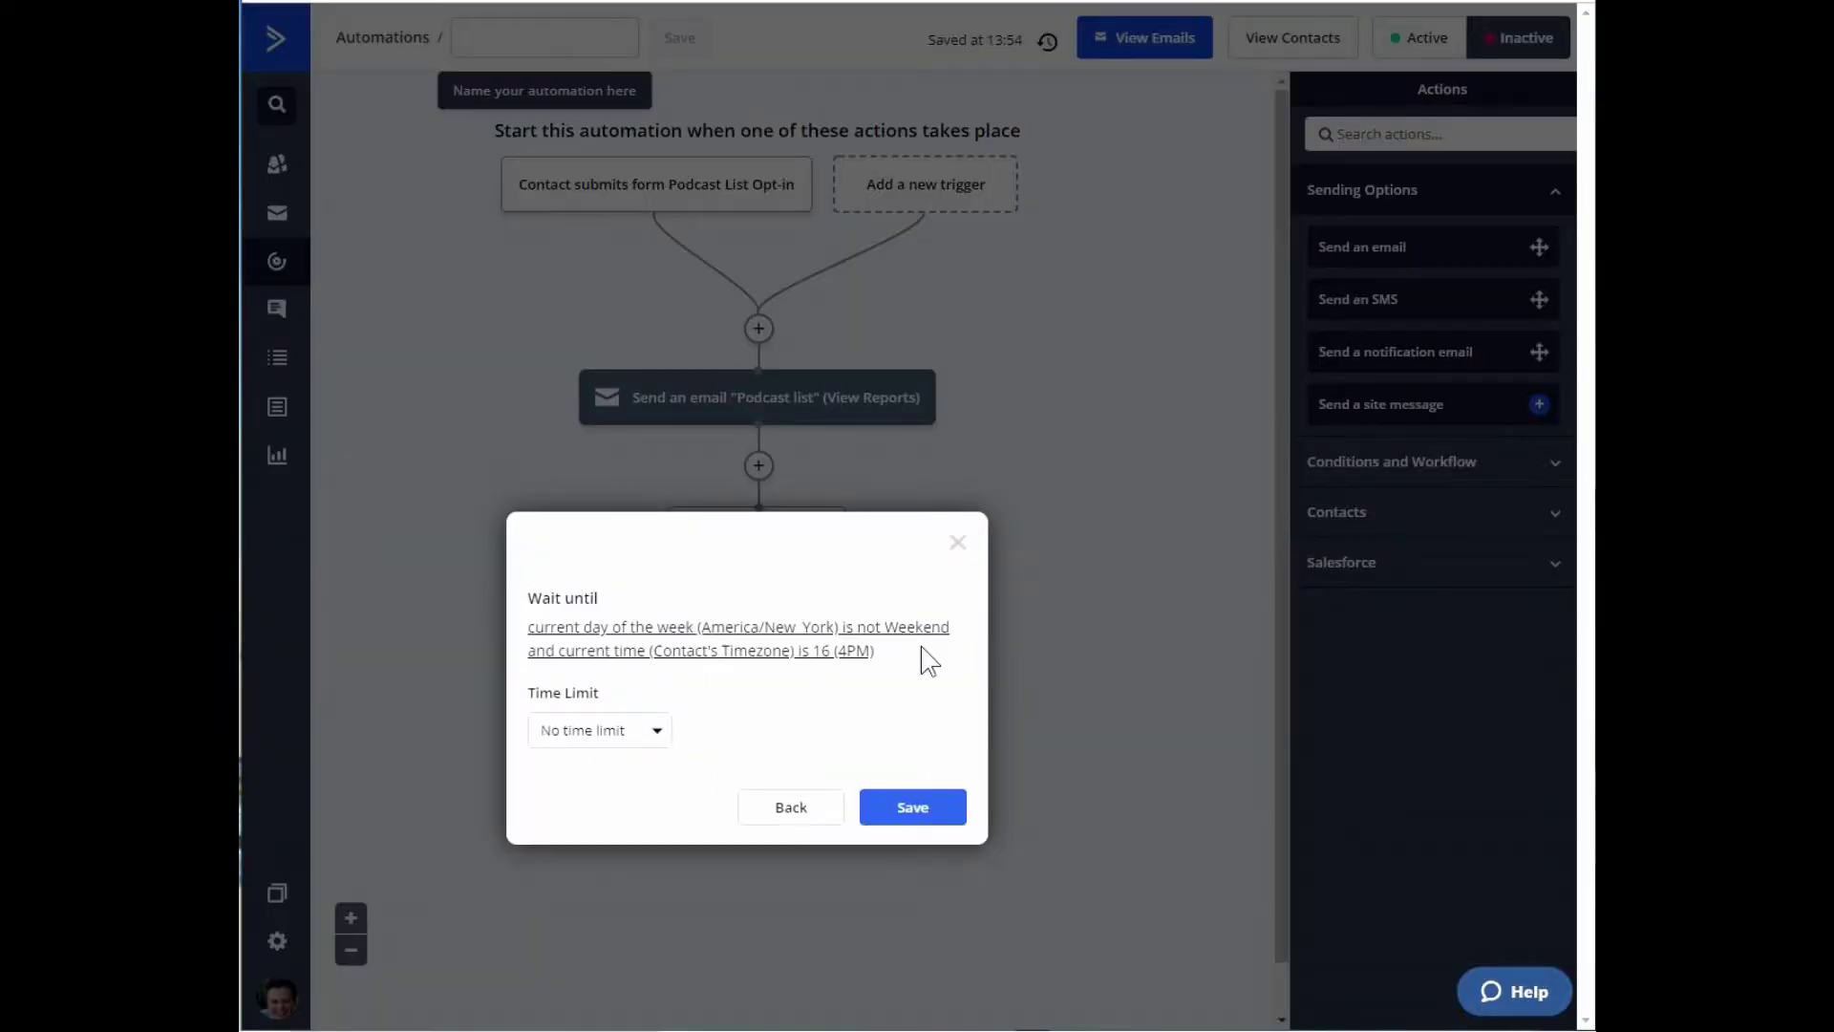
left_click(913, 807)
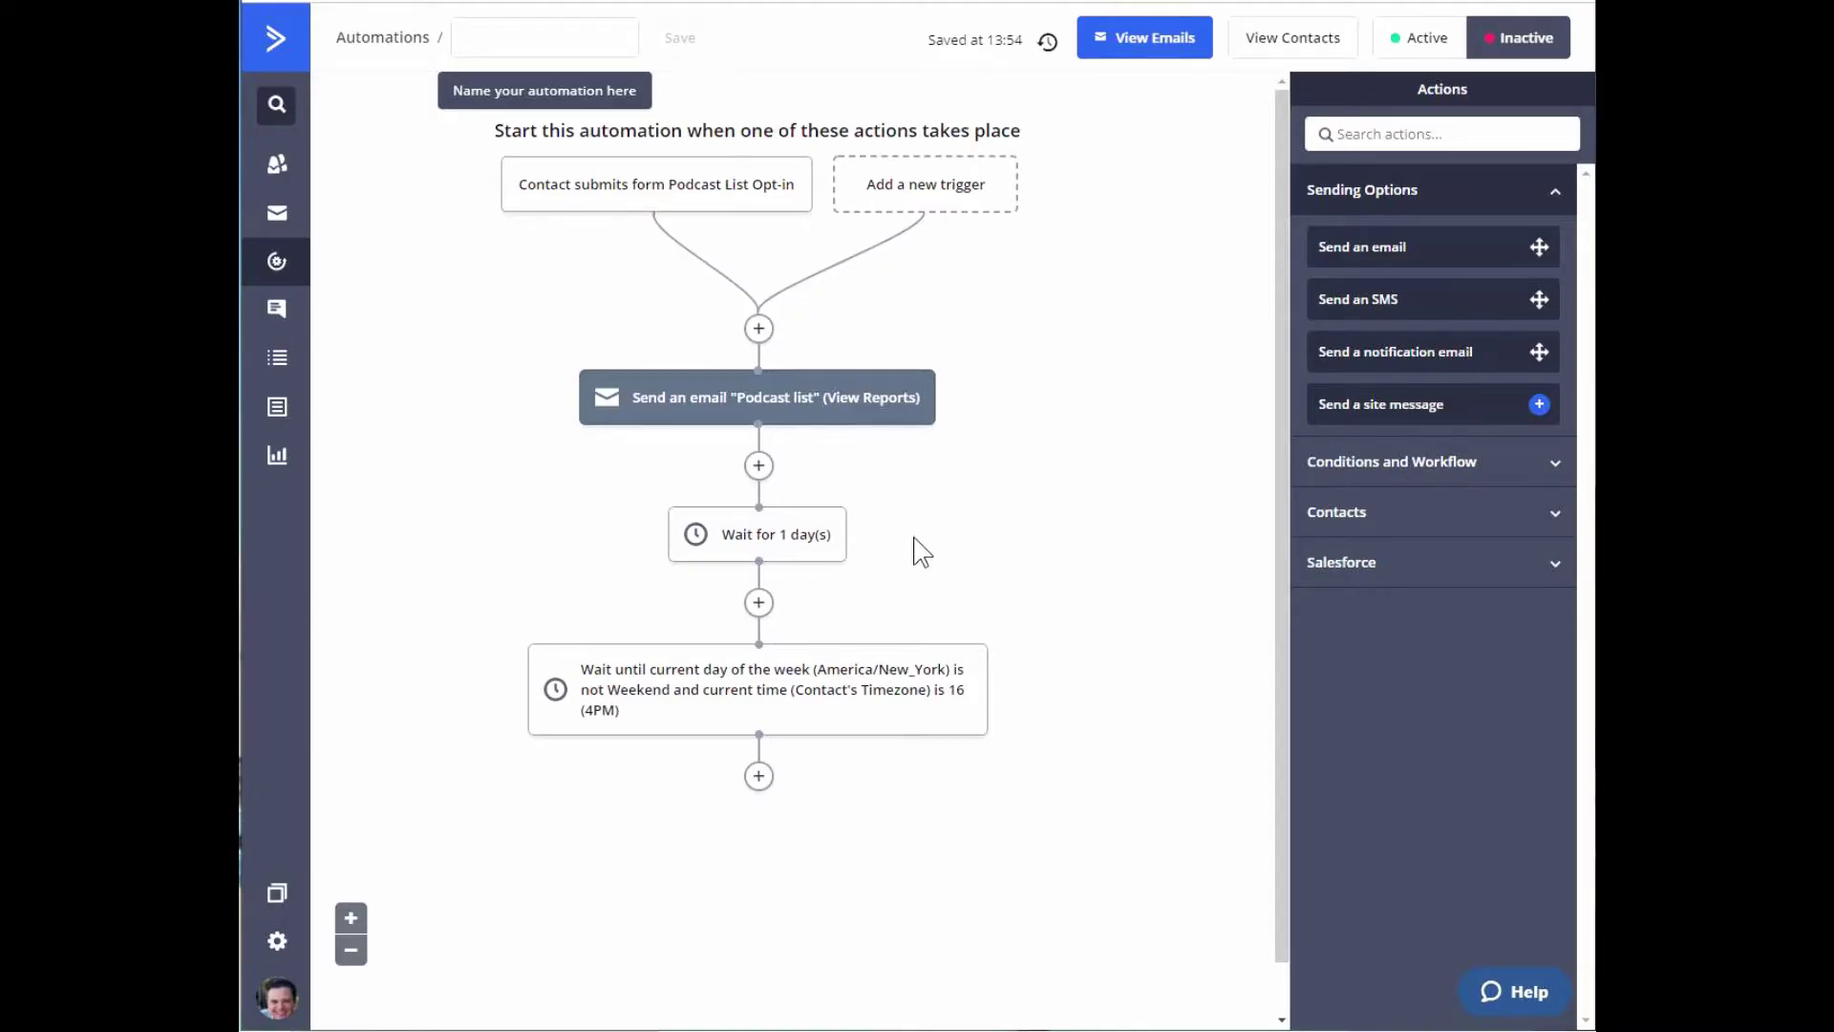
scroll(994, 649, "down", 1)
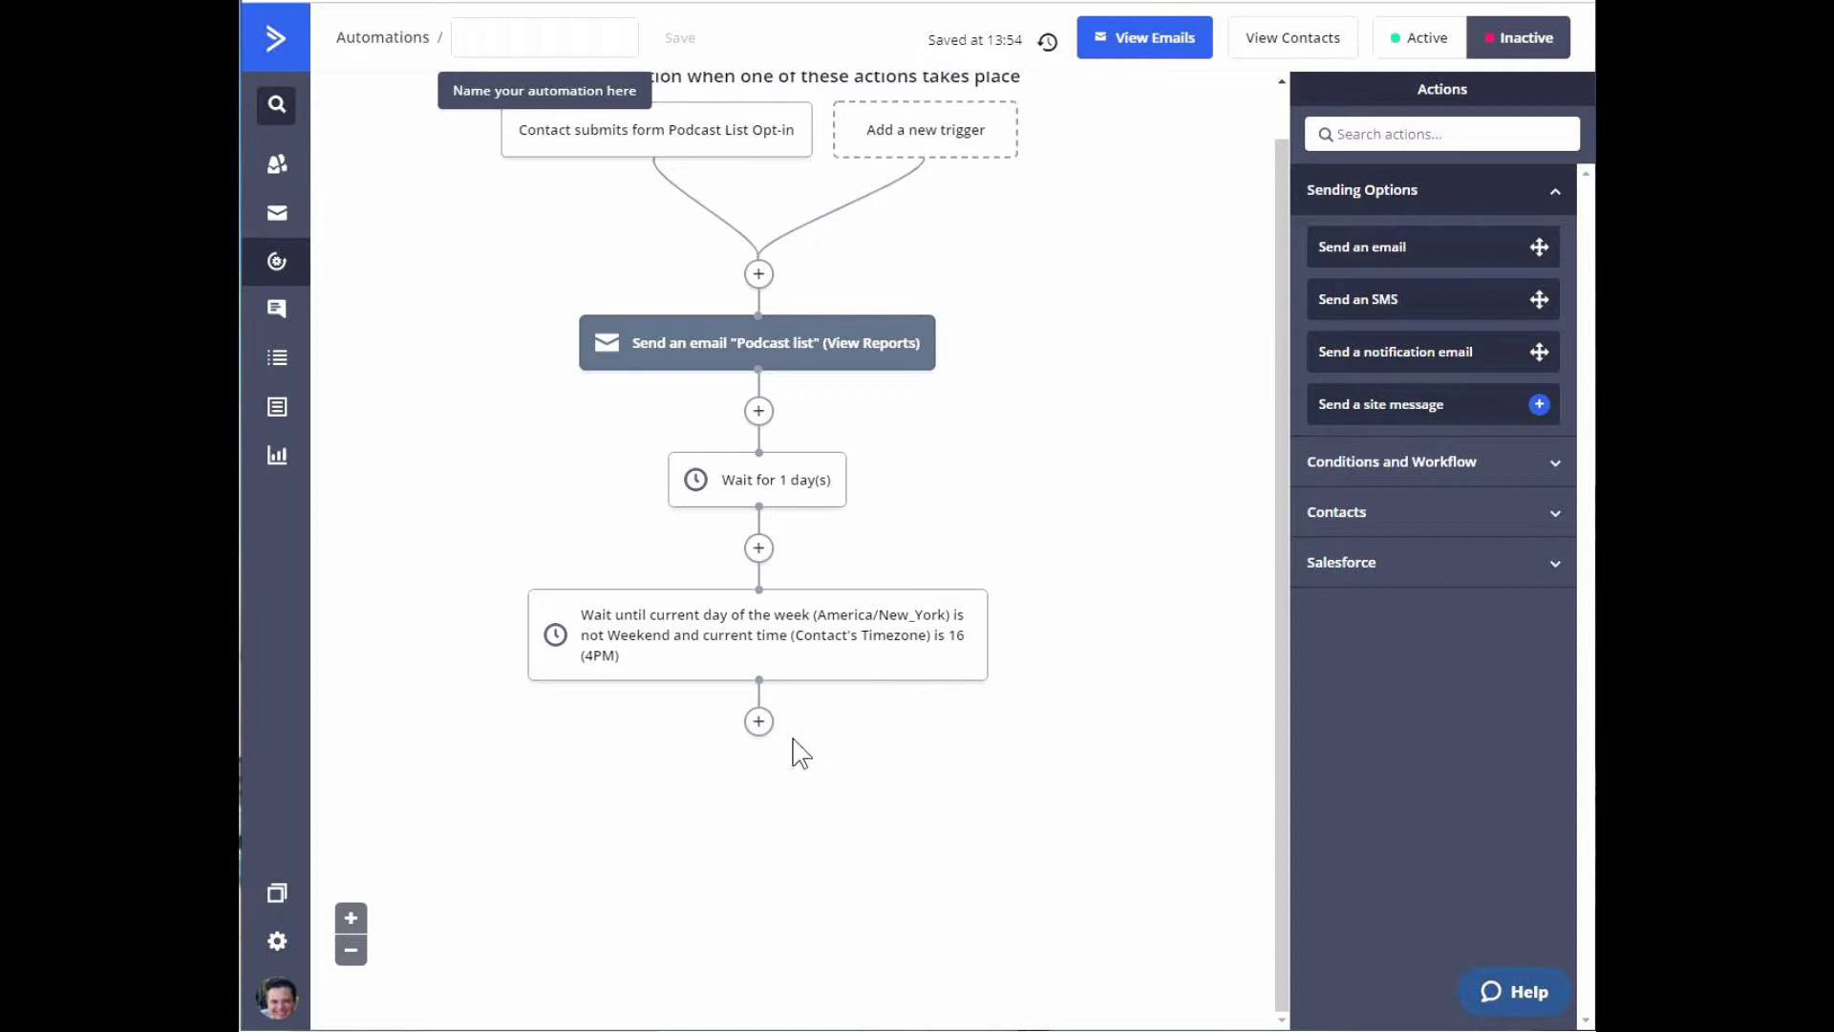
left_click(759, 721)
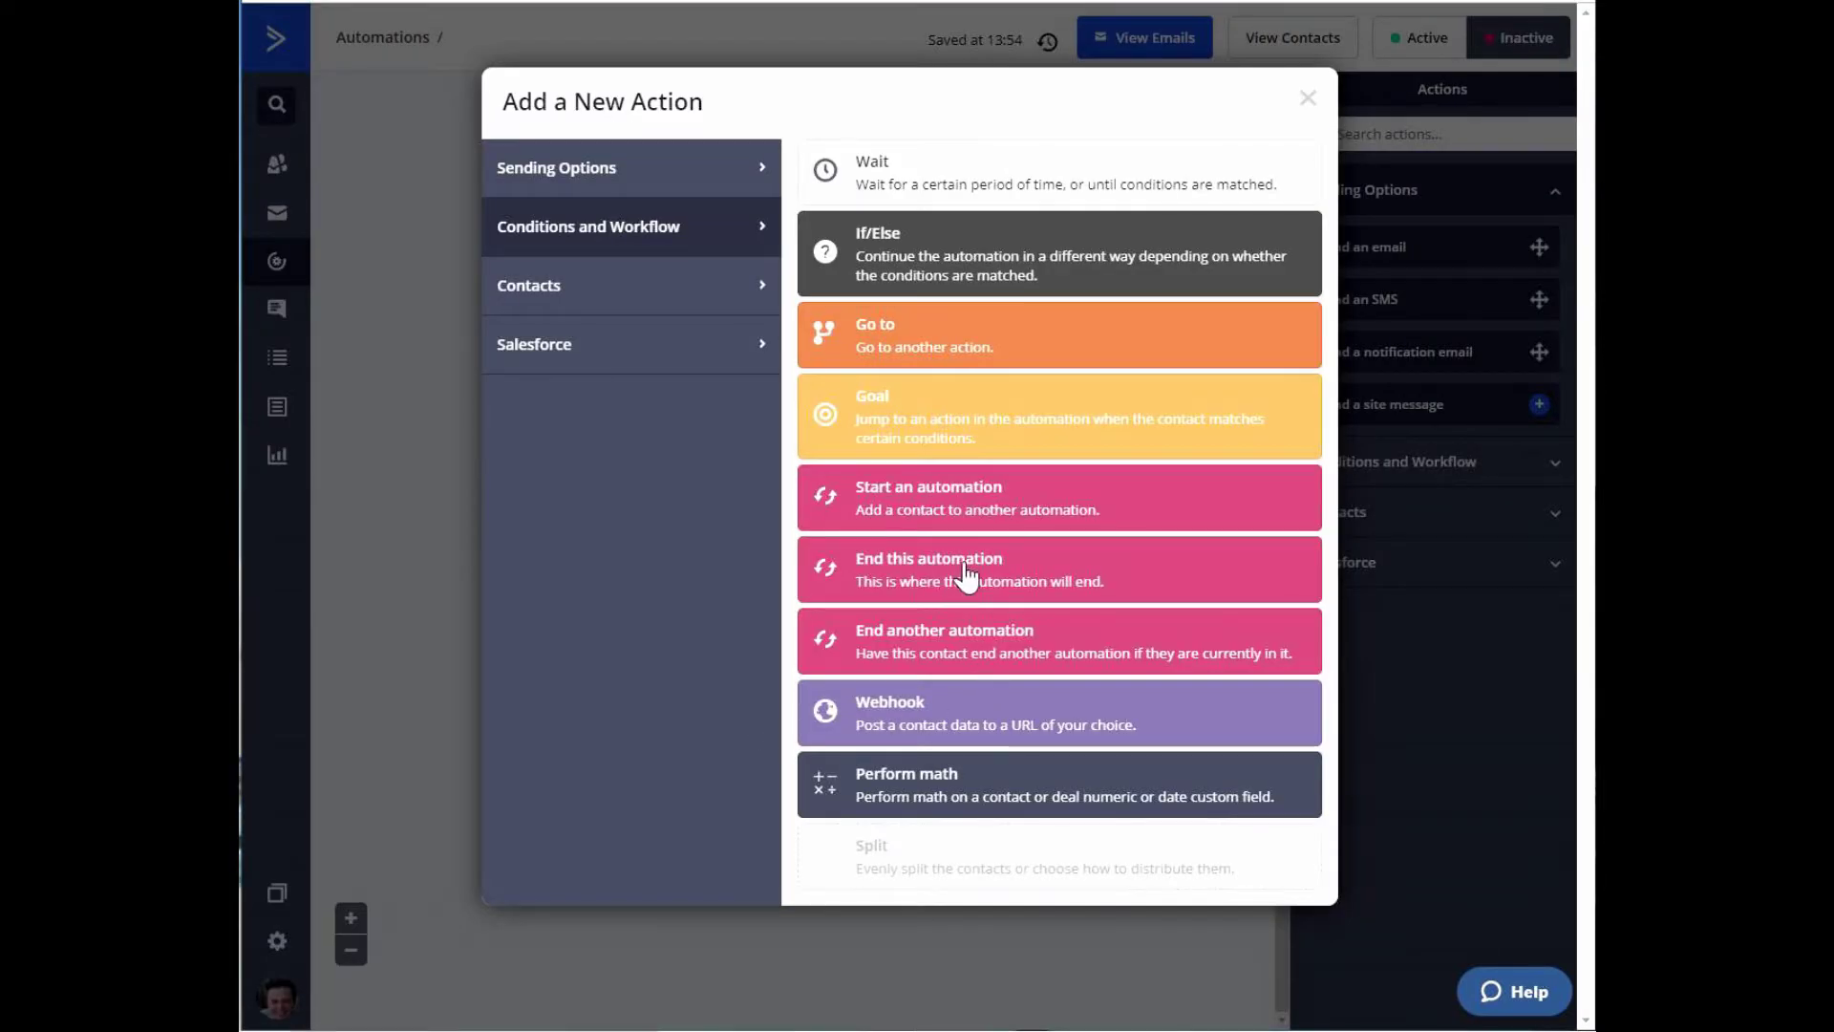
Add a step that sends contacts into the Soap Opera Sequence automation.
left_click(959, 499)
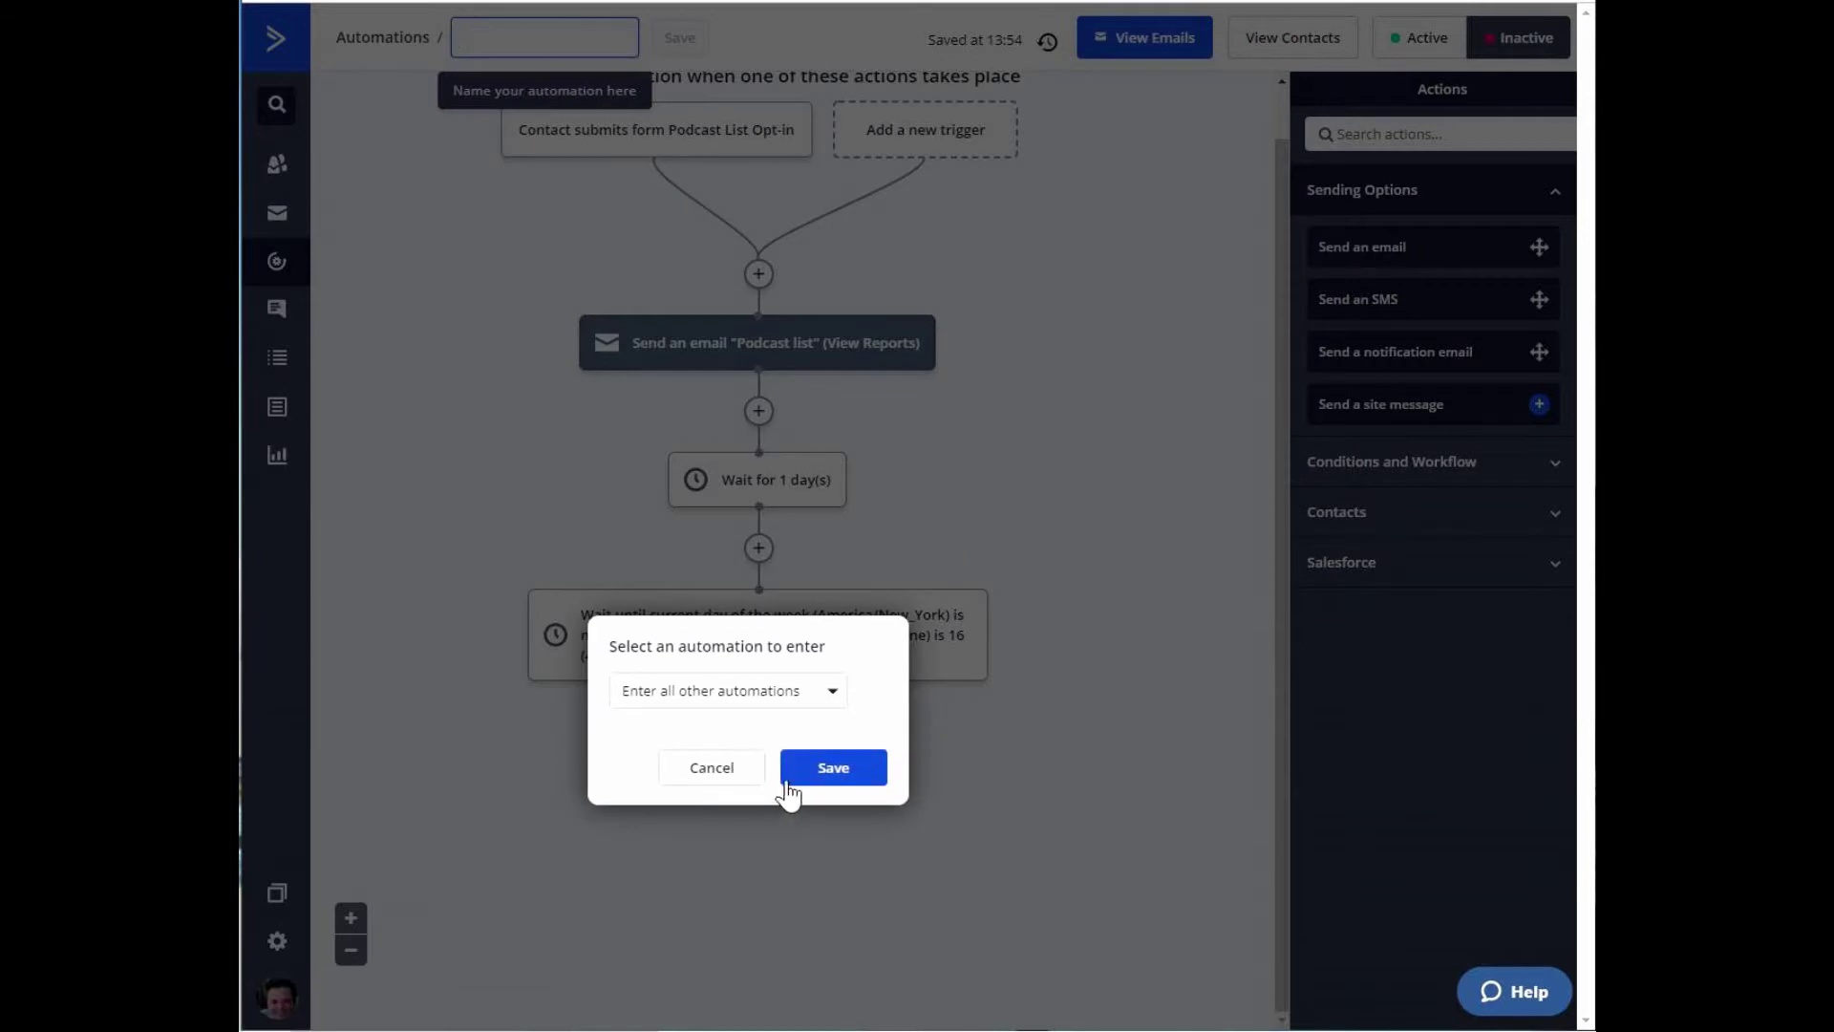
left_click(830, 695)
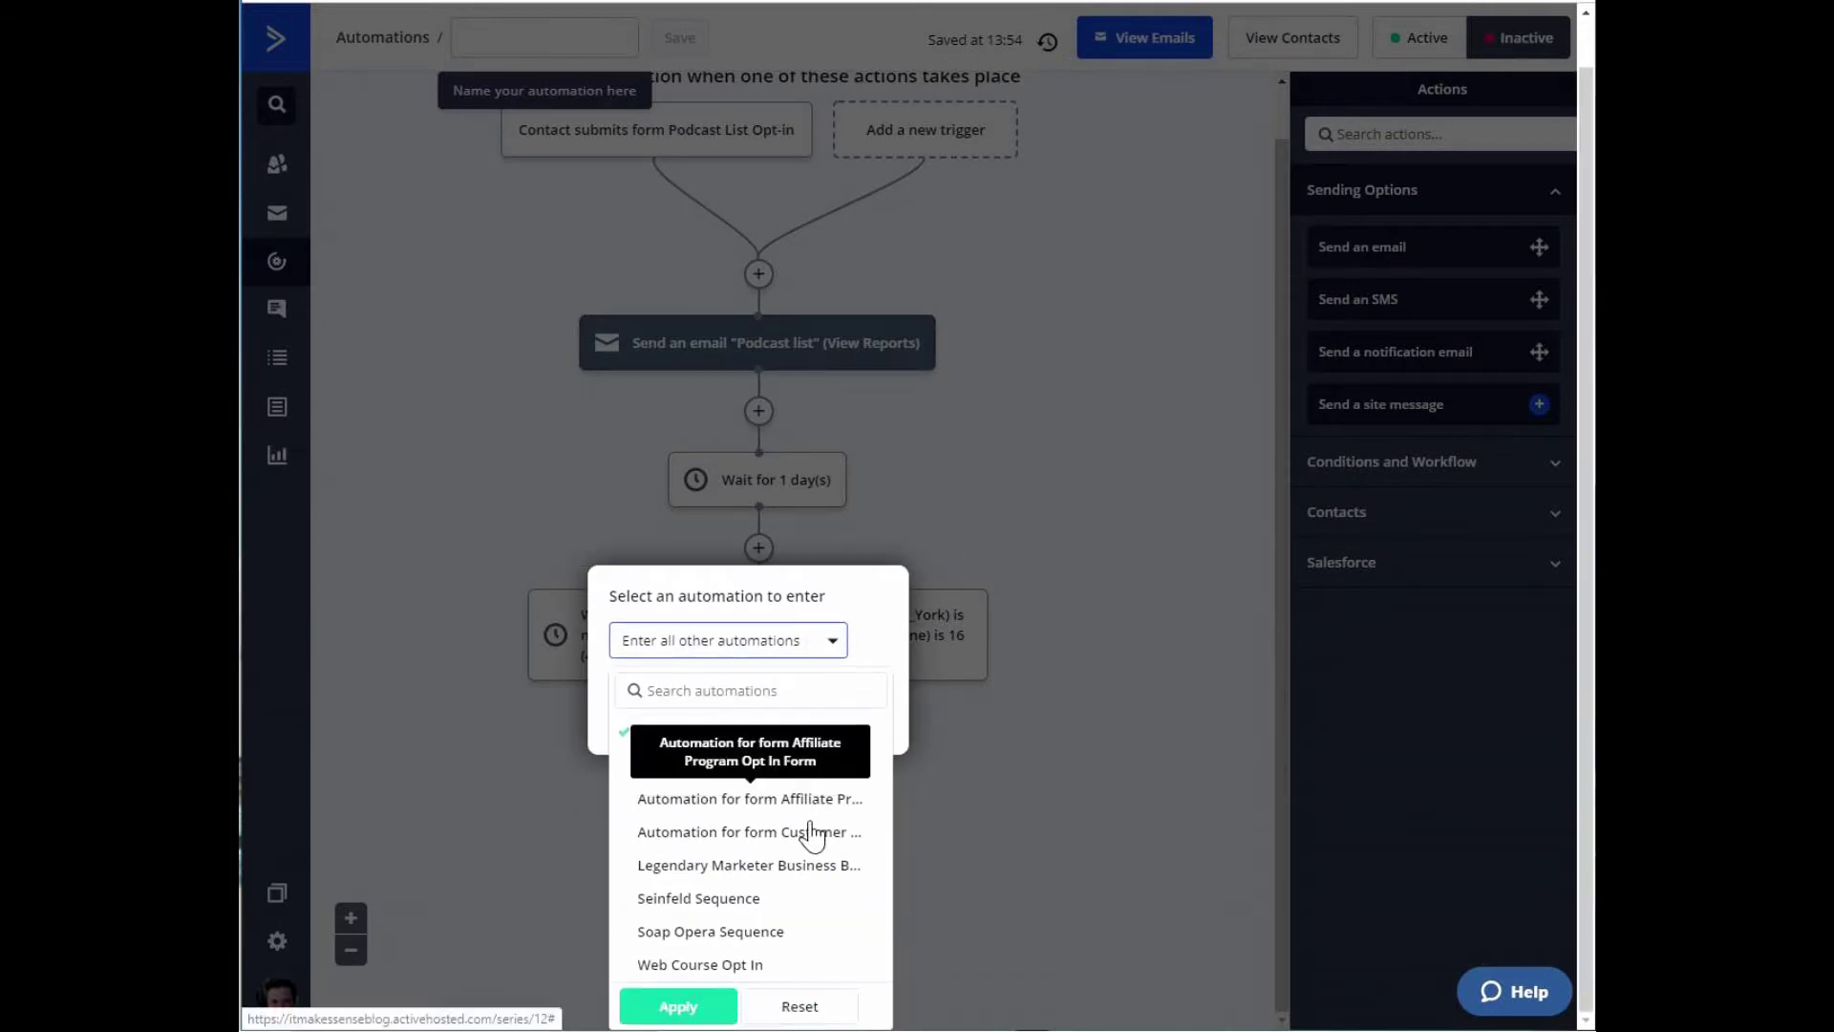
left_click(719, 932)
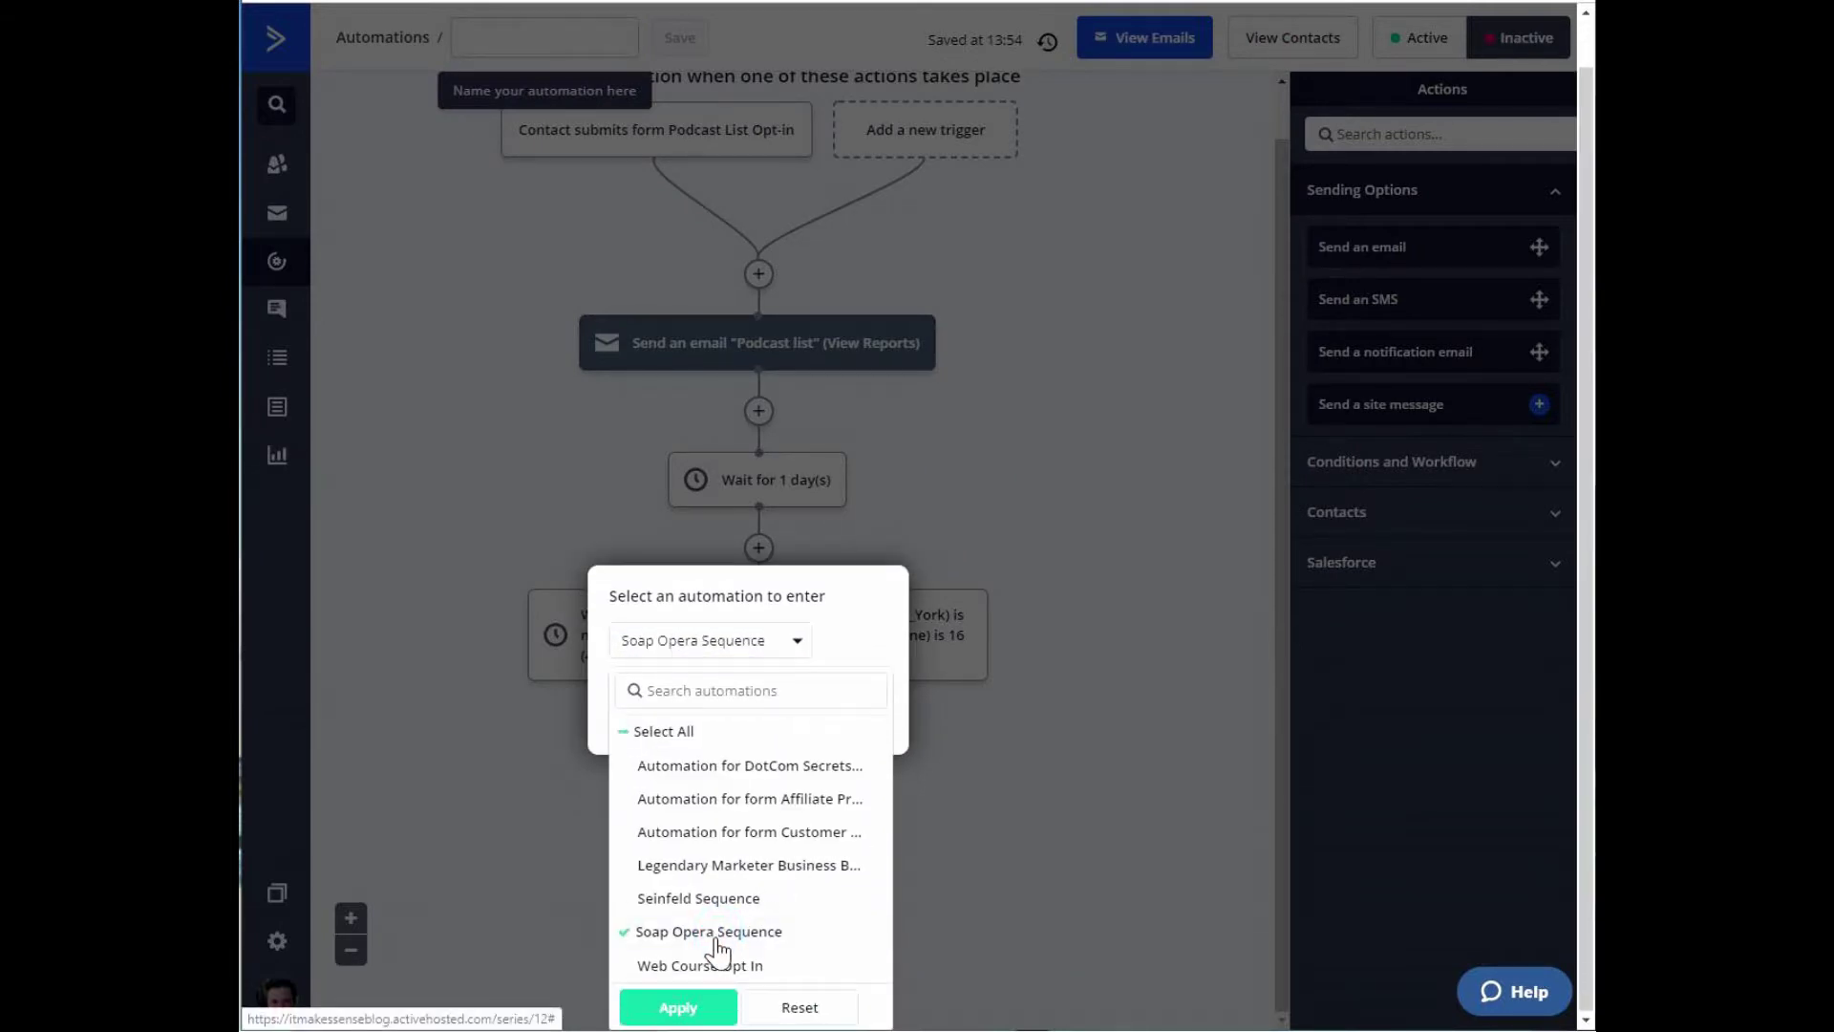
left_click(680, 1008)
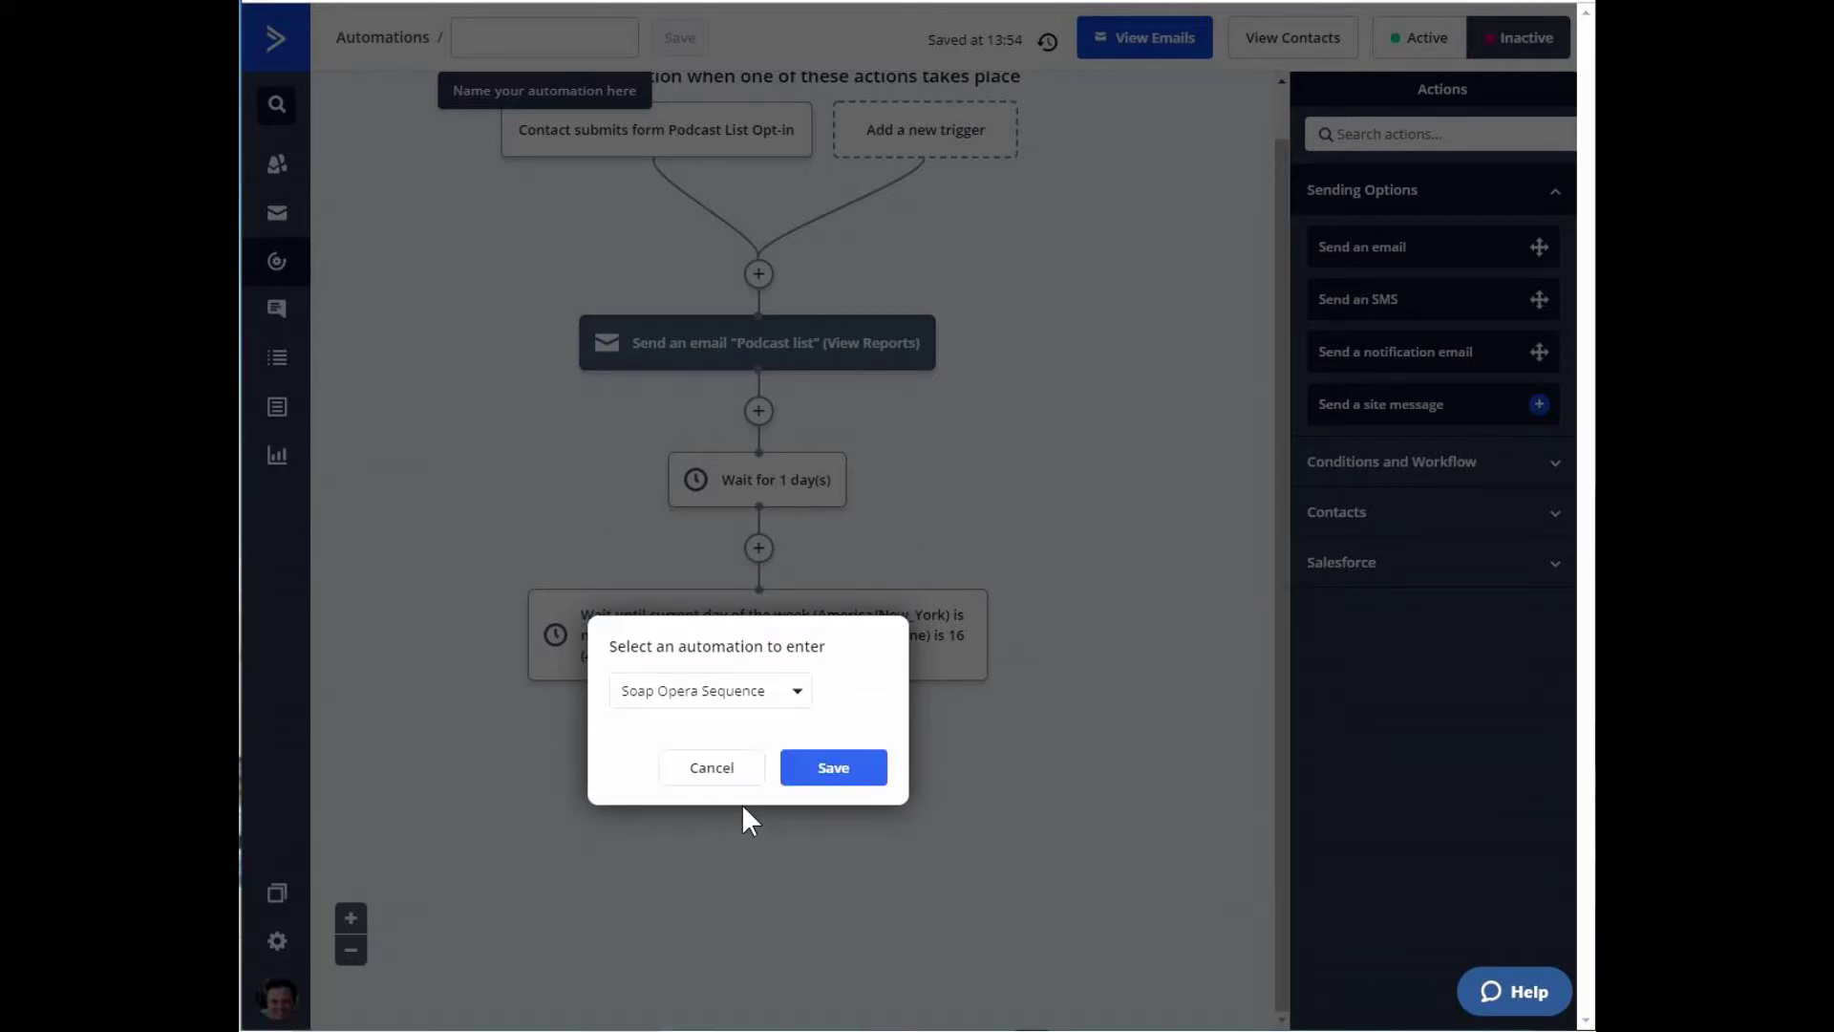
left_click(850, 781)
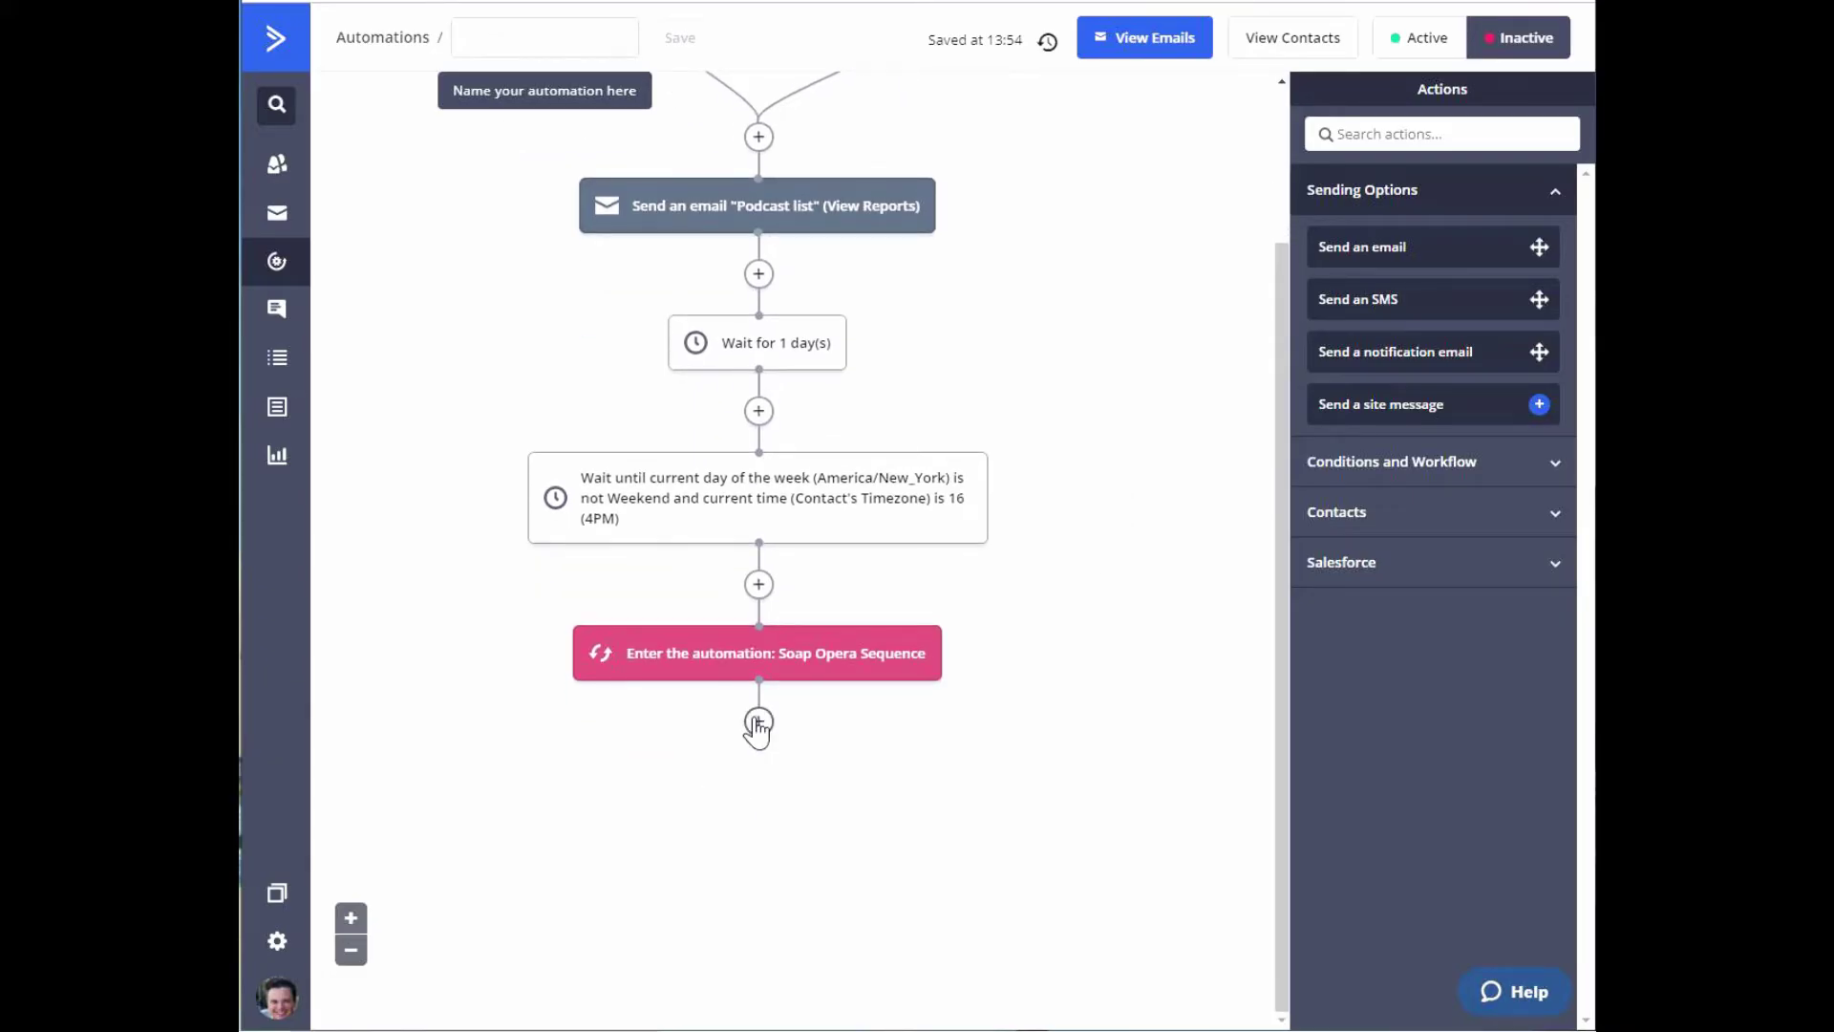
Add 'End this automation' after the Soap Opera Sequence step.
left_click(758, 728)
left_click(996, 572)
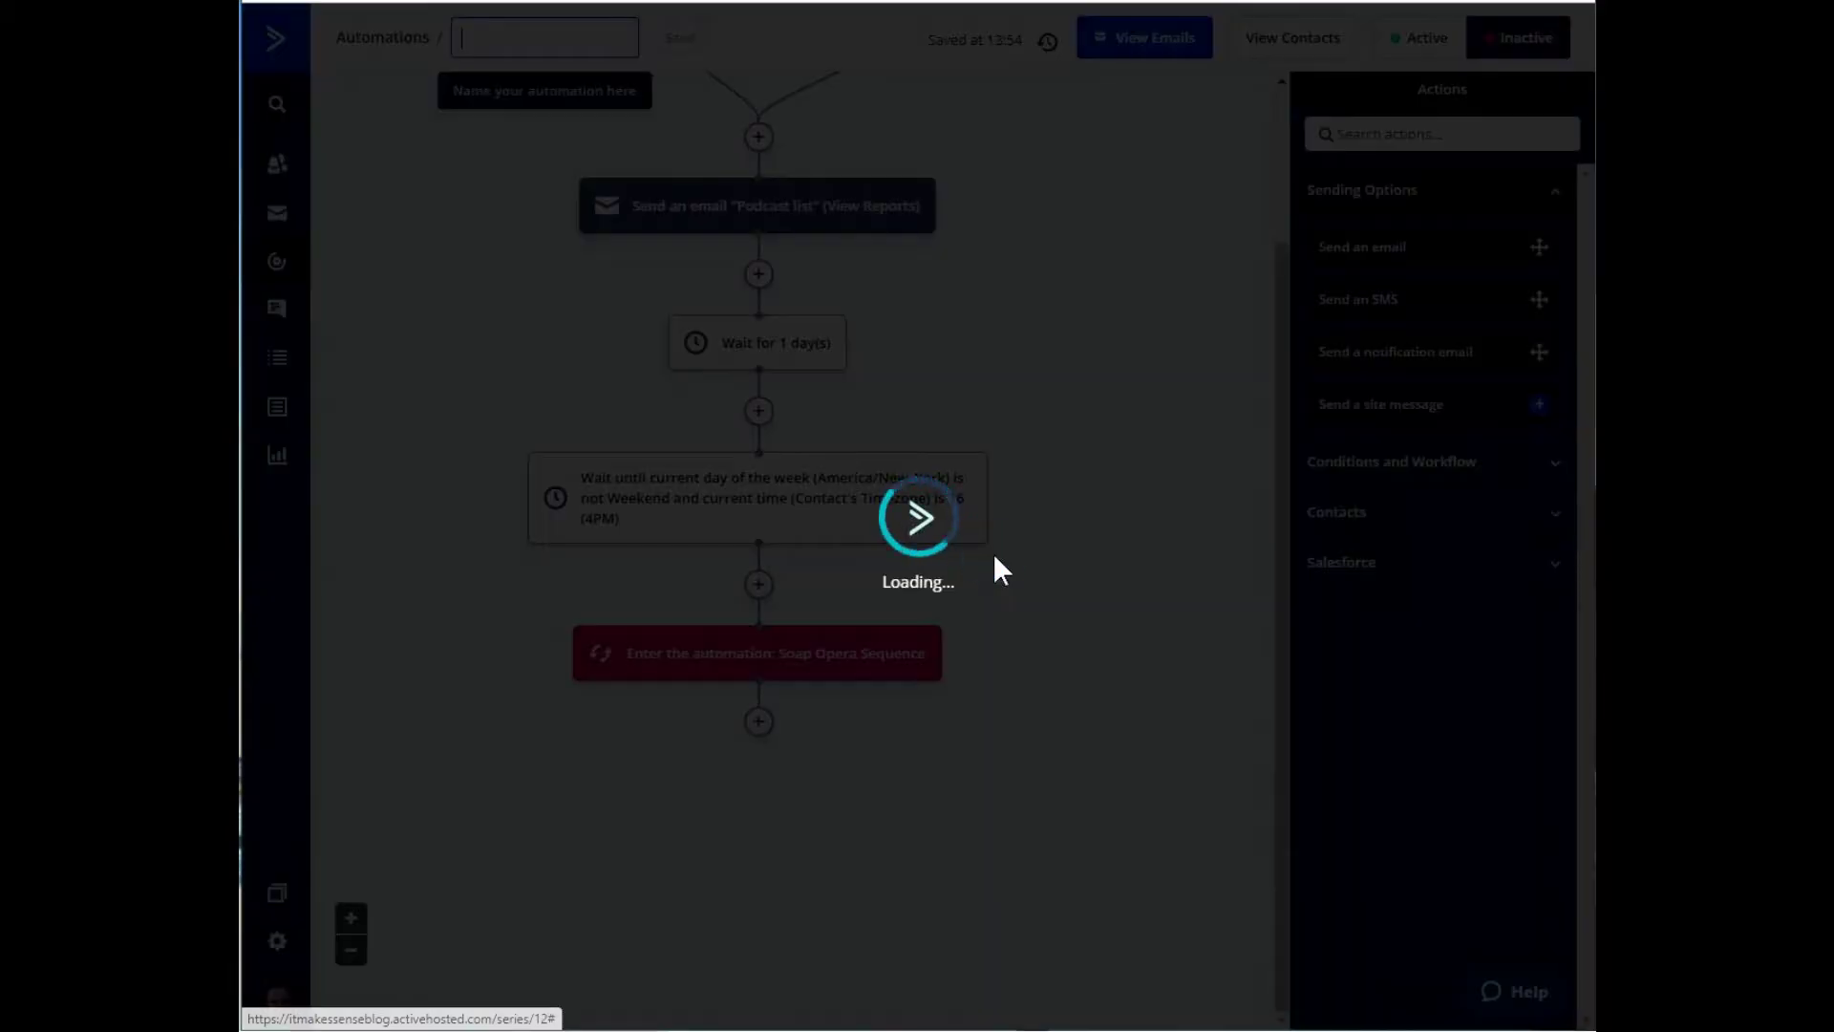
scroll(1046, 653, "up", 1)
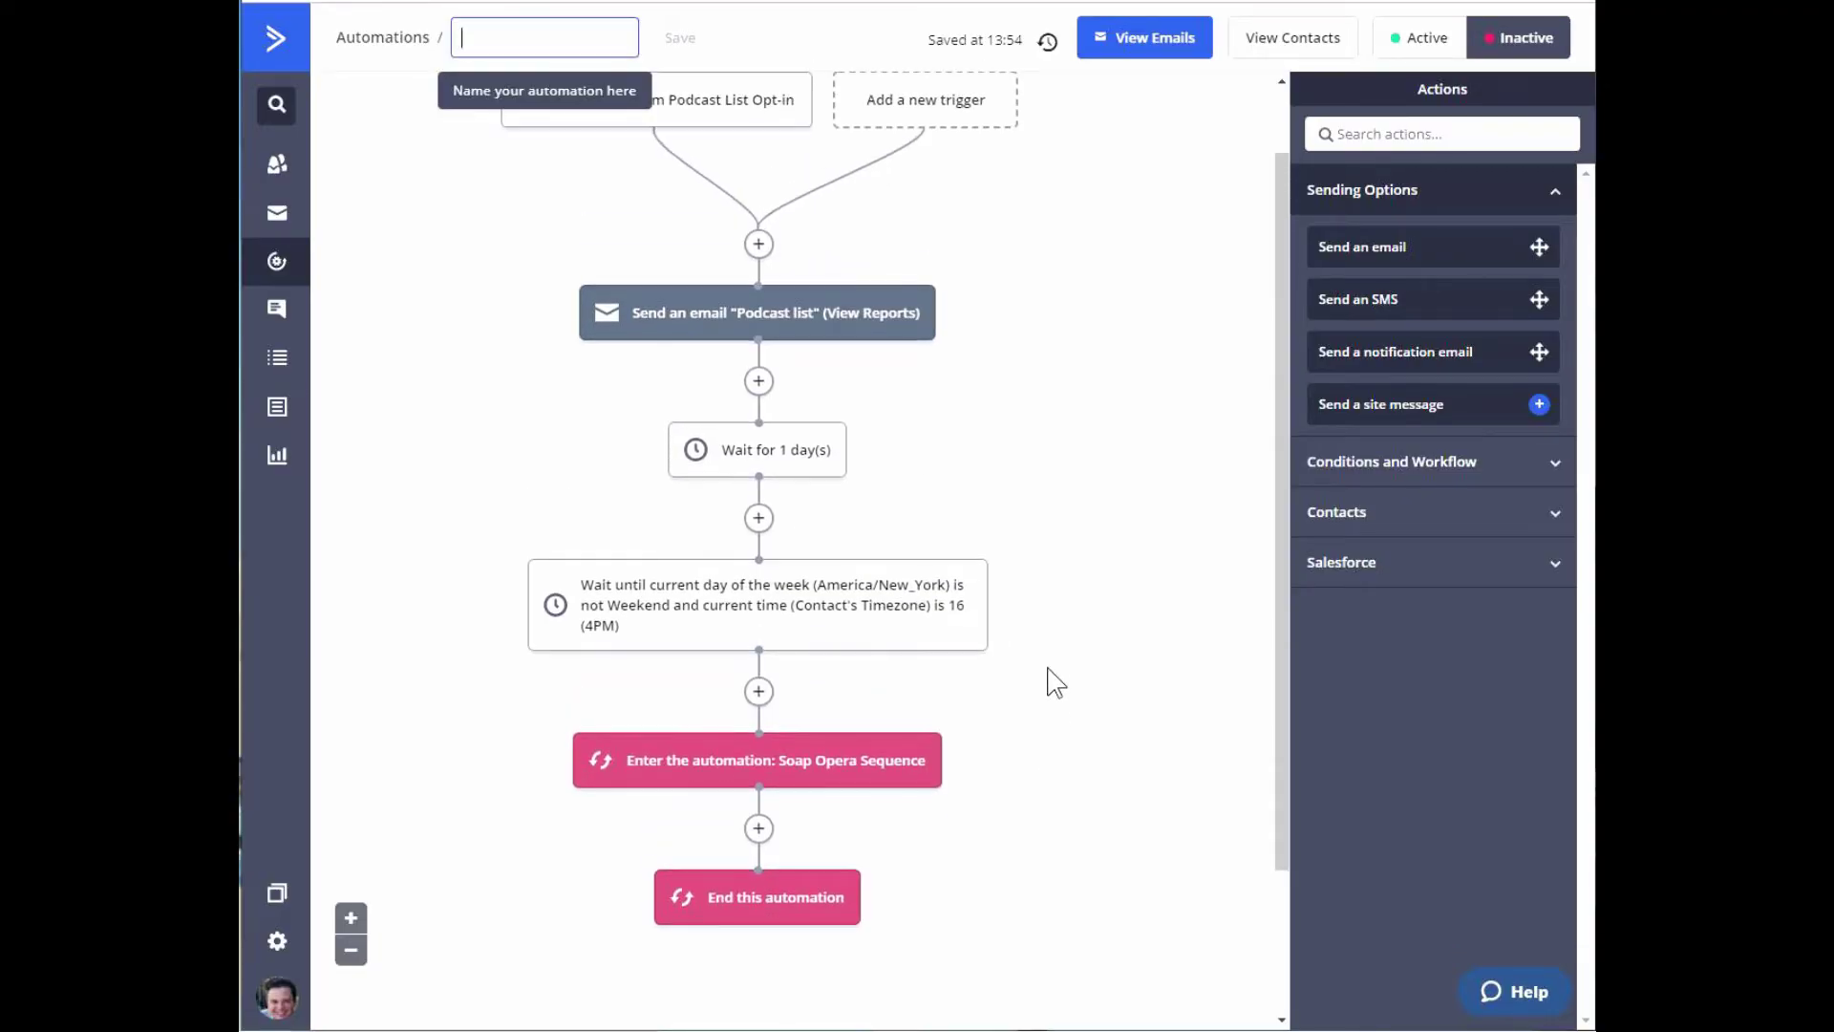
scroll(1054, 682, "up", 1)
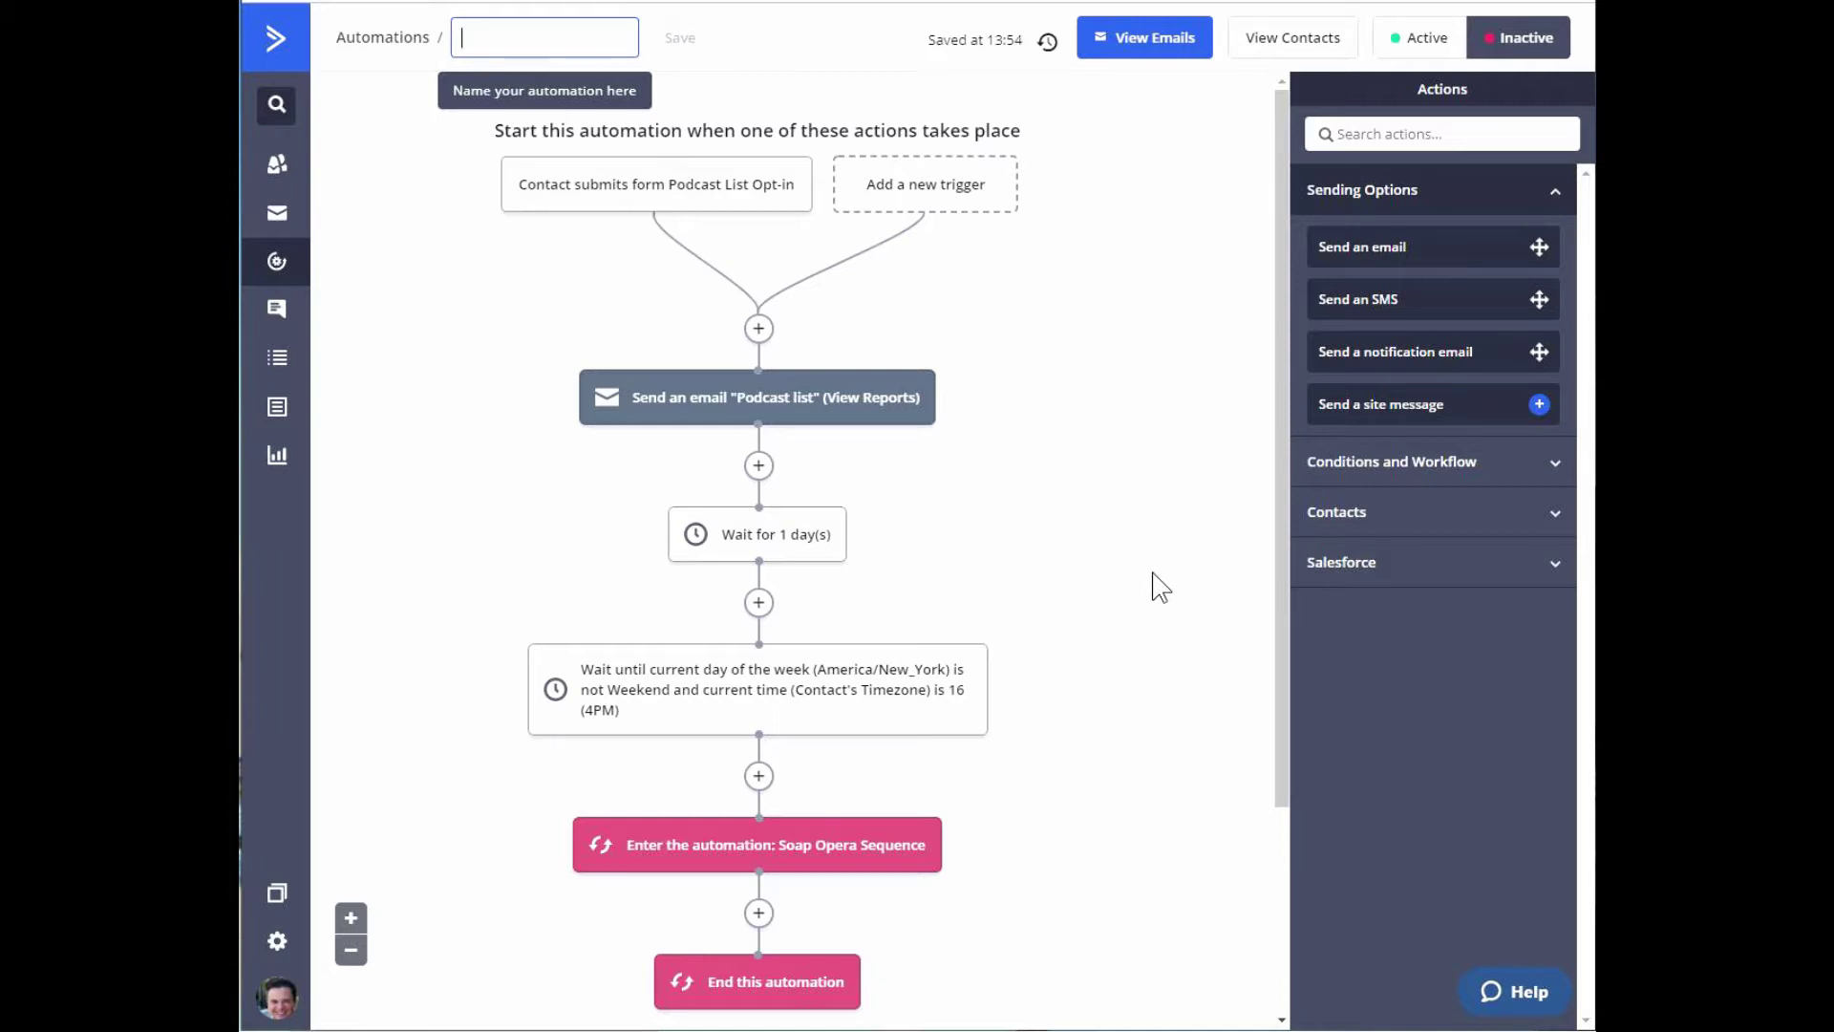
Name the automation 'Podcast List' and switch it to Active.
left_click(1078, 509)
type("Podcast List")
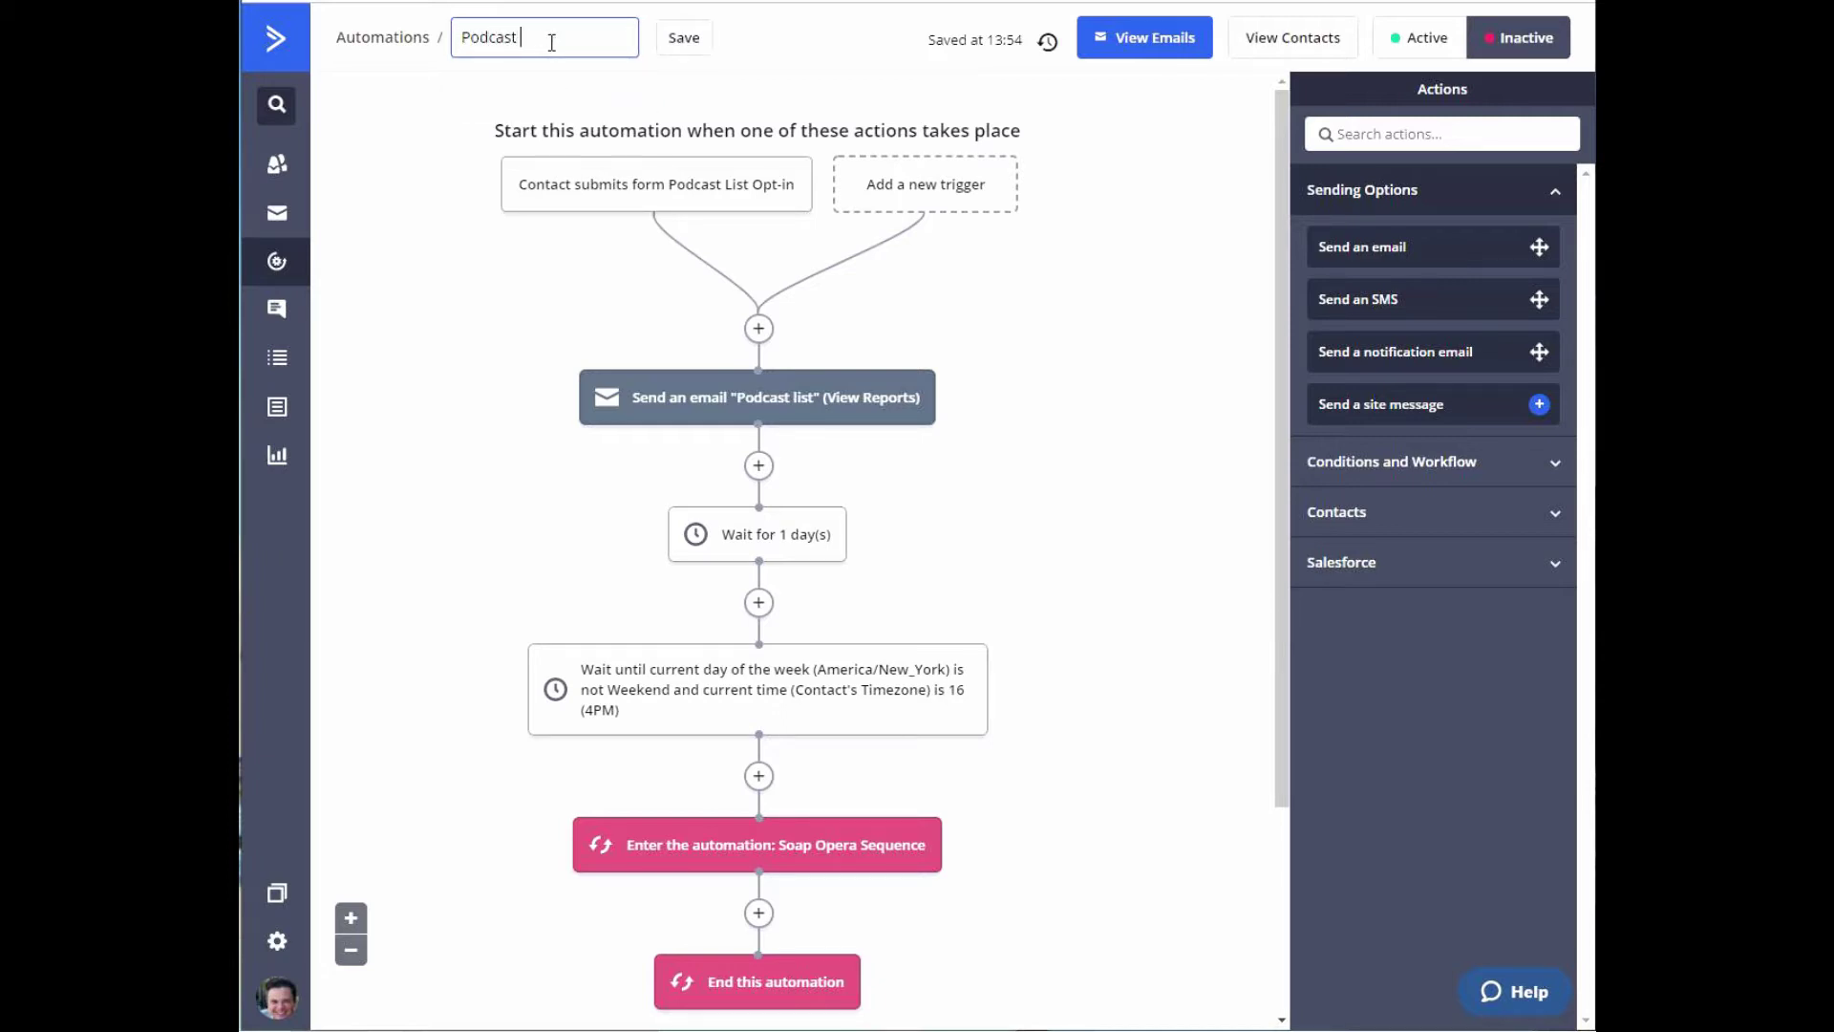
left_click(1427, 43)
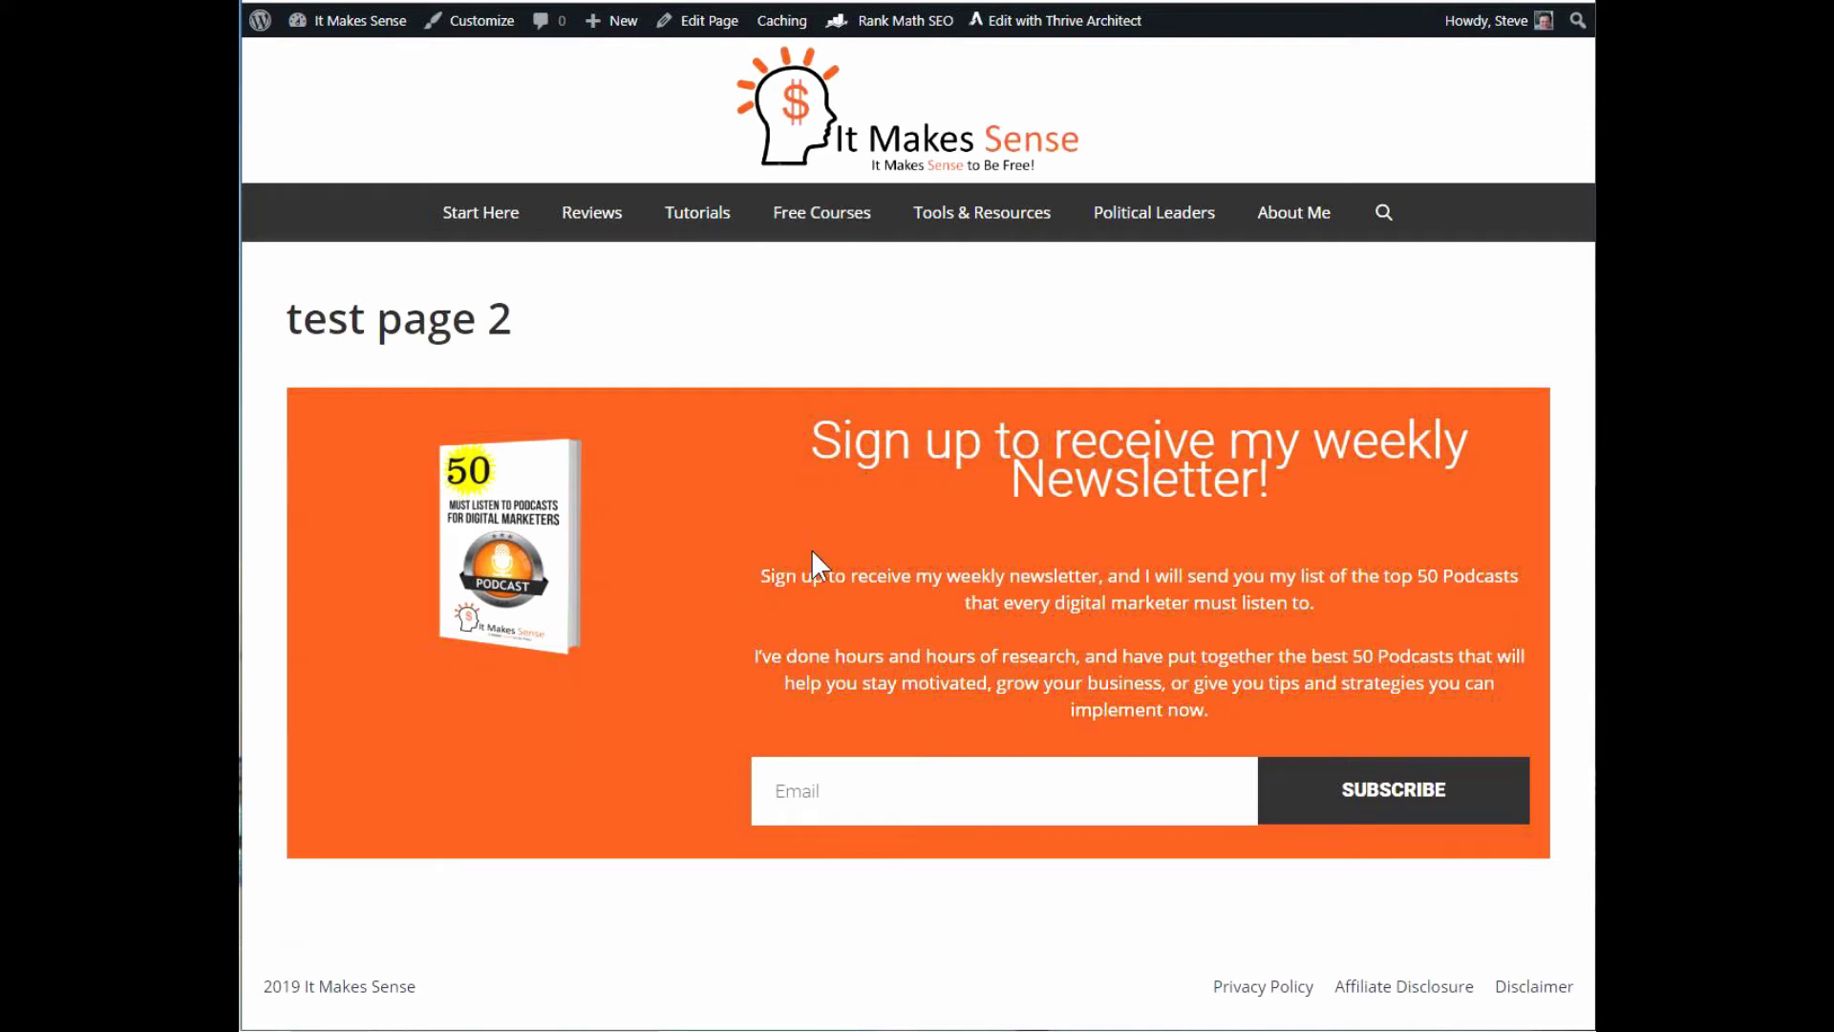
Sign up a test email address through the test page 2 newsletter form.
left_click(872, 779)
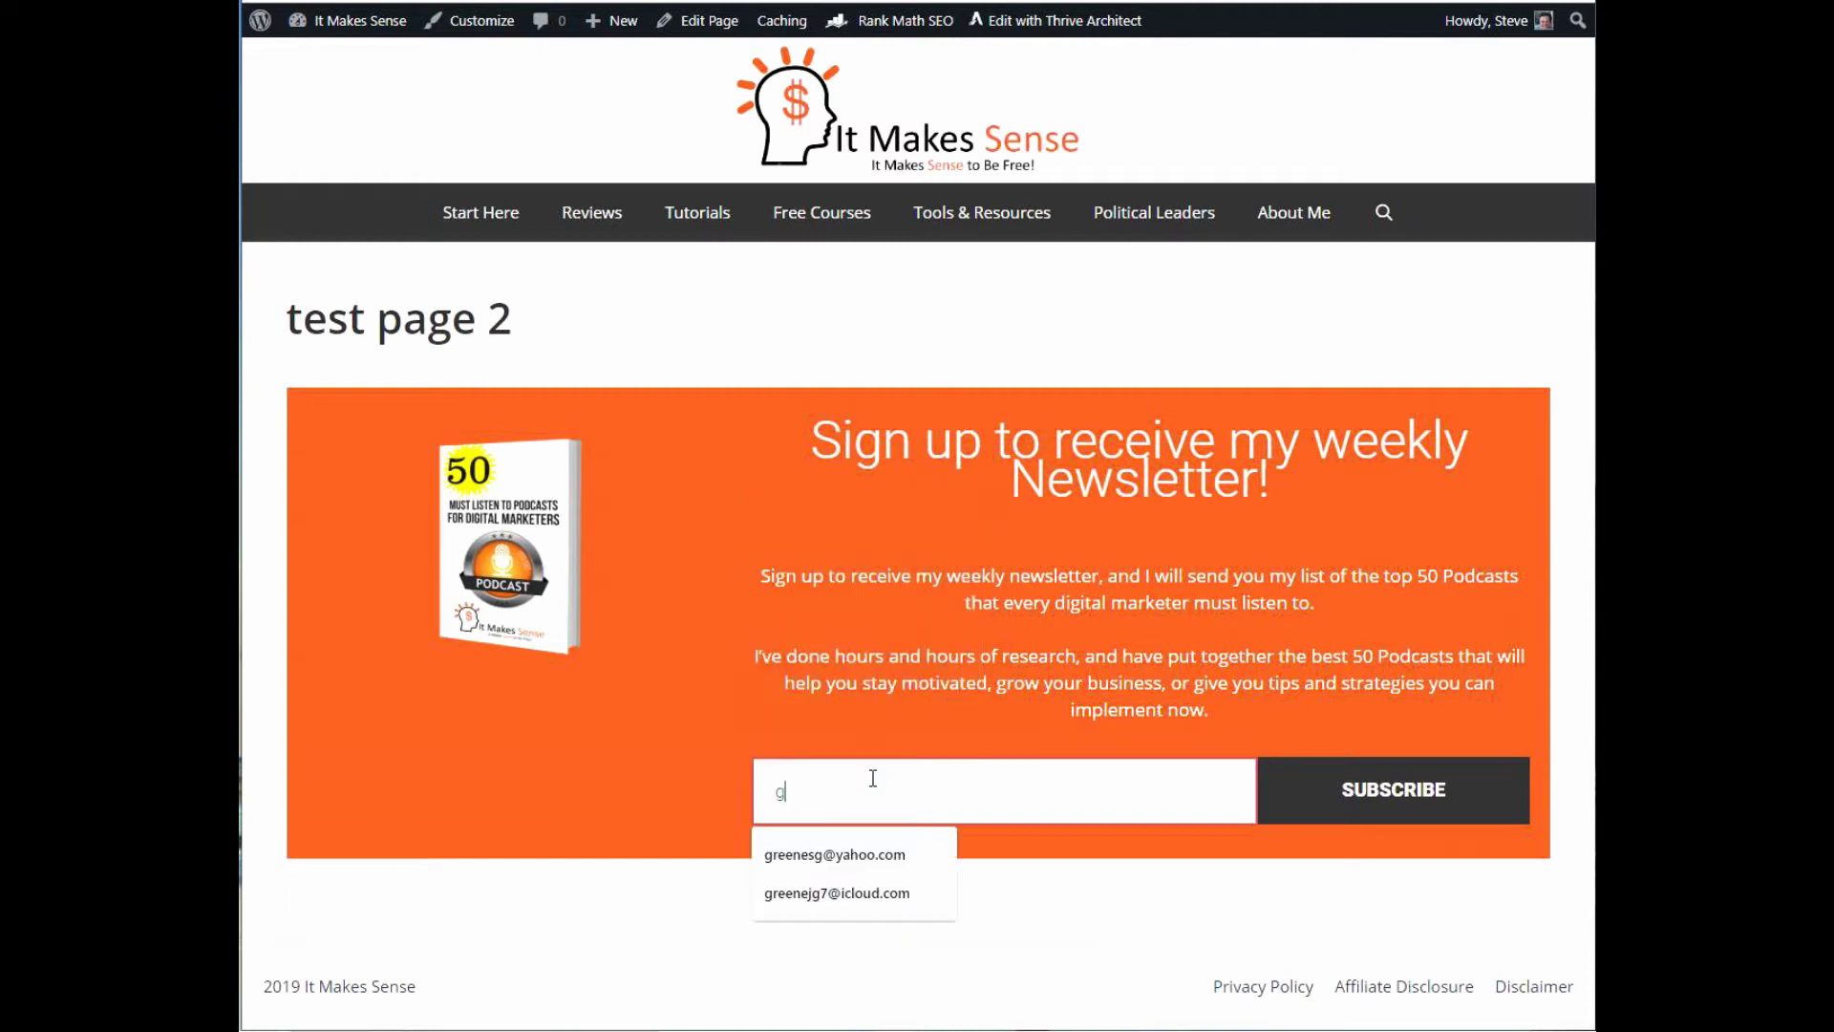
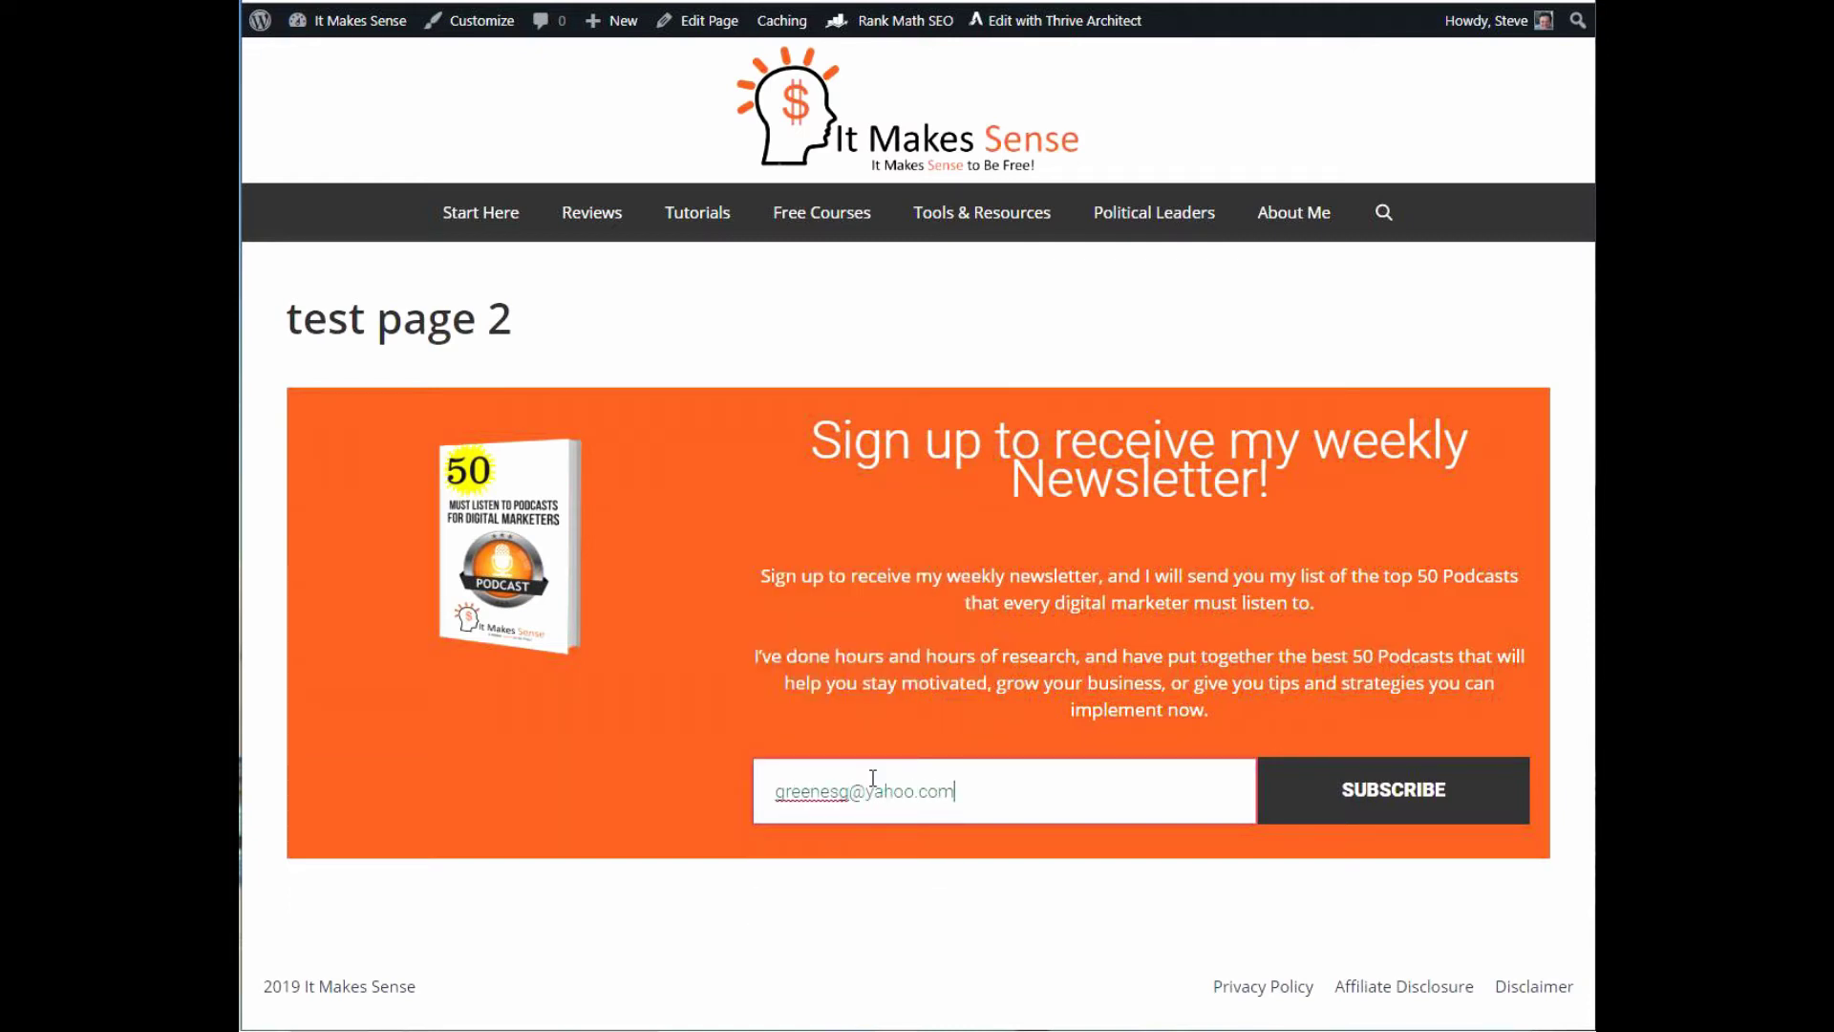
left_click(1370, 778)
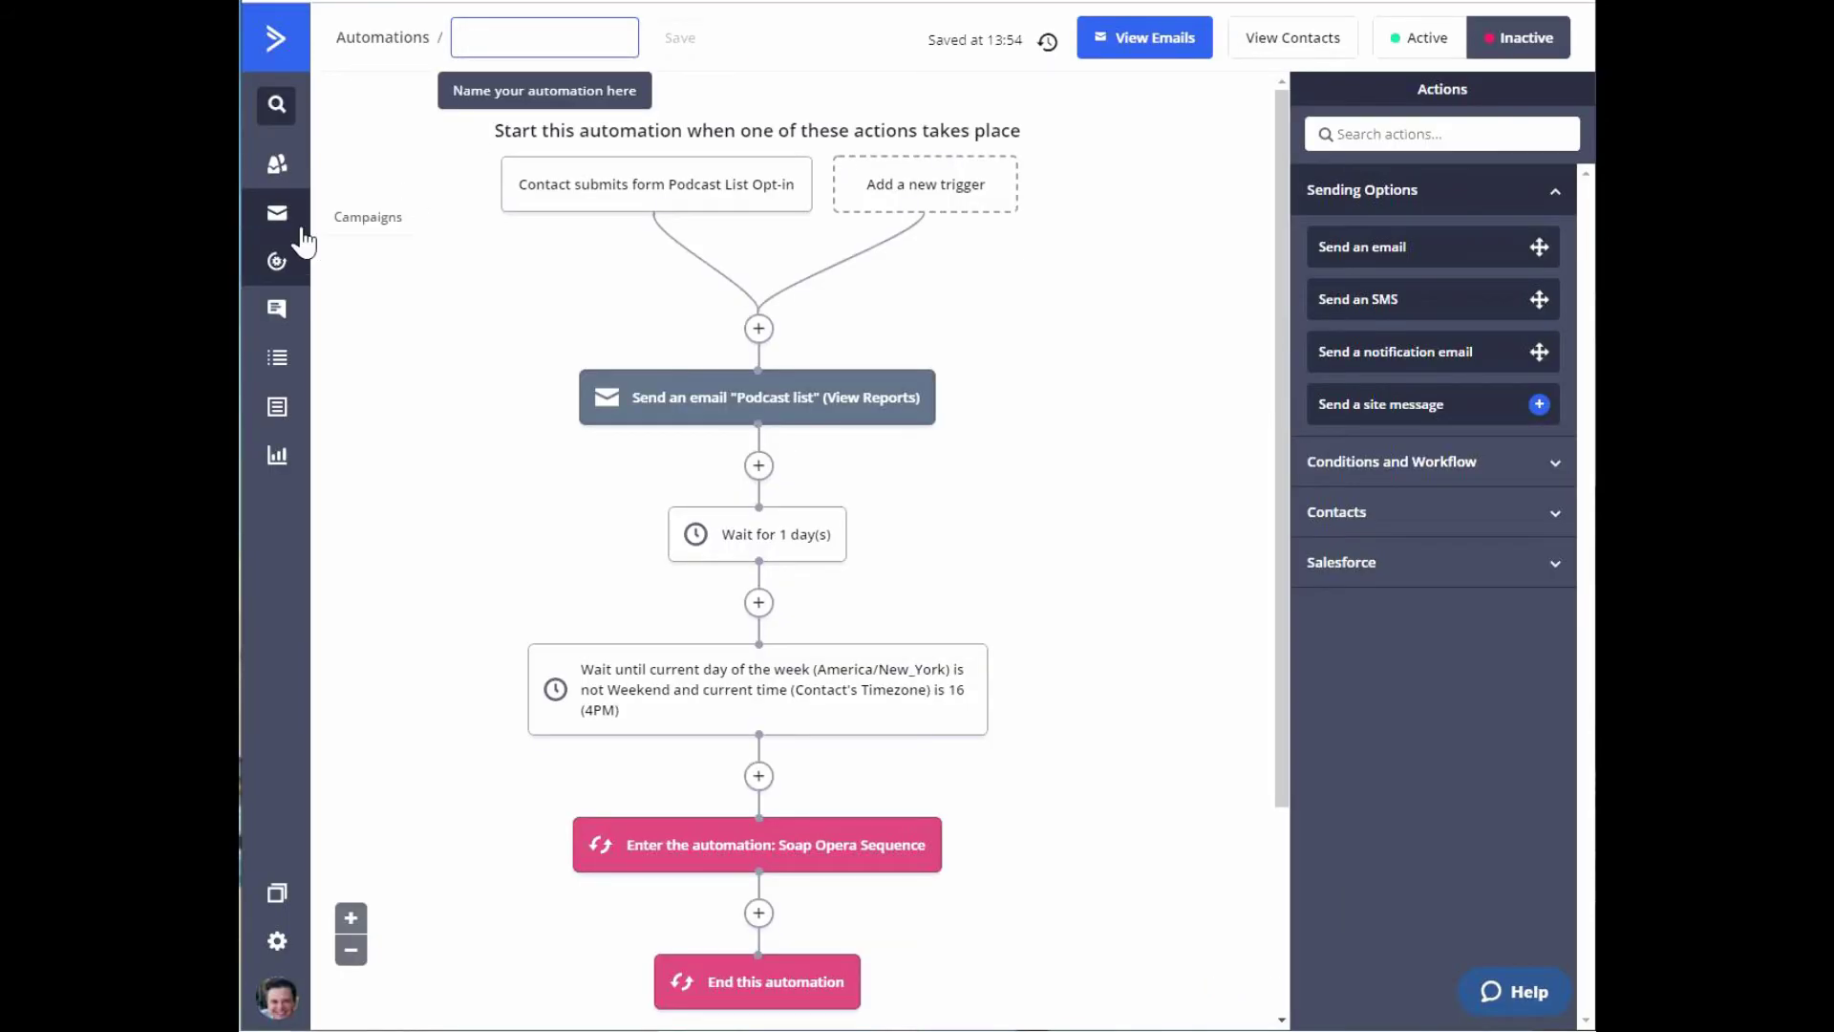
left_click(277, 172)
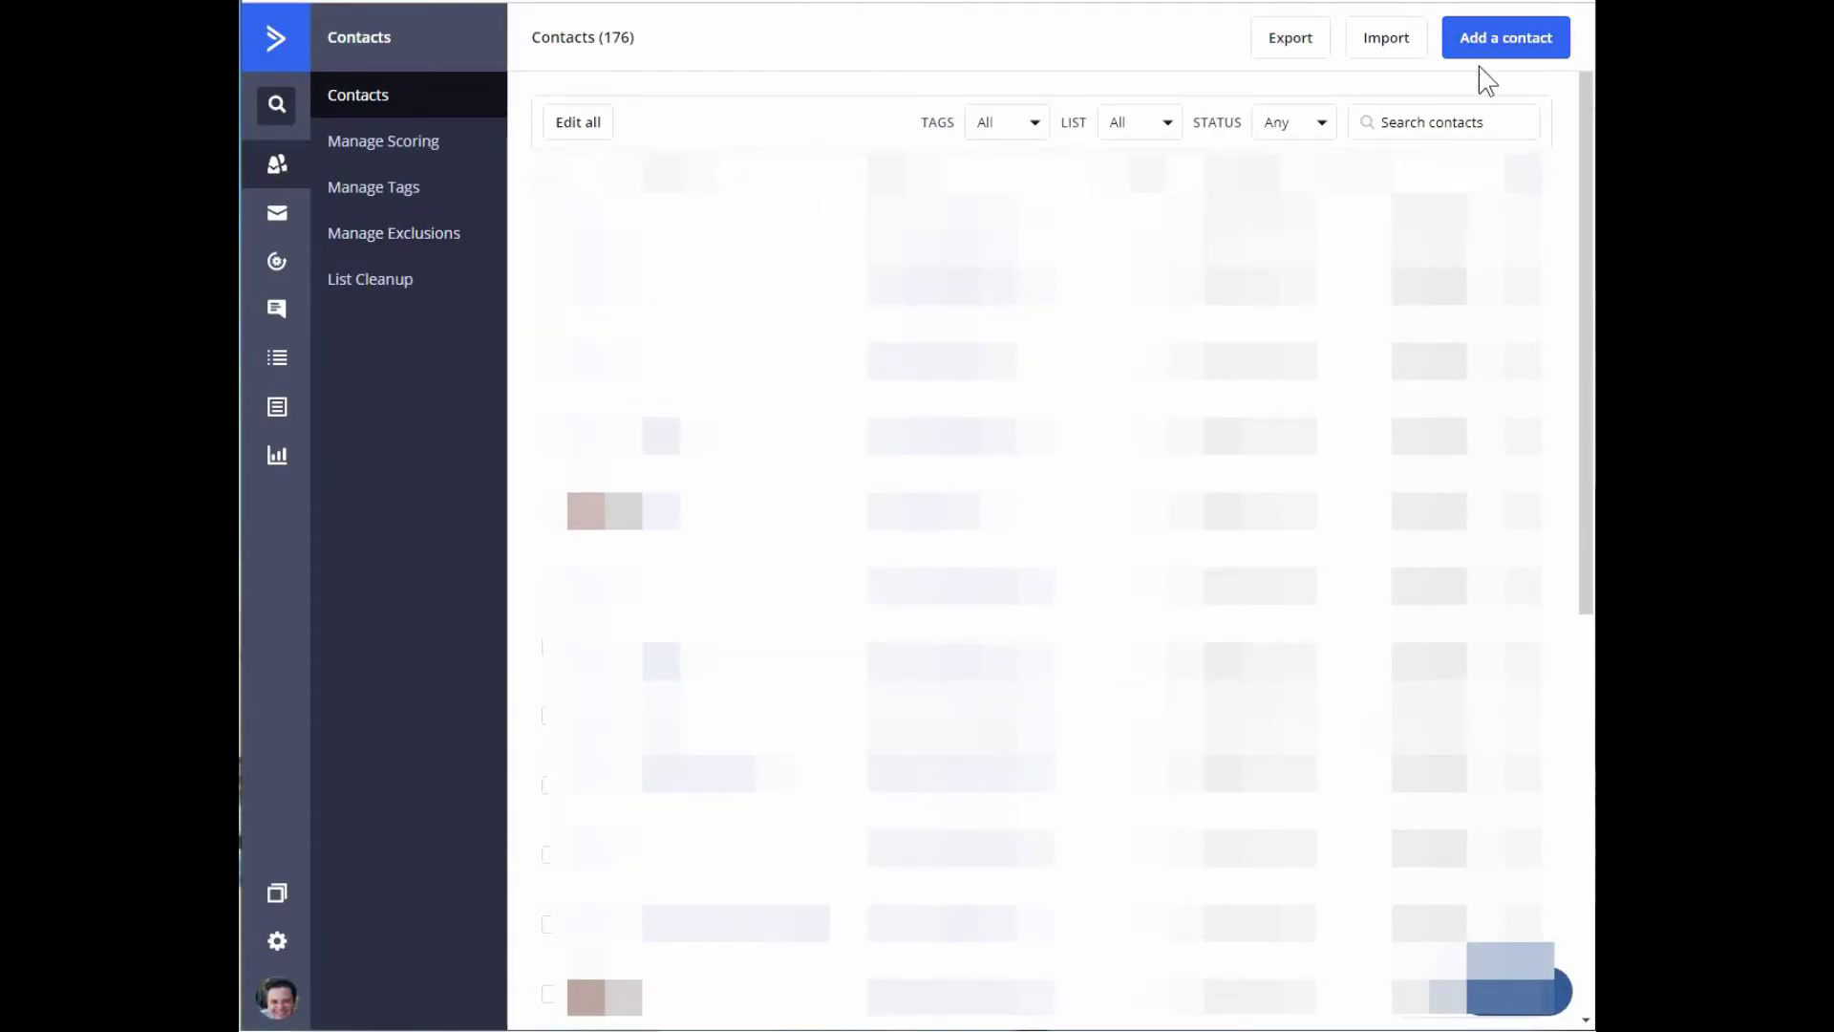
Search contacts for the first letters of the test subscriber's address.
left_click(1390, 121)
type("gre")
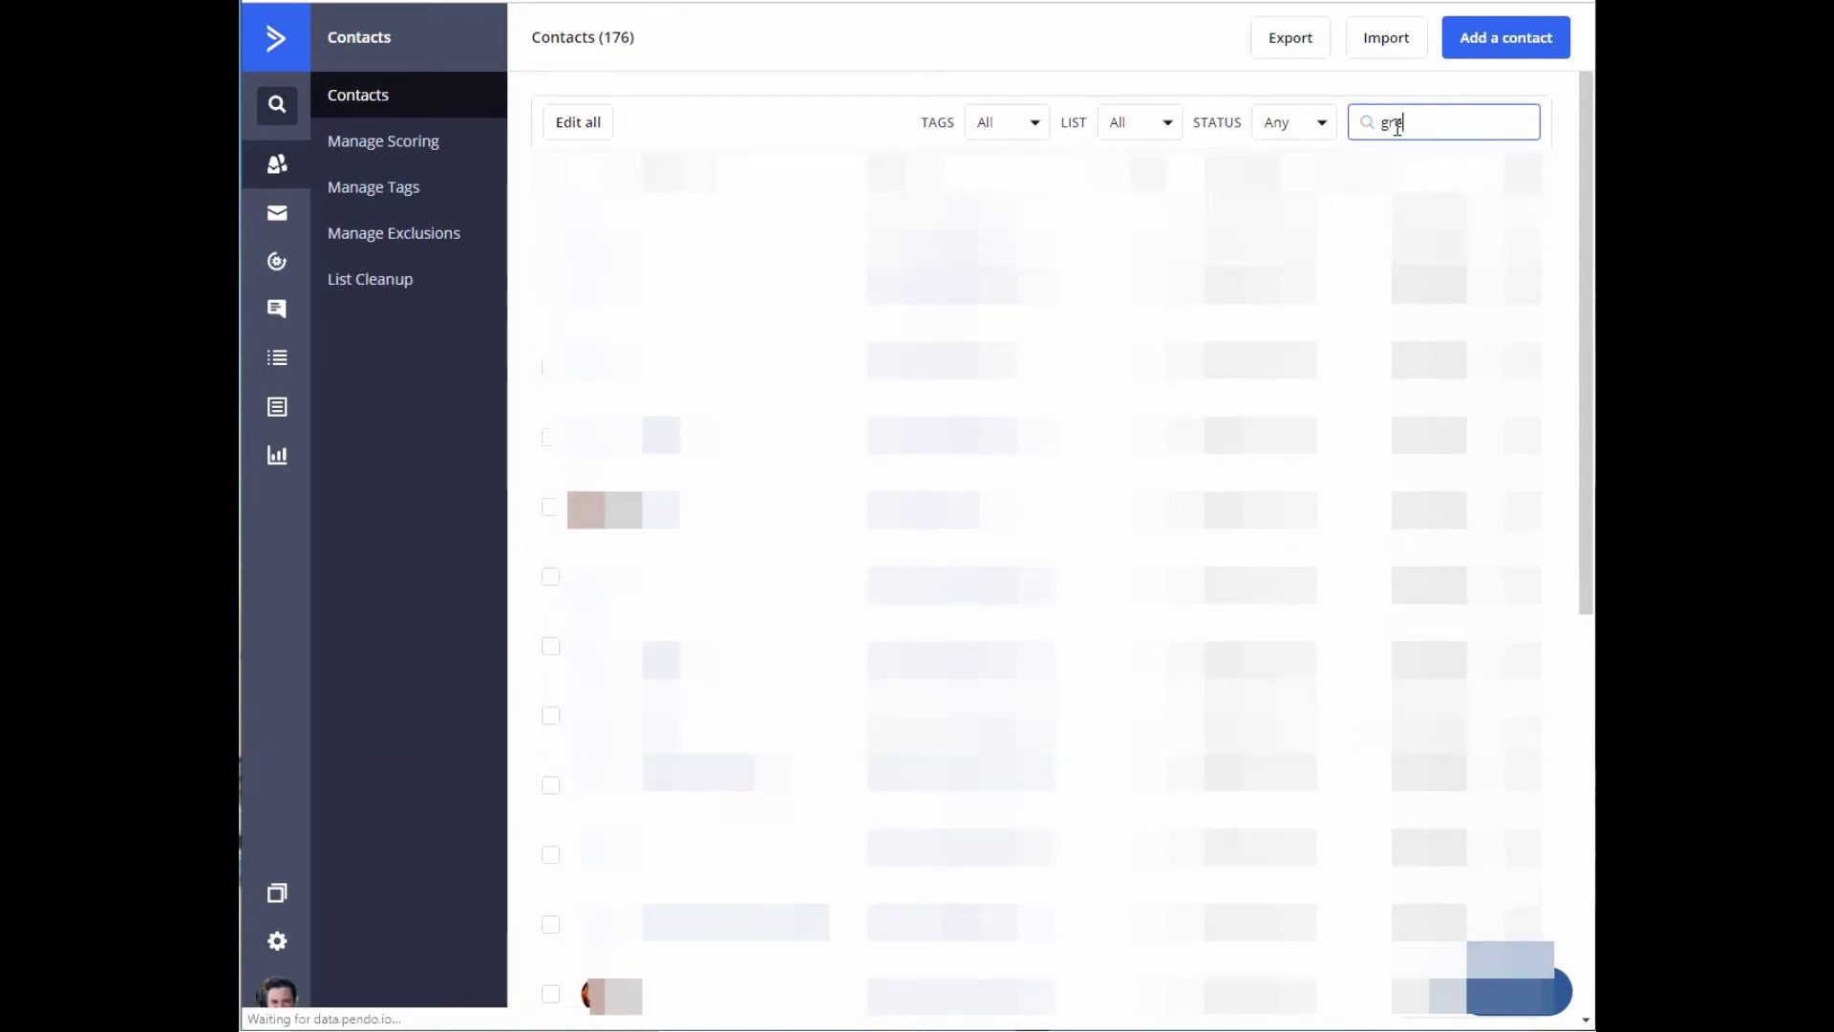
type("enesg")
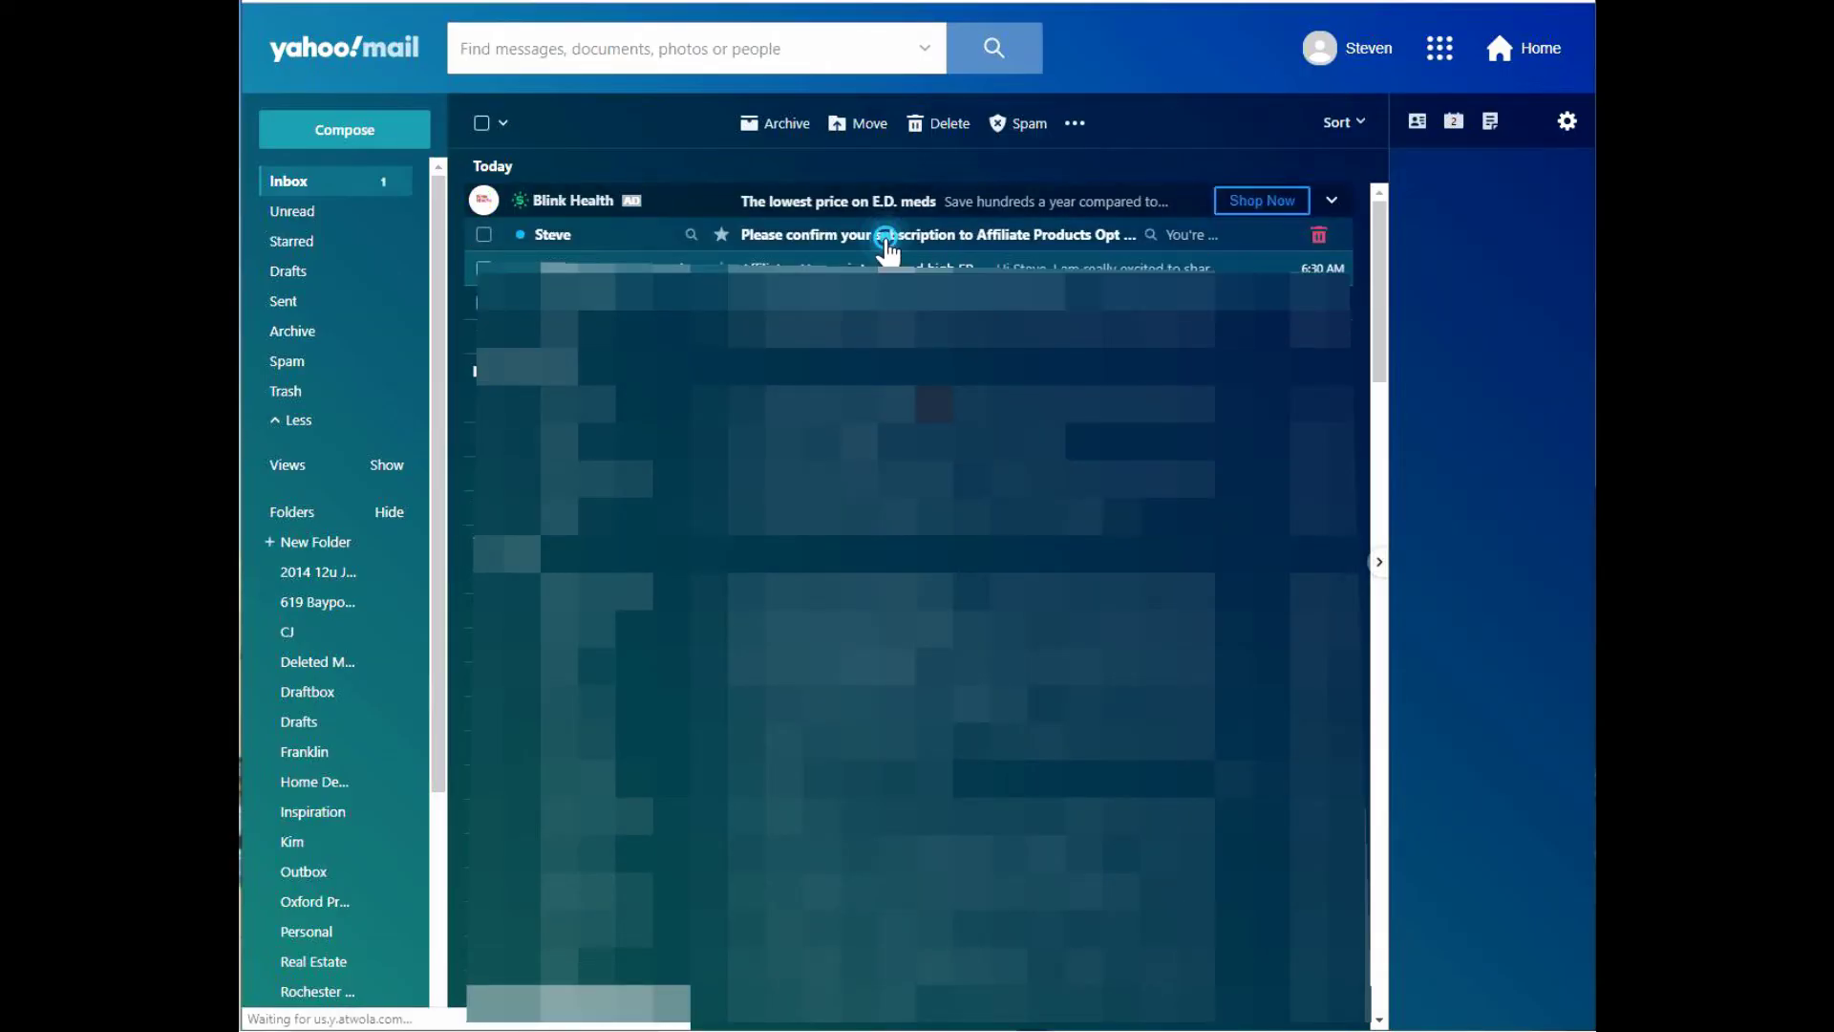
Confirm the subscription email, then open the 'here' link in the free 50 podcasts email.
left_click(884, 246)
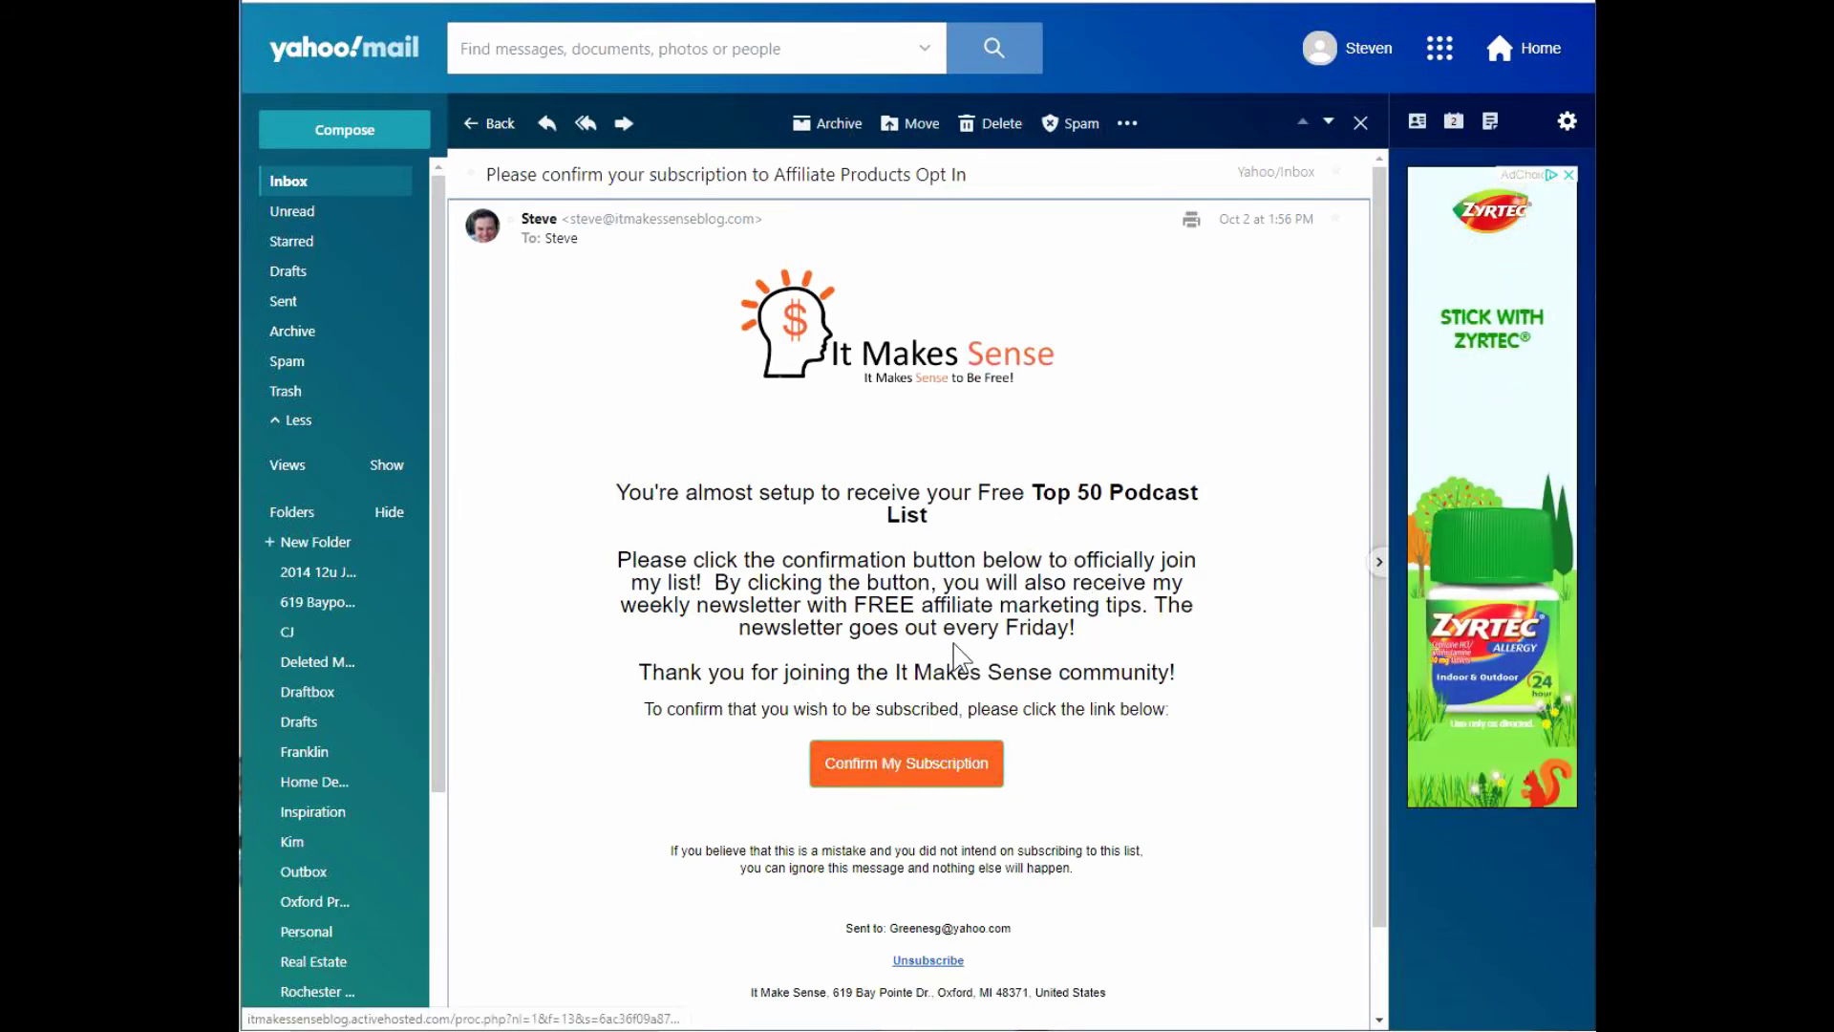
left_click(916, 769)
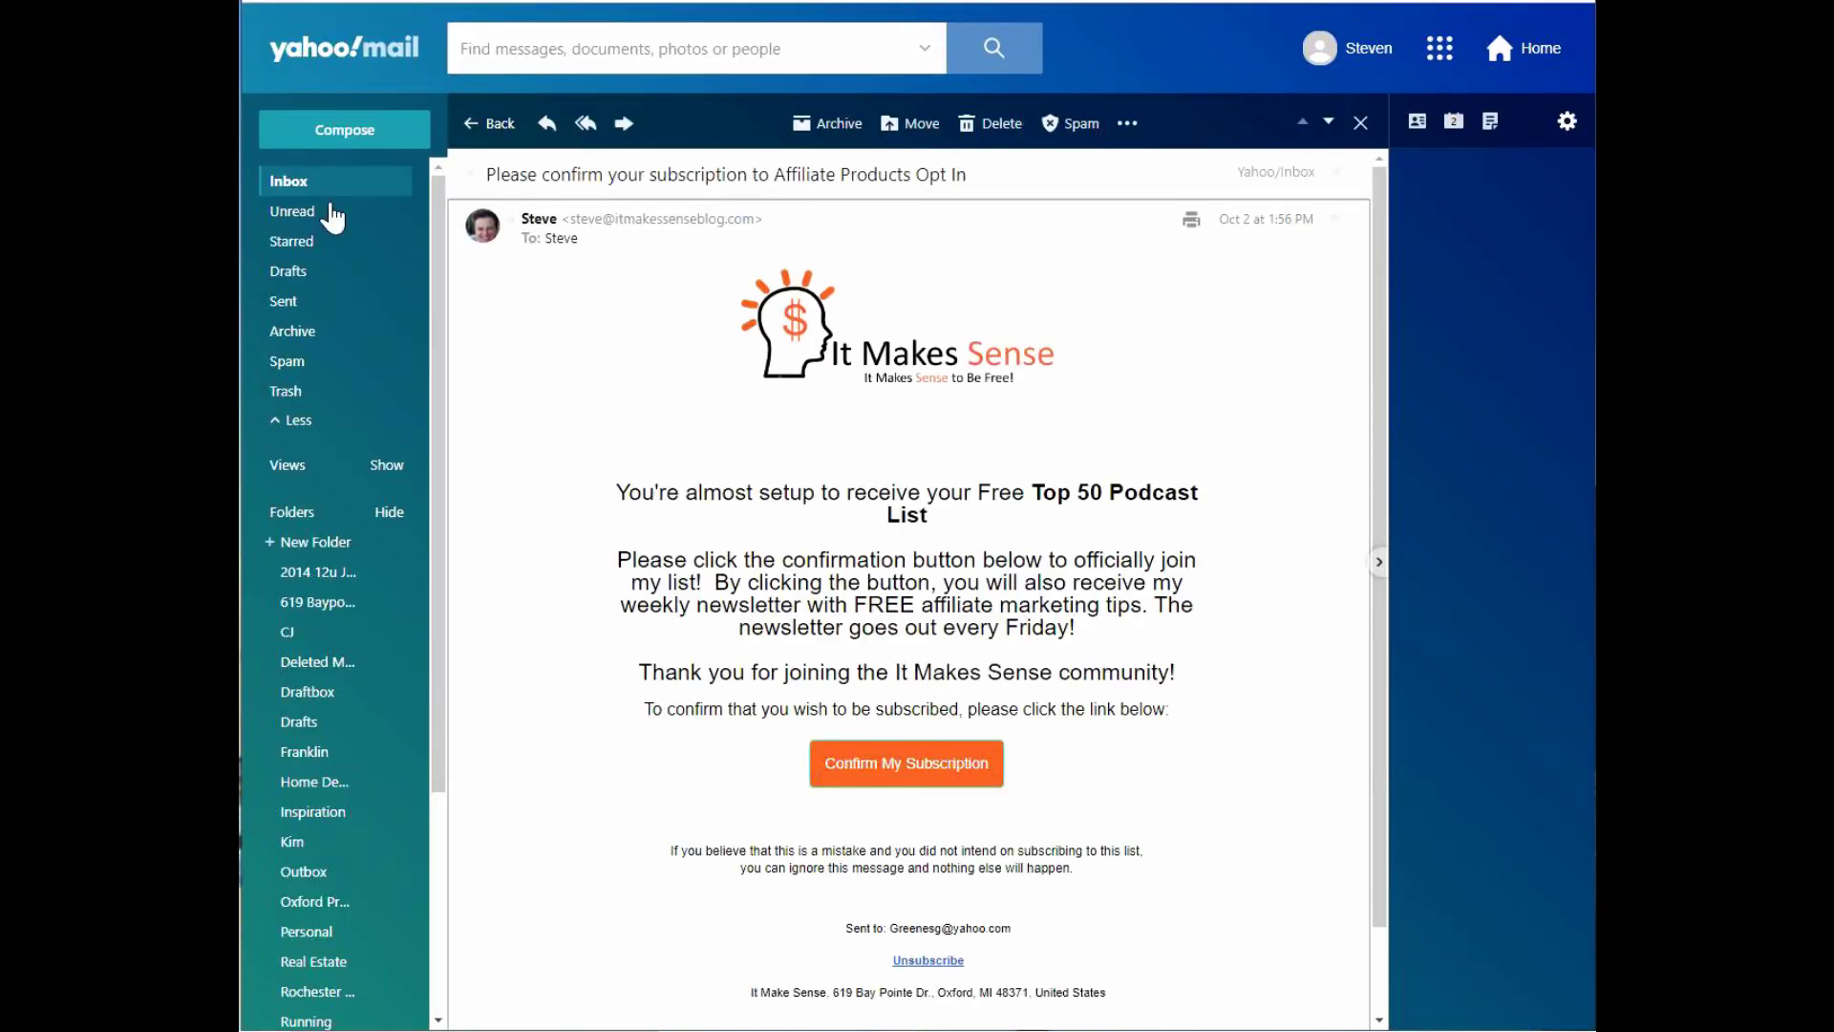
left_click(283, 186)
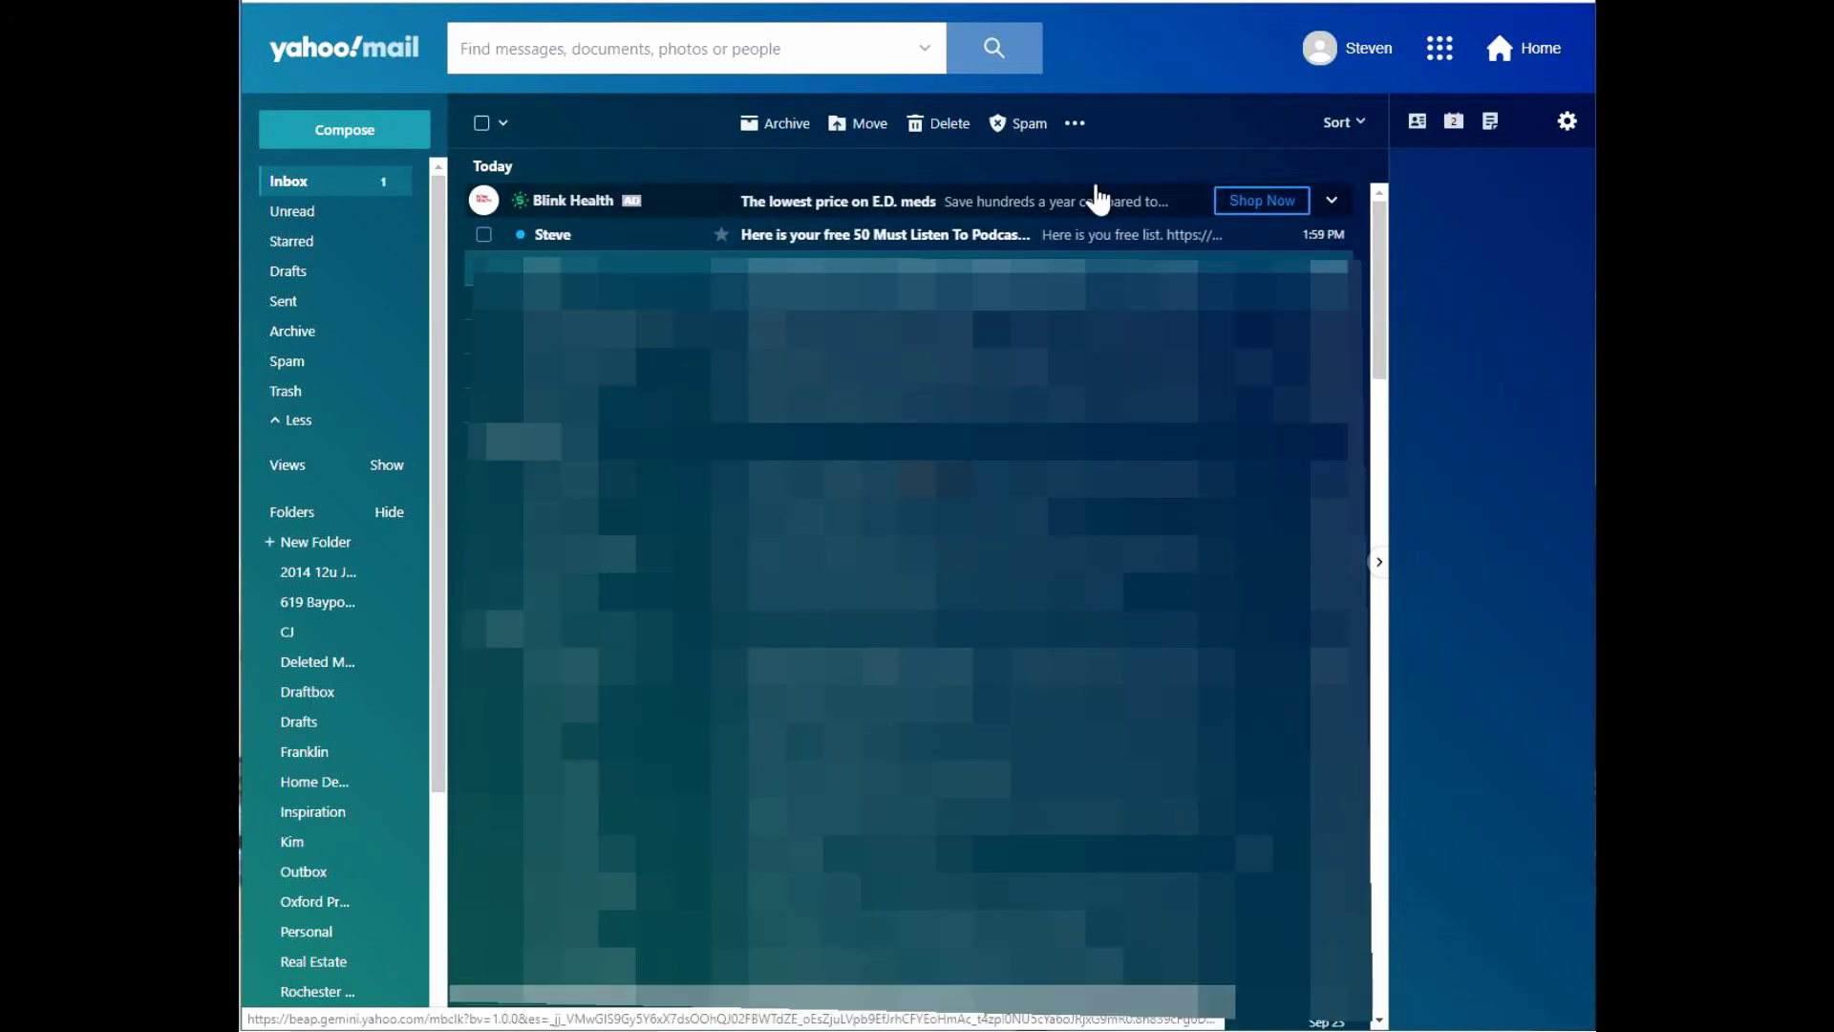
left_click(946, 234)
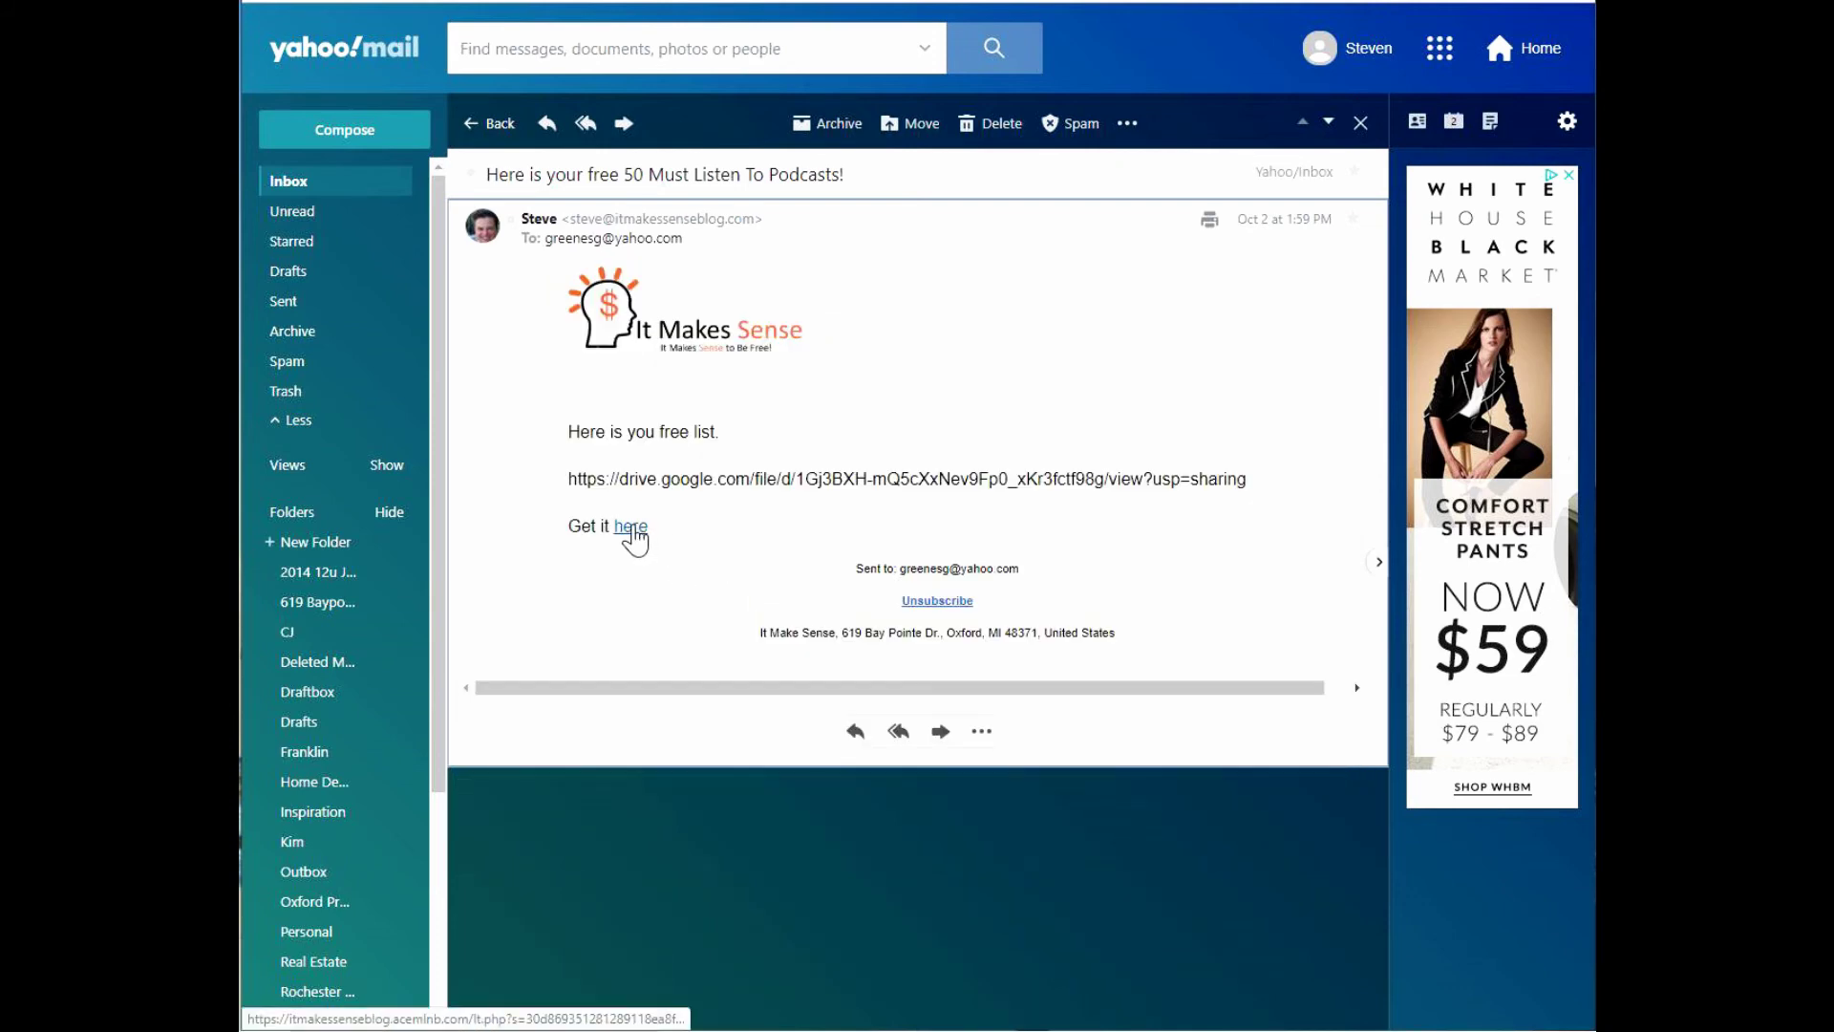
left_click(630, 529)
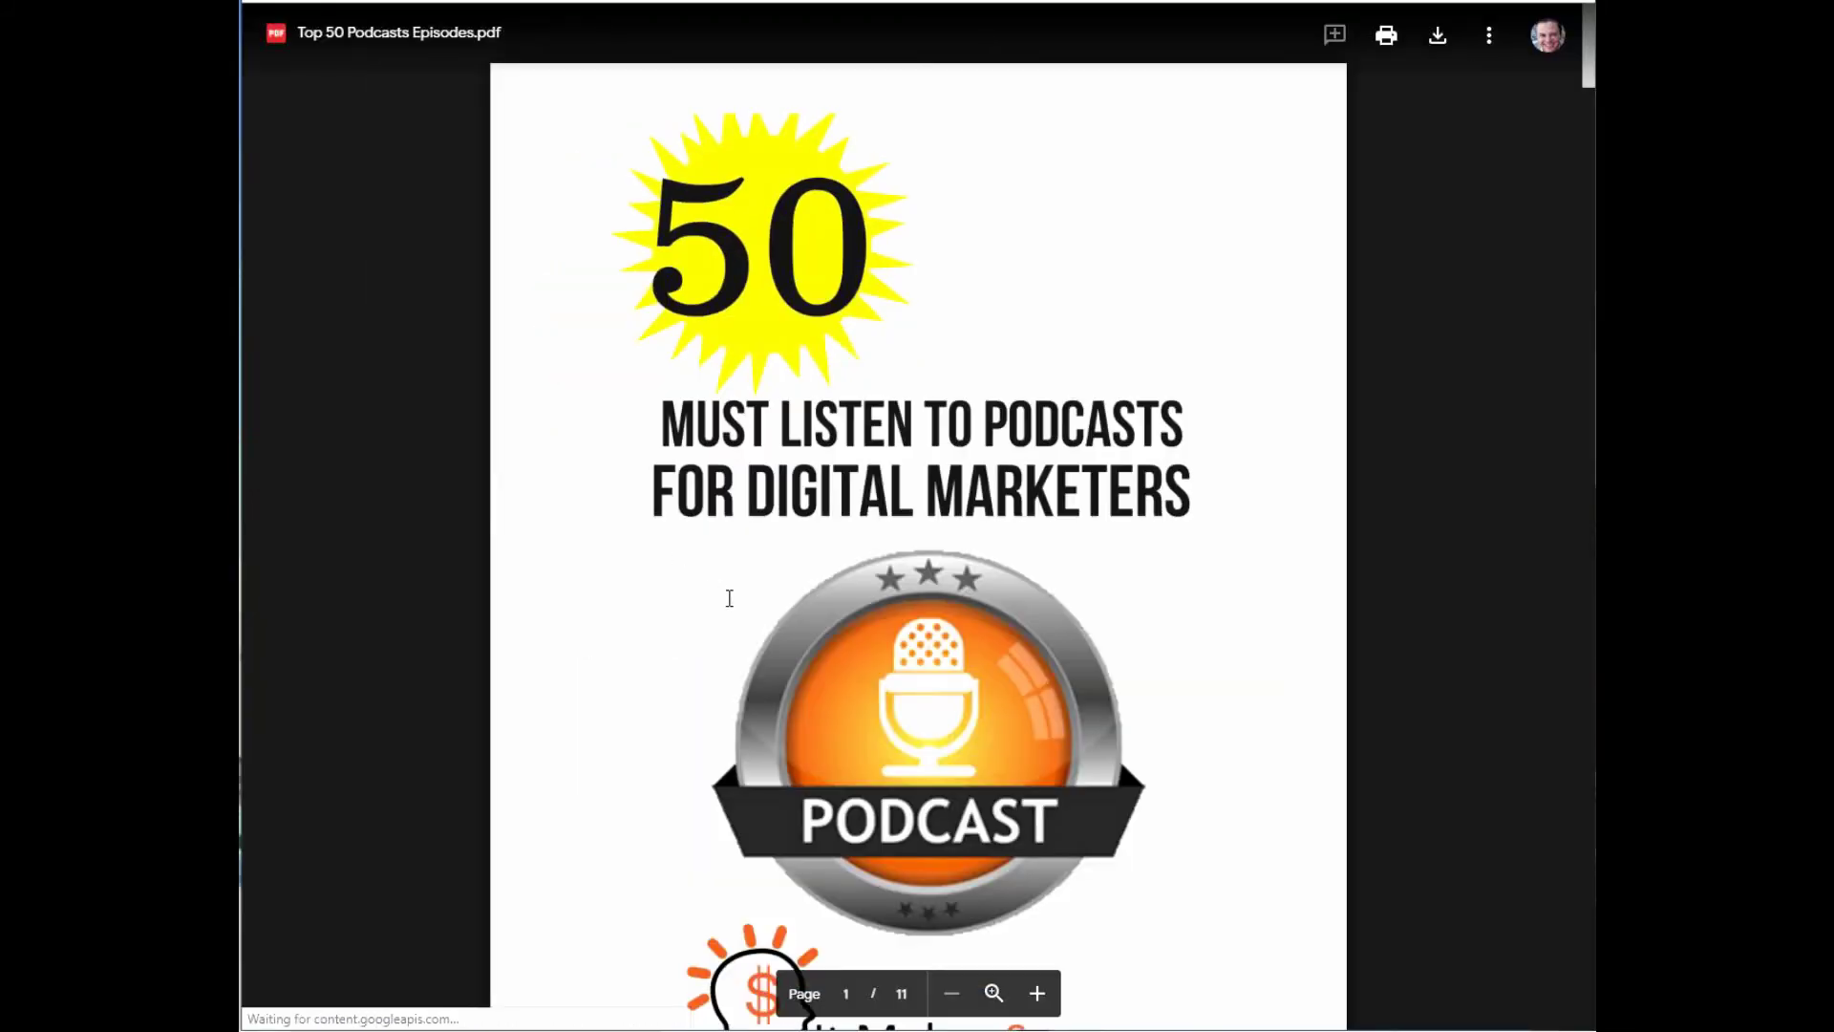
Scroll through Top 50 Podcasts Episodes.pdf down to Mindset and back to the cover.
scroll(729, 598, "down", 20)
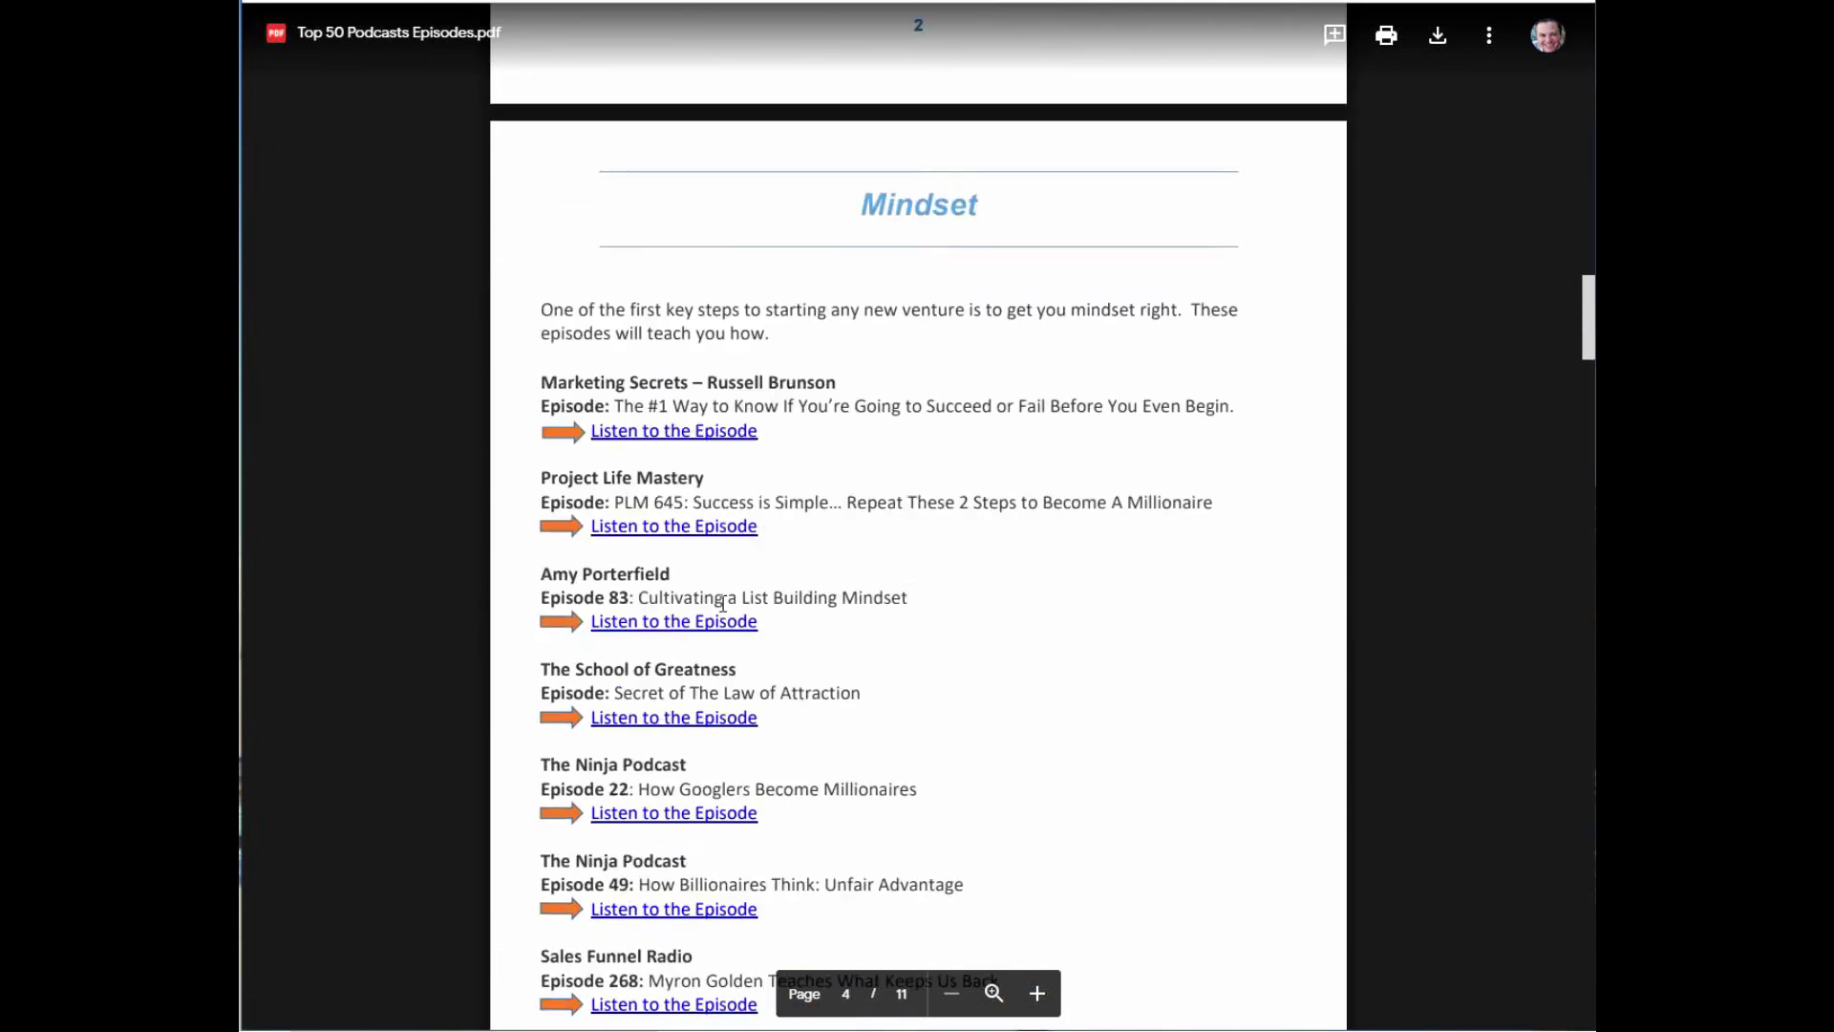
scroll(723, 602, "down", 10)
scroll(716, 601, "up", 14)
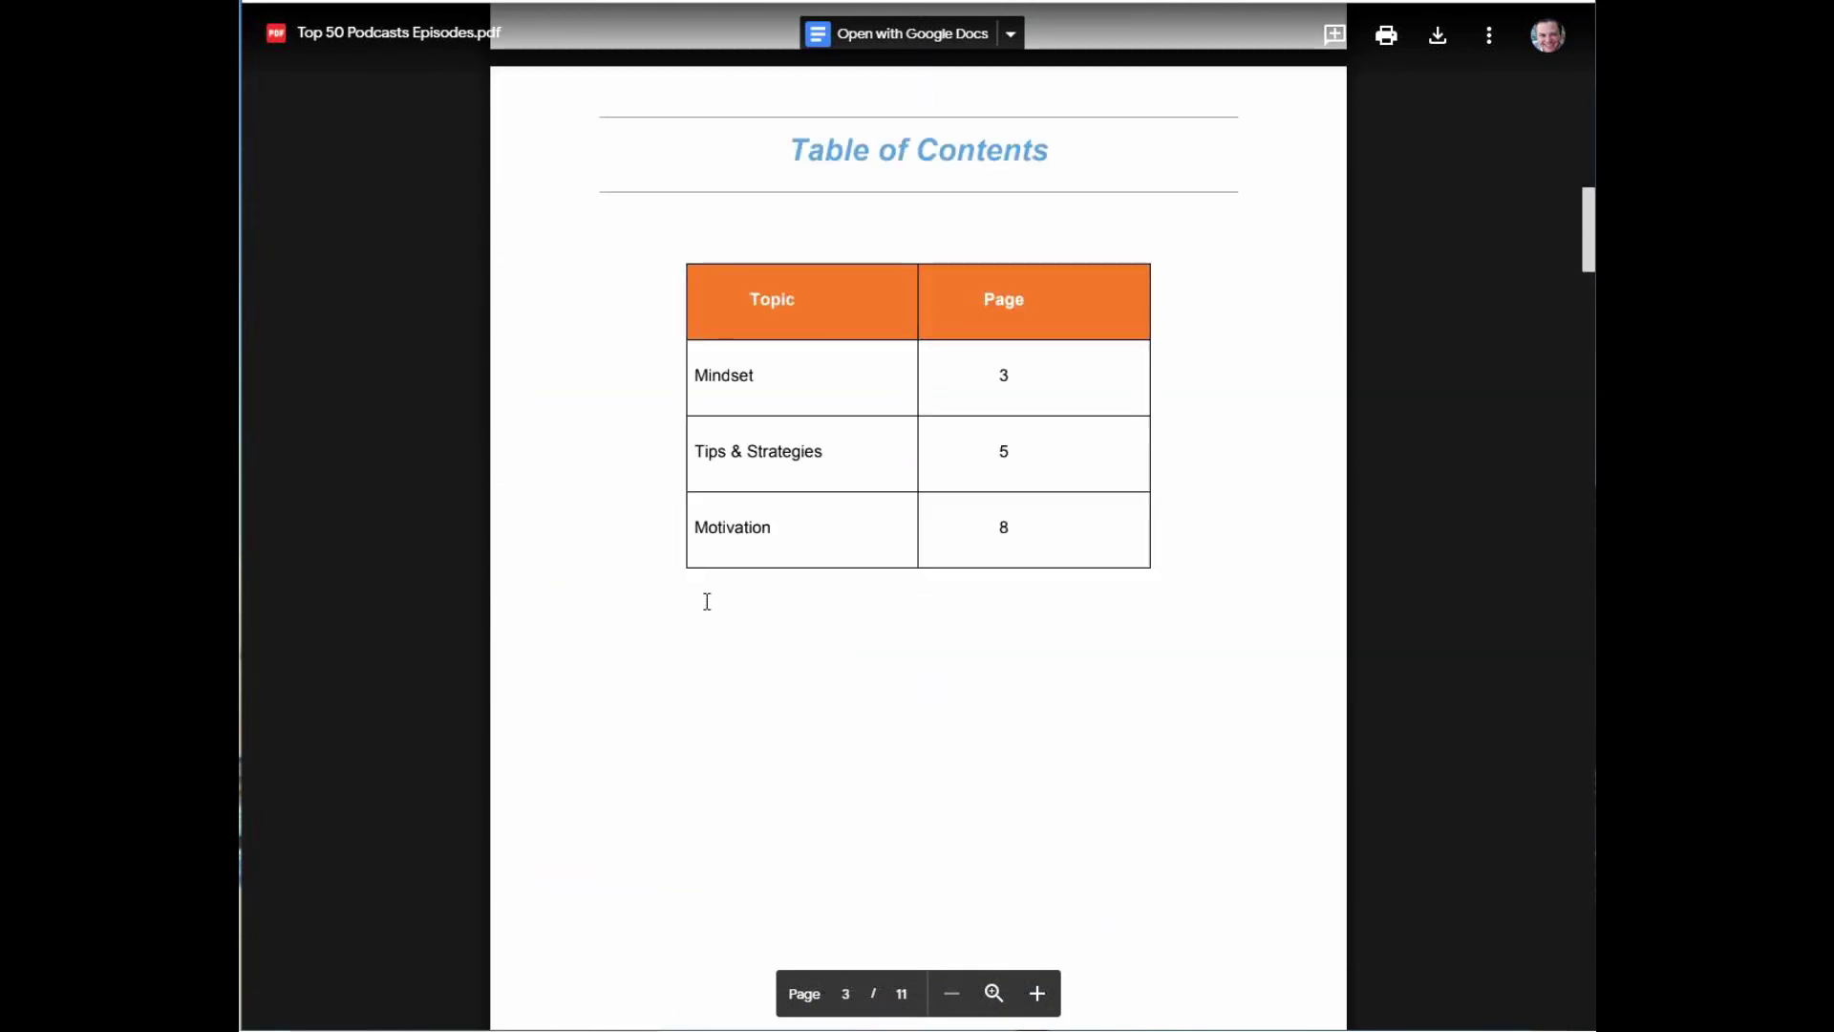
scroll(707, 601, "up", 15)
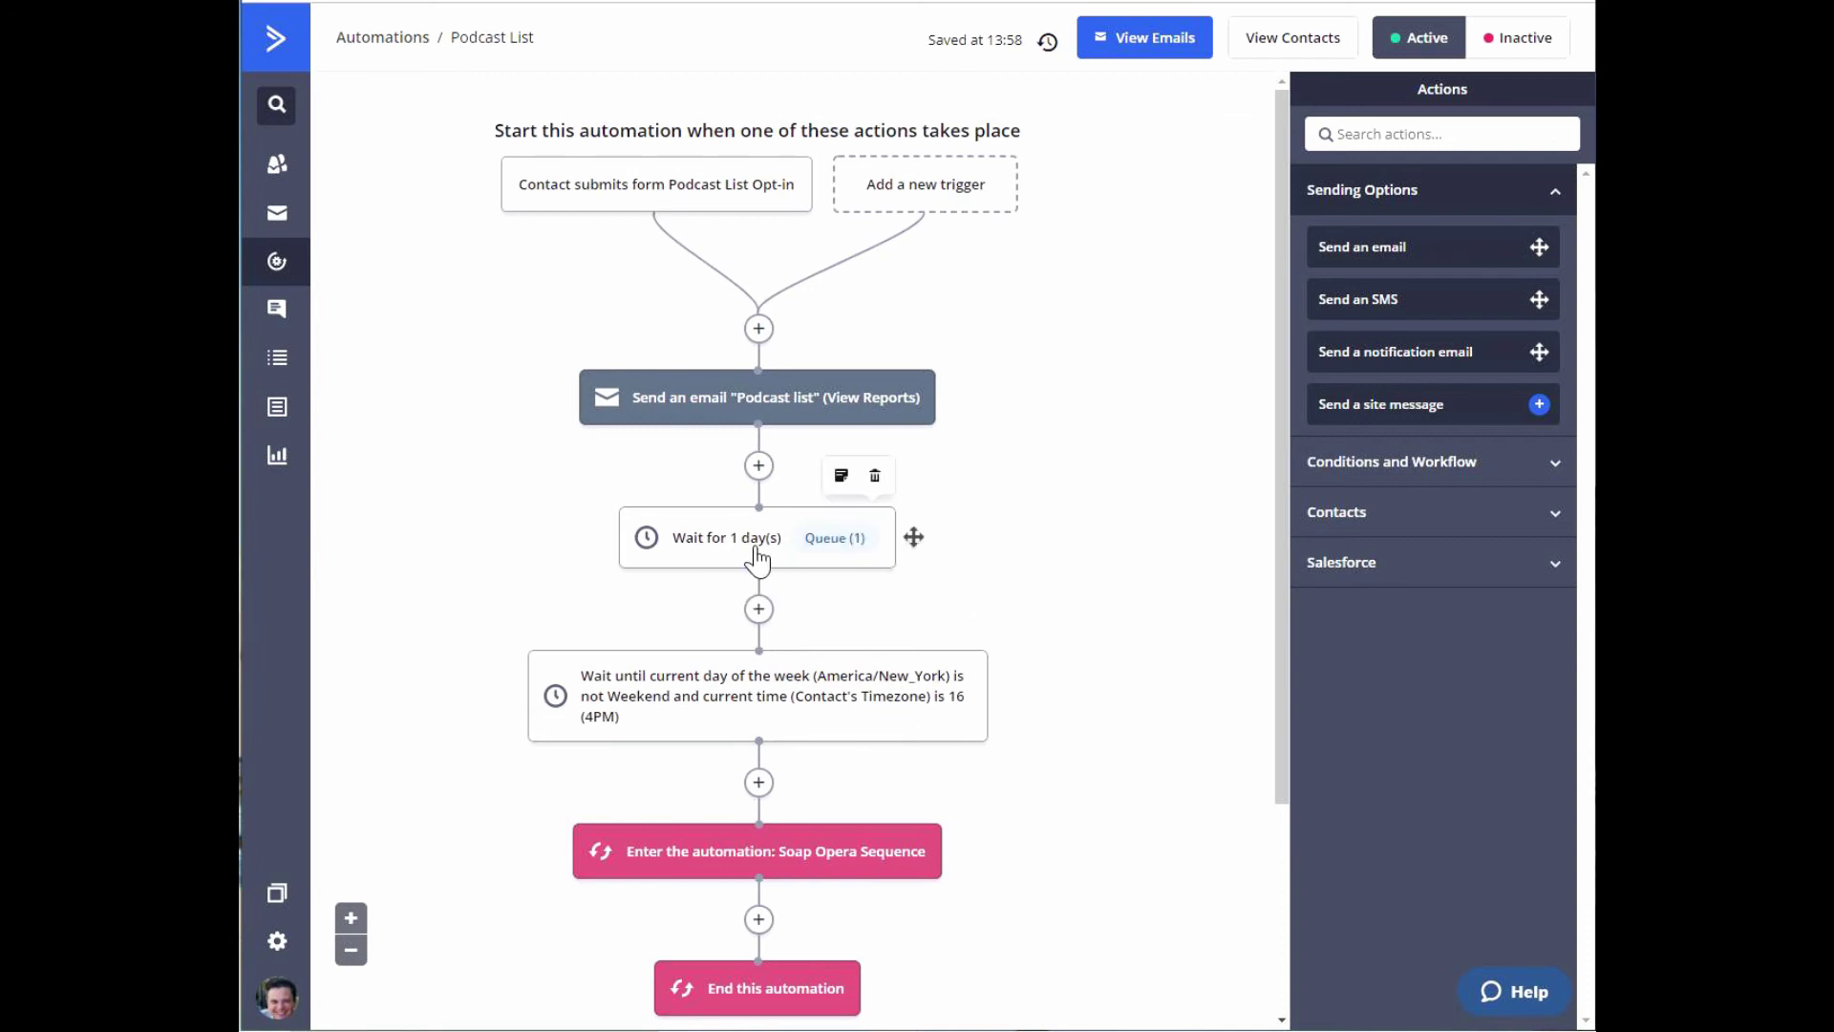
mouse_move(804, 717)
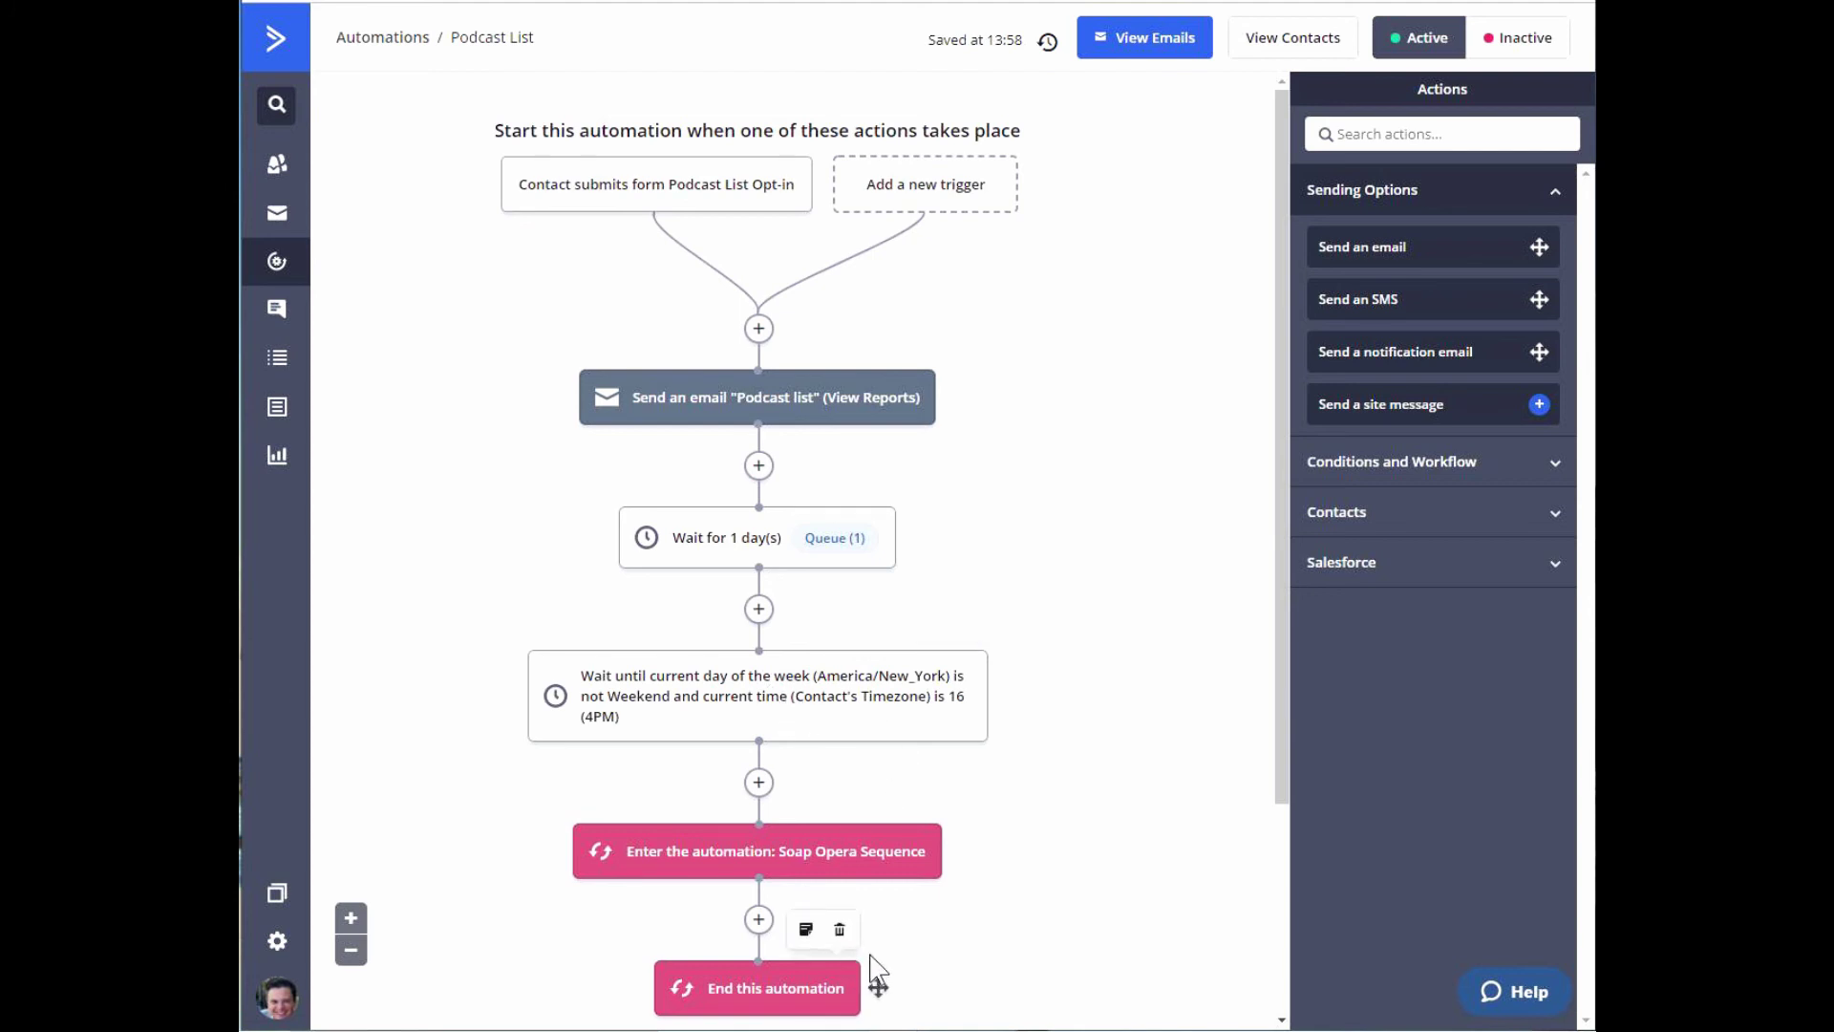
mouse_move(852, 872)
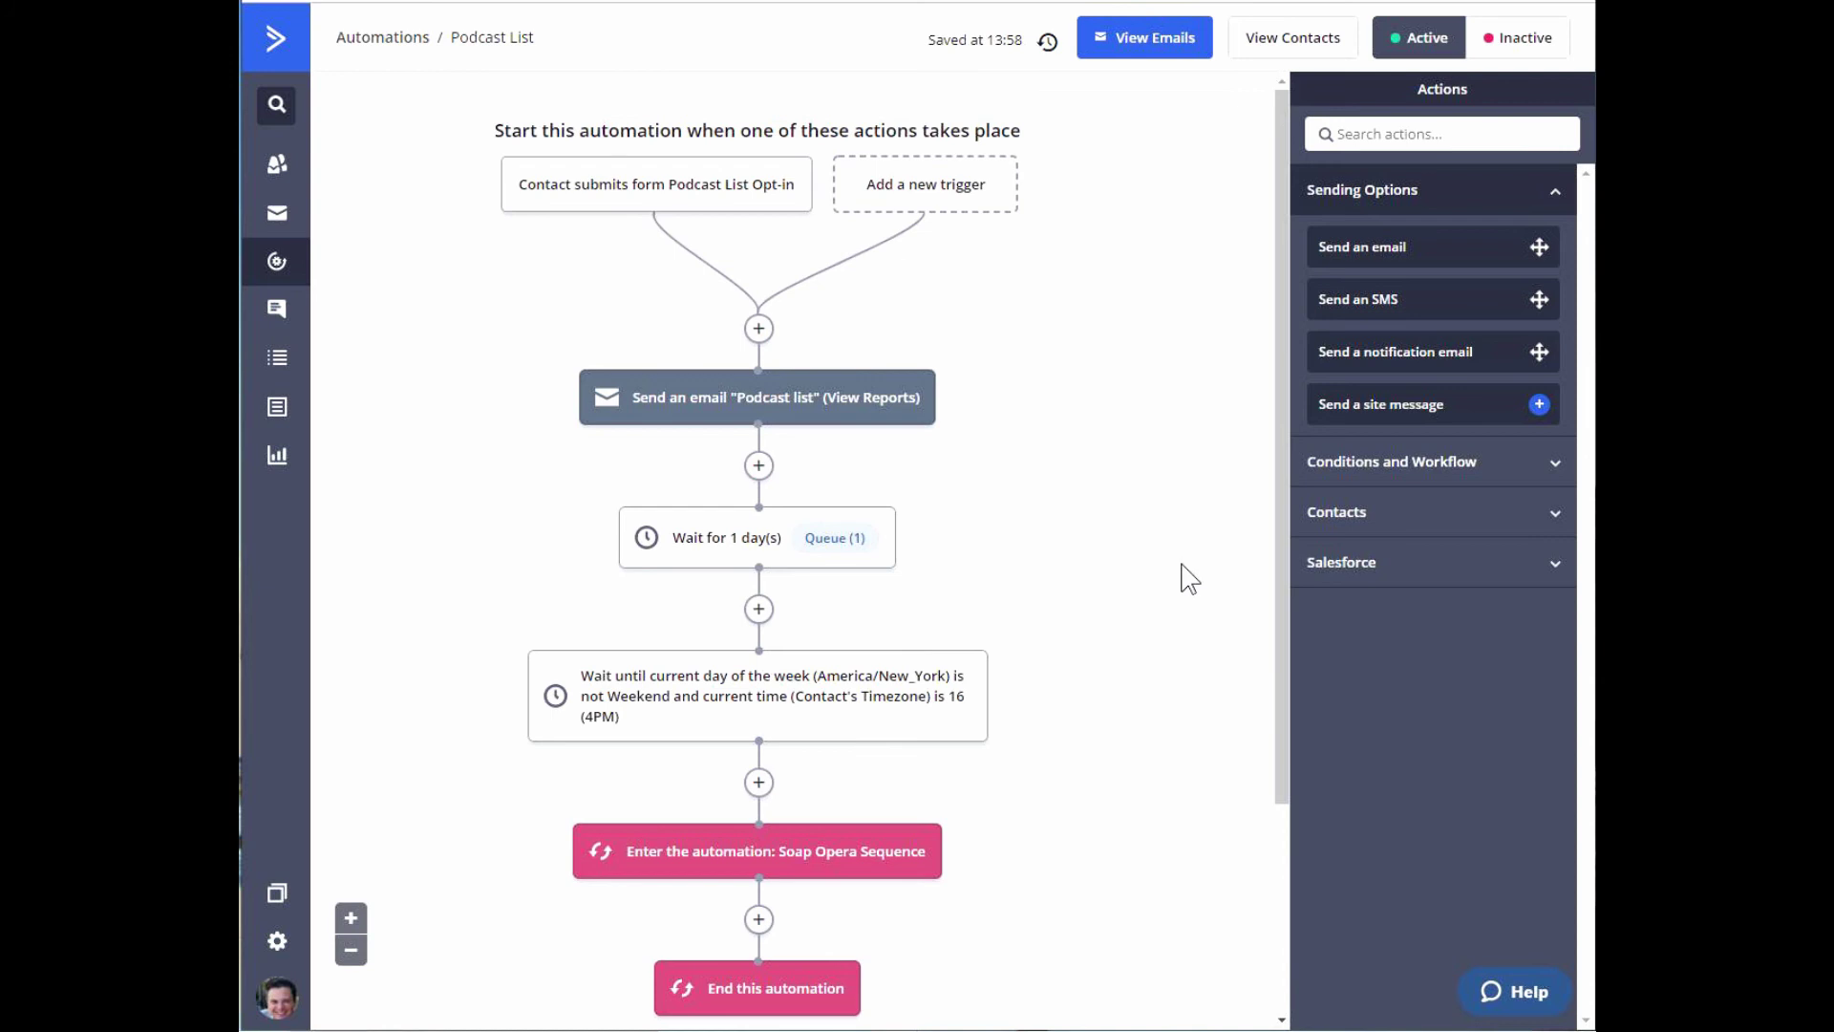